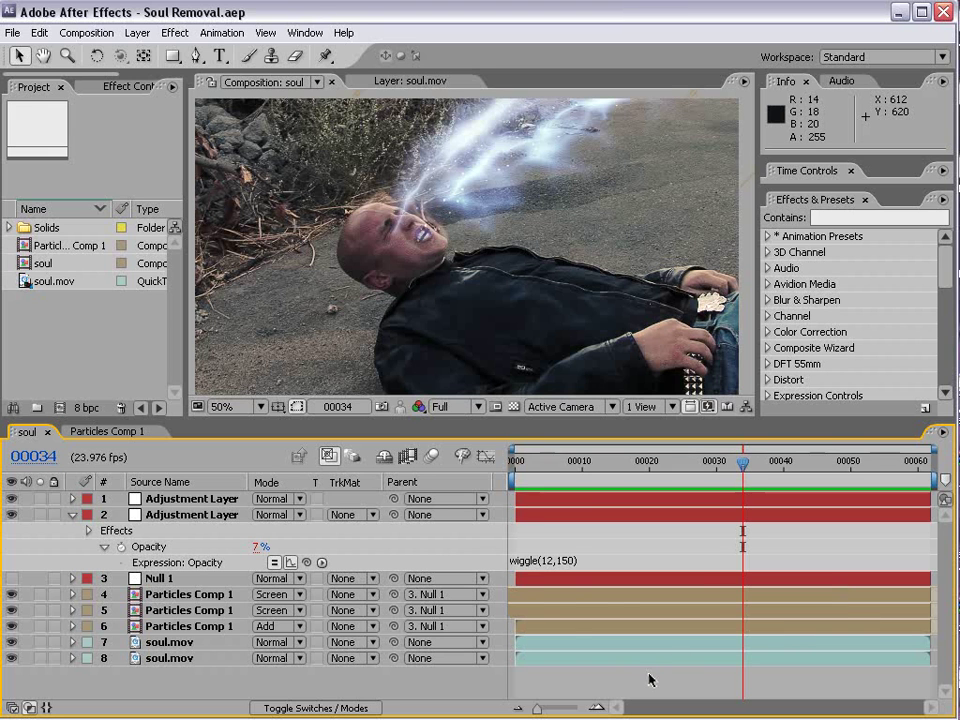
- Preview the soul footage, then build a new soul 2 comp from soul.mov
key("KP_0")
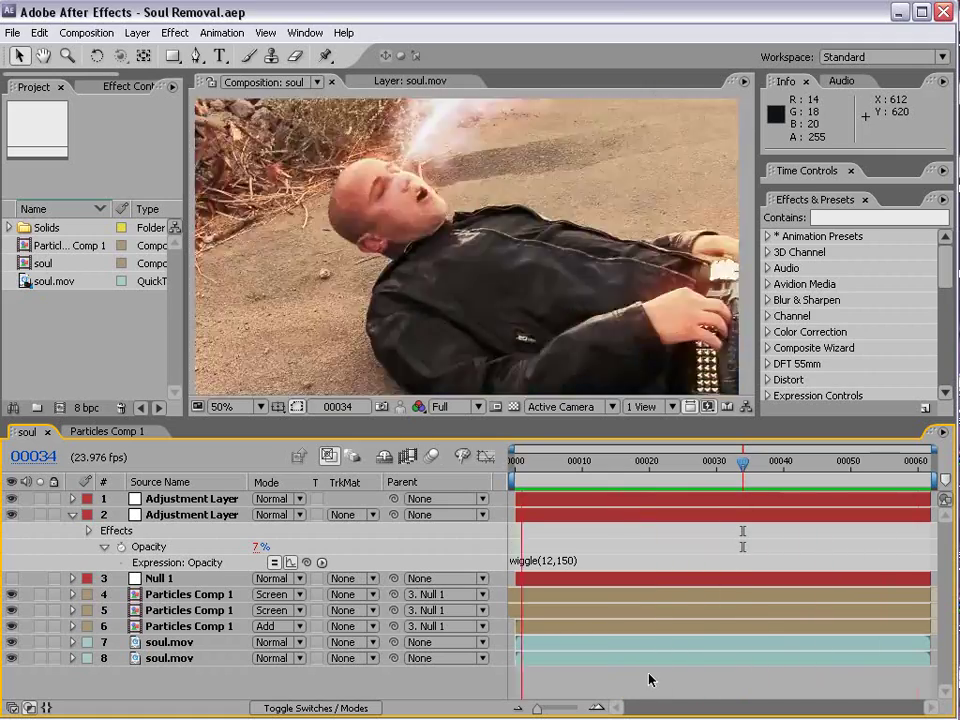
key("Home")
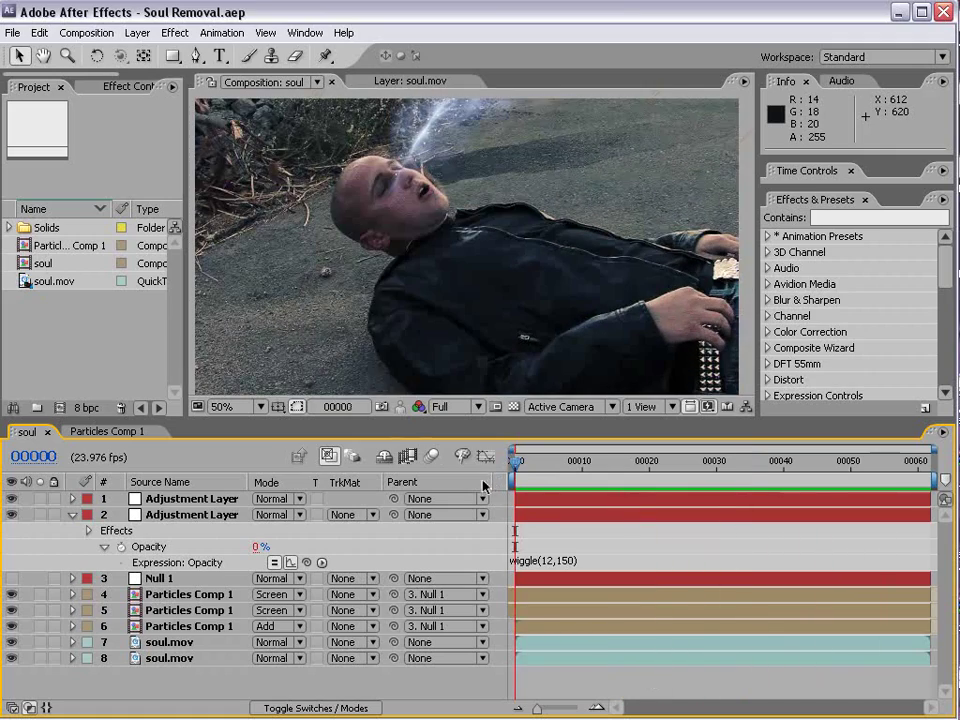
left_click_drag(515, 462, 665, 514)
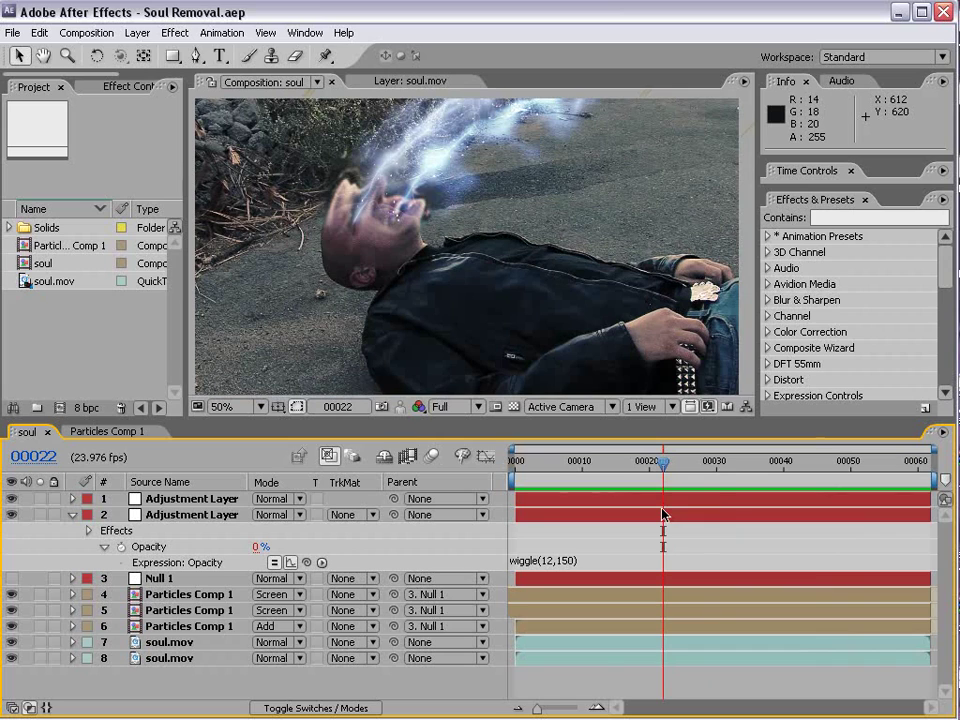
left_click_drag(630, 478, 600, 484)
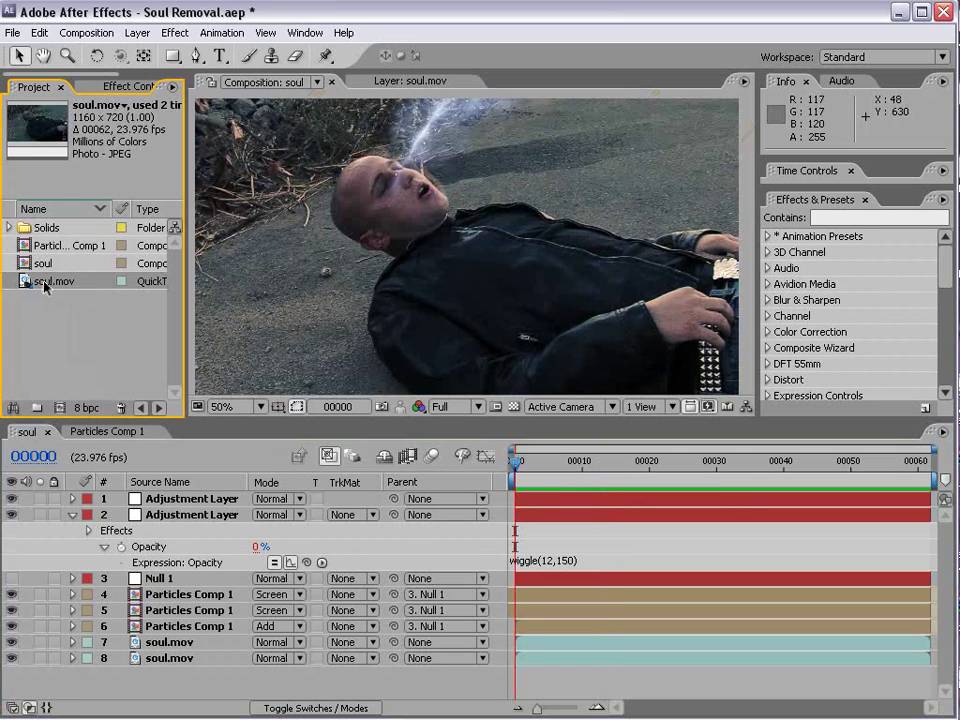
left_click_drag(65, 287, 60, 408)
left_click_drag(544, 467, 515, 467)
- Add a white solid layer named Energy
left_click(137, 32)
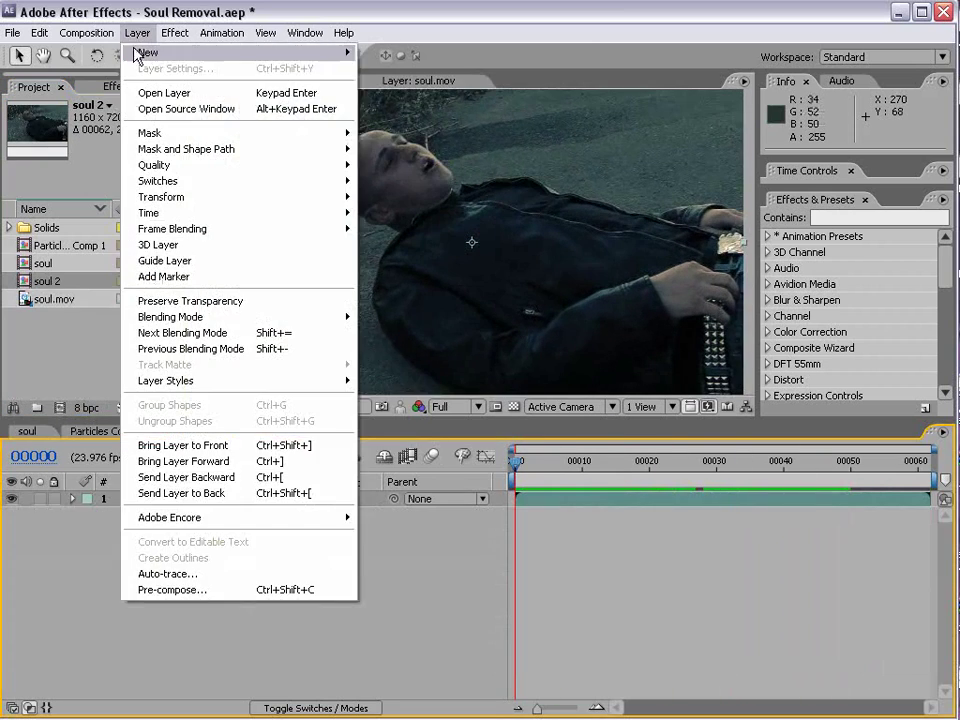
mouse_move(150, 52)
left_click(405, 68)
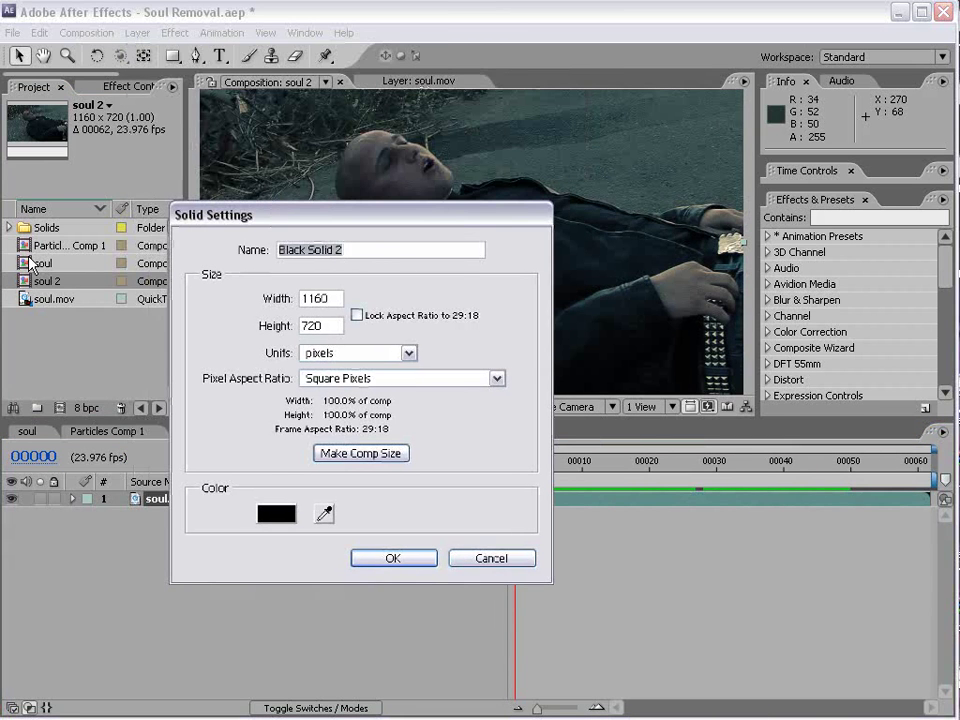
type("Energy")
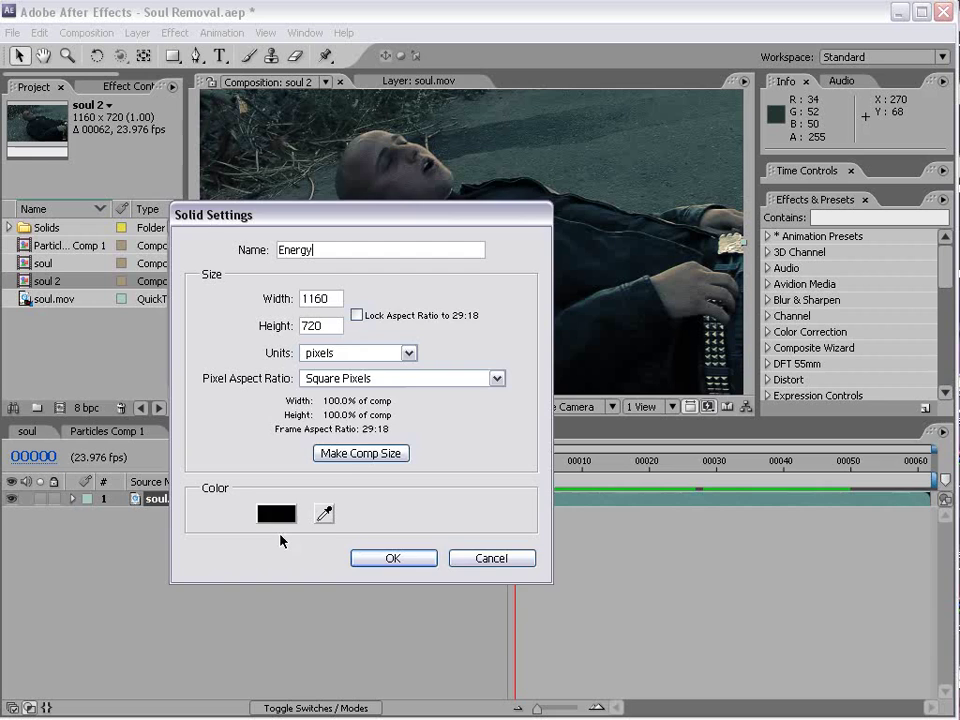
left_click(275, 515)
left_click_drag(555, 388, 537, 388)
left_click(319, 419)
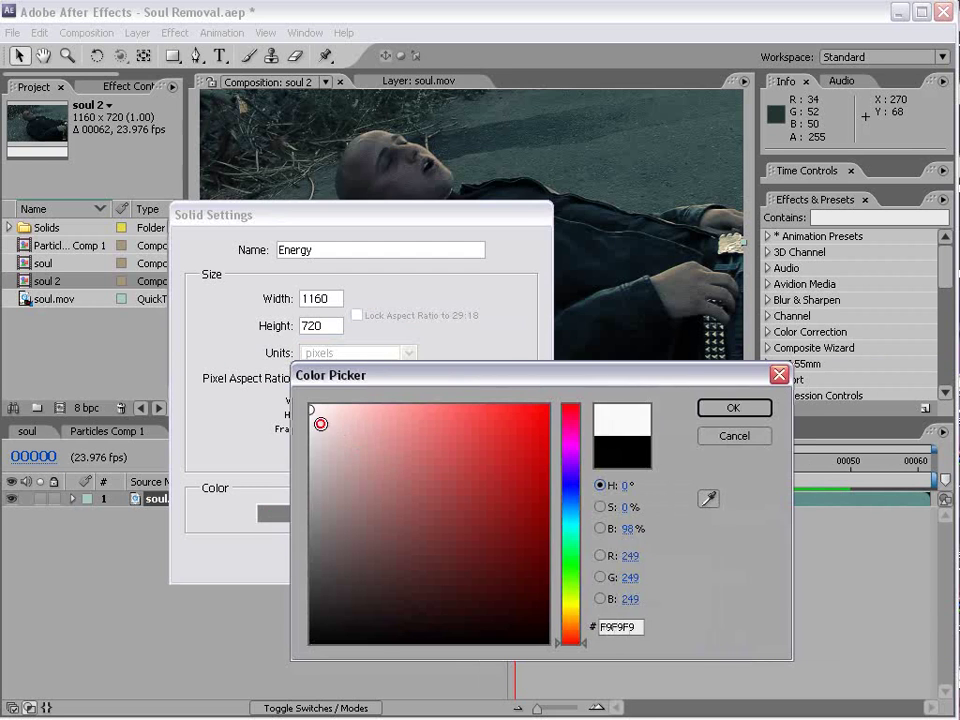
left_click(740, 407)
left_click(393, 558)
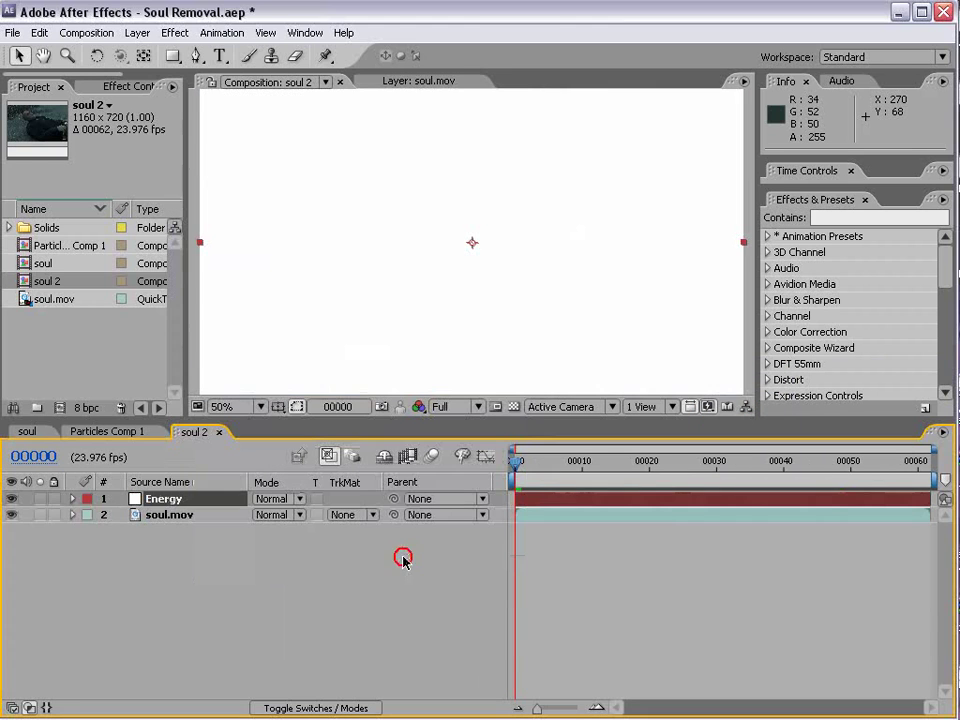
key("comma")
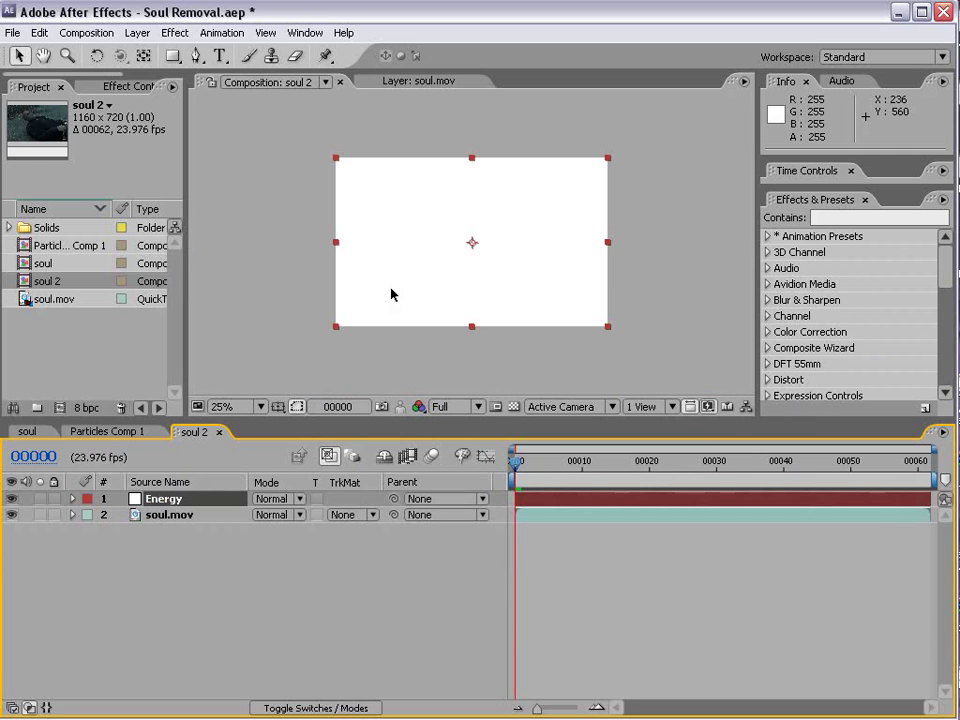
- Pre-compose the Energy solid, moving all attributes, into a comp named Energy Comp
left_click(138, 33)
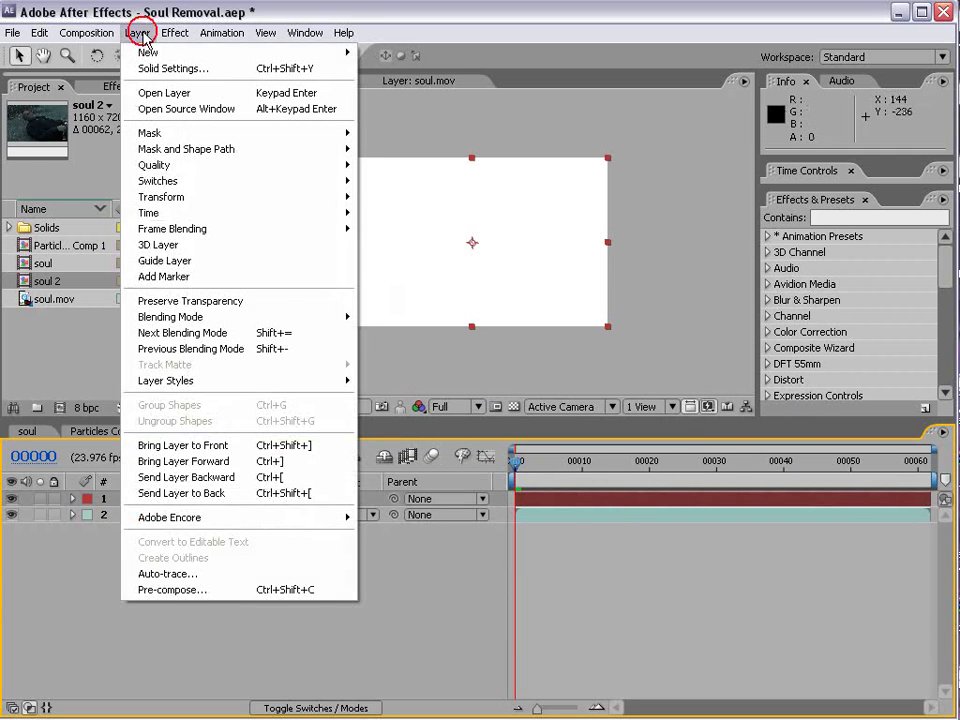
left_click(266, 590)
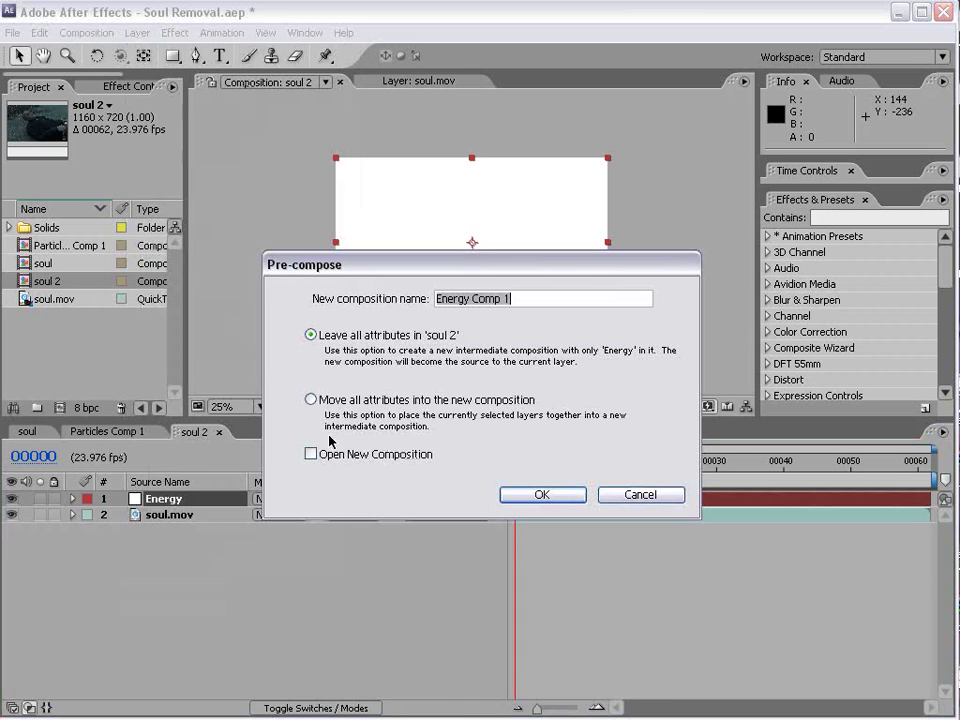
left_click(333, 402)
left_click(529, 297)
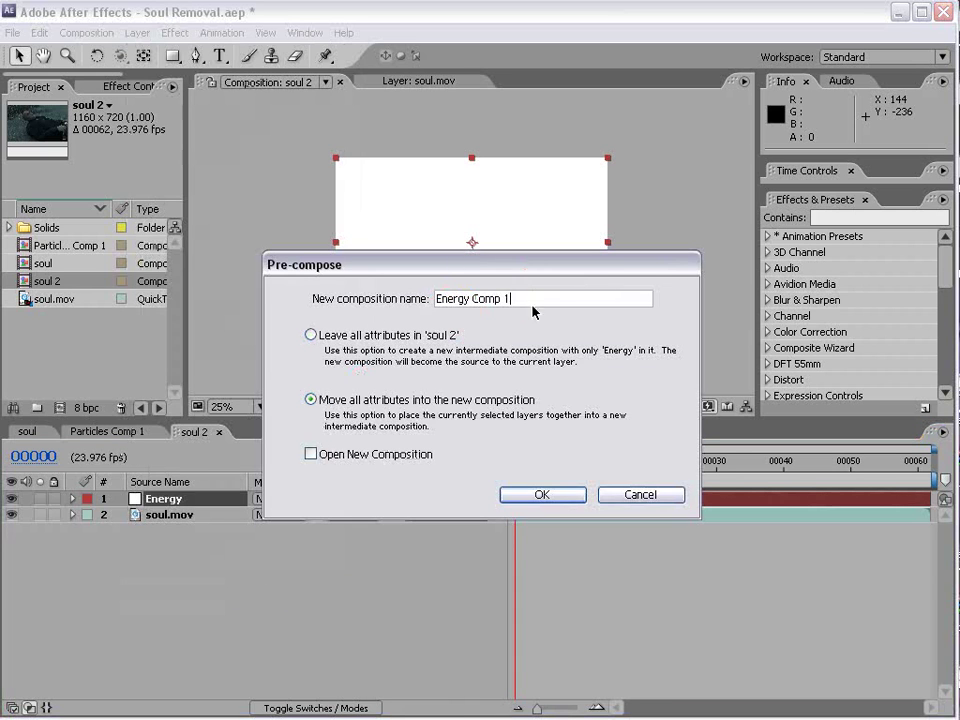
key("BackSpace")
key("BackSpace")
left_click(541, 498)
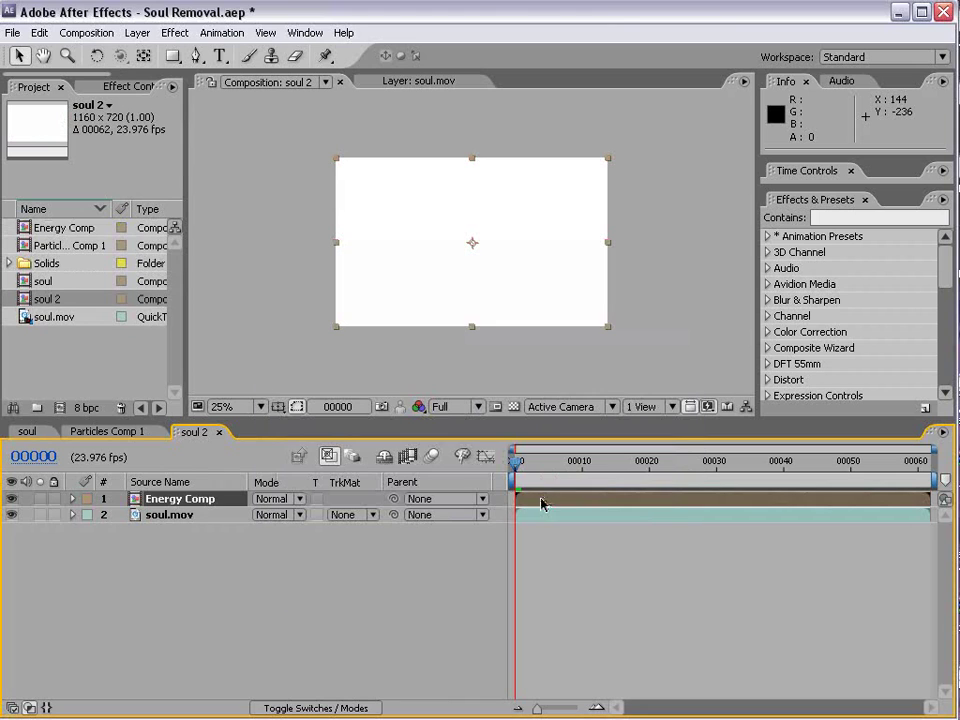
- Apply CC Particle World to the Energy layer inside Energy Comp and turn the grid off
double_click(174, 502)
left_click(176, 498)
left_click(175, 33)
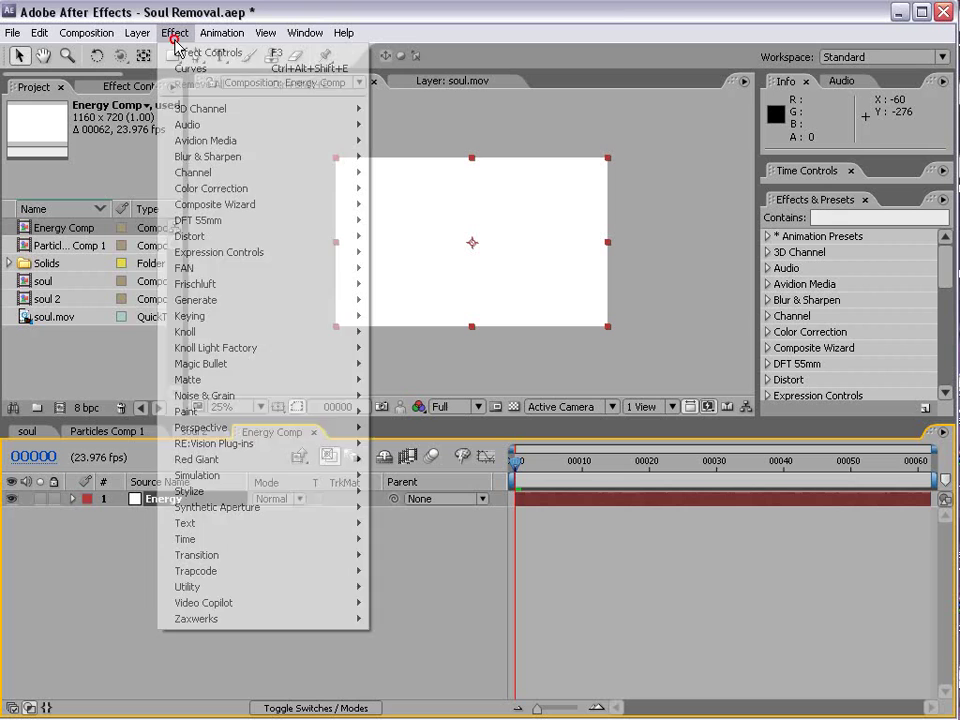
mouse_move(266, 475)
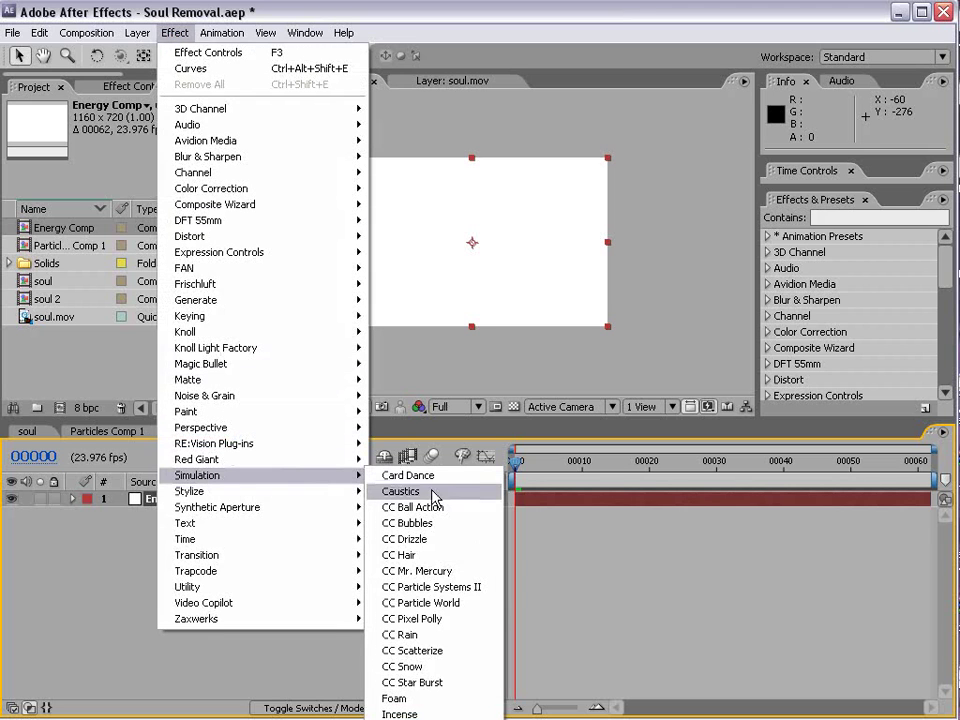
left_click(444, 605)
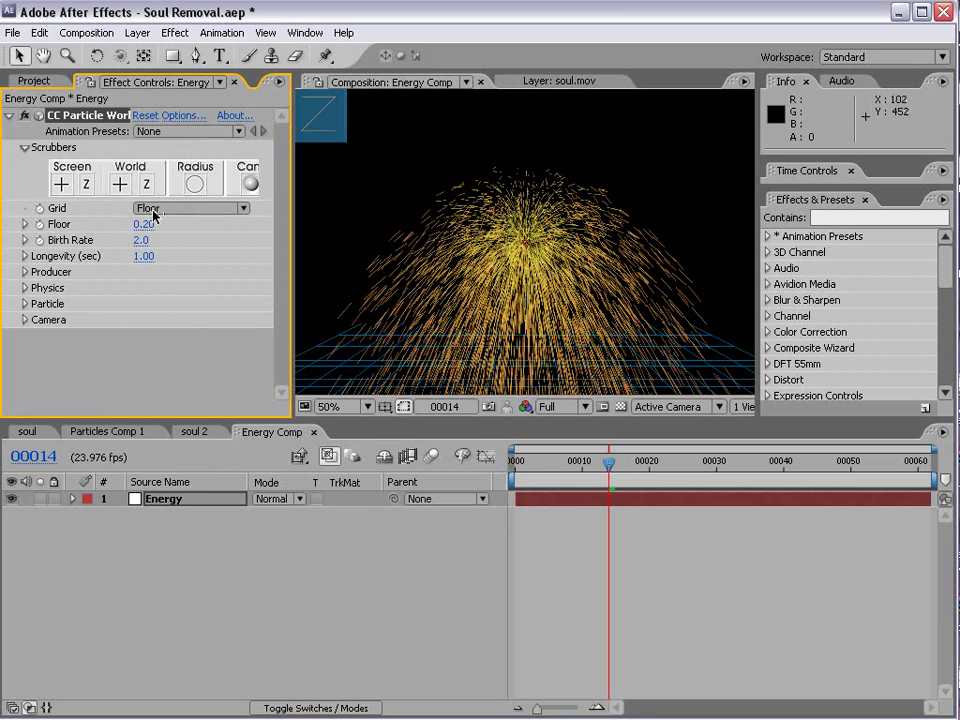
left_click(153, 210)
left_click(178, 145)
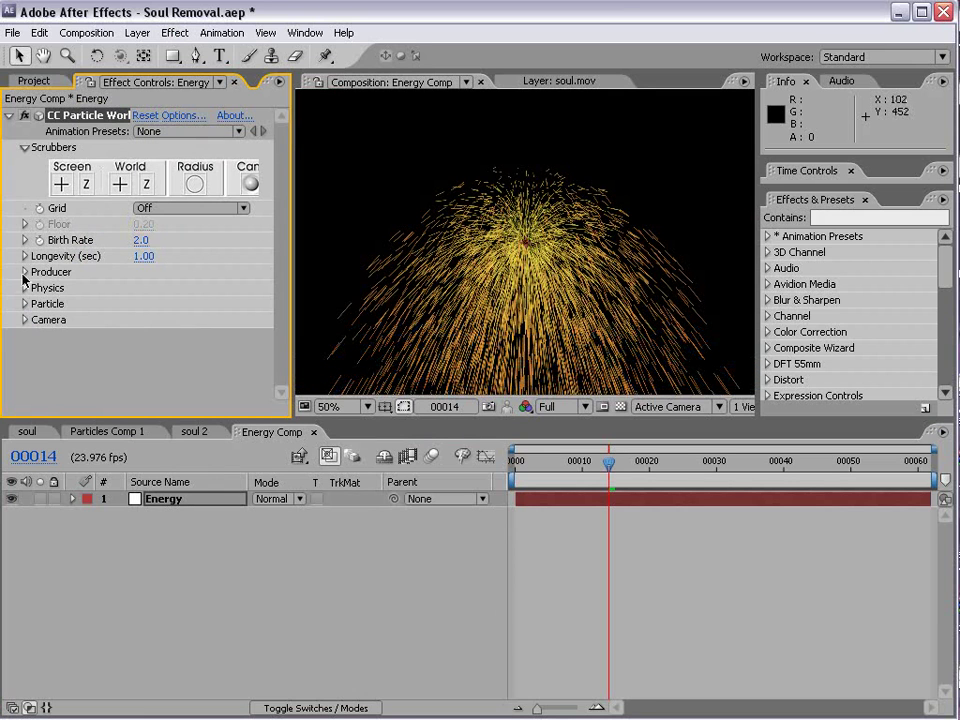
- Set the particle animation to Direction Axis with velocity 0.60 and gravity 0
left_click(25, 287)
left_click(160, 304)
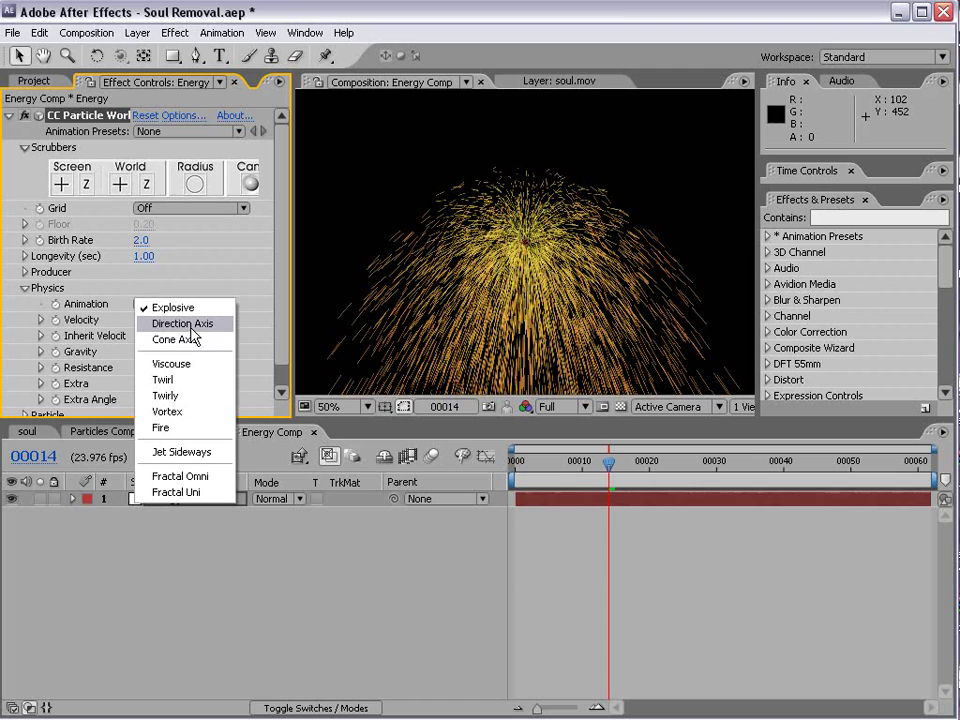
left_click(222, 325)
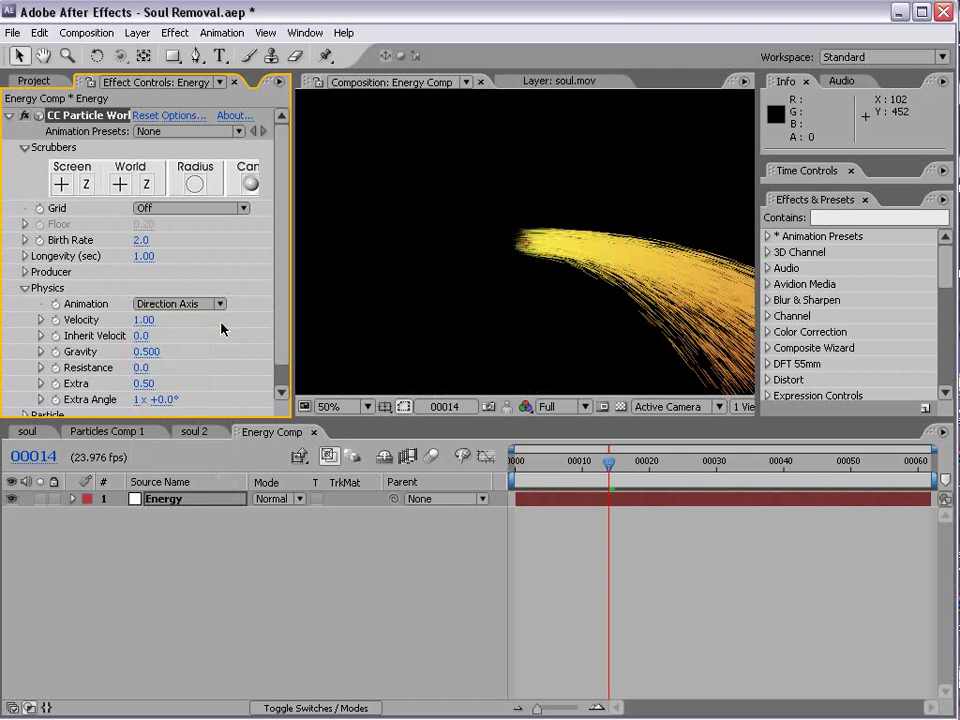
left_click(143, 320)
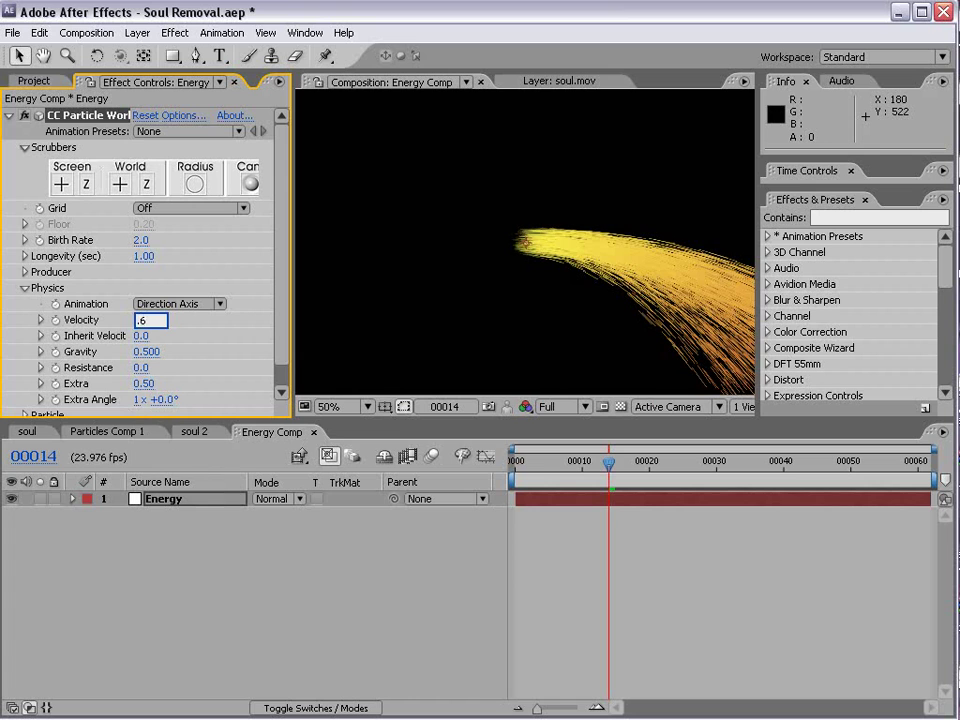
key("Return")
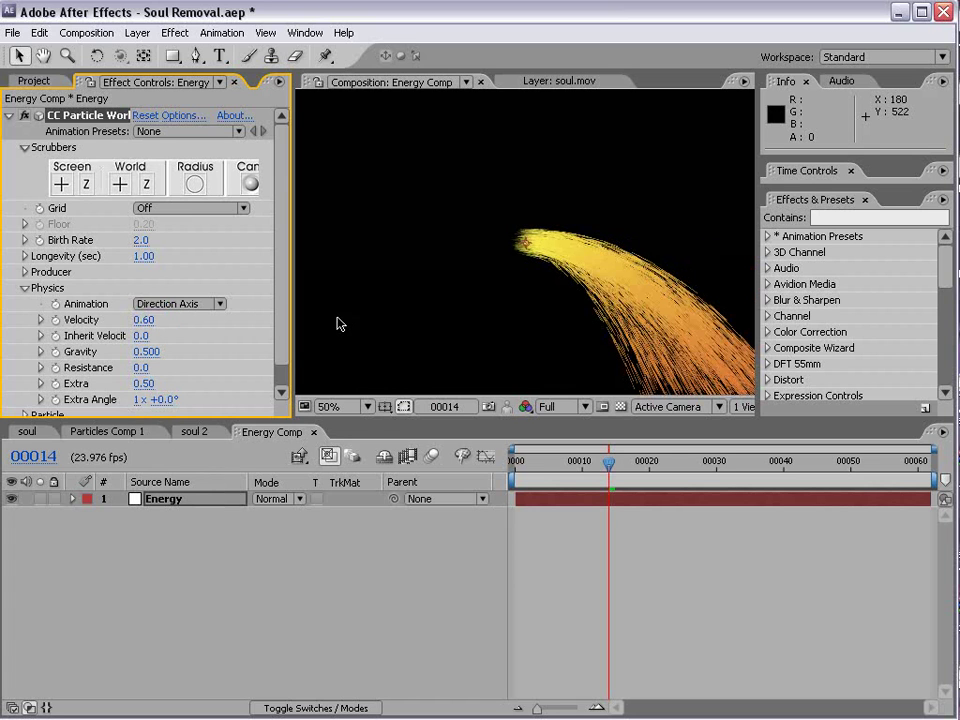
left_click(146, 351)
type("0")
key("Return")
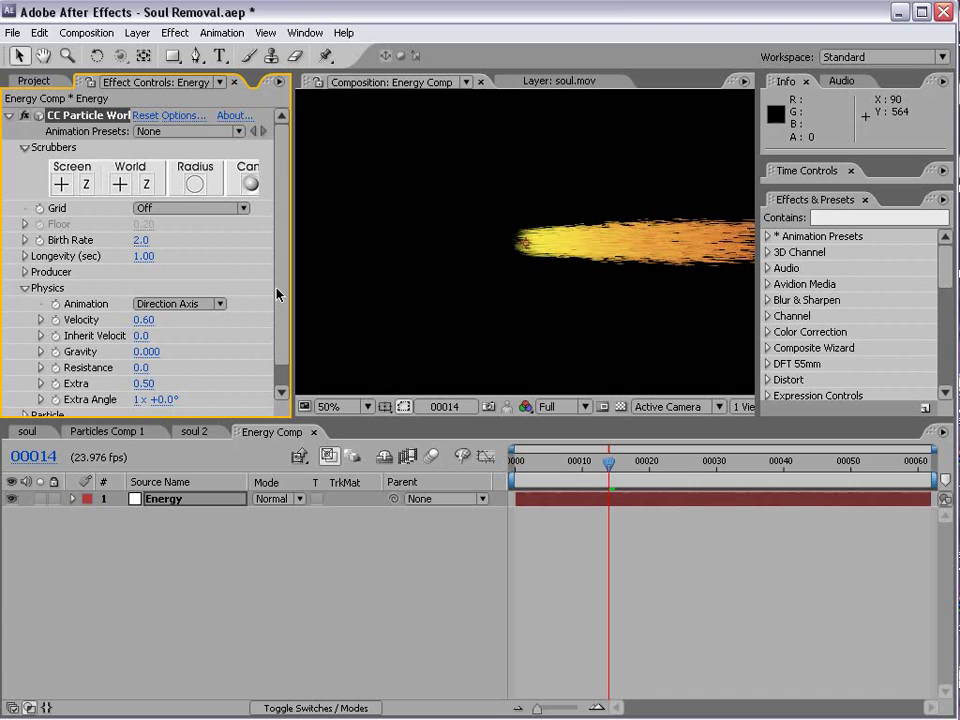
- Move the particle producer to Position X -0.45 at the left edge
key("comma")
key("comma")
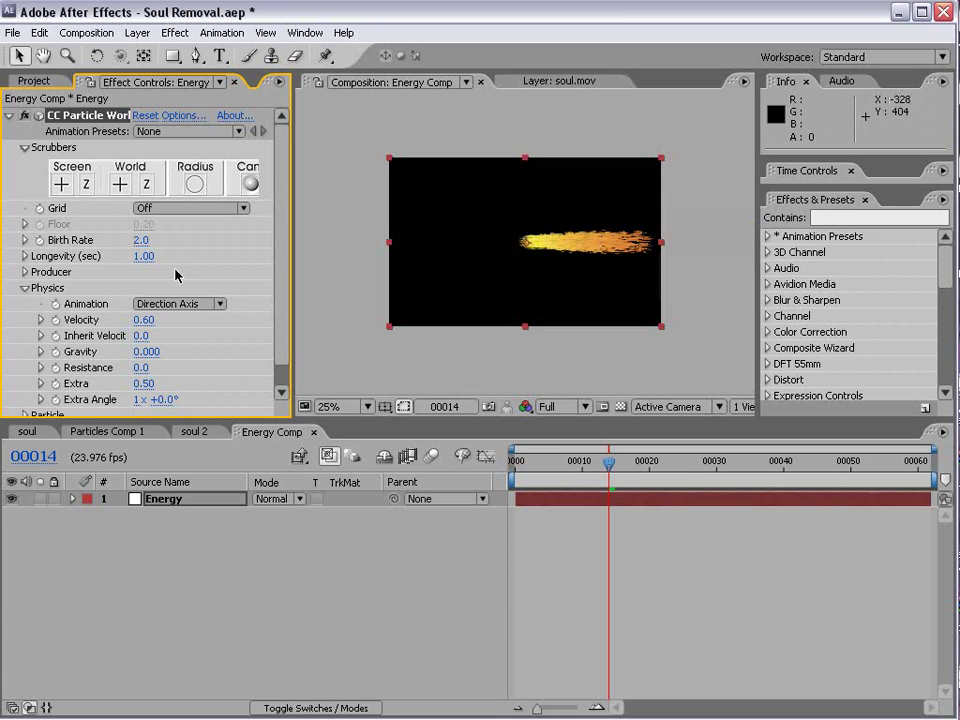
left_click(25, 272)
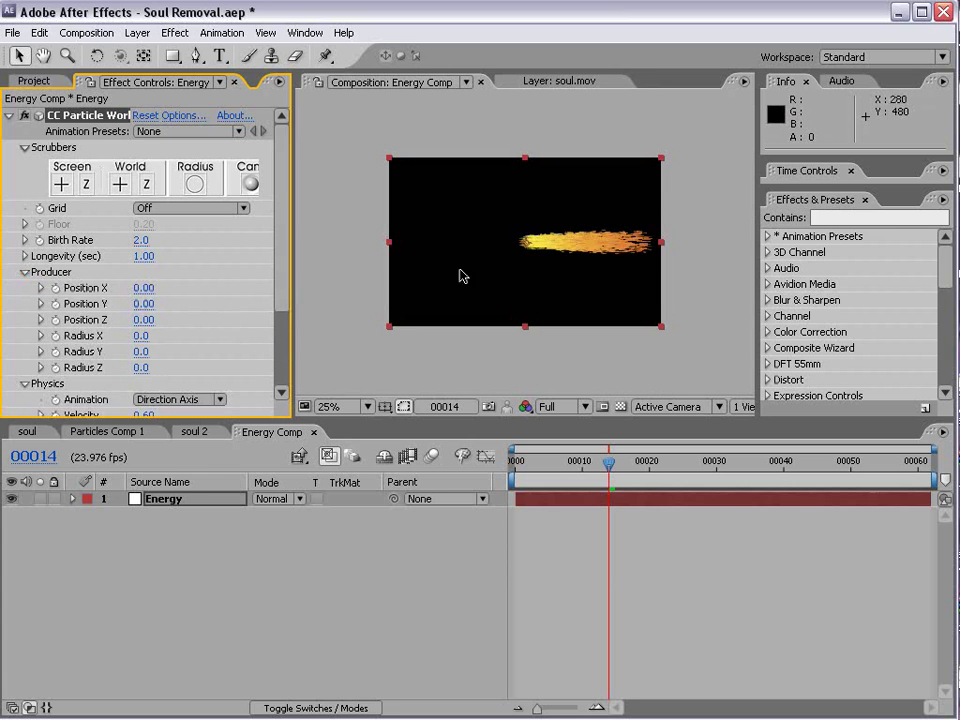
left_click_drag(145, 288, 100, 305)
scroll(475, 250, "up", 1)
scroll(476, 250, "down", 1)
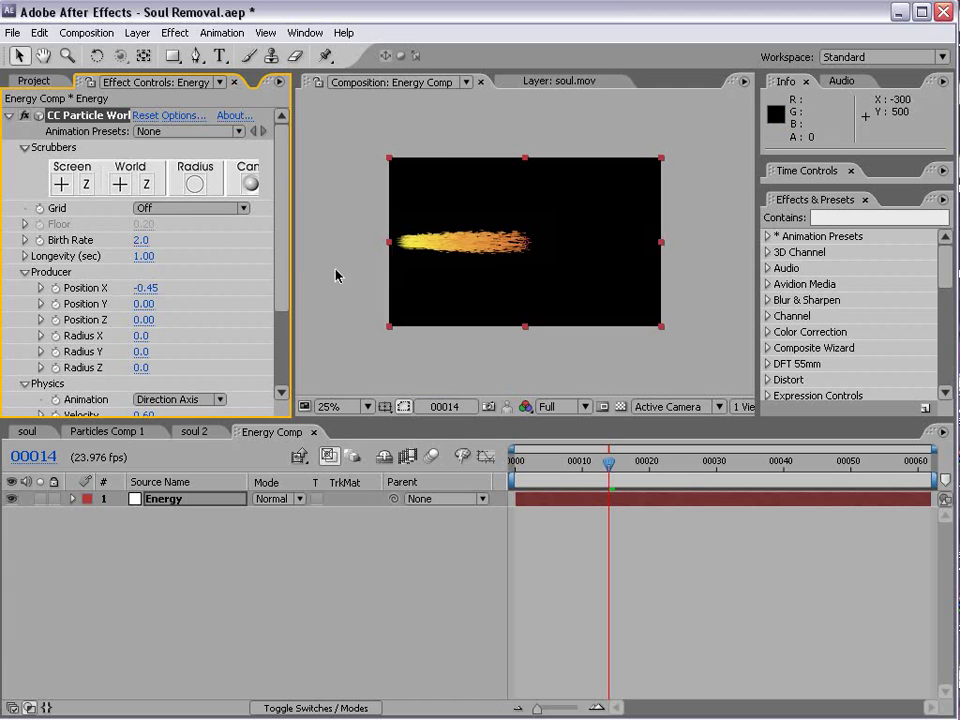
- Change the particle type to Lens Convex
scroll(220, 352, "down", 3)
left_click(24, 391)
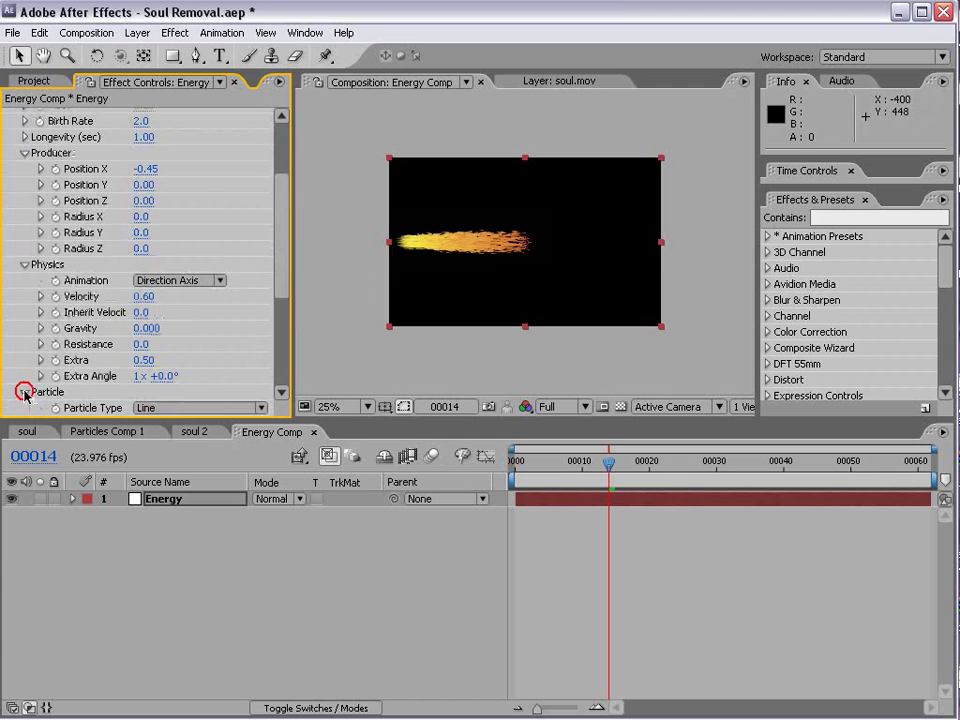
scroll(40, 380, "down", 4)
left_click(168, 216)
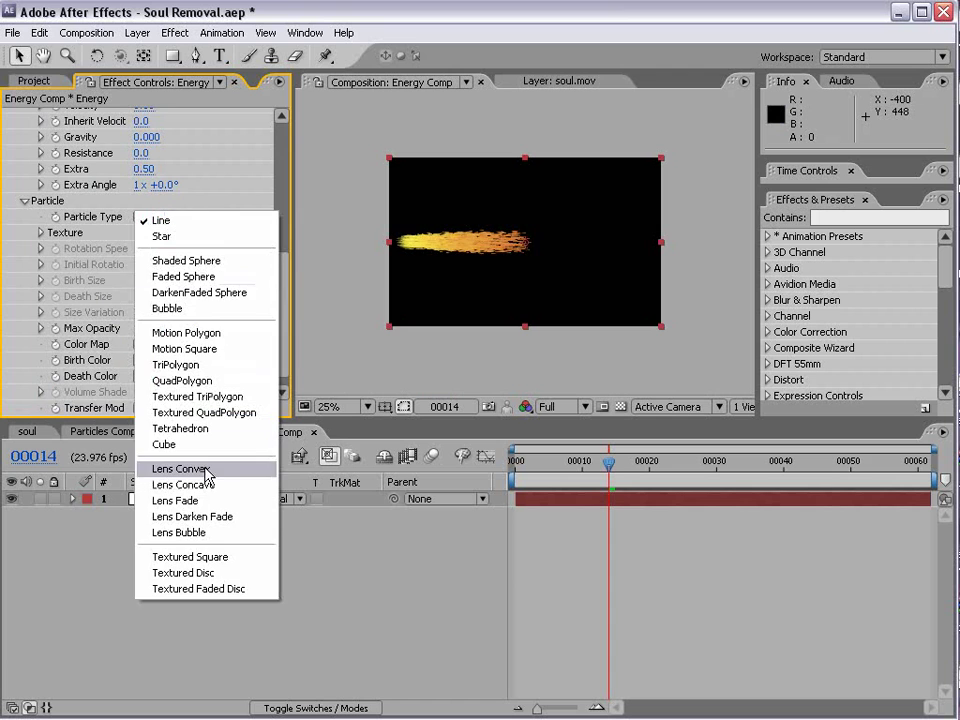
left_click(207, 468)
scroll(471, 279, "up", 1)
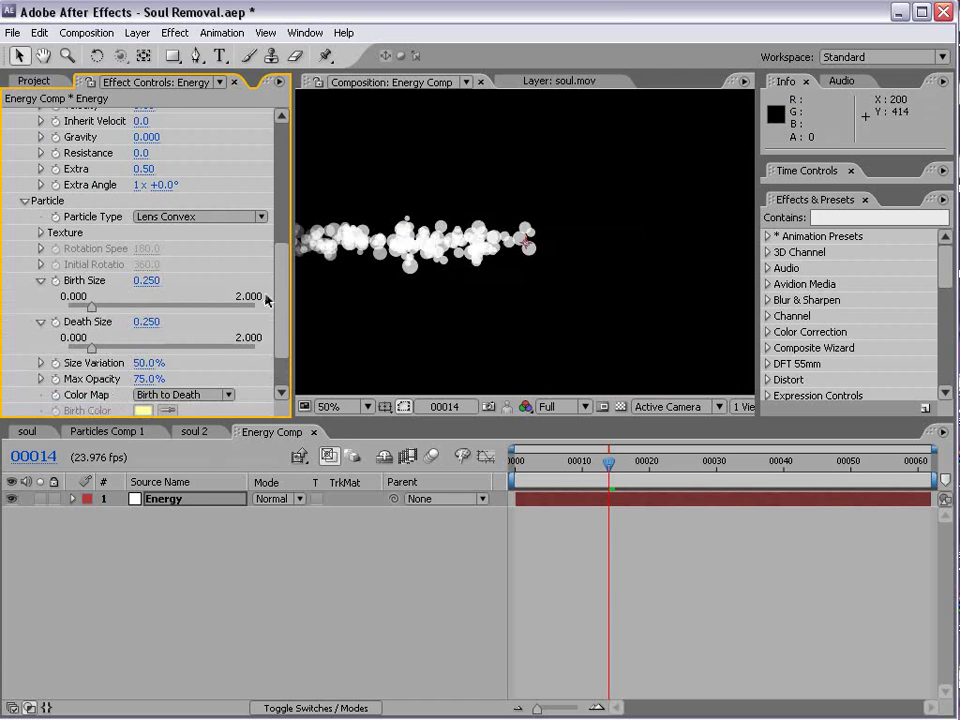
left_click_drag(278, 300, 285, 167)
- Enable Force Motionblur in the CC Particle World render settings and confirm the options
left_click(183, 116)
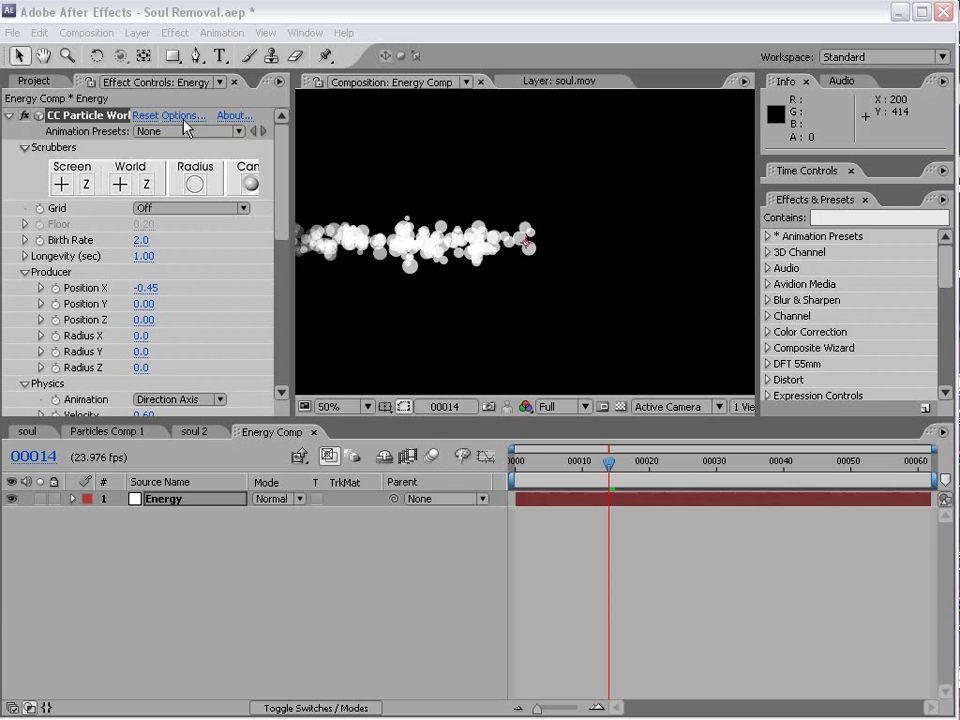
left_click_drag(314, 181, 290, 173)
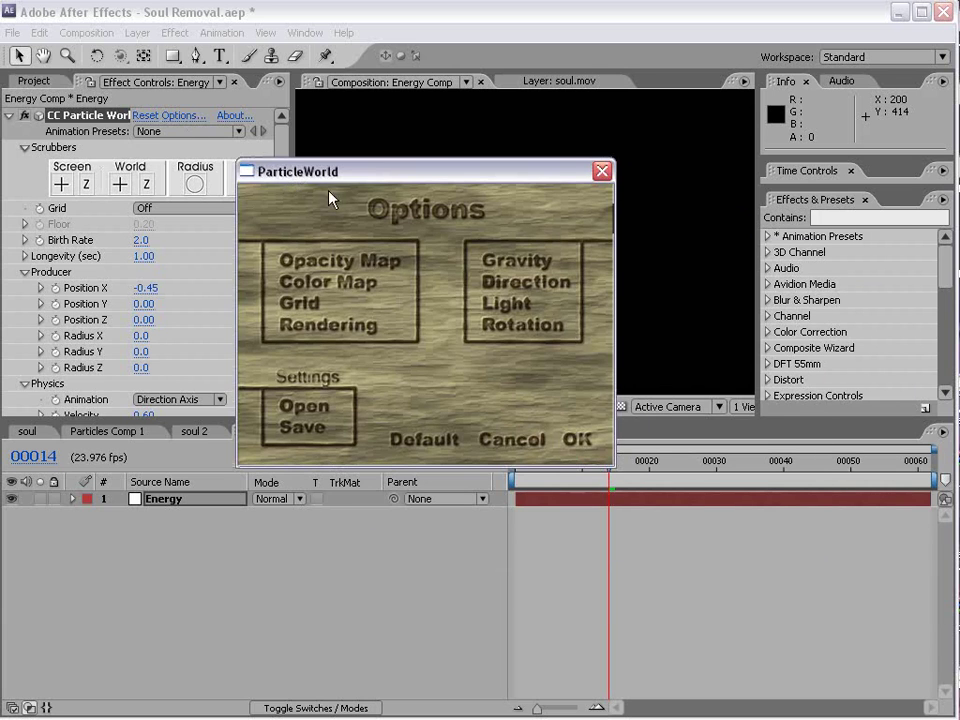
left_click(358, 328)
left_click(446, 484)
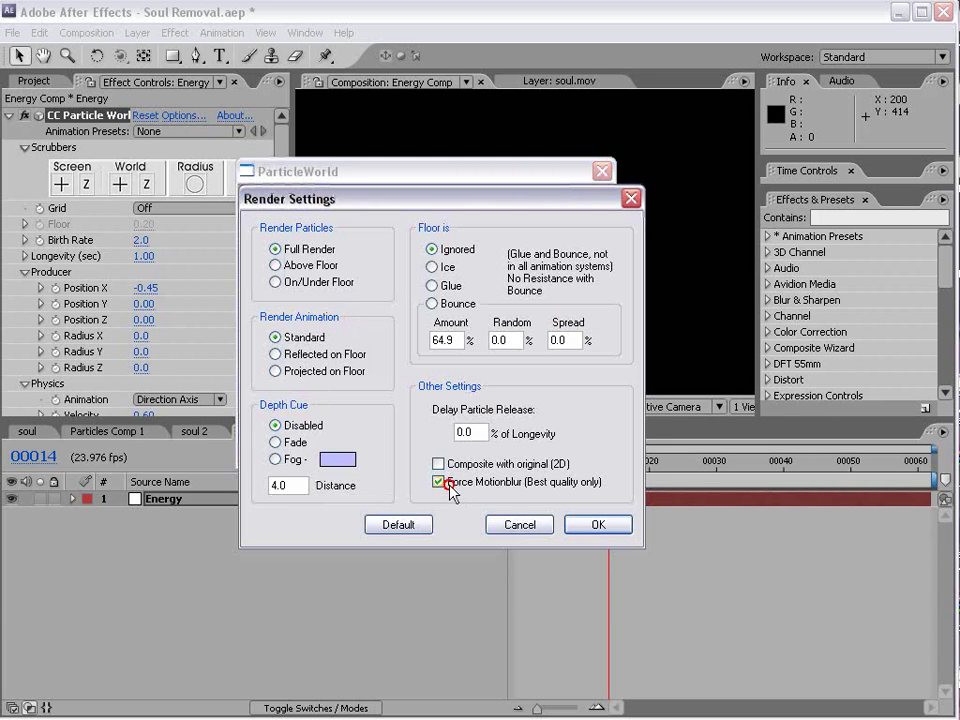
left_click(598, 525)
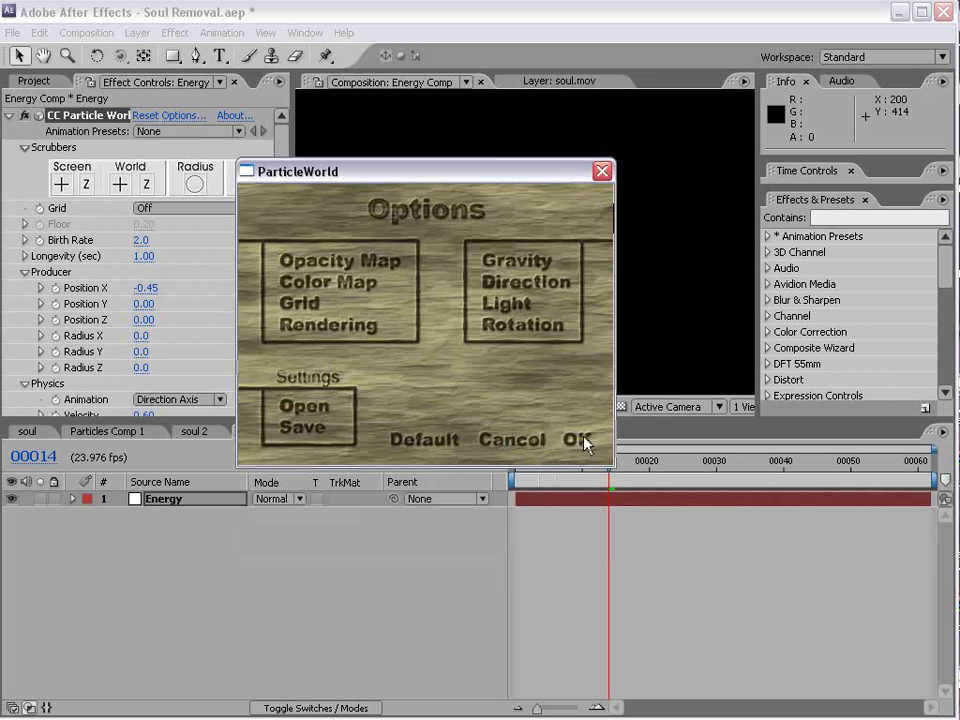
left_click(585, 443)
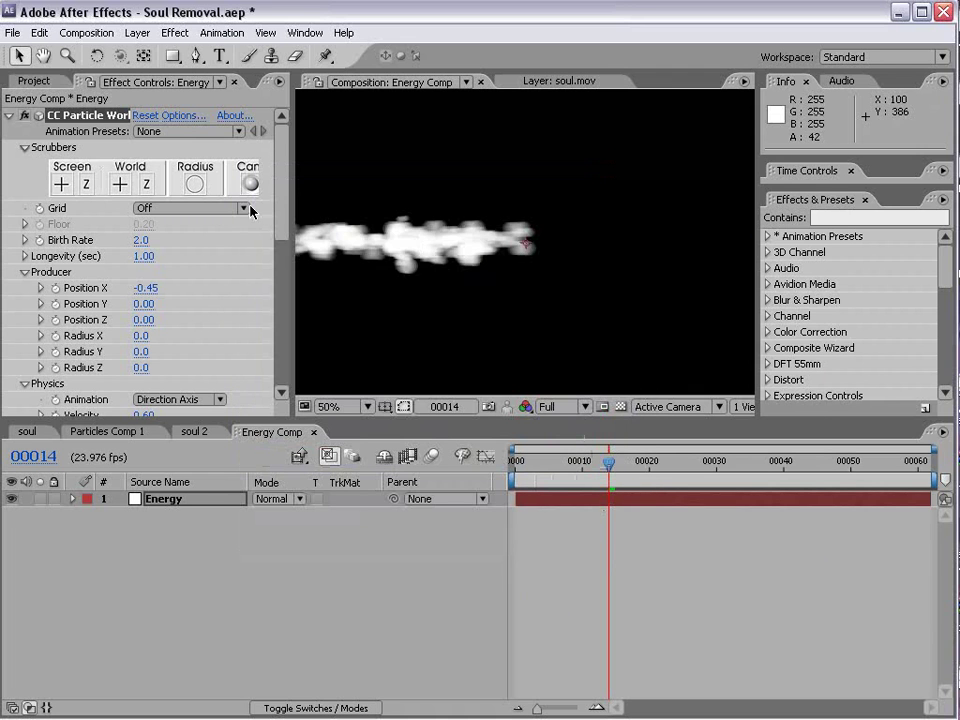
- Lower the particle Birth Rate to 0.5 and set Producer Radius Y to 0.1
left_click_drag(140, 242, 129, 242)
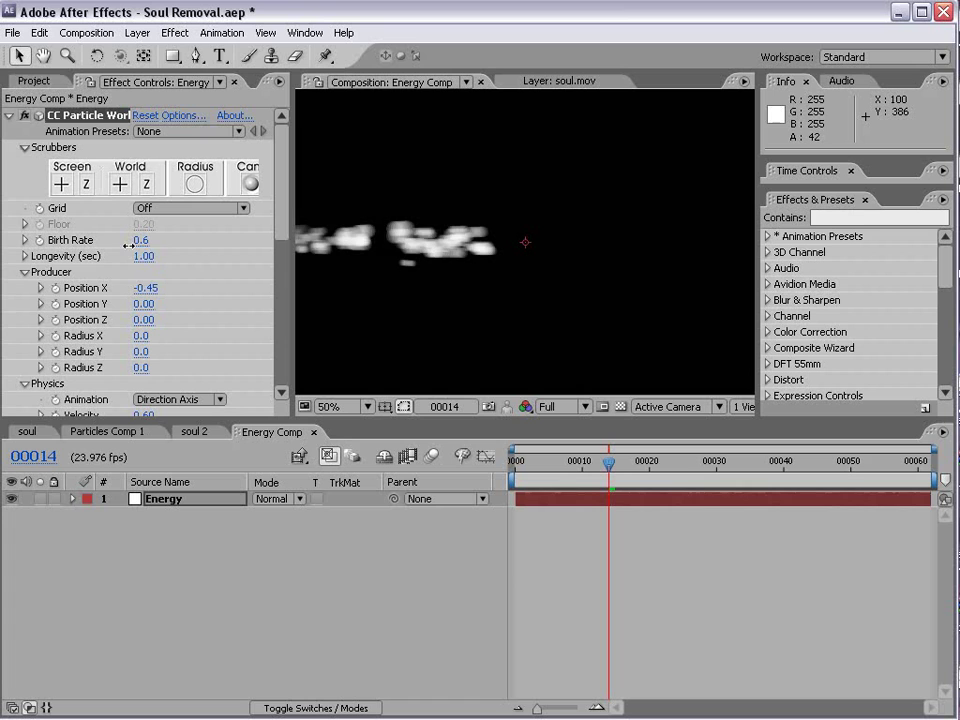
left_click_drag(280, 205, 279, 231)
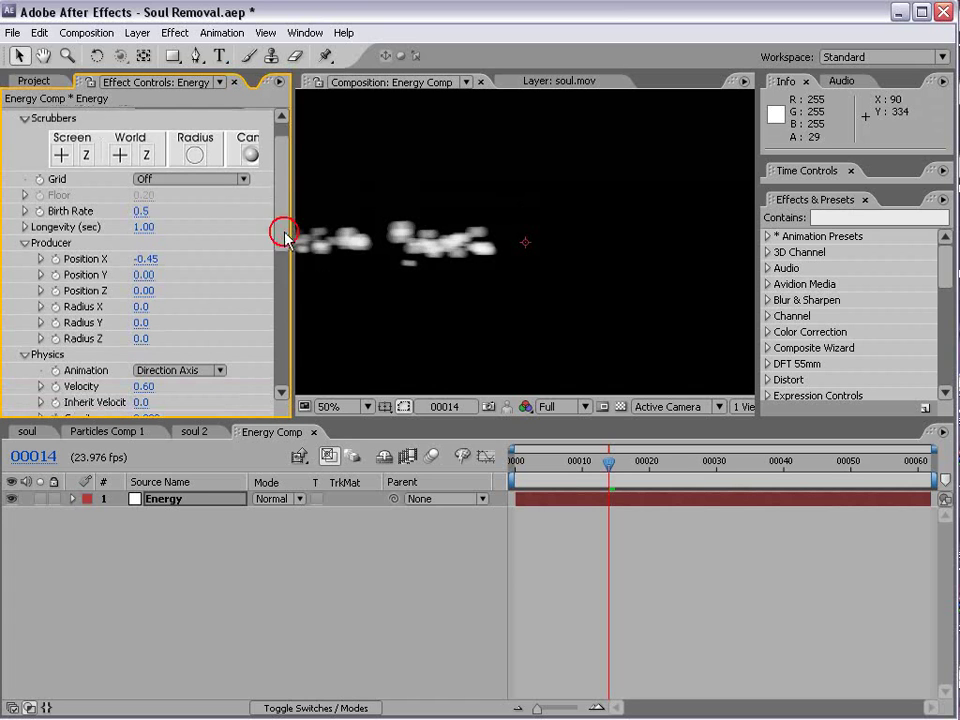
left_click_drag(148, 328, 153, 328)
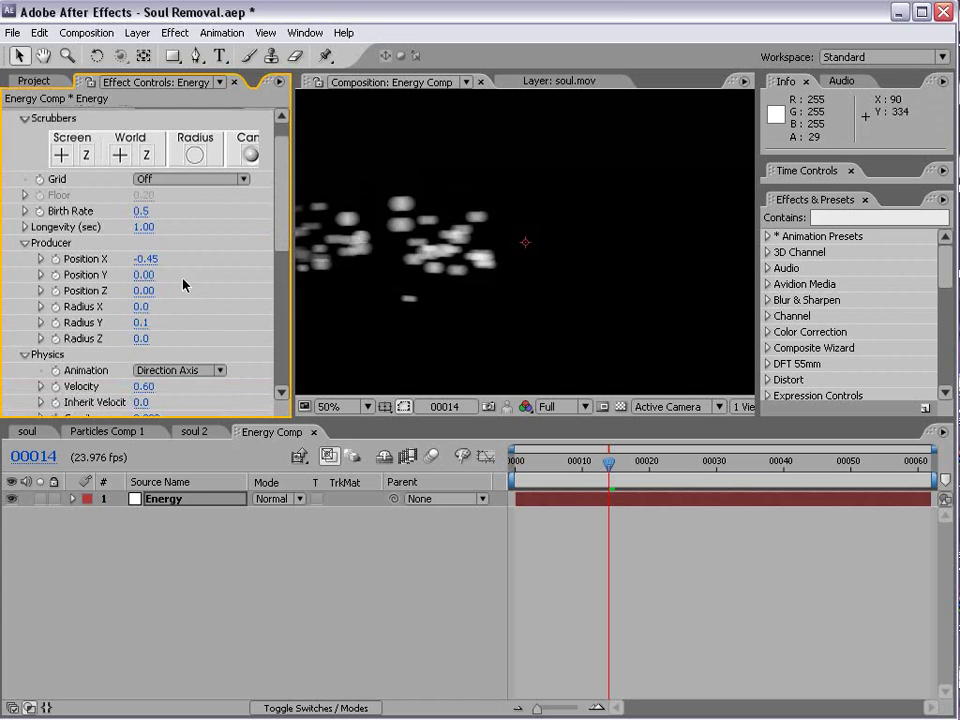
key("comma")
left_click_drag(610, 465, 782, 470)
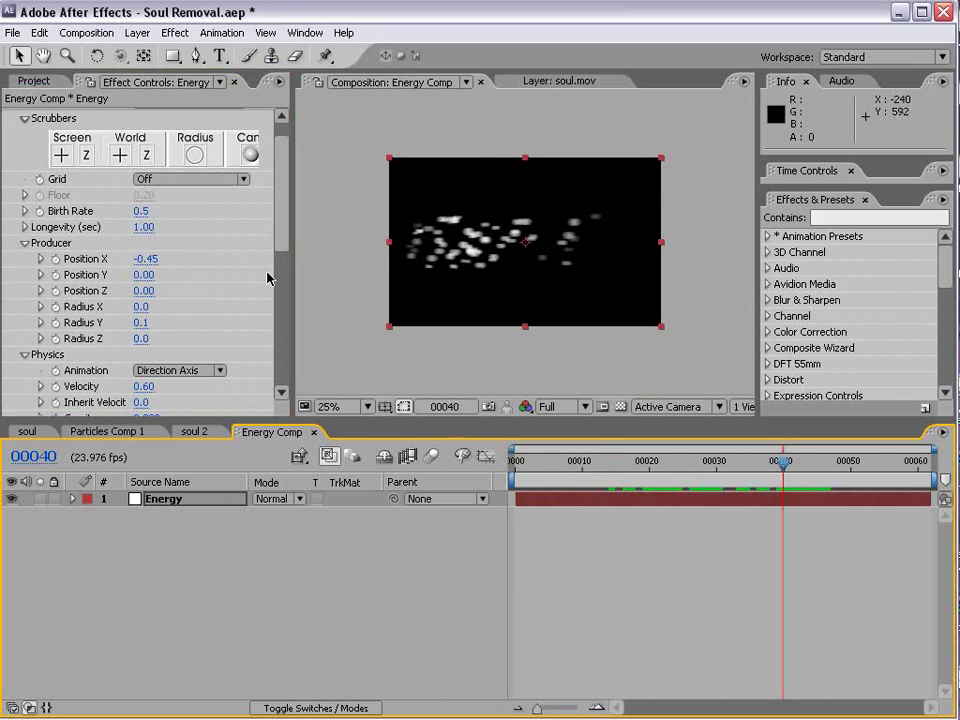
- Raise particle Longevity to 1.29 seconds and set Radius Z to 0.2
left_click(147, 227)
left_click_drag(147, 227, 154, 227)
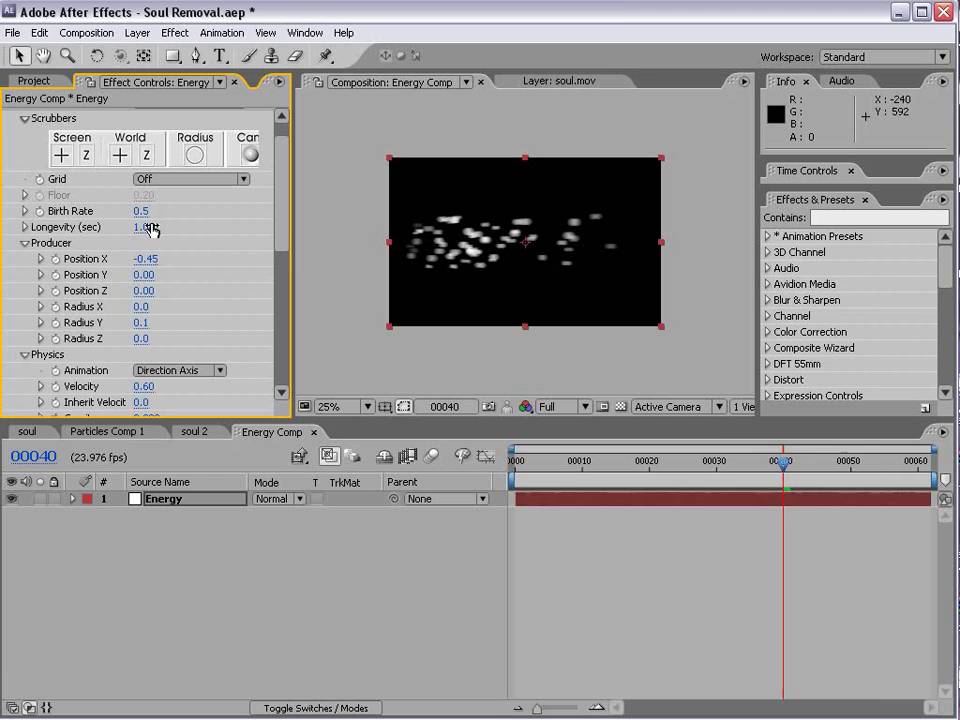
left_click_drag(851, 467, 885, 470)
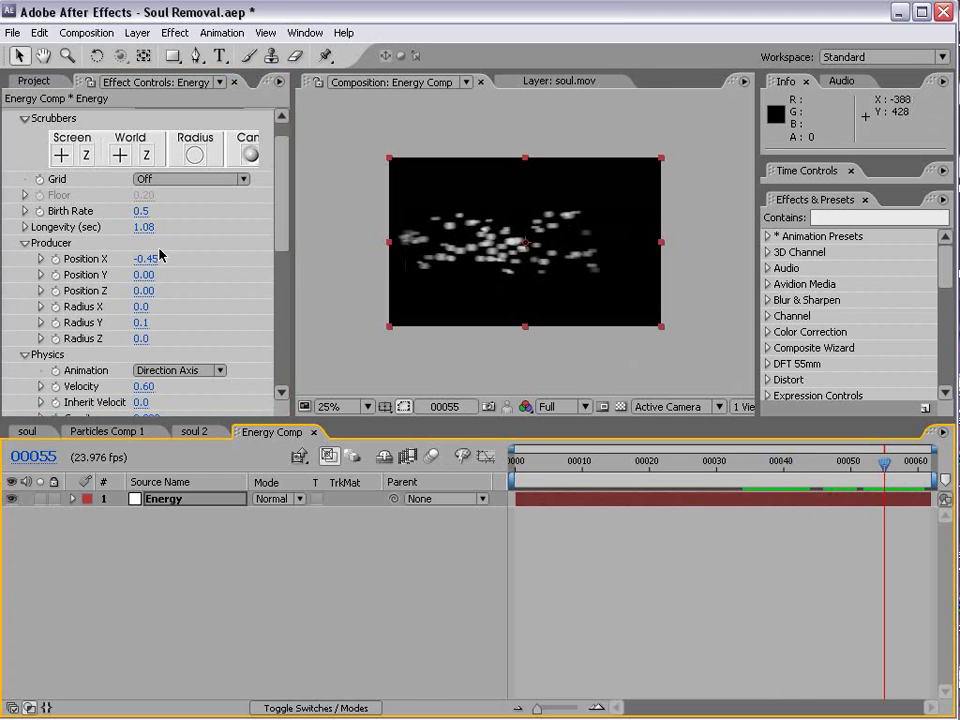
left_click_drag(144, 227, 150, 218)
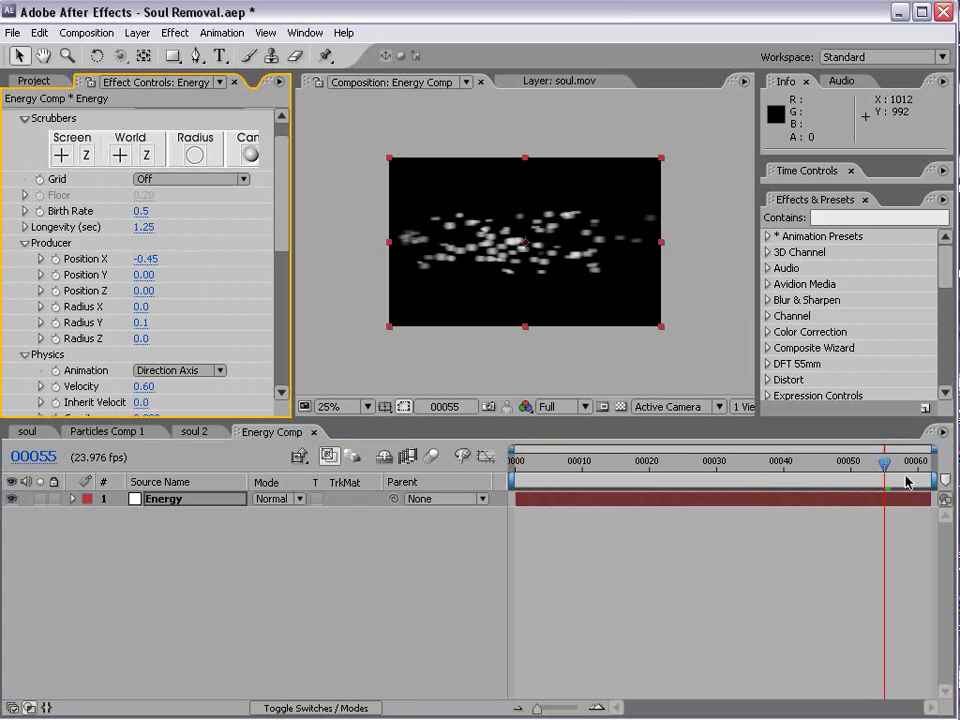
left_click_drag(918, 490, 811, 490)
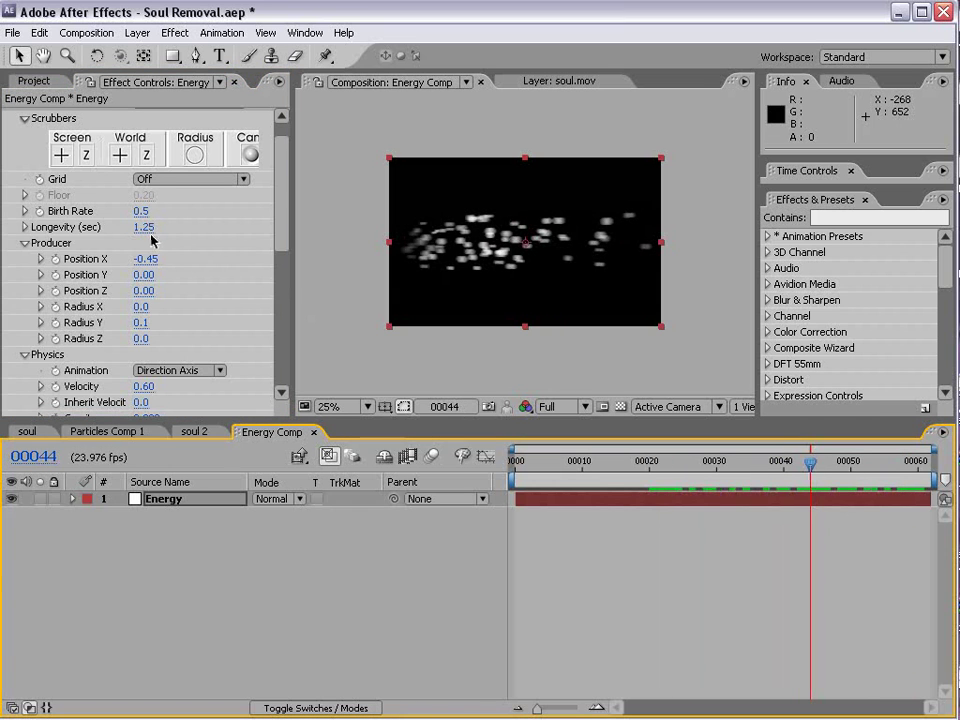
left_click_drag(146, 223, 290, 222)
scroll(288, 235, "down", 5)
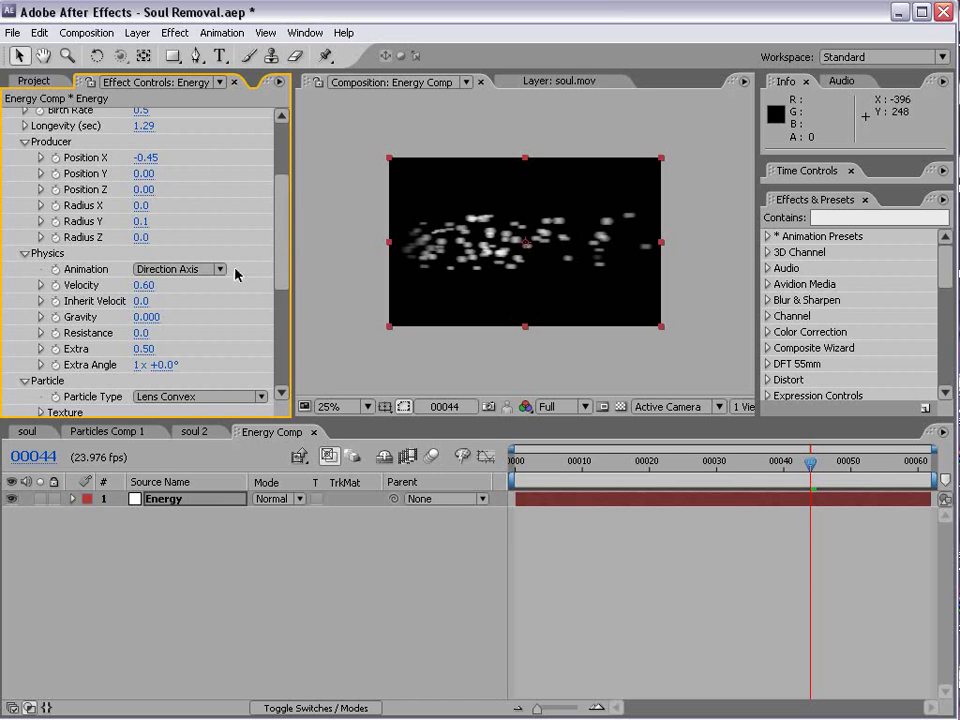
left_click_drag(143, 238, 147, 234)
left_click_drag(522, 458, 727, 453)
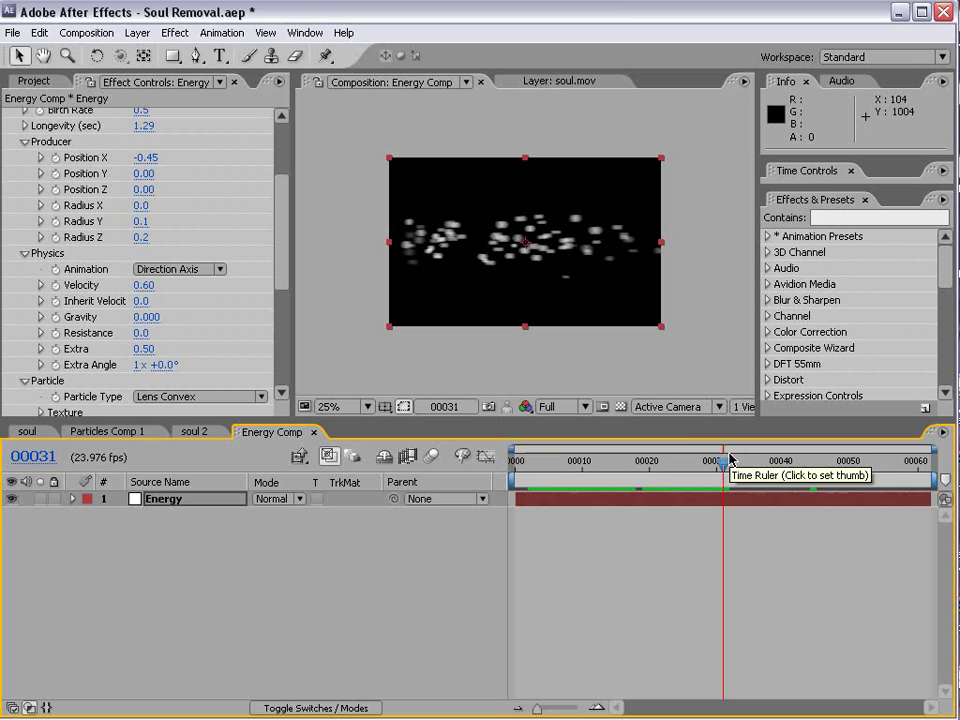
- Add a wiggle(8,.25) expression to the particle Velocity and scrub to preview it
left_click(55, 289, "alt")
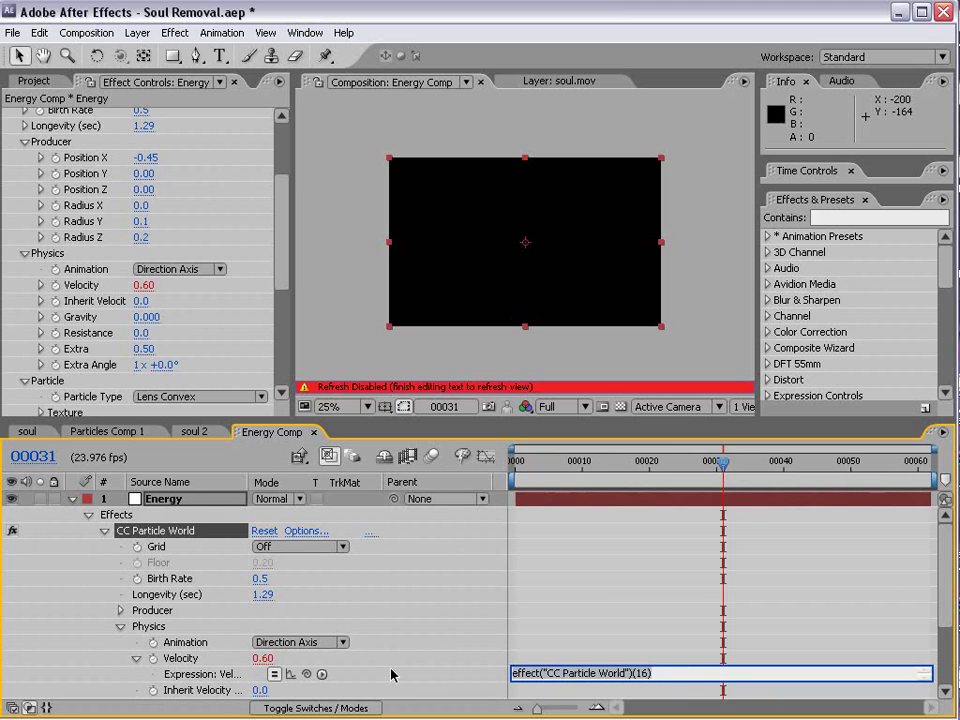
type("wiggle")
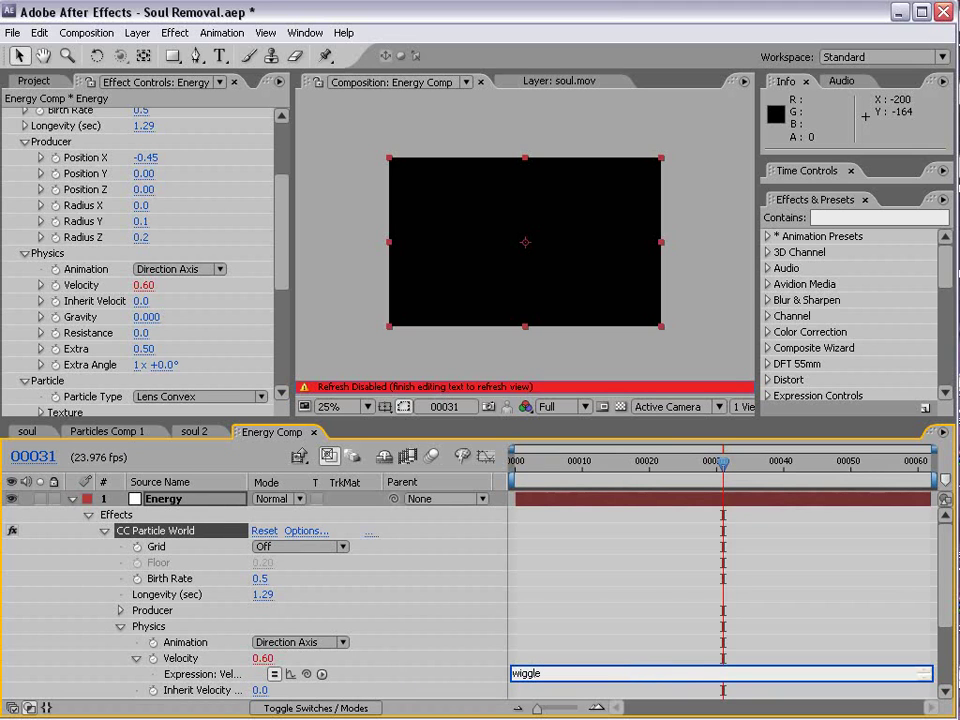
type("(8")
type(",")
type("3")
left_click(591, 658)
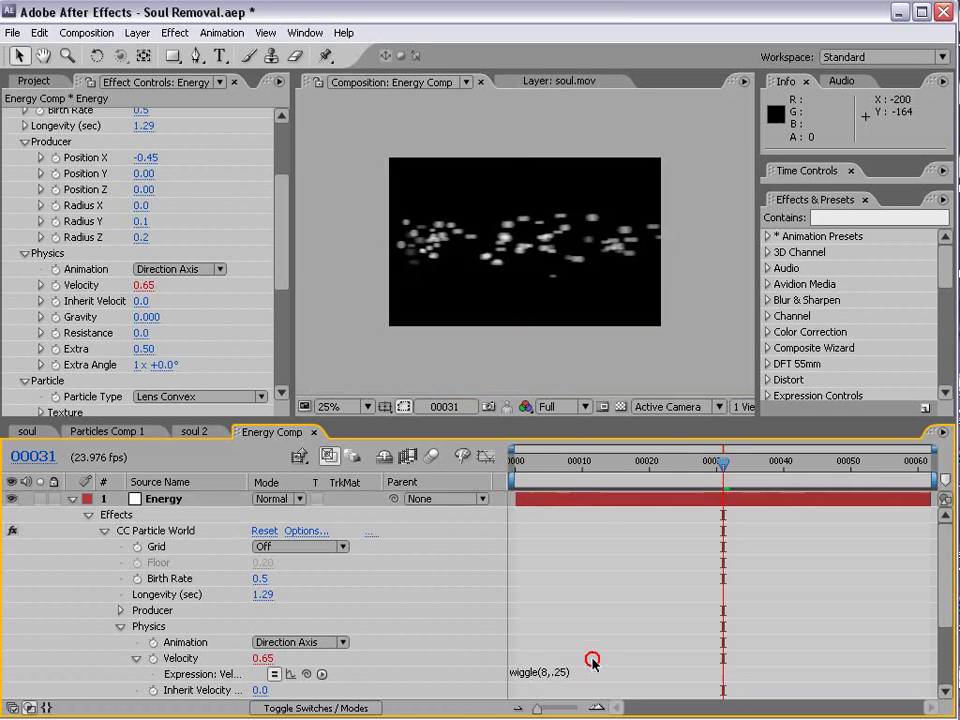
left_click(597, 465)
left_click_drag(597, 465, 615, 514)
- Set Energy Comp's duration to 00300 frames and extend the Energy layer to the end
left_click(86, 32)
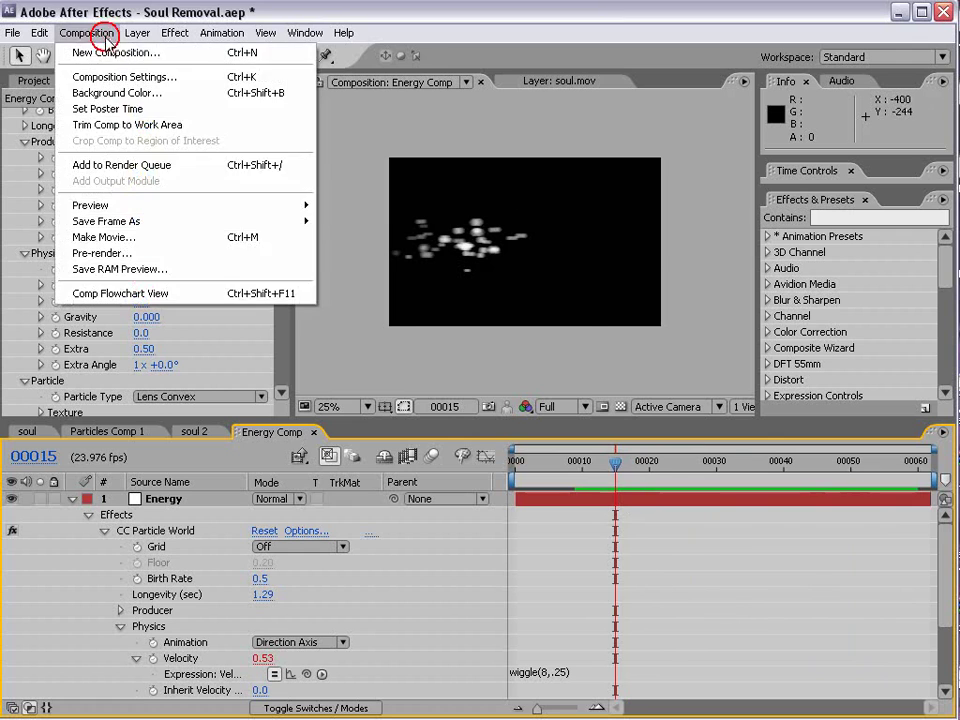
left_click(130, 75)
left_click(451, 540)
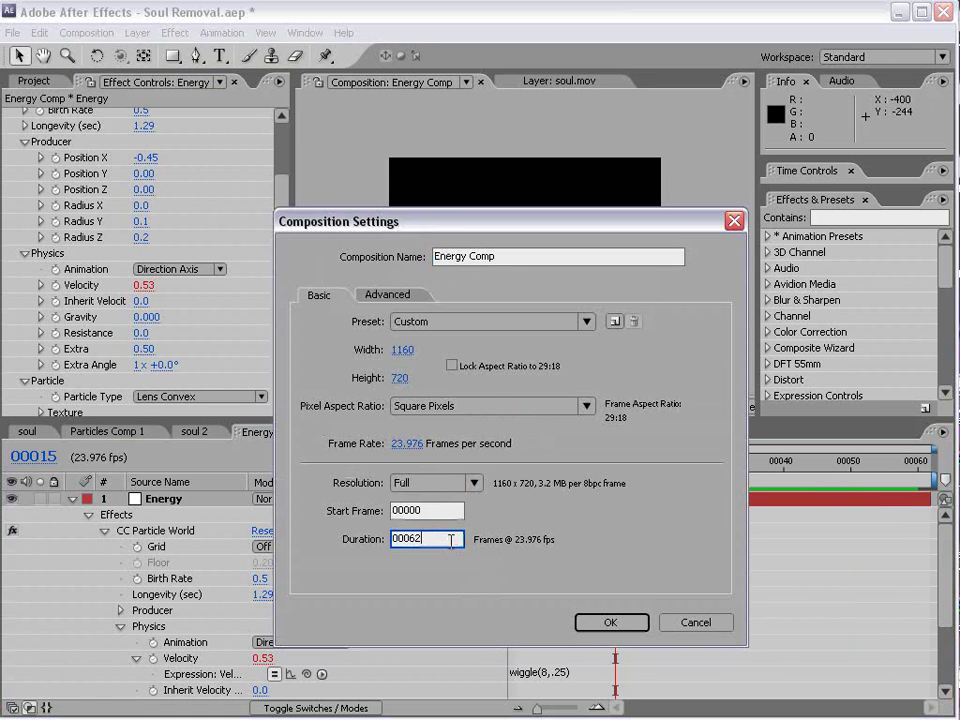
type("00300")
left_click(614, 623)
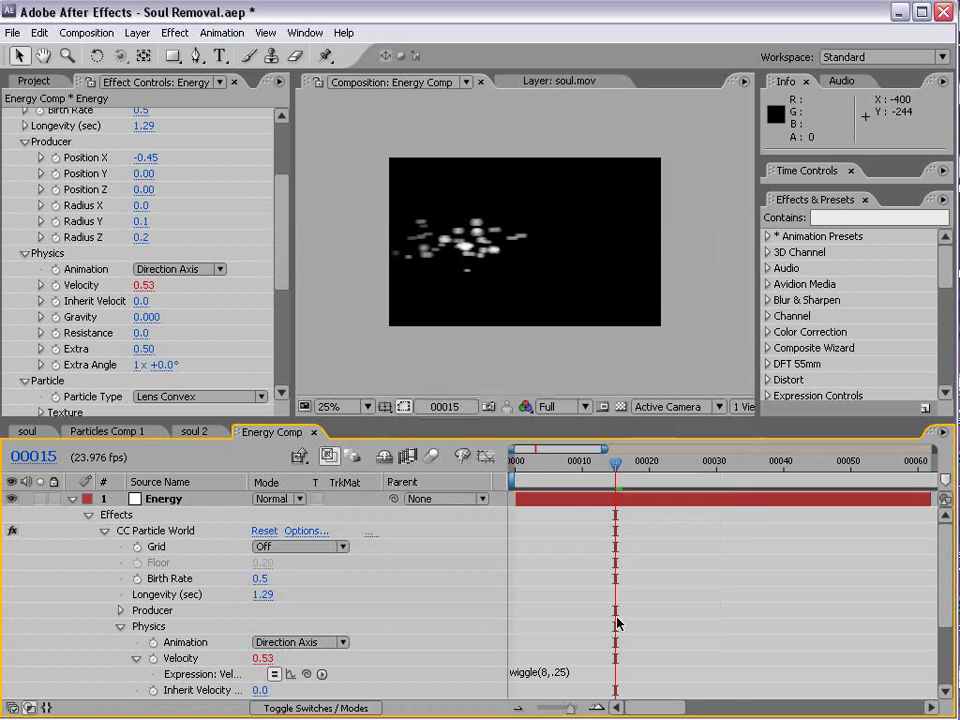
key("minus")
key("minus")
key("minus")
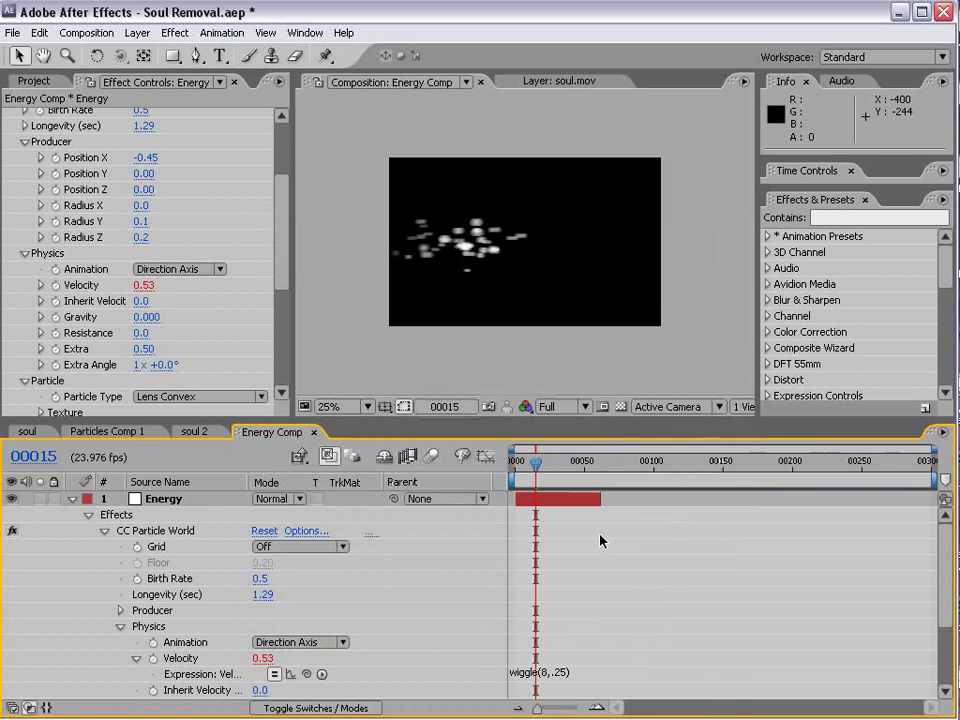
left_click_drag(601, 500, 922, 513)
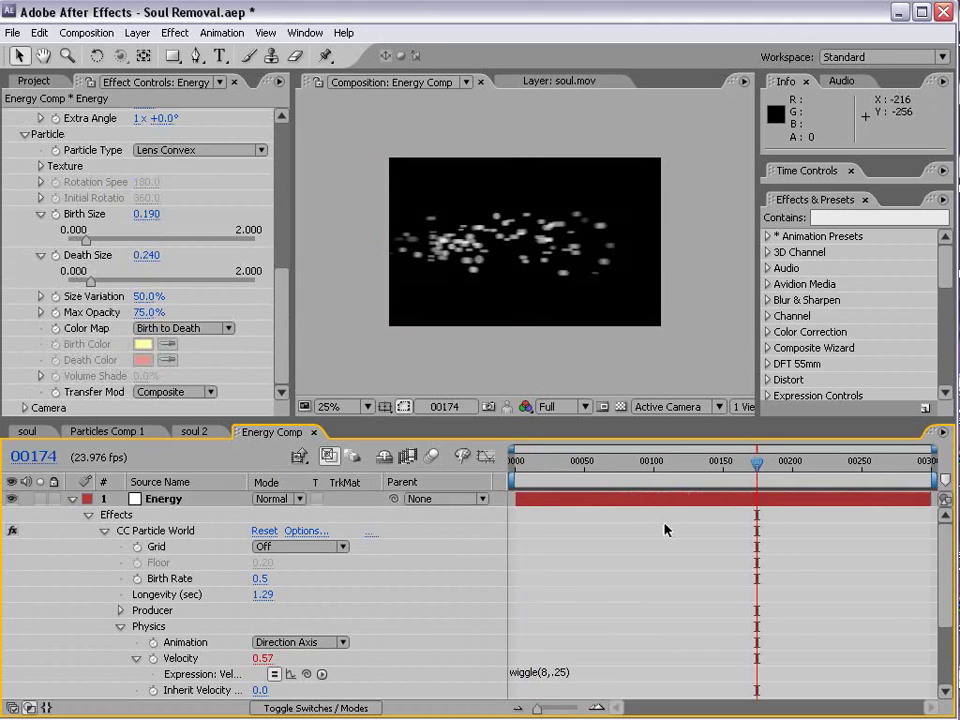
- Add CC Vector Blur and Fast Blur (Blurriness 41) to Energy, placing Fast Blur first
left_click(638, 497)
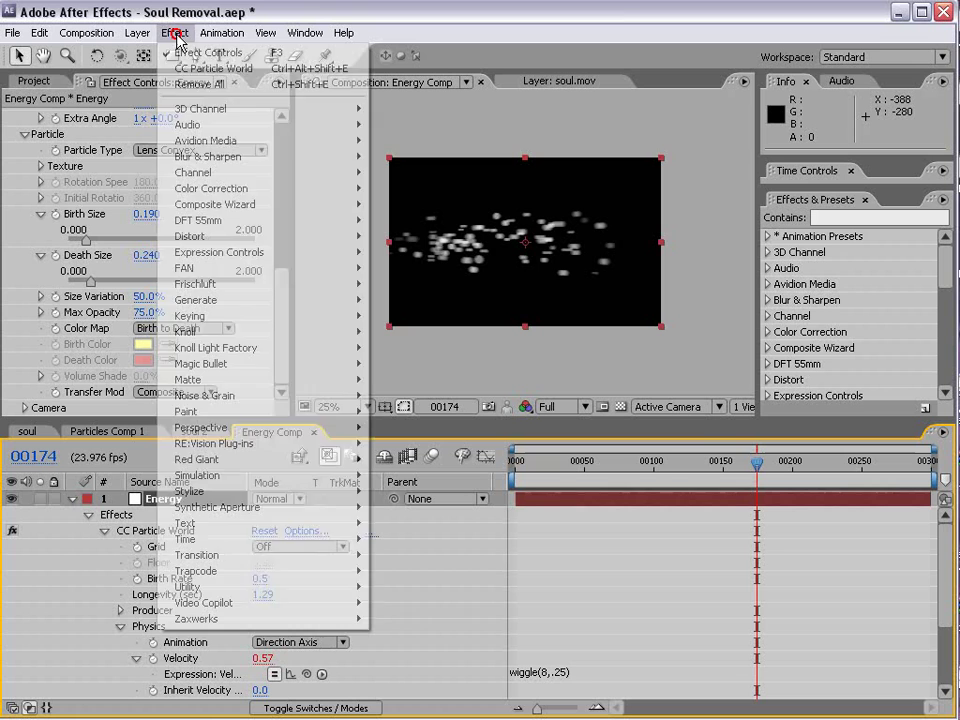
mouse_move(208, 156)
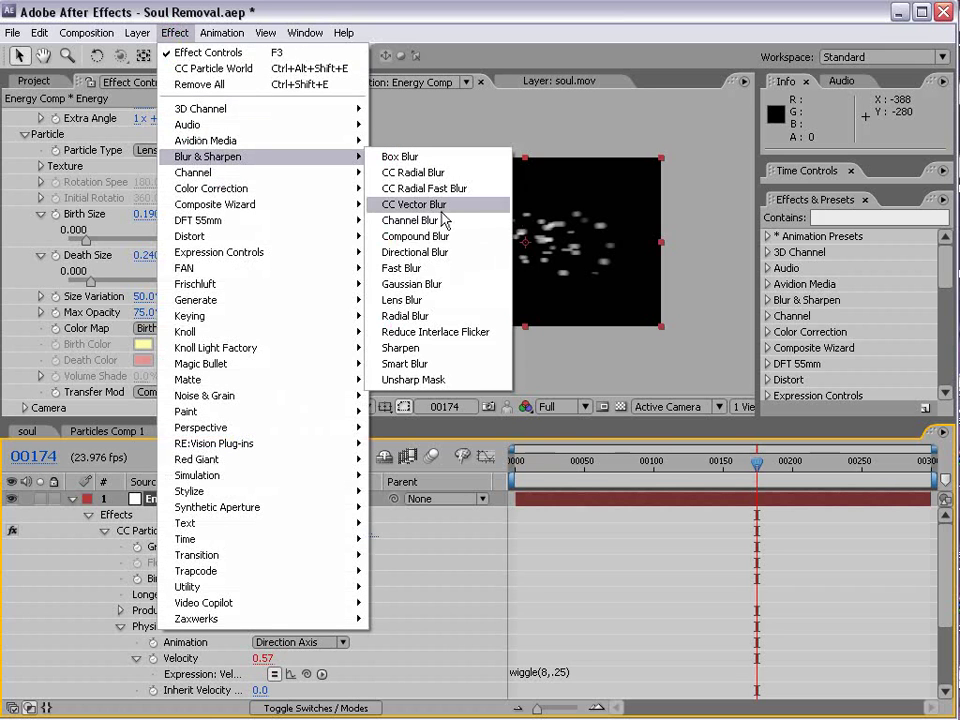
left_click(430, 205)
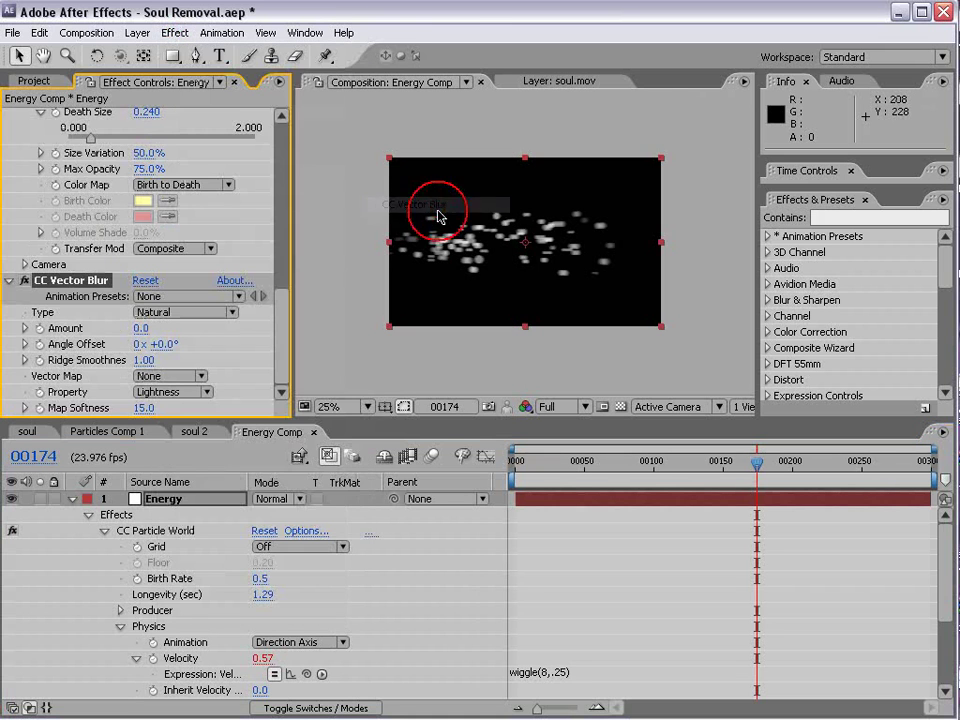
left_click(180, 32)
mouse_move(229, 155)
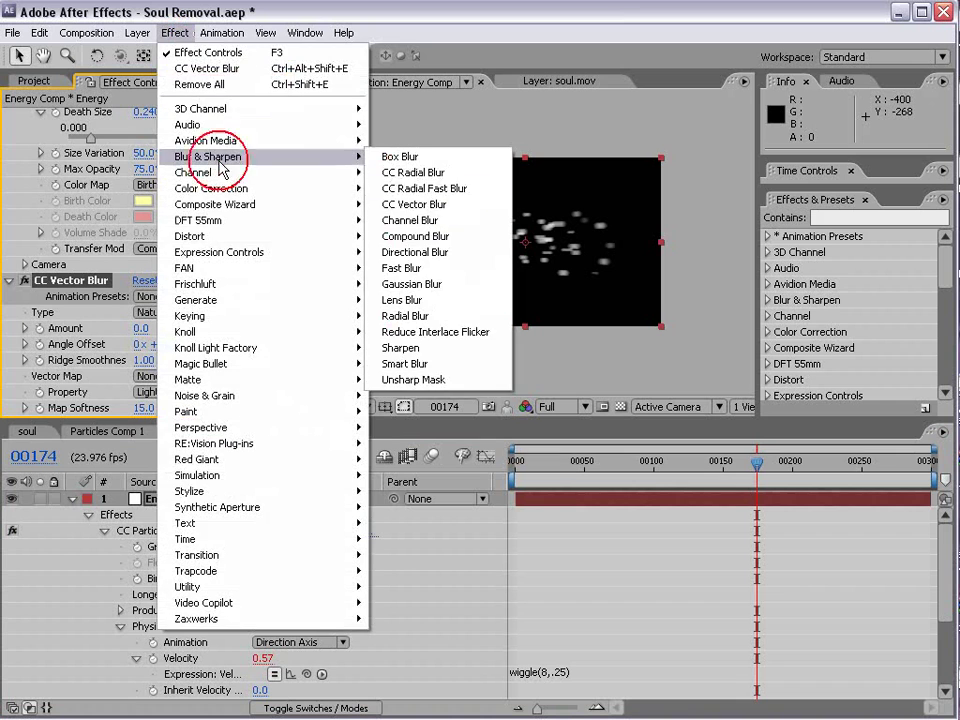
left_click(465, 270)
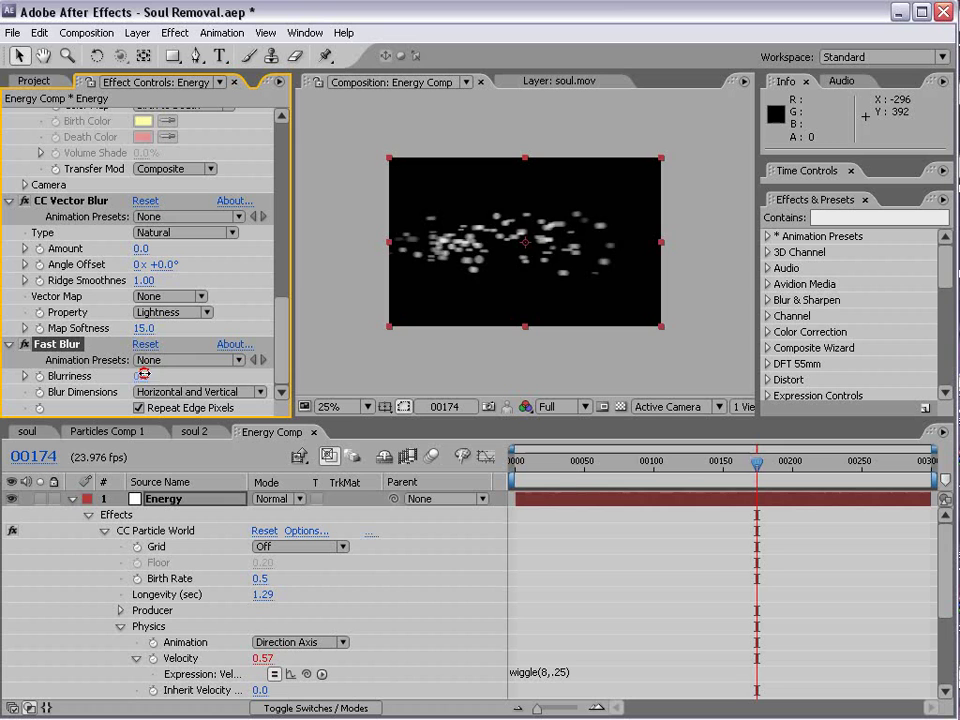
left_click_drag(141, 376, 170, 367)
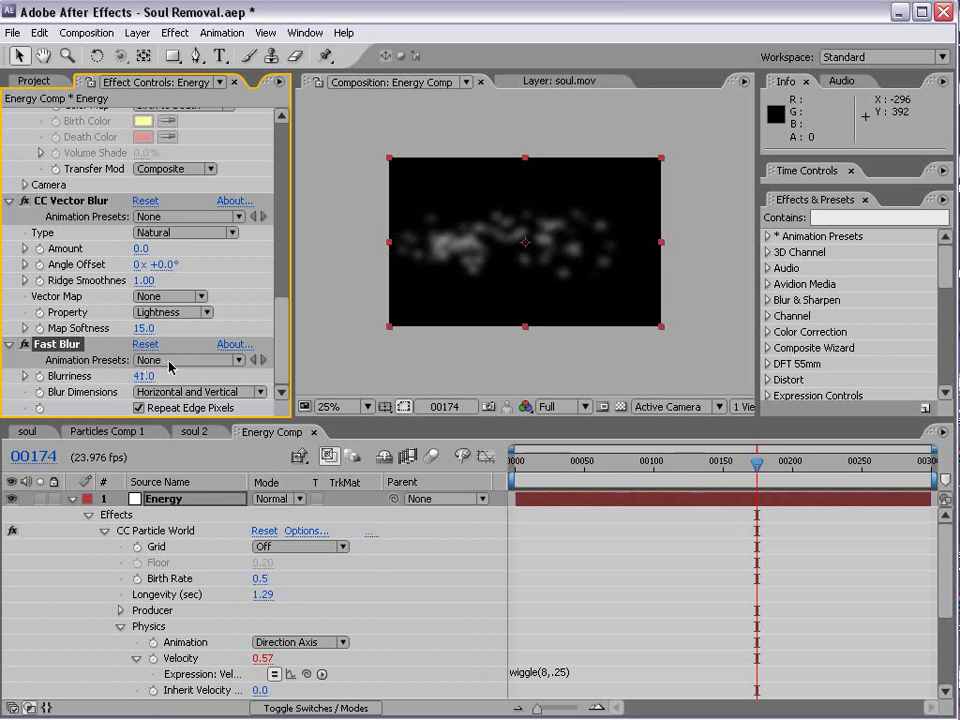
left_click_drag(52, 350, 62, 198)
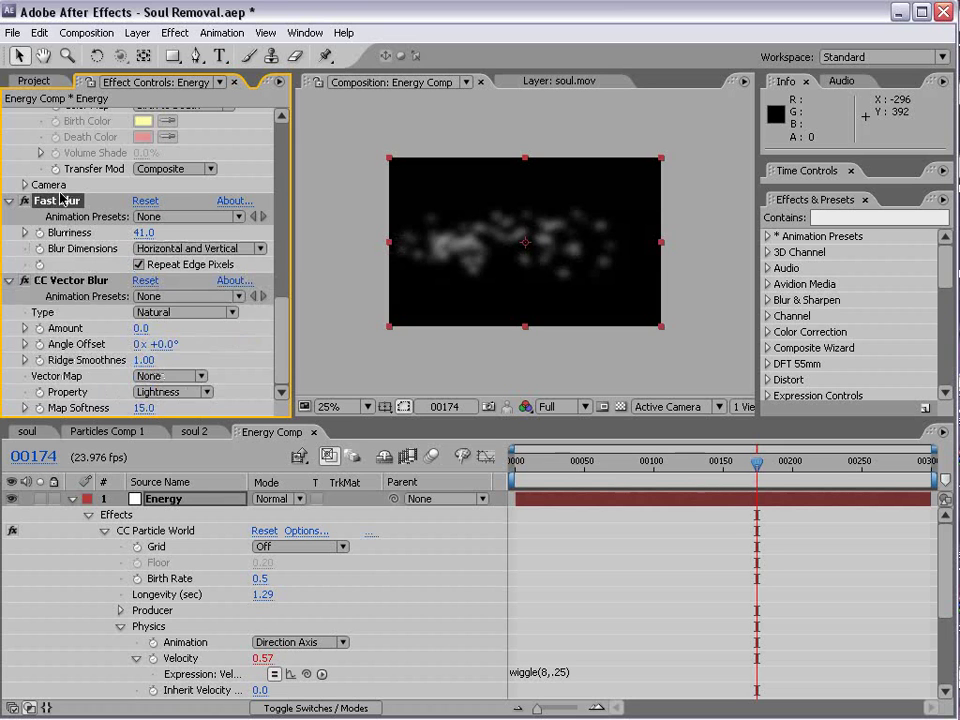
- Set CC Vector Blur Amount to 40 and enlarge the particle Death Size to 0.460
left_click(321, 313)
key("period")
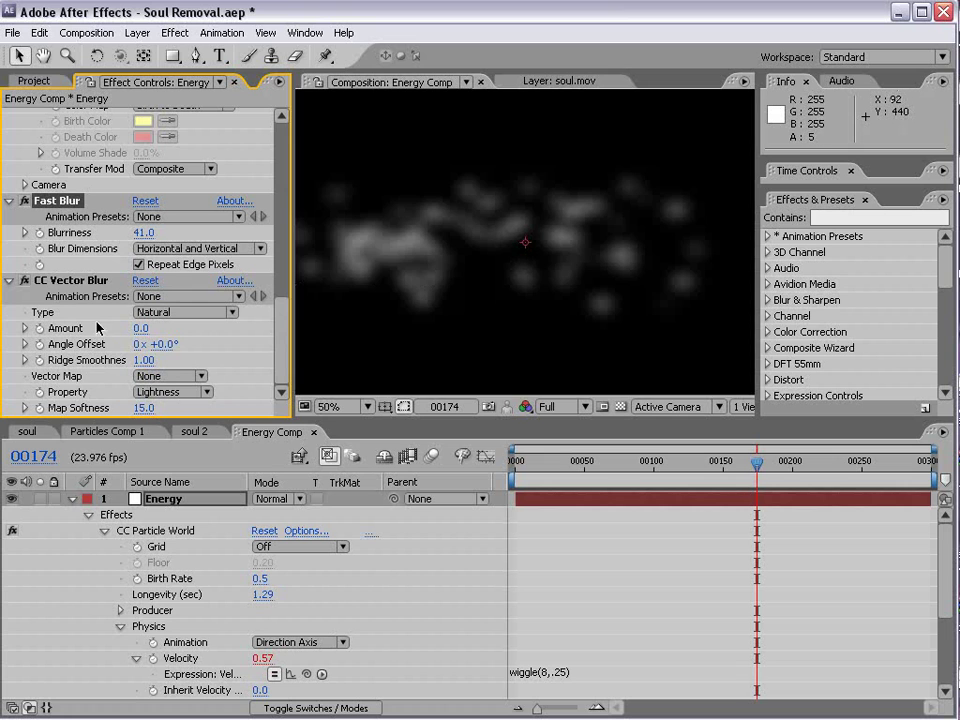
left_click(77, 284)
mouse_move(140, 330)
left_mouse_down()
mouse_move(185, 325)
mouse_move(165, 315)
left_mouse_up()
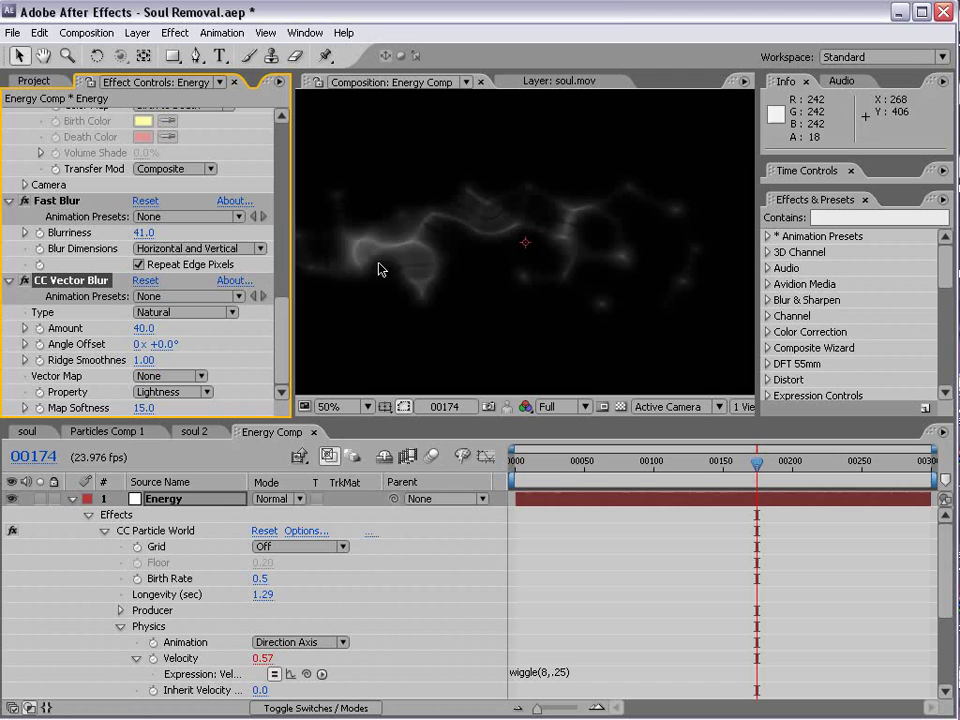
scroll(272, 302, "up", 5)
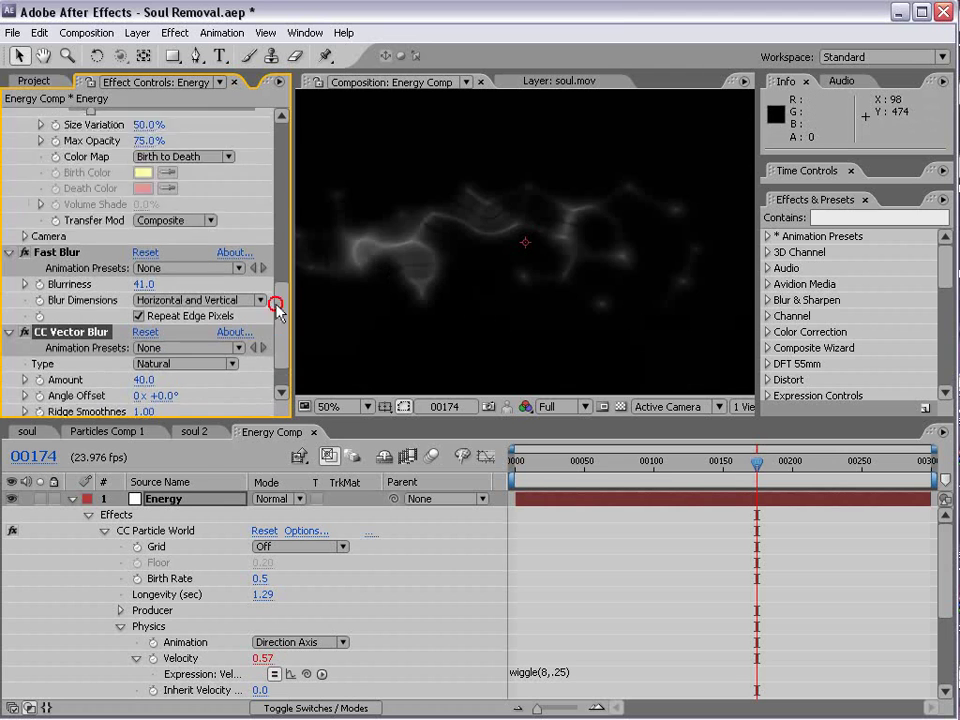
scroll(532, 300, "down", 1)
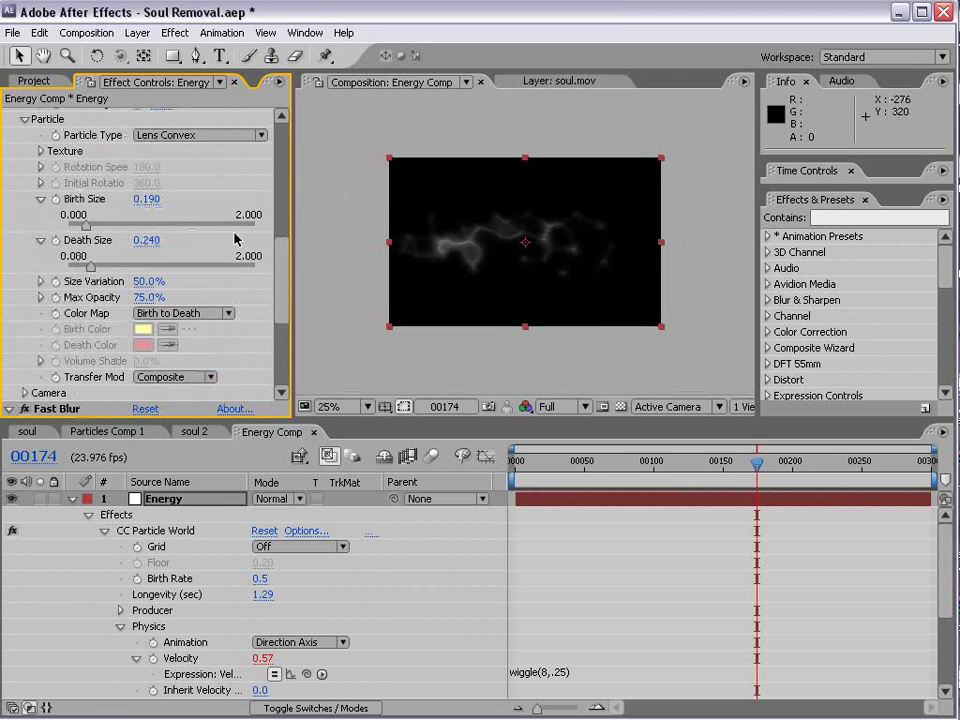
left_click_drag(146, 248, 147, 199)
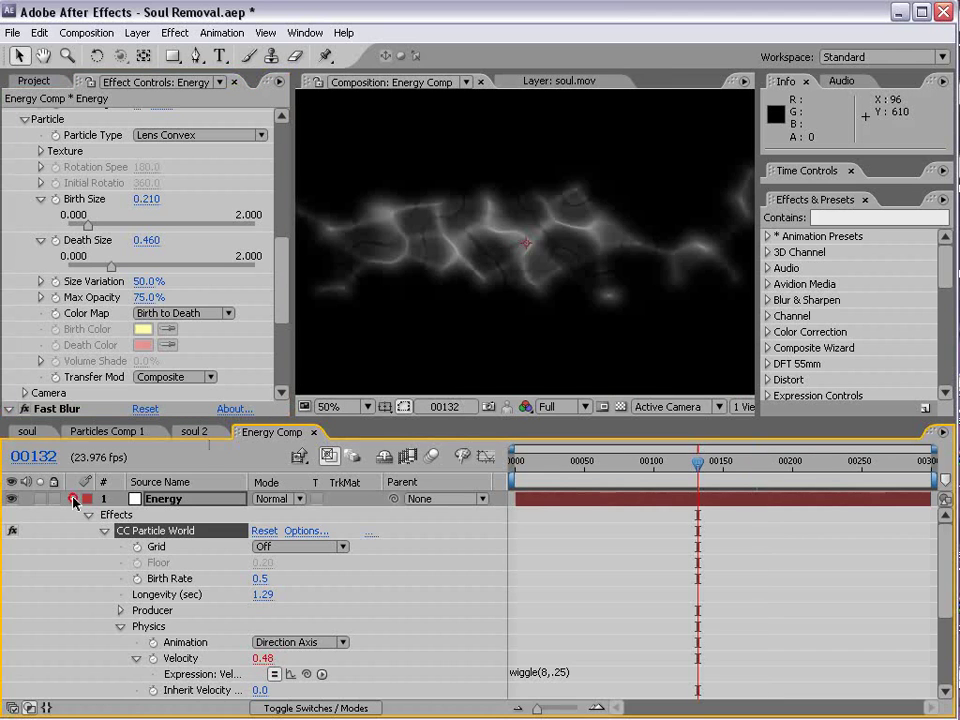
- Duplicate the Energy layer and rename the copy Energy1
left_click(72, 498)
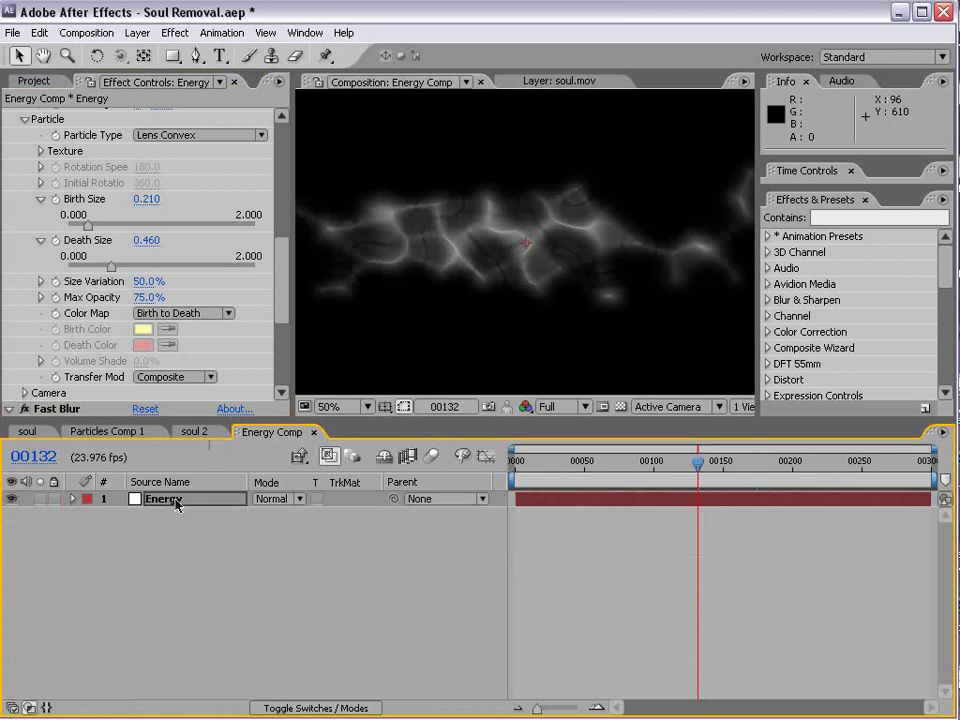
left_click(41, 34)
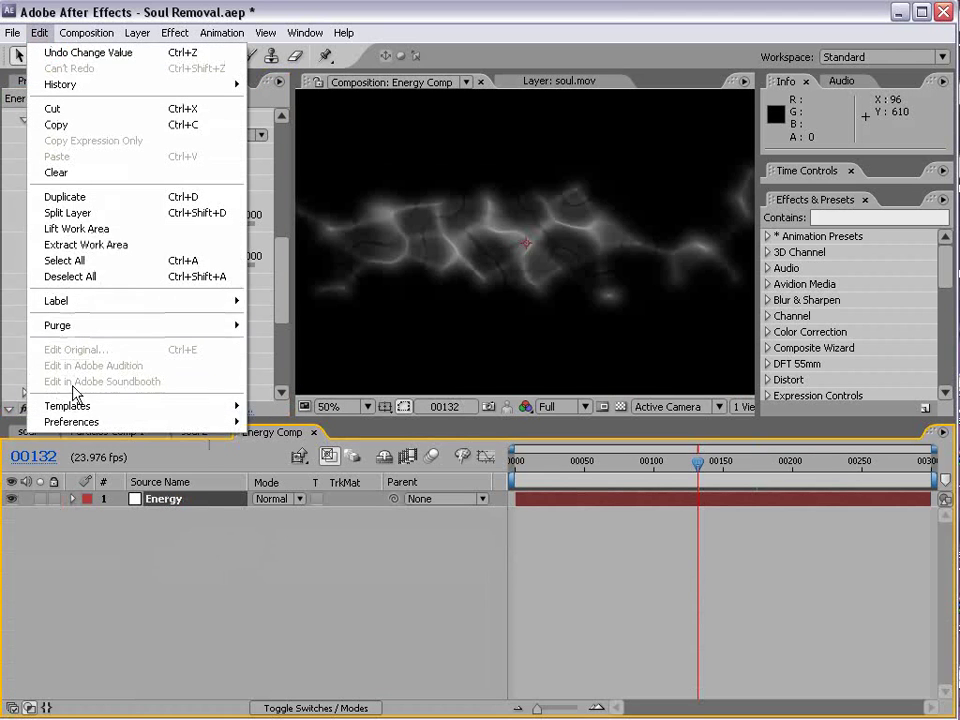
left_click(81, 197)
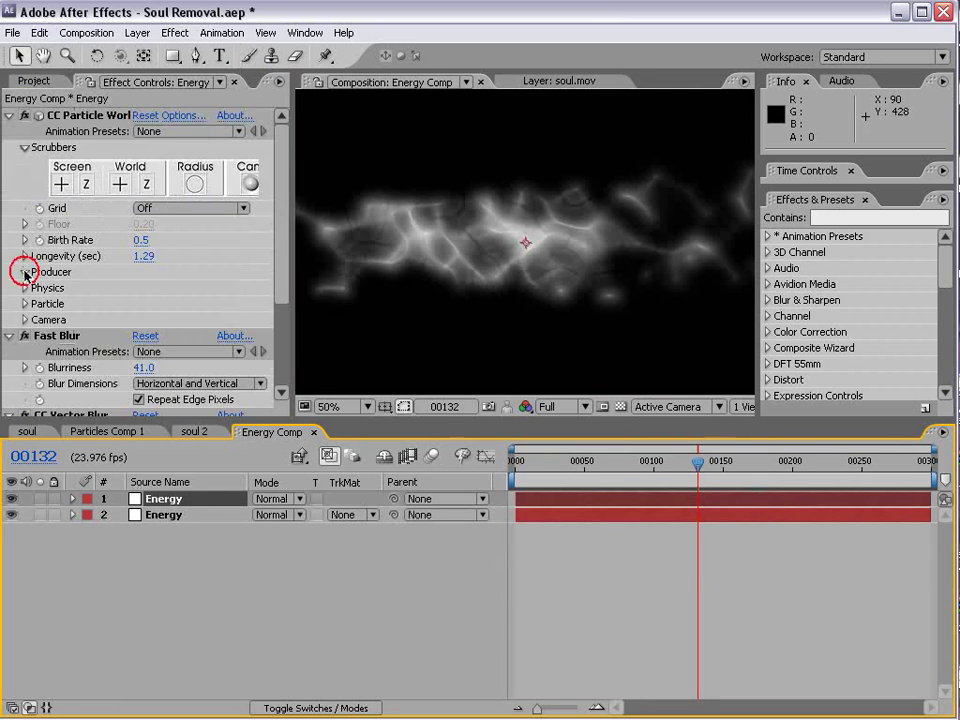
left_click(25, 272)
left_click(175, 500)
key("Return")
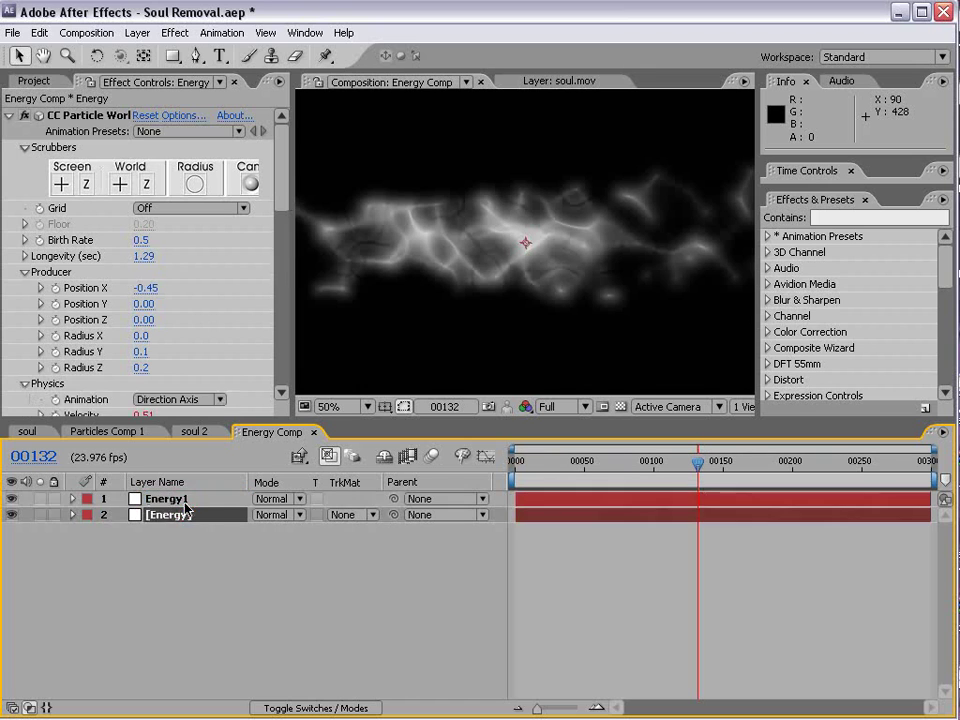
key("Return")
left_click(213, 397)
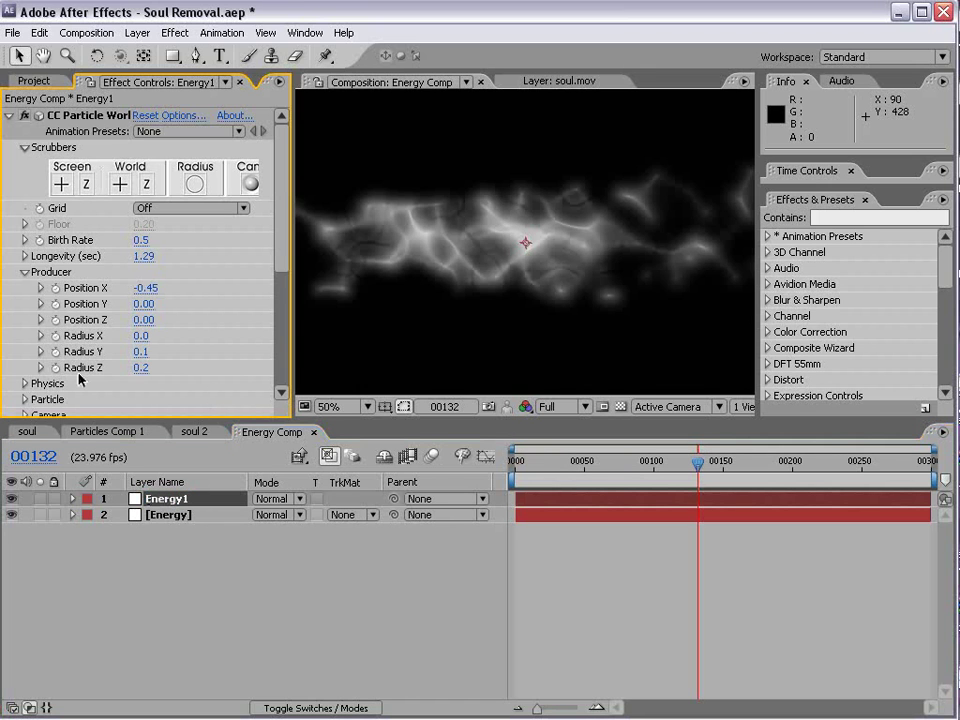
- Adjust Energy1's particle Radius Y and raise its Fast Blur Blurriness to 64
left_click_drag(140, 357, 143, 343)
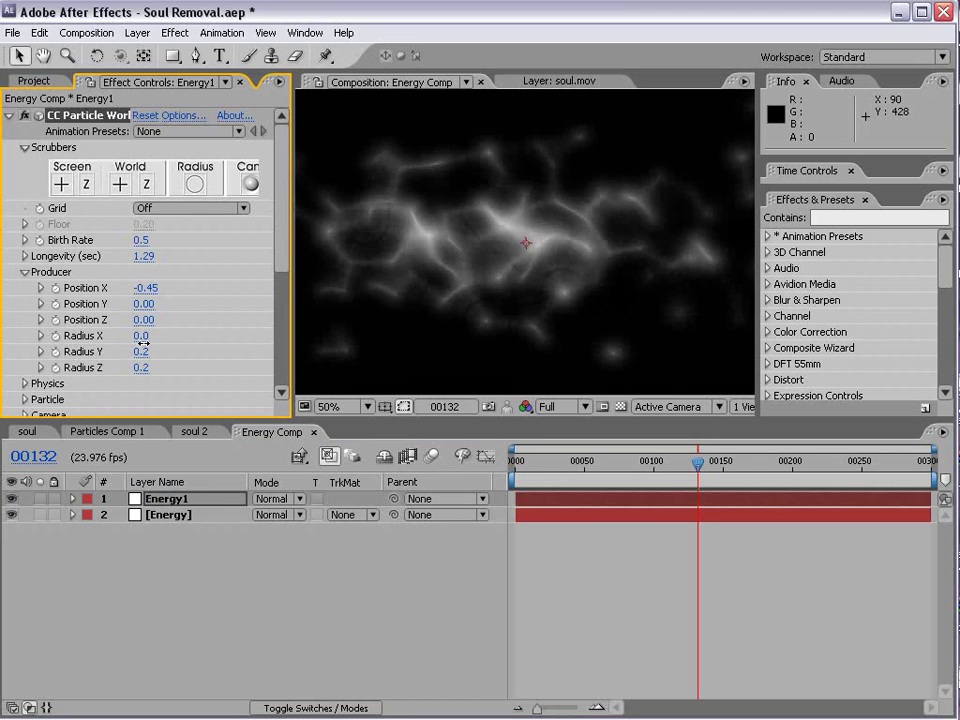
left_click(9, 115)
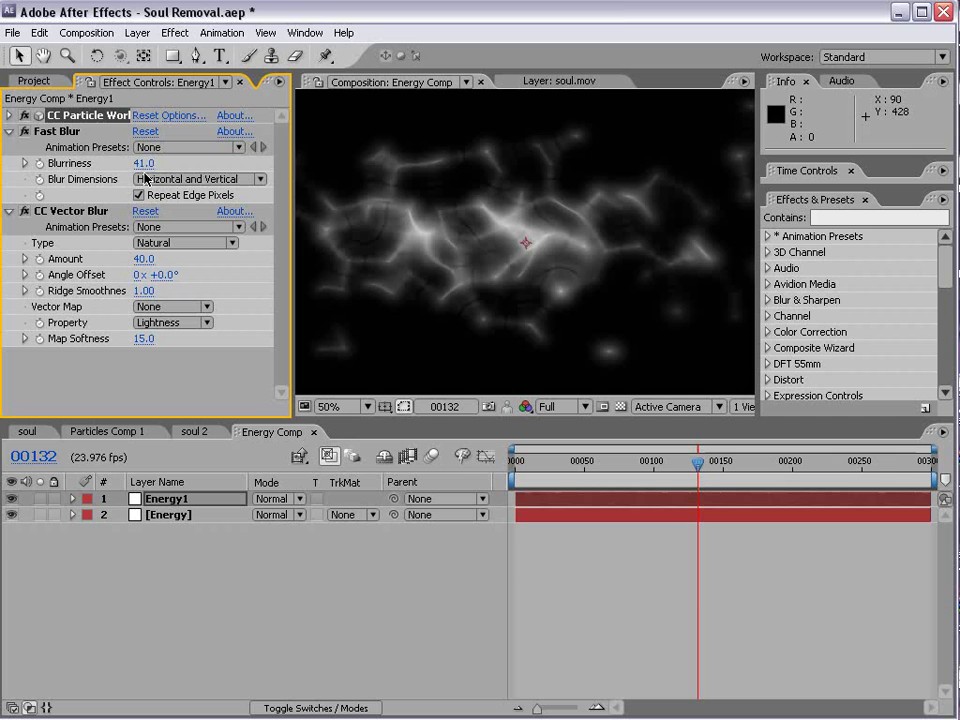
left_click_drag(143, 163, 157, 148)
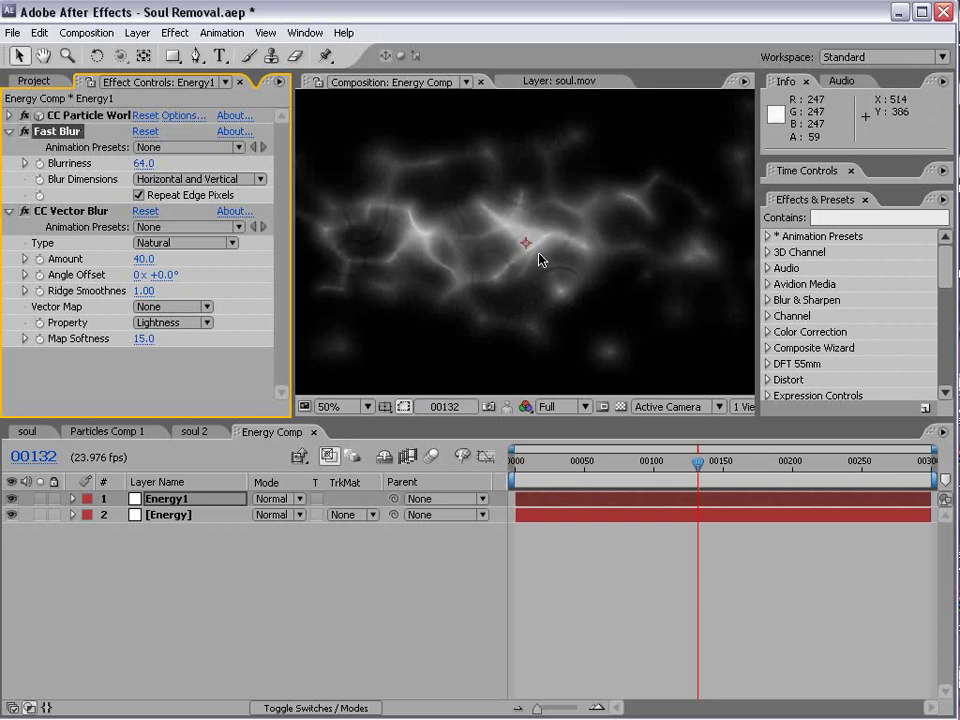
left_click(268, 392)
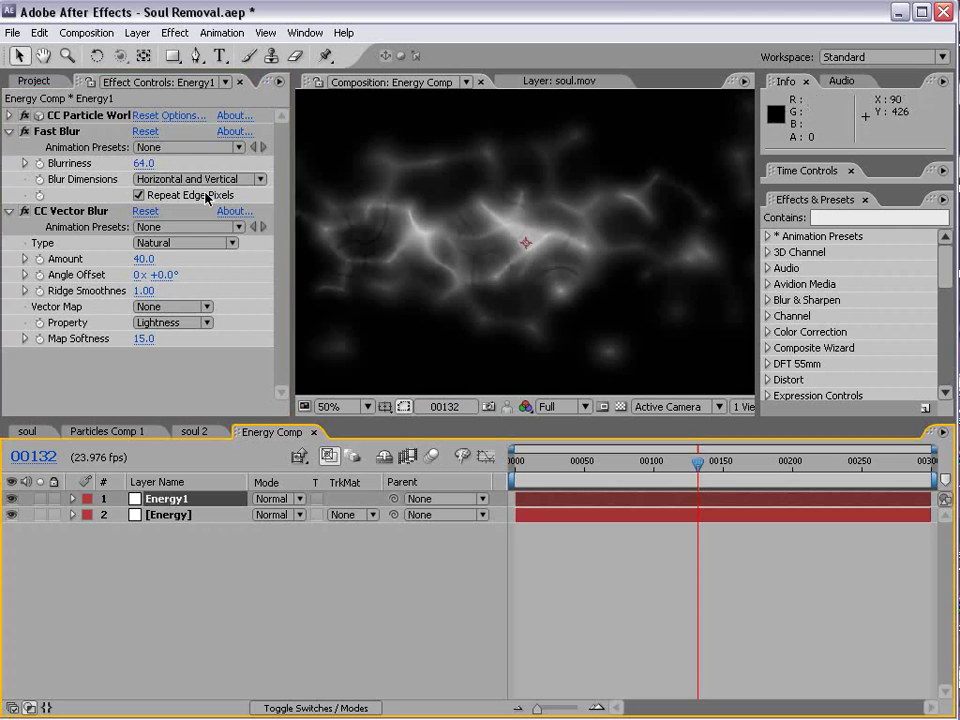
- Set the original Energy layer's Producer Radius Y to 0.0, flattening it into a line
left_click(162, 514)
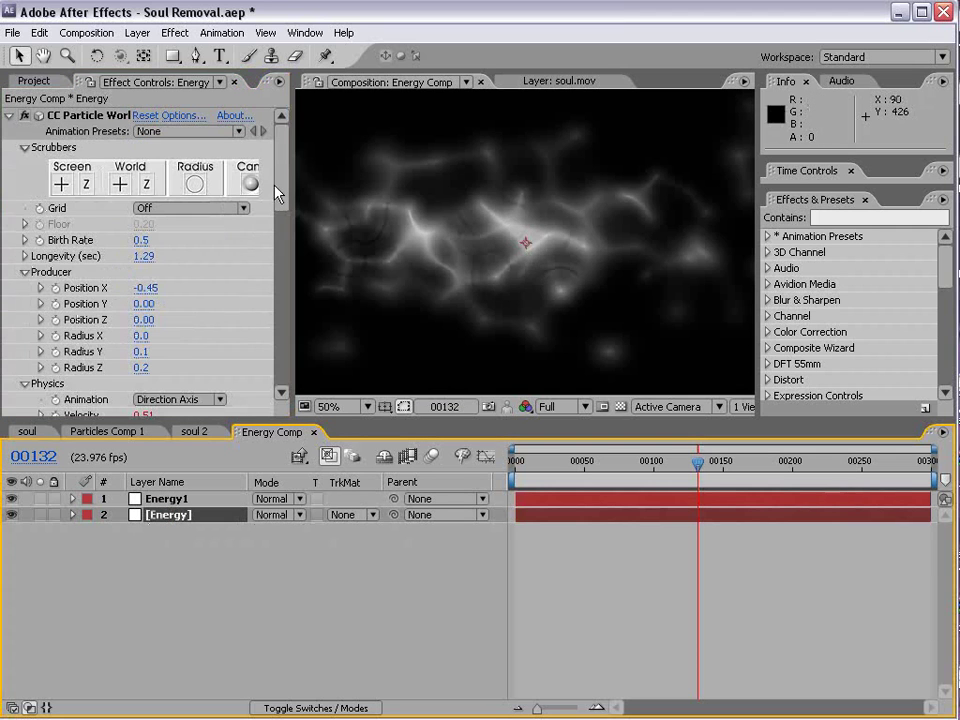
left_click_drag(279, 150, 237, 211)
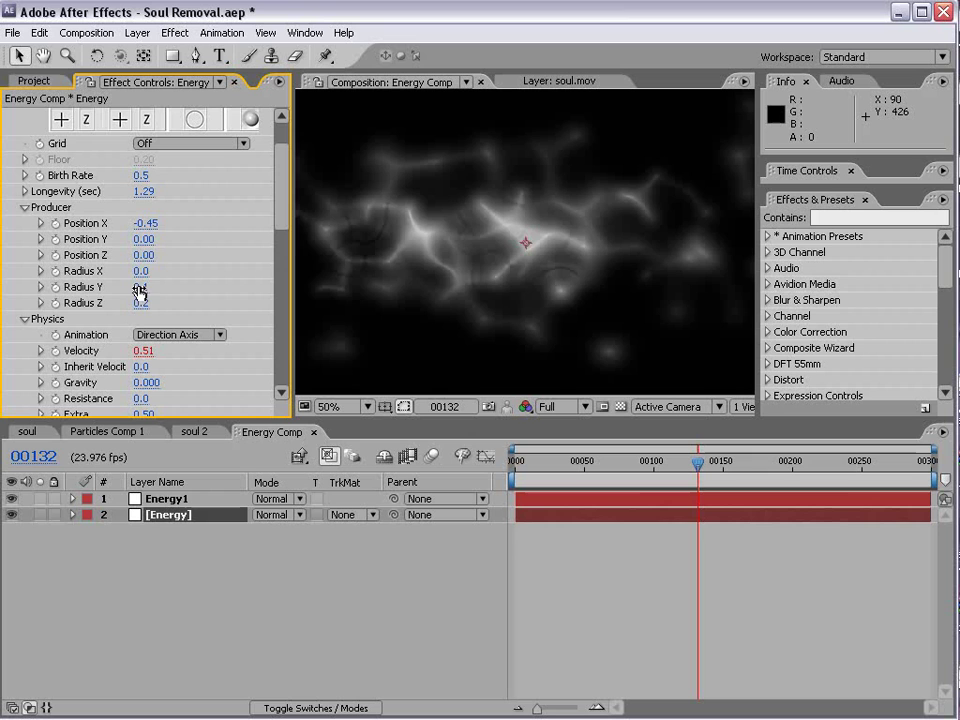
left_click_drag(139, 287, 127, 289)
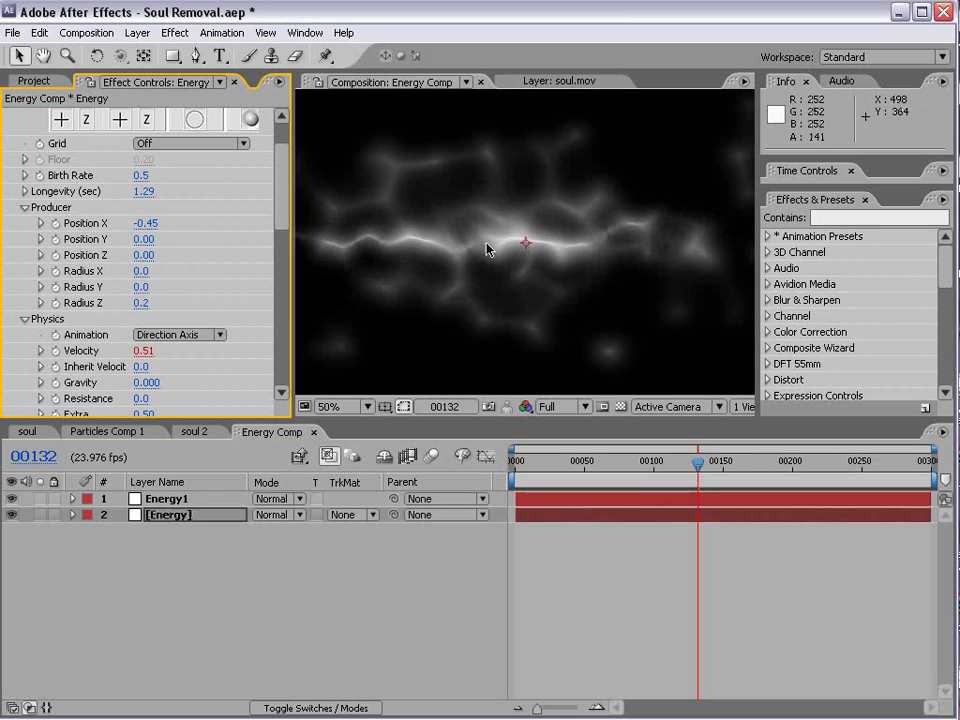
key("grave")
key("grave")
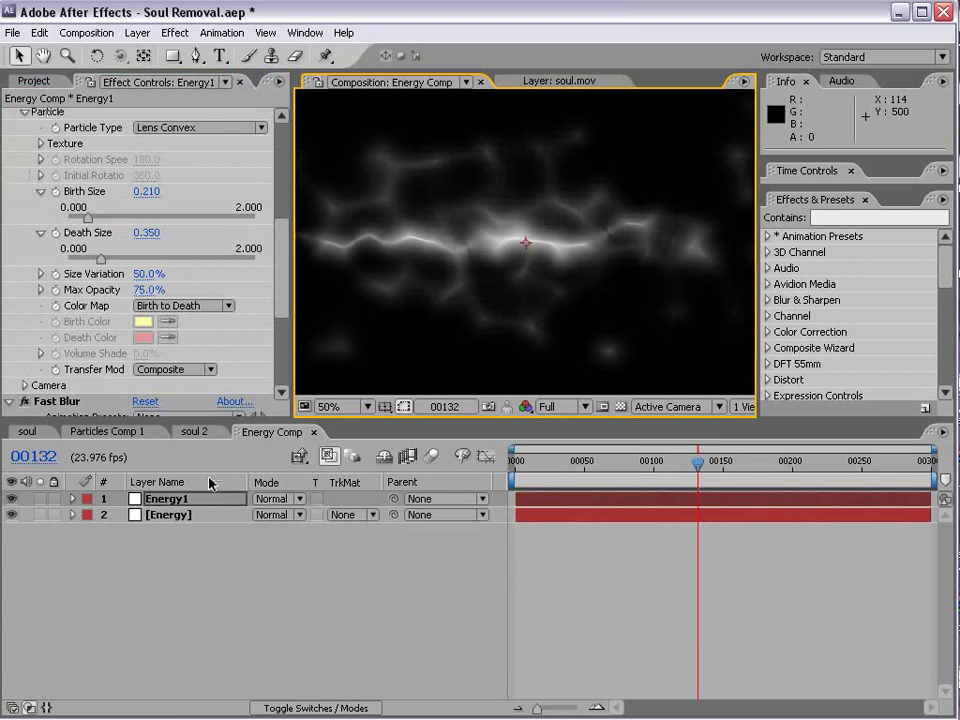
- Duplicate Energy1 into a new Energy2 layer and collapse its blur effect settings
left_click(186, 499)
key("ctrl+d")
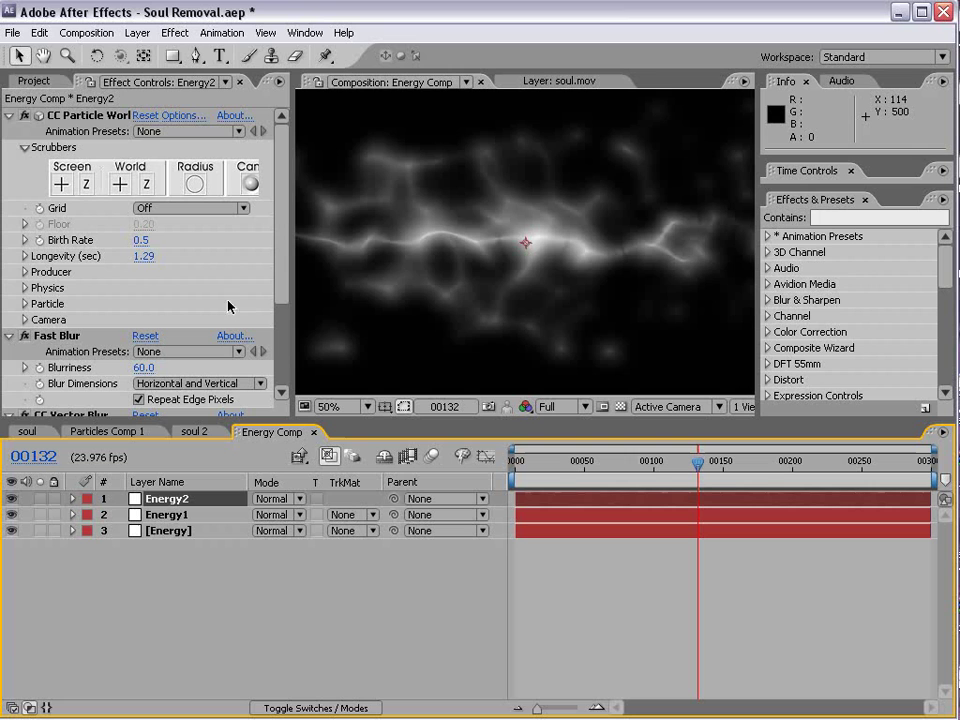
left_click(9, 337)
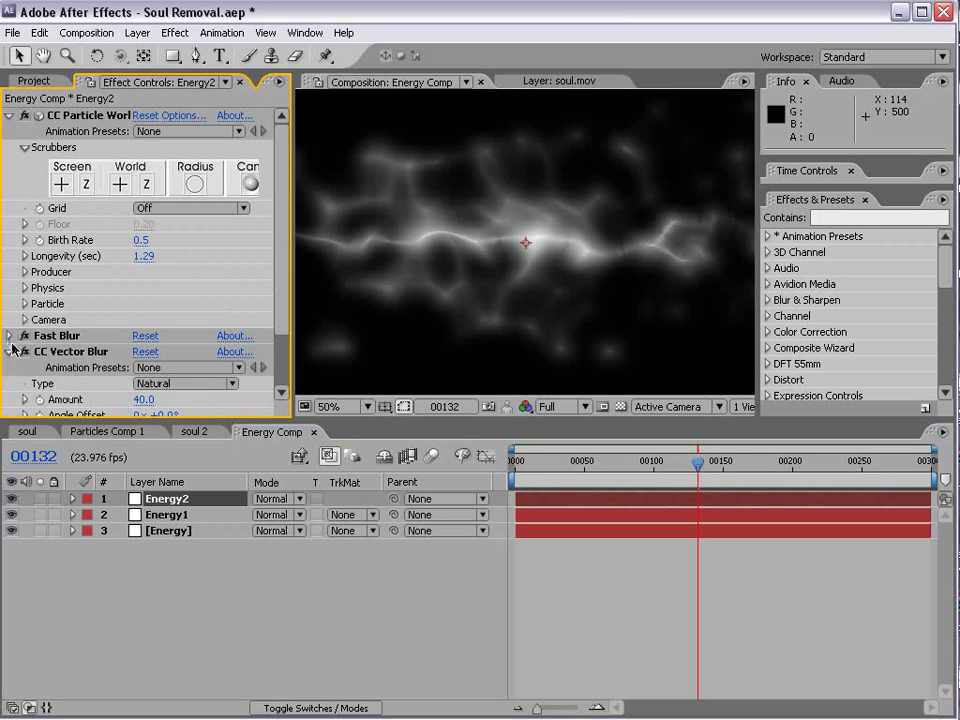
left_click(9, 352)
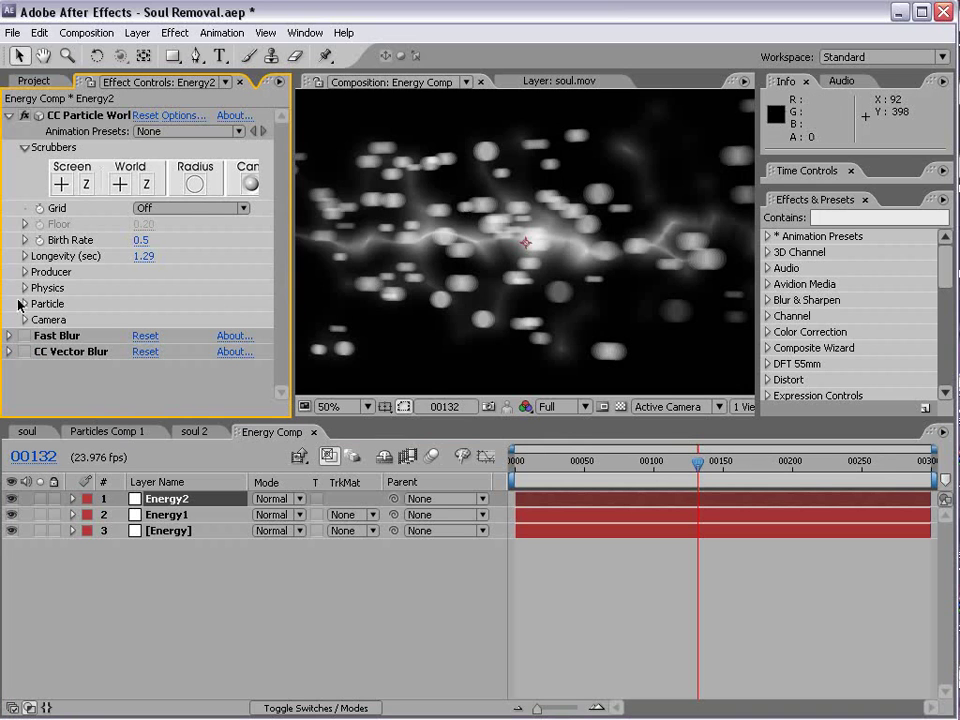
- Shrink Energy2's particle birth size to 0.060 and reduce its death size
left_click(24, 304)
scroll(121, 252, "down", 2)
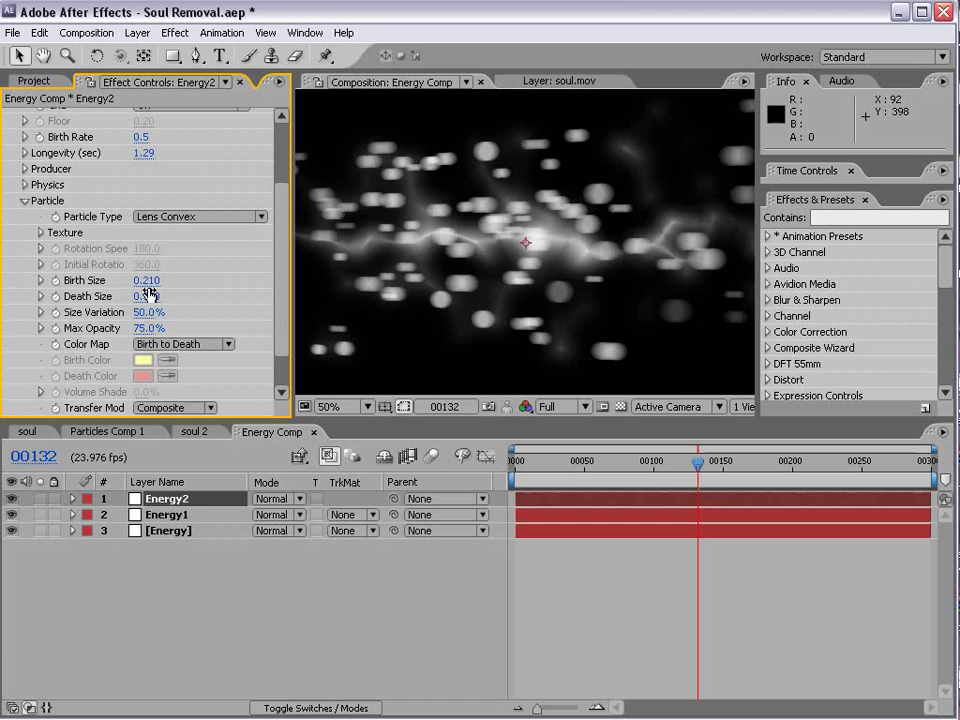
left_click_drag(145, 321, 110, 322)
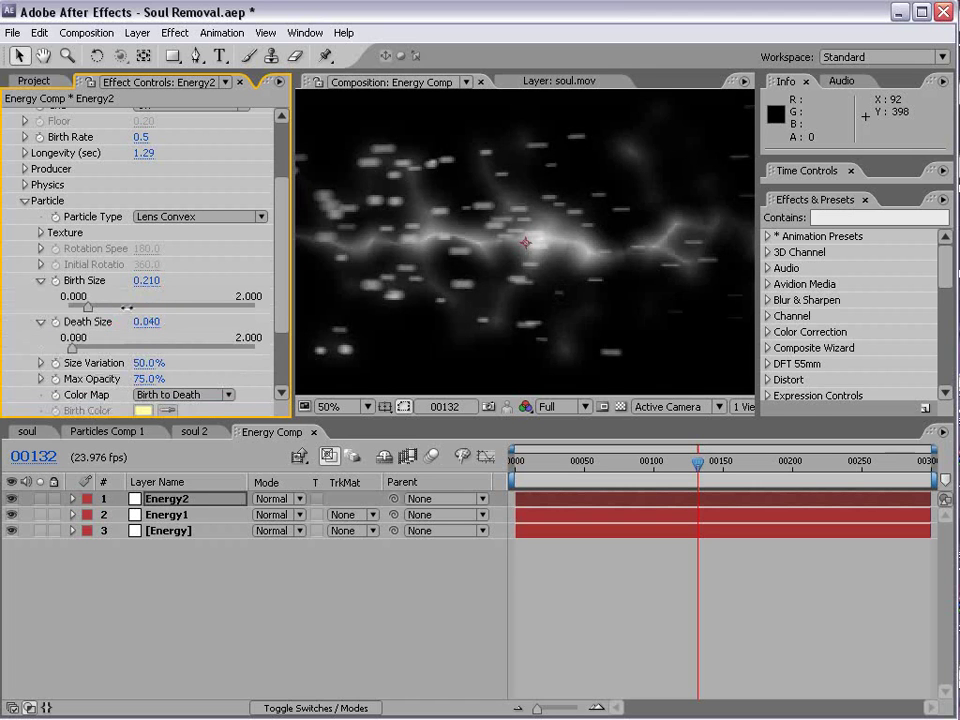
left_click_drag(146, 280, 130, 287)
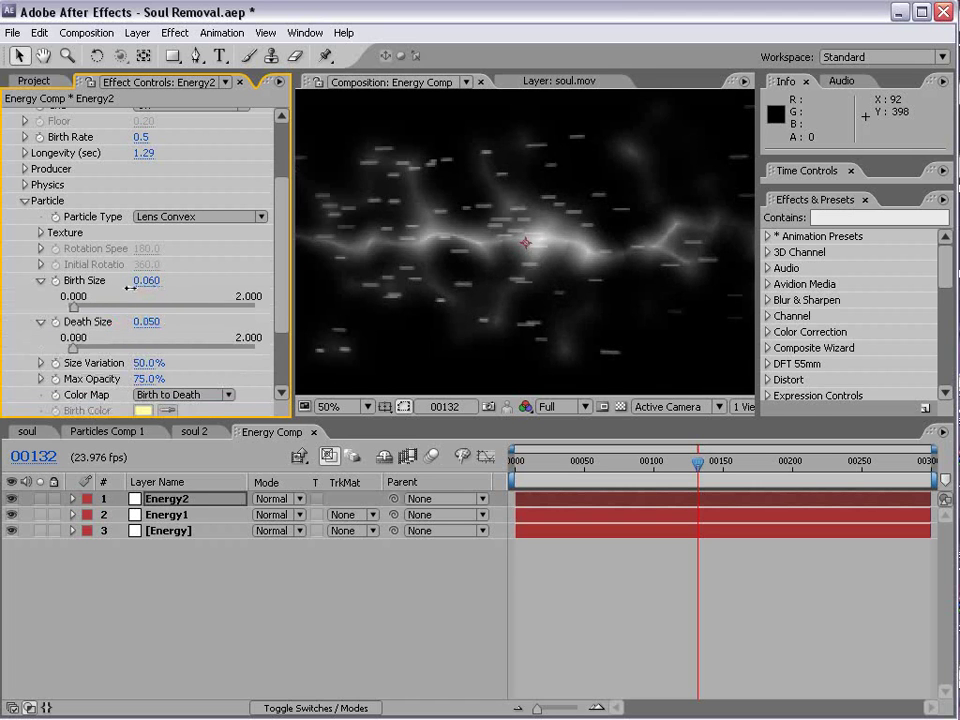
left_click(284, 234)
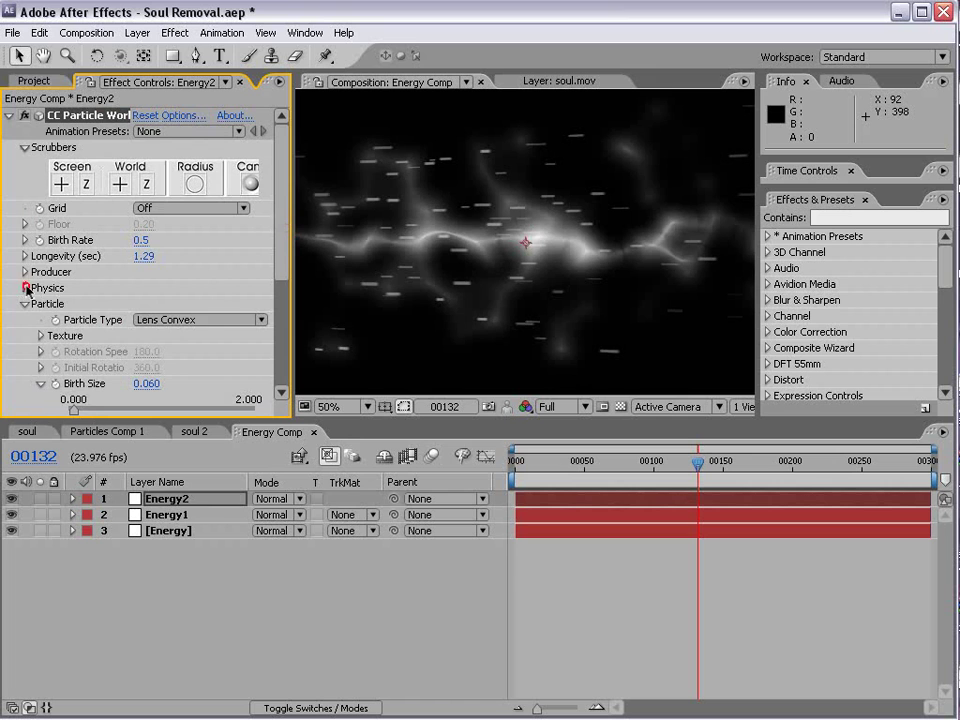
- Lower Energy2's particle velocity and preview the result from frame 0 at 25% zoom
left_click(26, 288)
left_click_drag(140, 320, 148, 256)
key("comma")
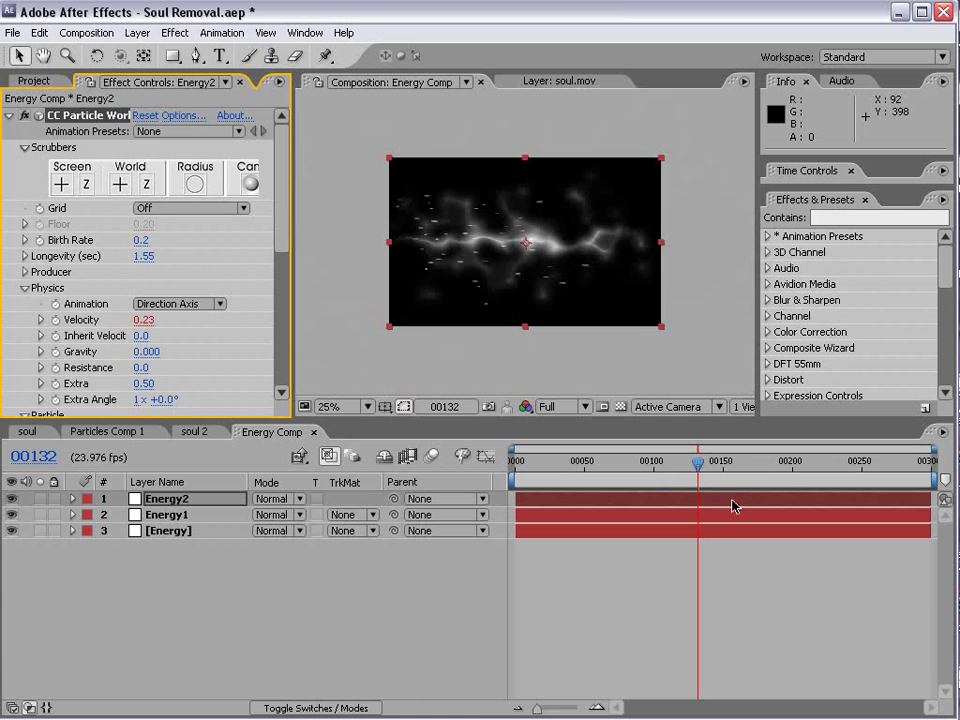
left_click_drag(733, 500, 598, 508)
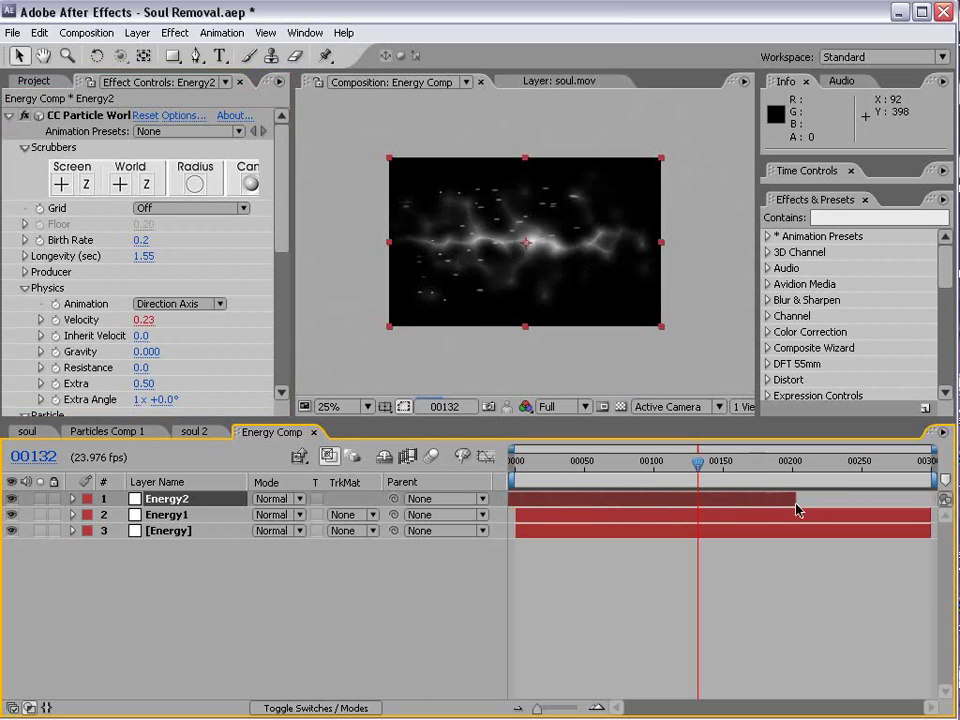
key("ctrl+z")
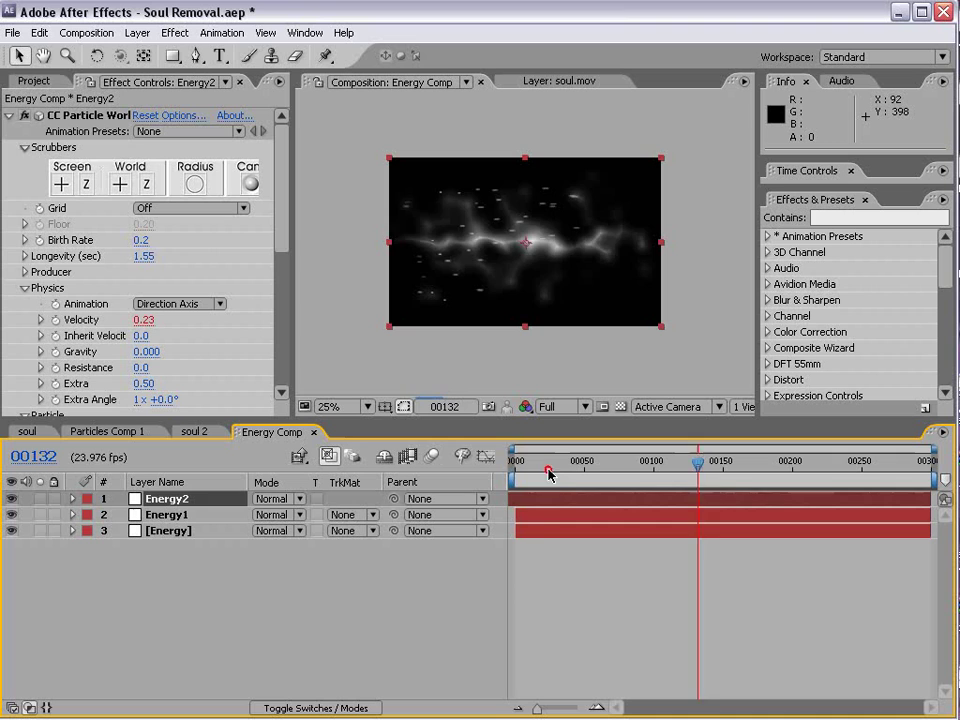
left_click_drag(549, 465, 512, 480)
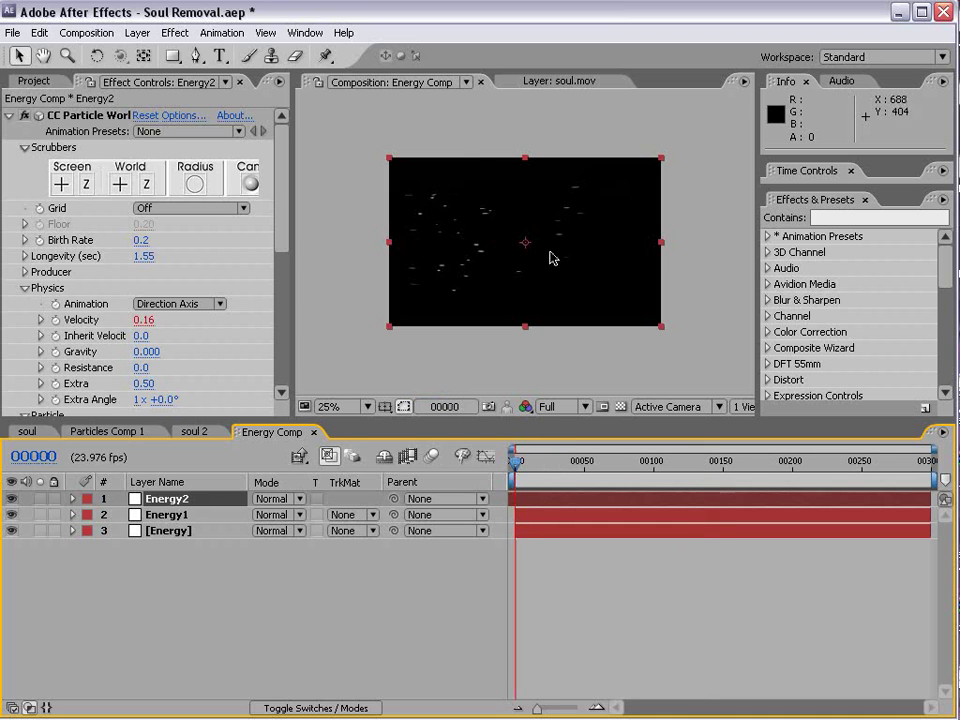
key("period")
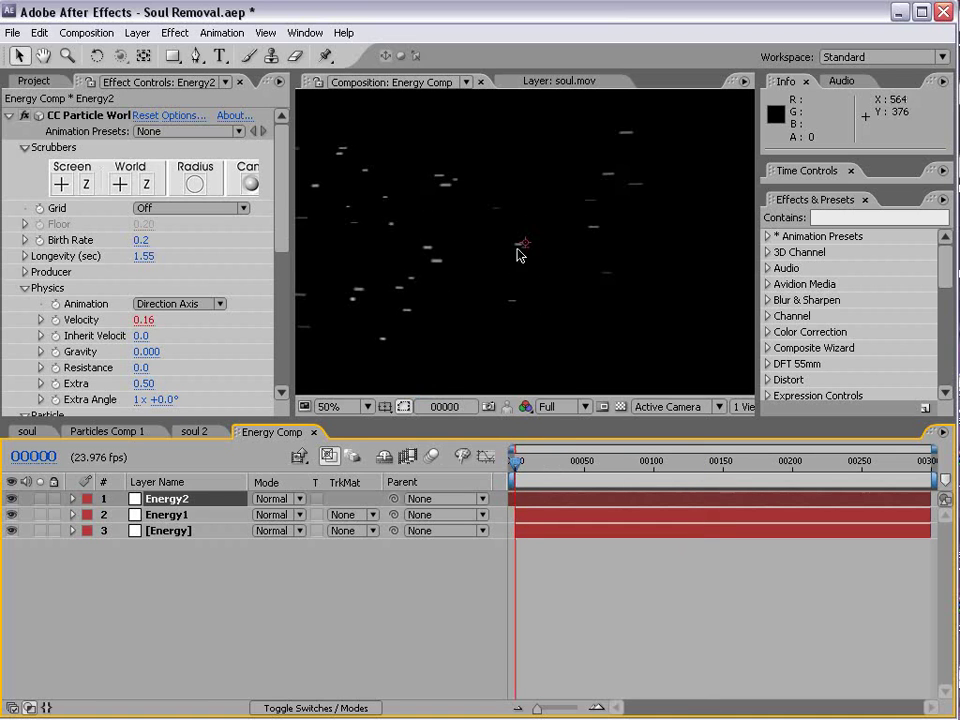
key("comma")
- Set Energy2's particle longevity to 1.82 and check the streaks full-window at frame 144
left_click(152, 256)
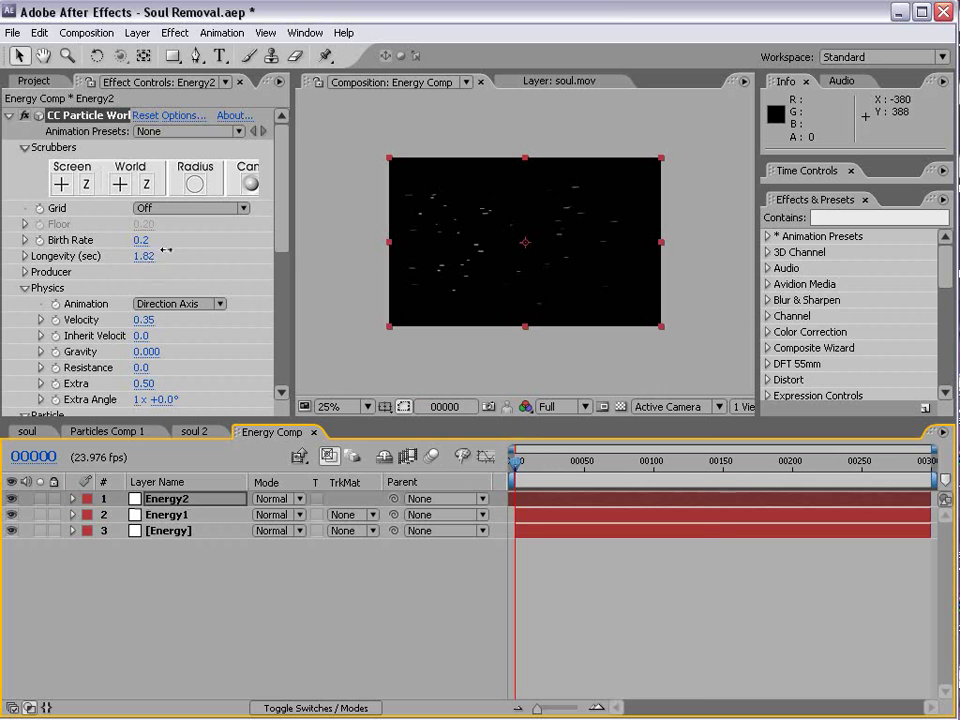
left_click(163, 247)
left_click_drag(516, 466, 714, 470)
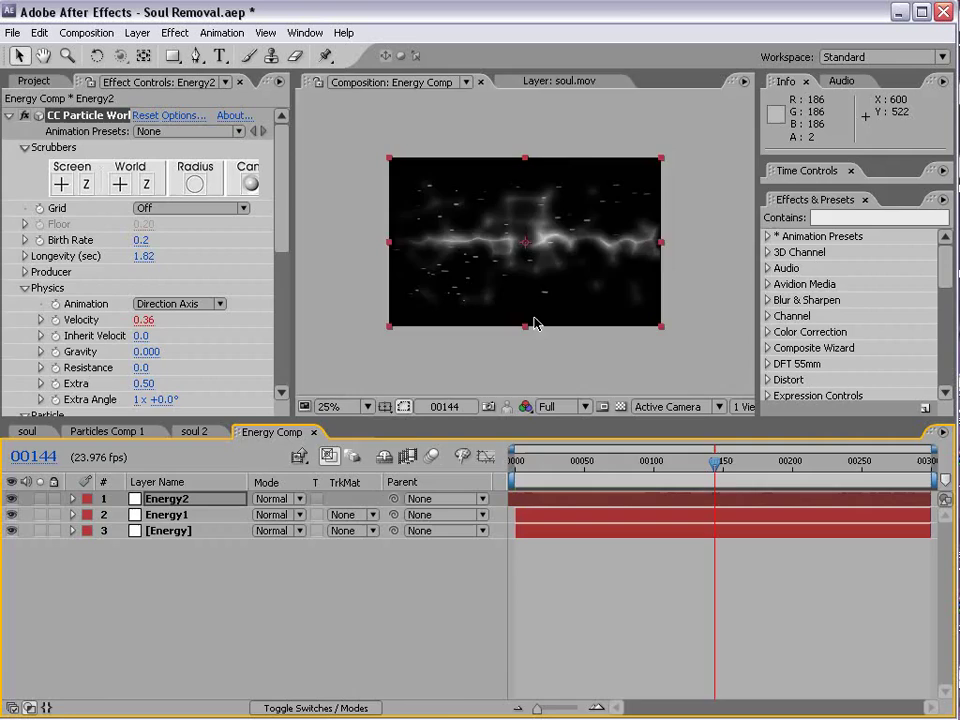
key("grave")
key("period")
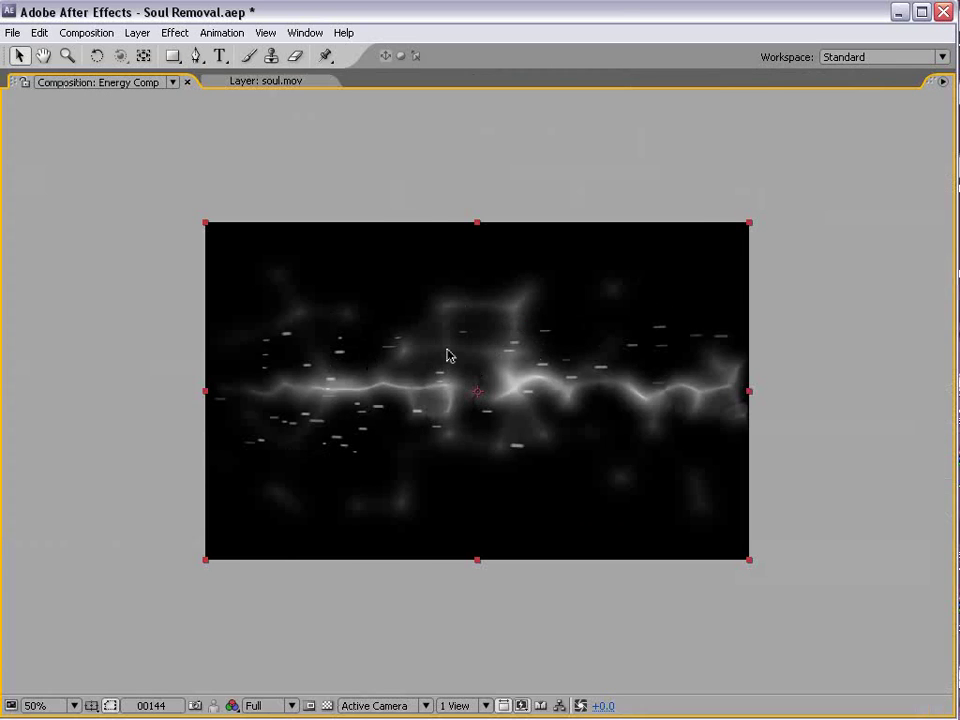
key("grave")
key("Home")
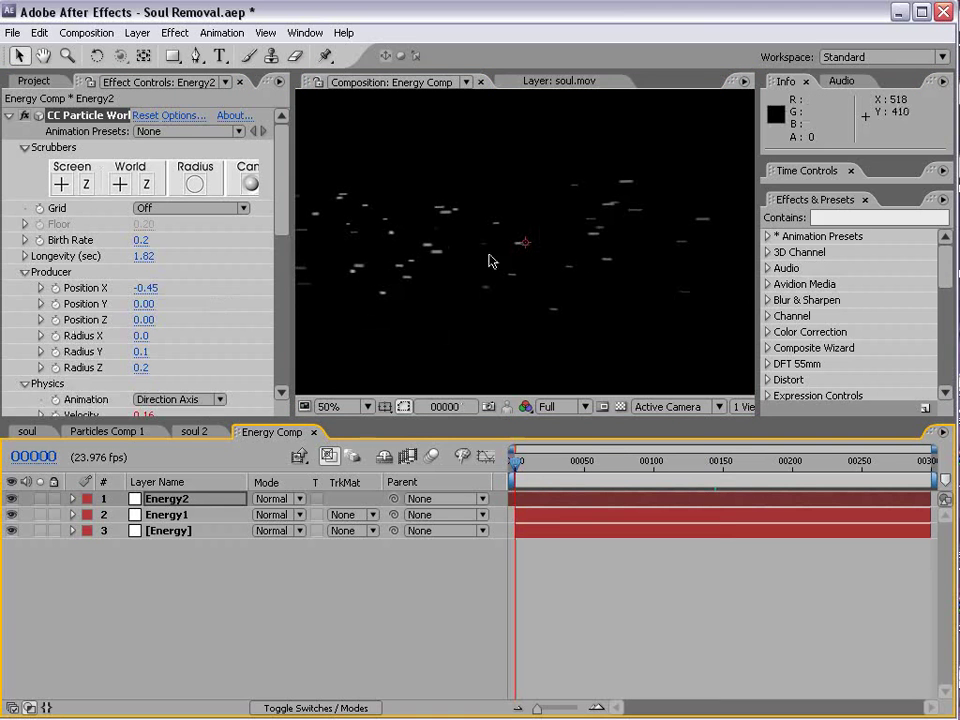
mouse_move(572, 457)
left_mouse_down()
mouse_move(583, 480)
mouse_move(584, 470)
left_mouse_up()
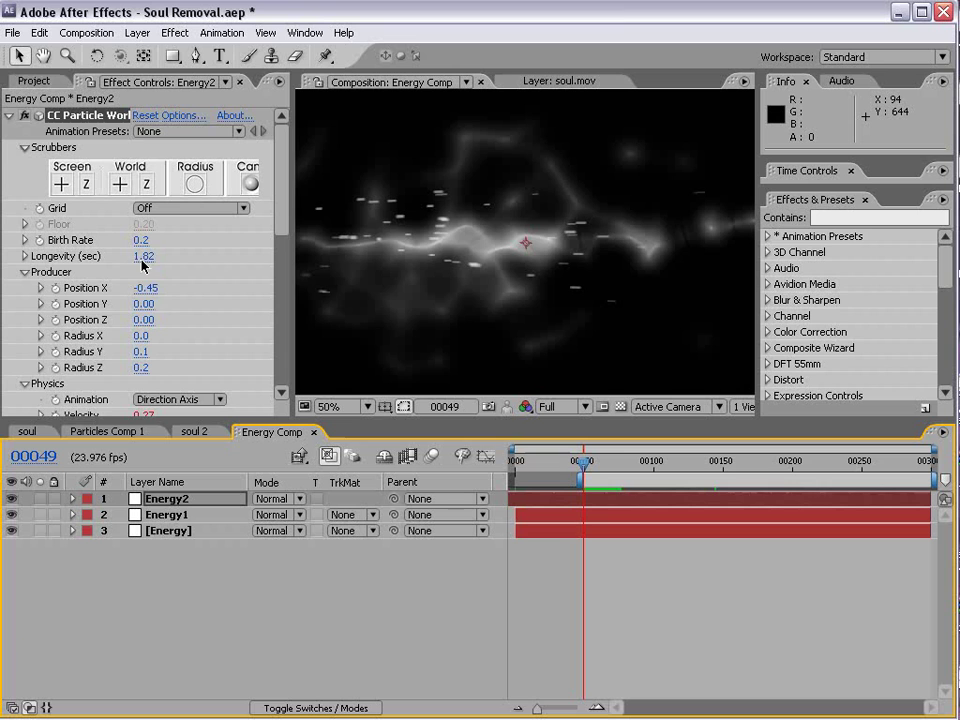
- Fine-tune Energy2 to velocity 0.17 and longevity 2.64, then preview later frames
scroll(270, 240, "down", 2)
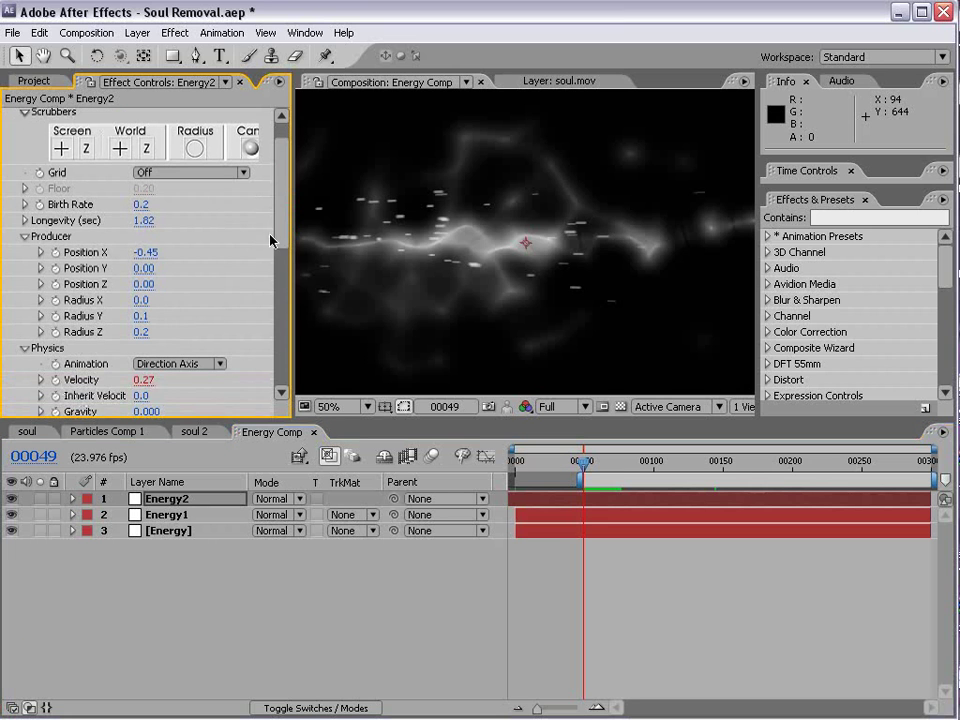
left_click_drag(145, 381, 138, 381)
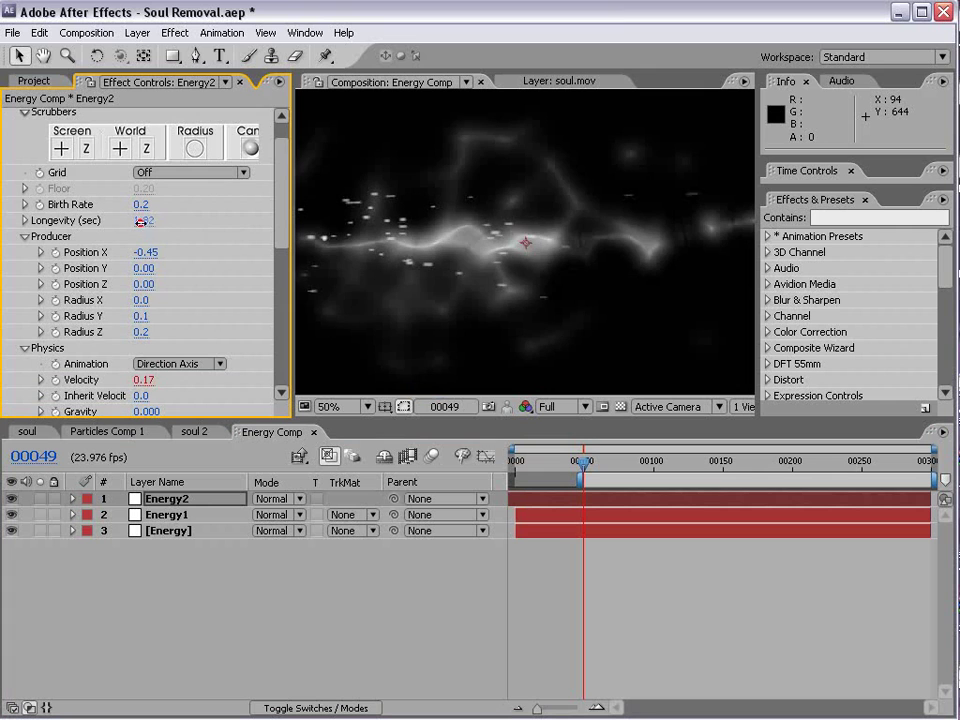
left_click_drag(160, 212, 212, 211)
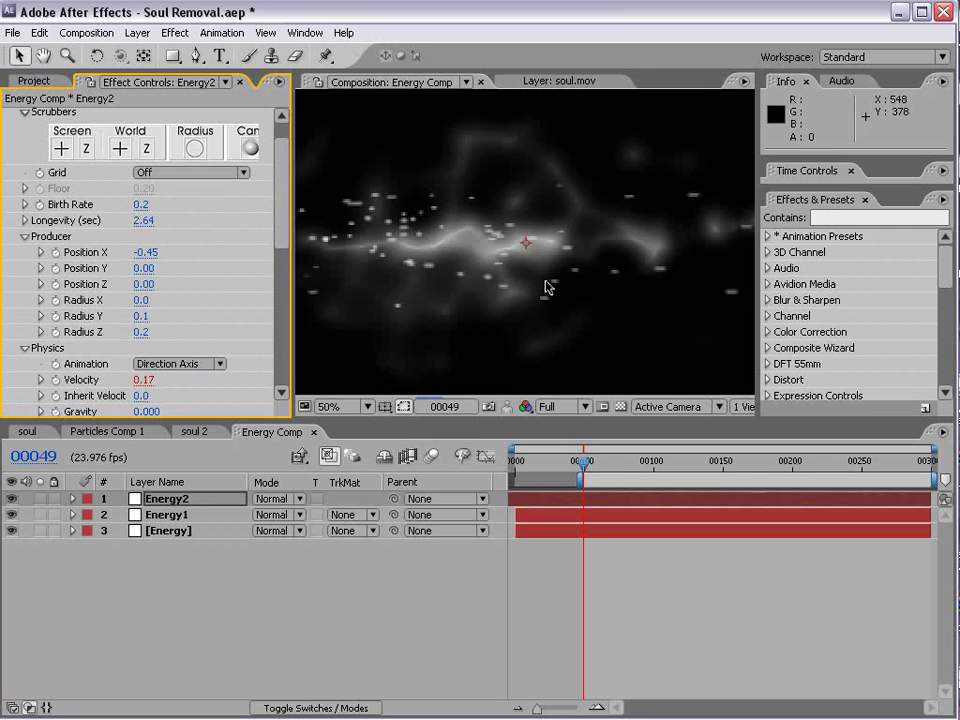
scroll(501, 264, "down", 1)
left_click_drag(583, 461, 609, 463)
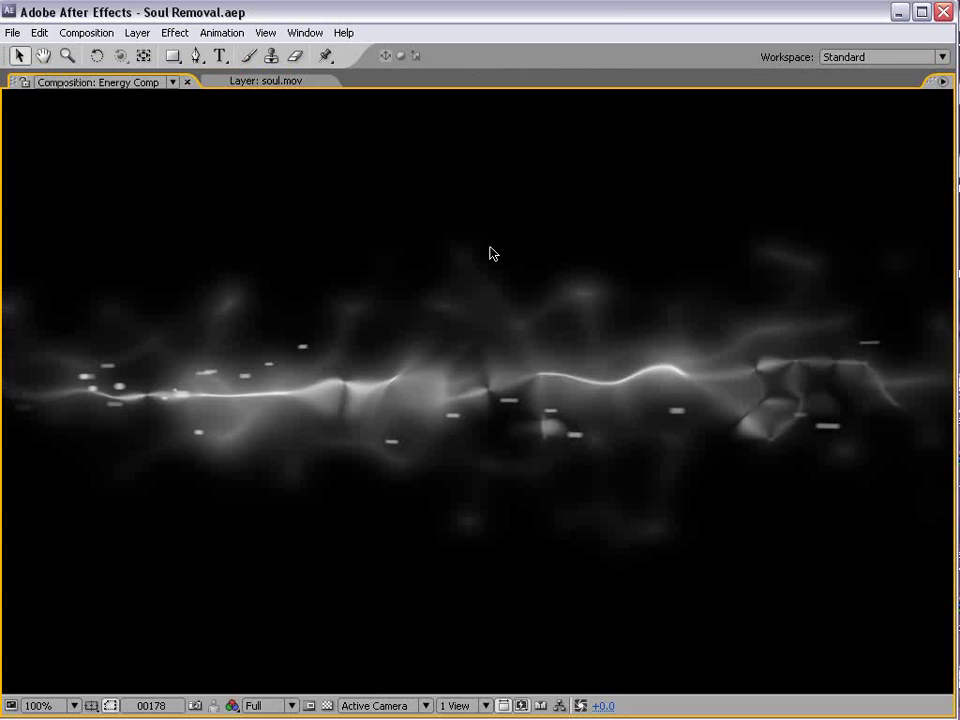
- Create a new solid layer coloured black (000000)
key("grave")
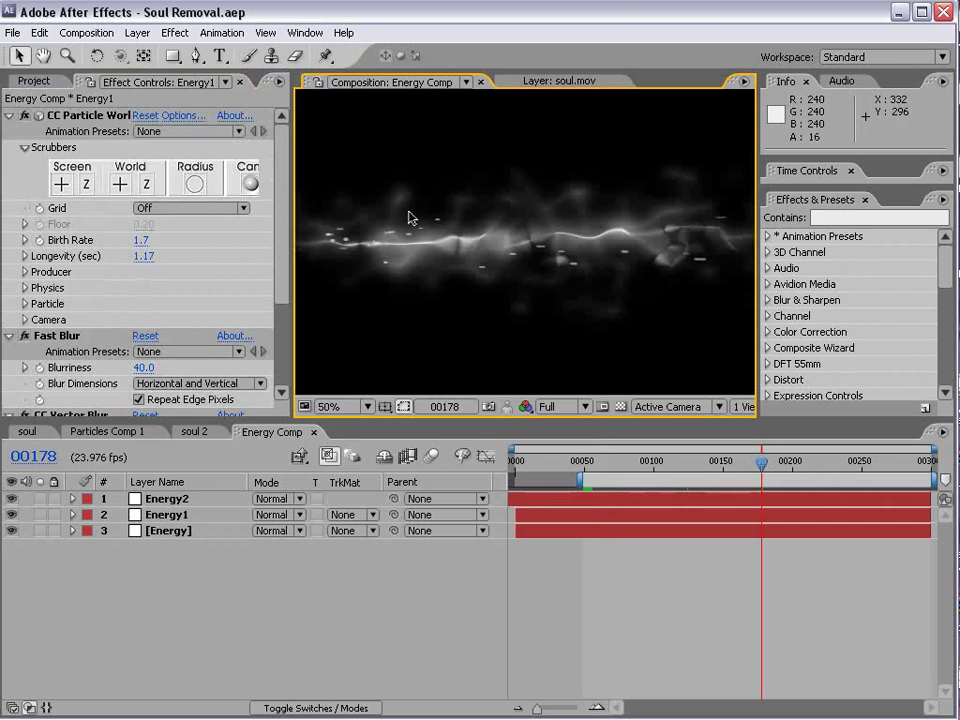
left_click(137, 32)
mouse_move(360, 54)
left_click(828, 332)
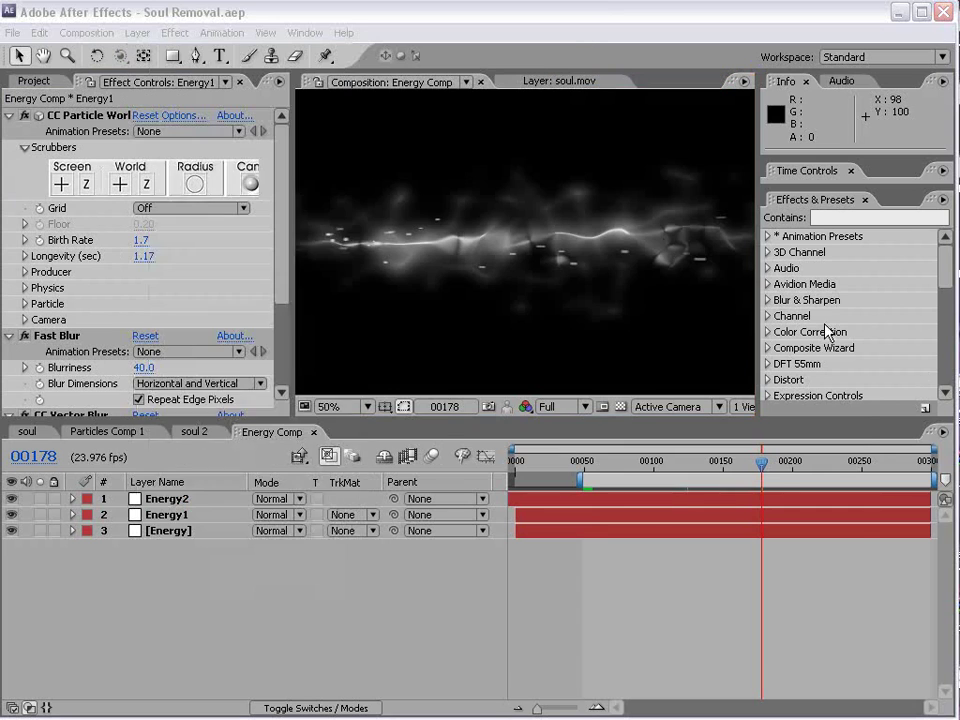
key("ctrl+y")
left_click(251, 480)
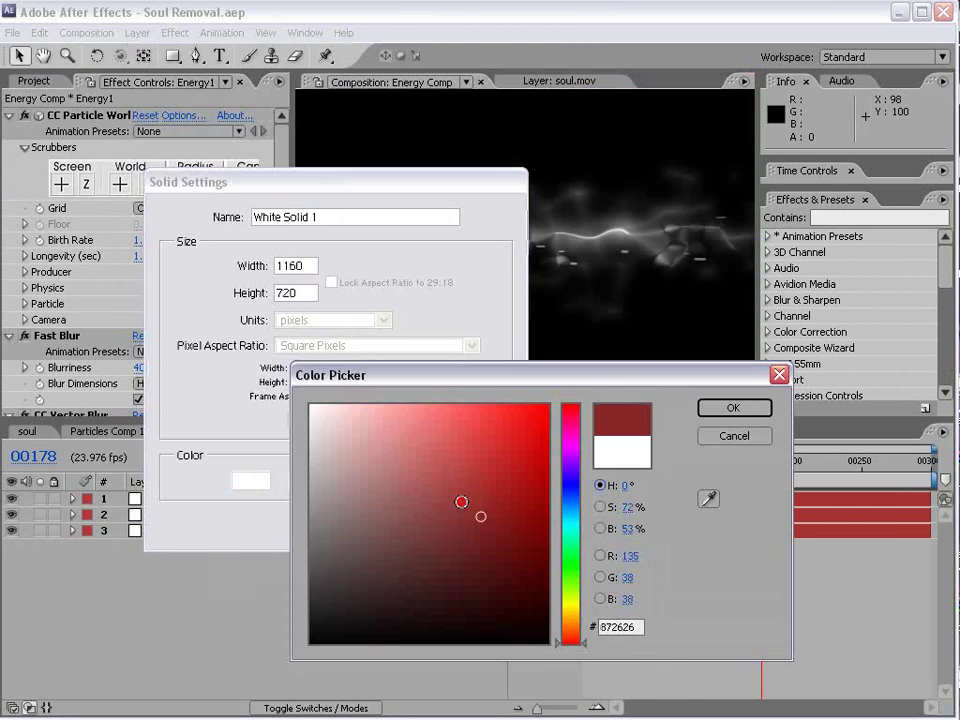
type("000000")
left_click(707, 401)
left_click(367, 525)
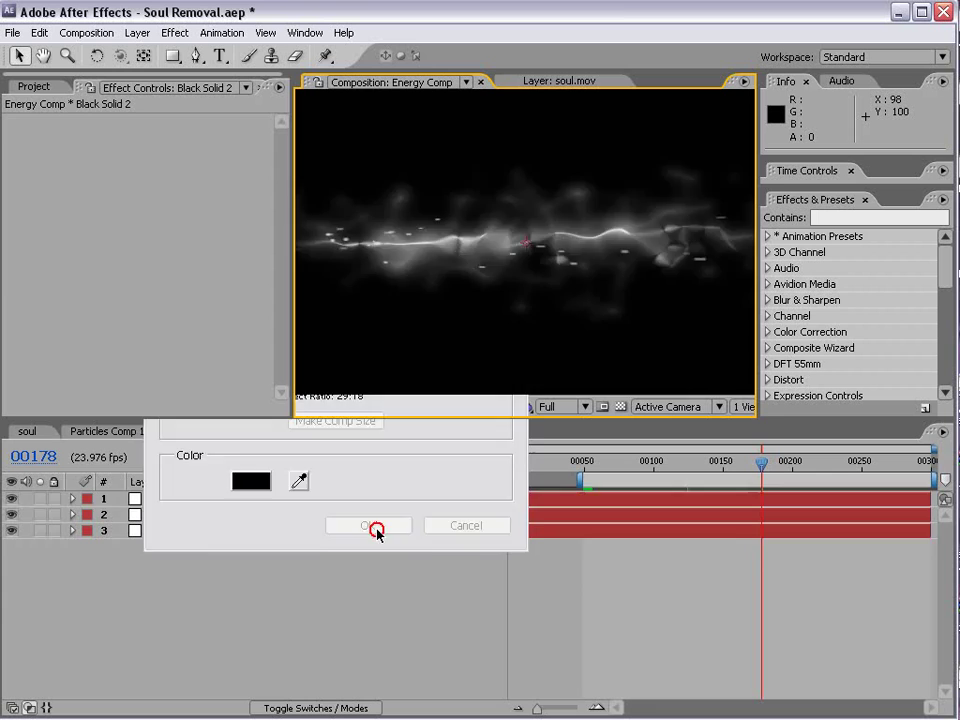
- Move the black solid to the bottom of the stack and rename it BG
left_click_drag(160, 498, 185, 551)
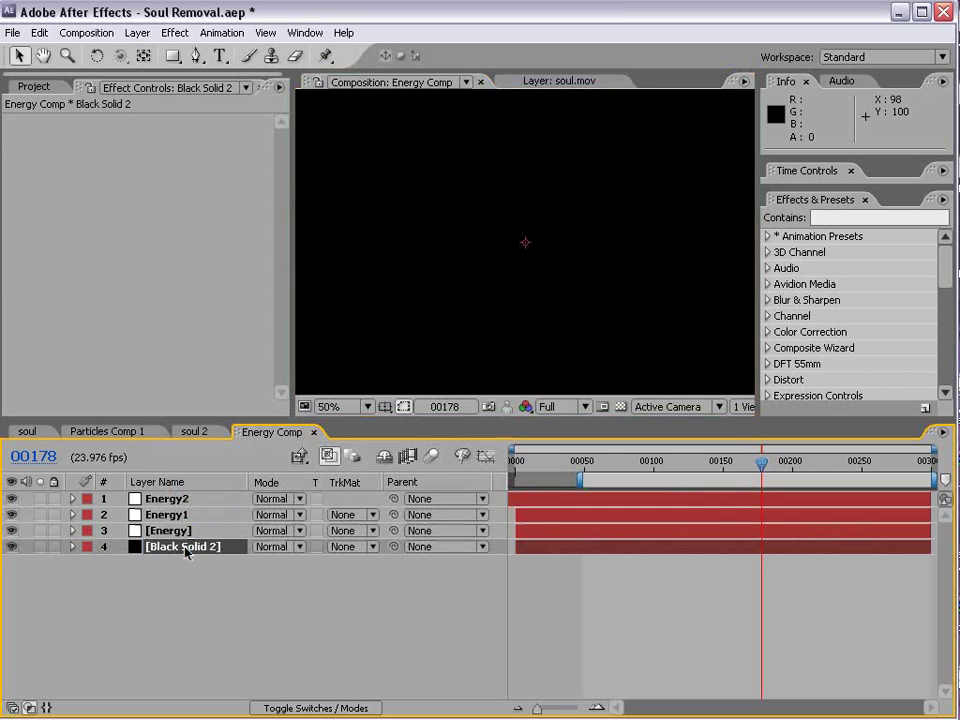
key("Return")
type("B")
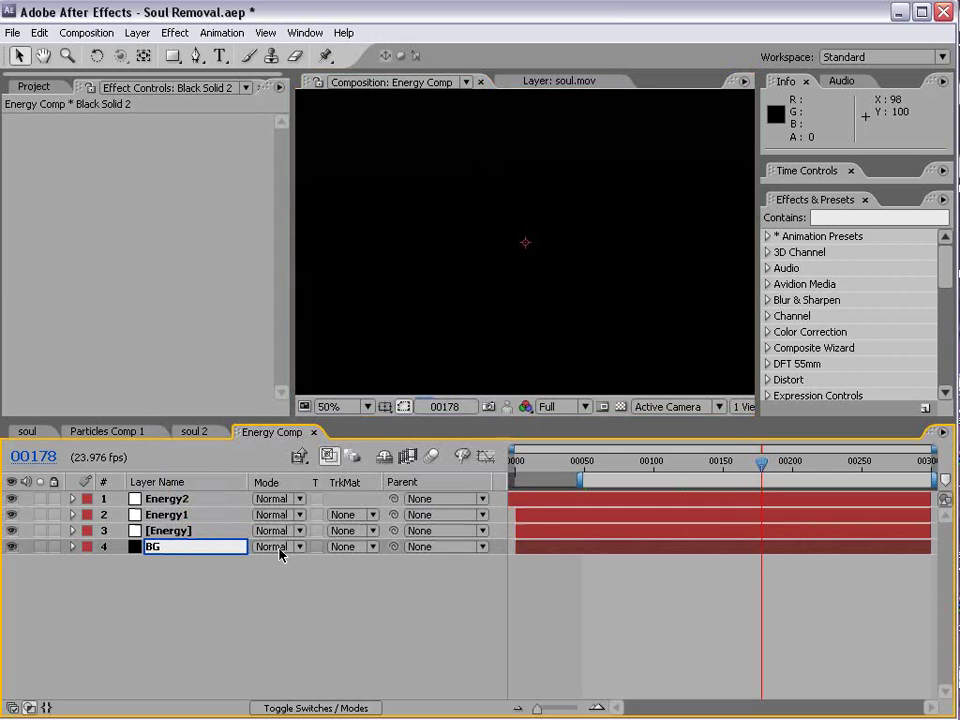
type("G")
key("Return")
- Add a new adjustment layer at the top of the Energy Comp
left_click(137, 33)
mouse_move(145, 55)
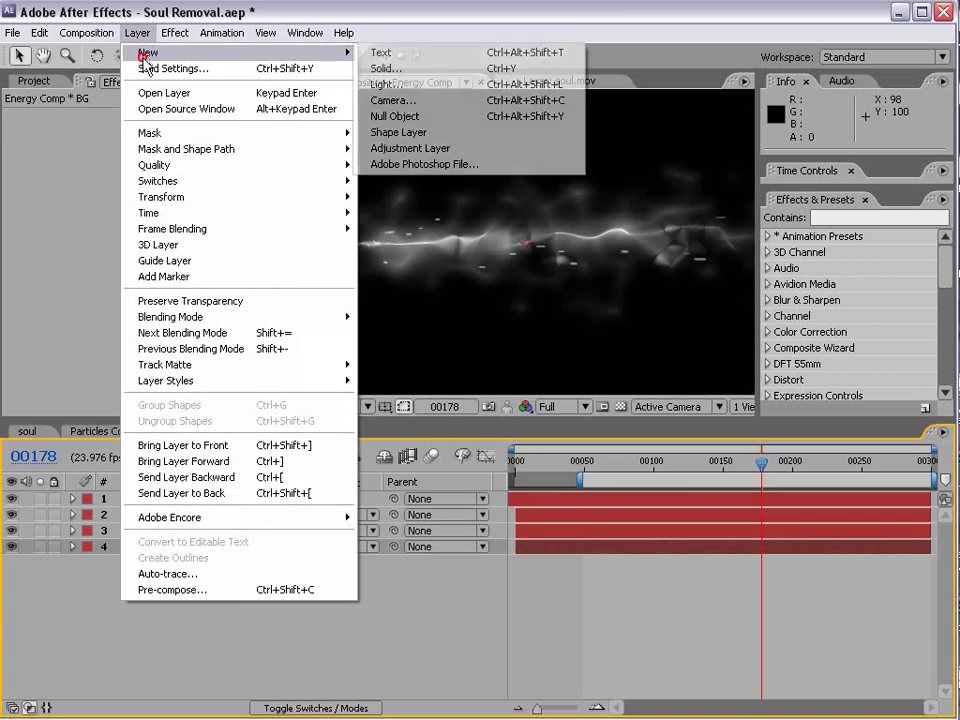
left_click(410, 148)
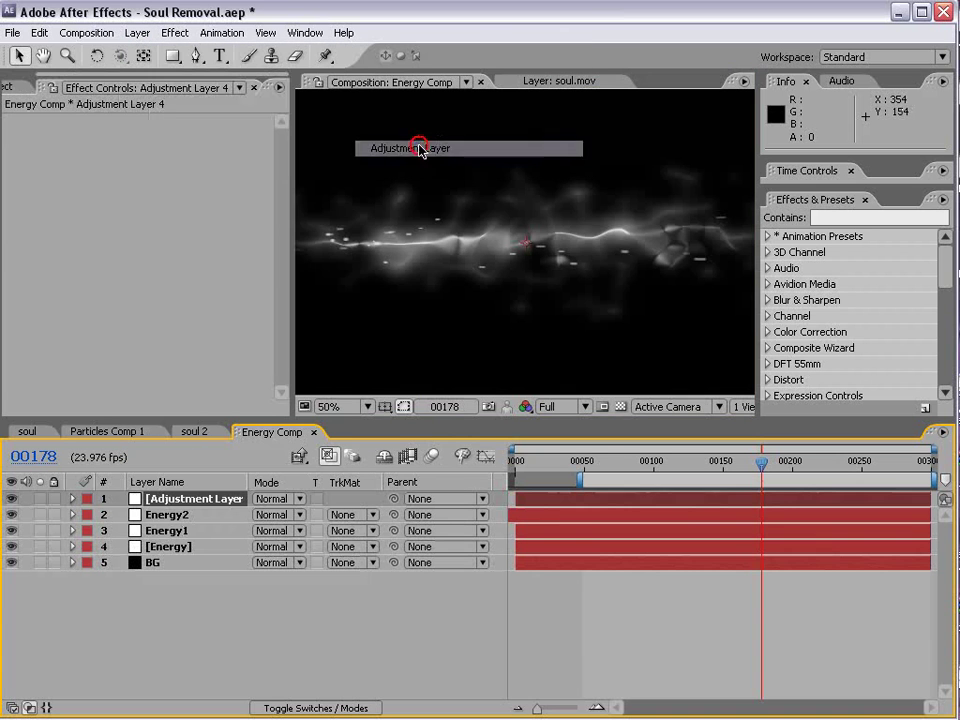
left_click(175, 33)
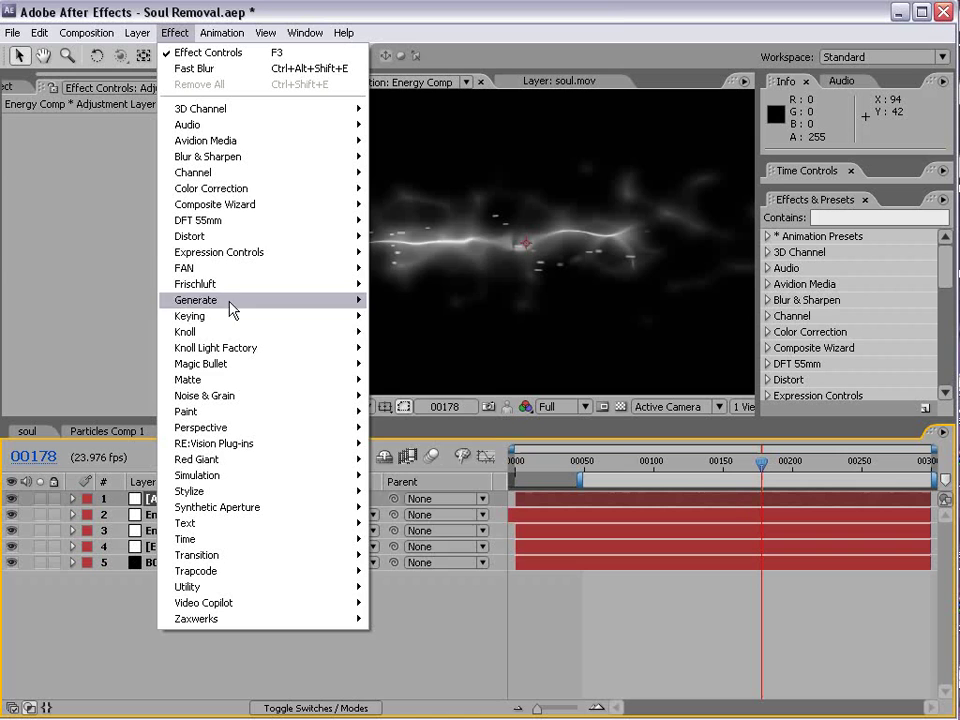
- Apply Mesh Warp to the adjustment layer with 4 rows and 4 columns
mouse_move(233, 236)
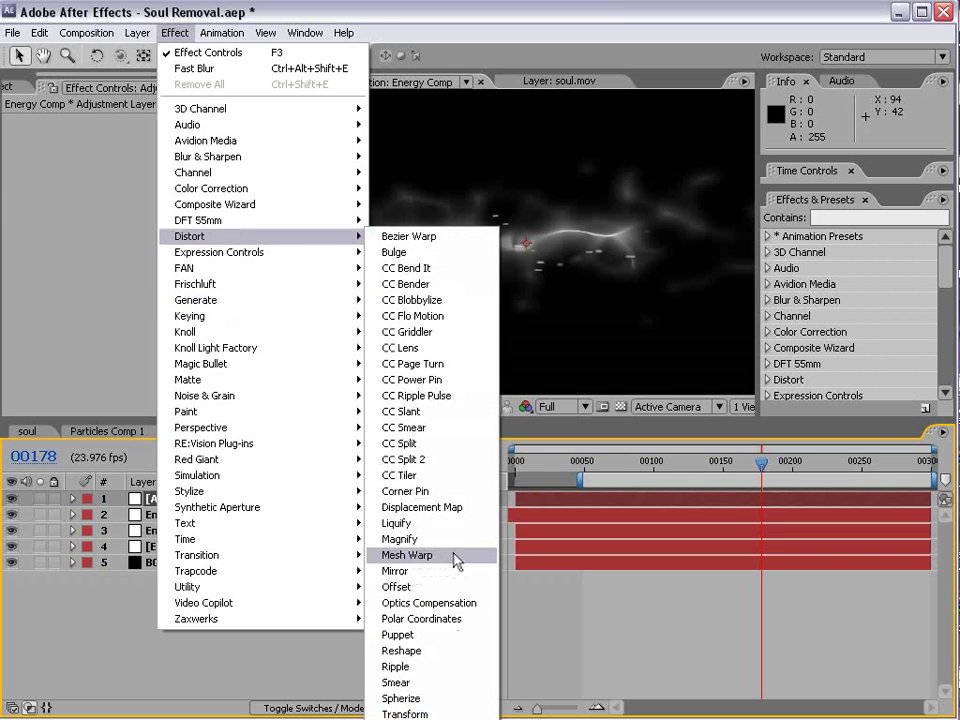
left_click(455, 556)
scroll(439, 221, "down", 1)
scroll(439, 221, "up", 1)
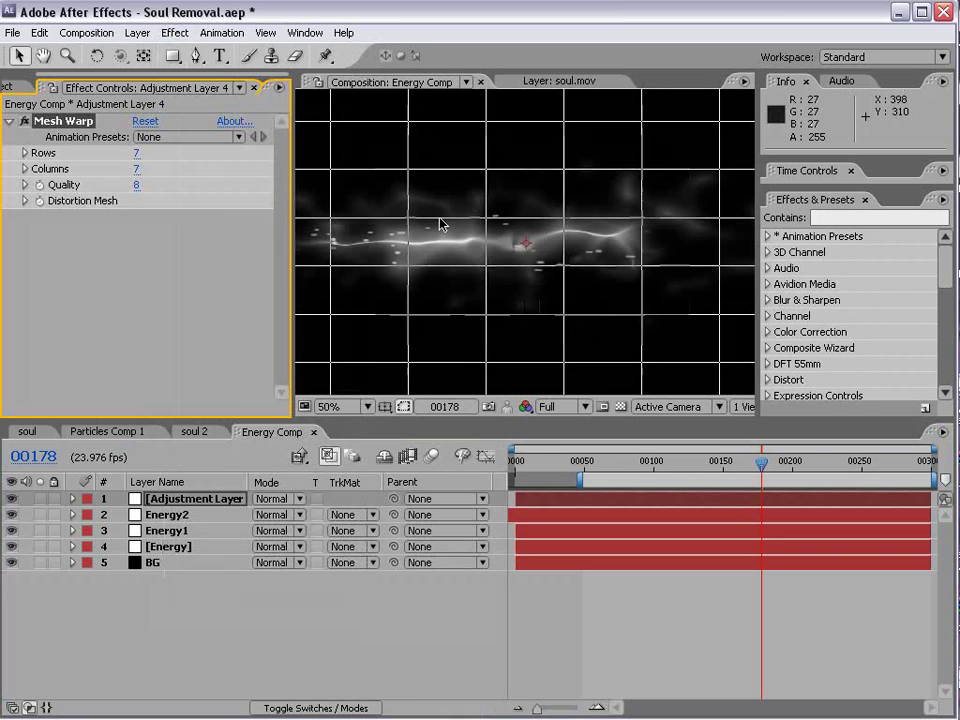
left_click(136, 157)
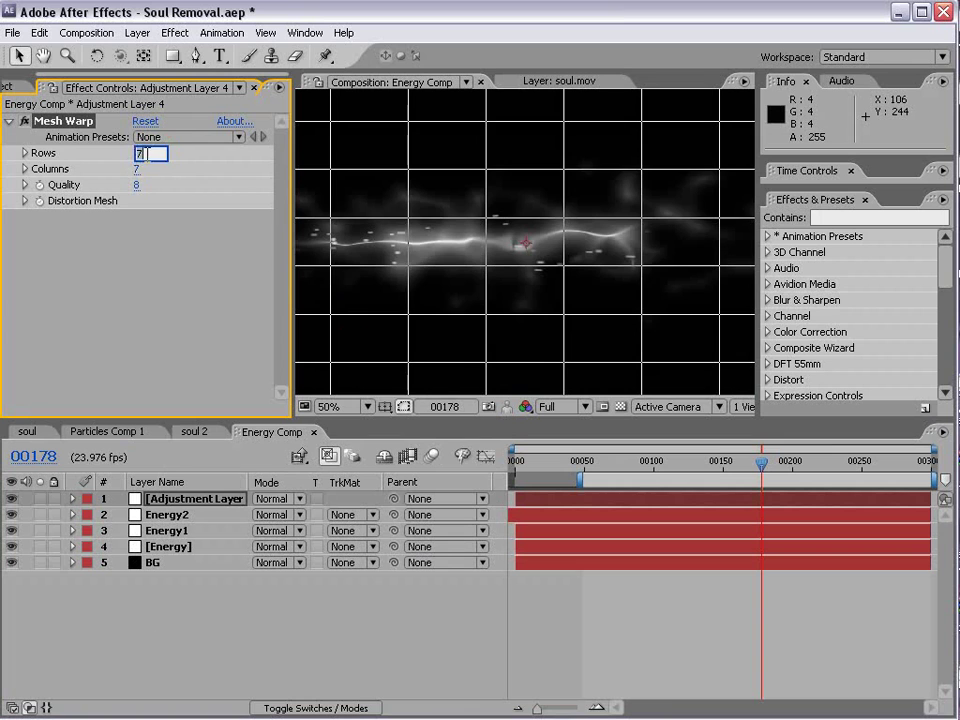
type("4")
key("Tab")
type("4")
key("Return")
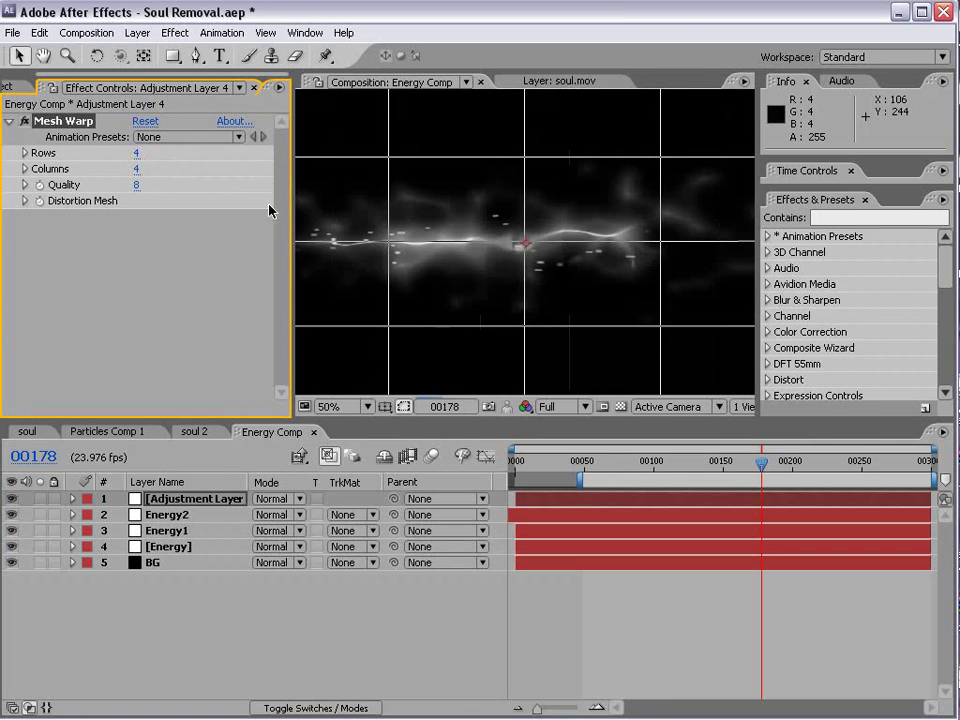
- Pull the lower, centre and top right mesh points downward to bend the streams
left_click_drag(293, 300, 175, 327)
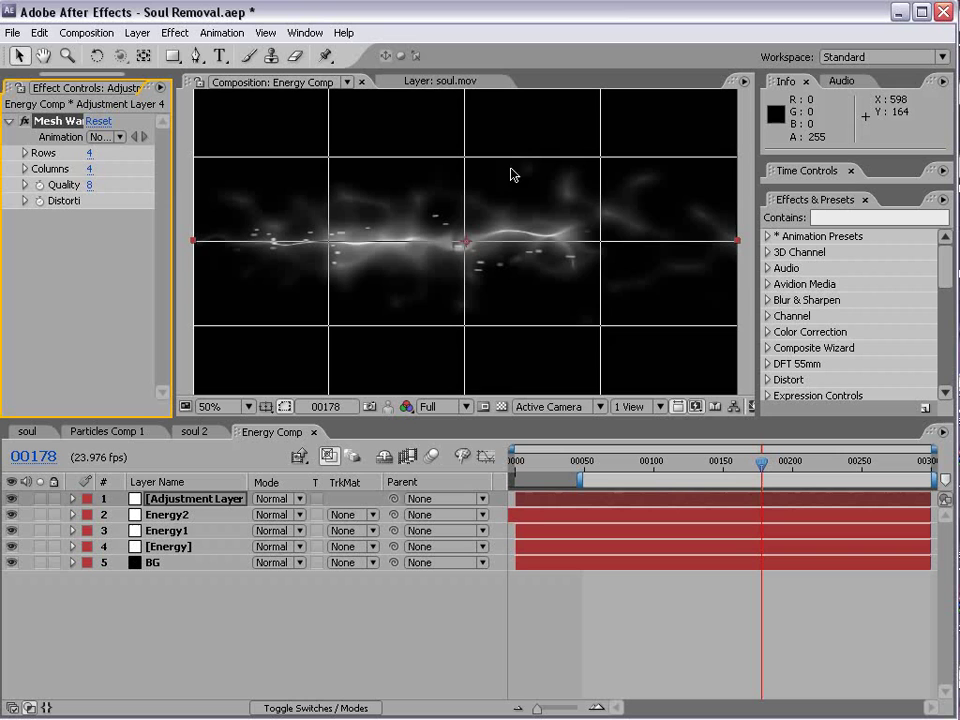
left_click(600, 325)
left_click_drag(600, 325, 600, 351)
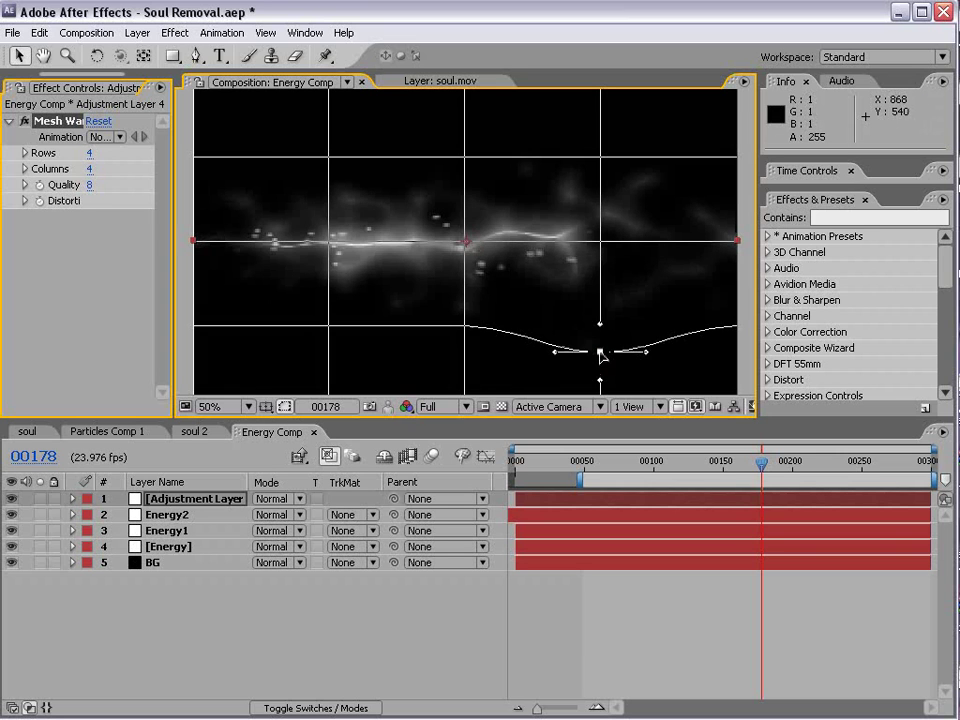
left_click(603, 250)
left_click_drag(600, 241, 604, 291)
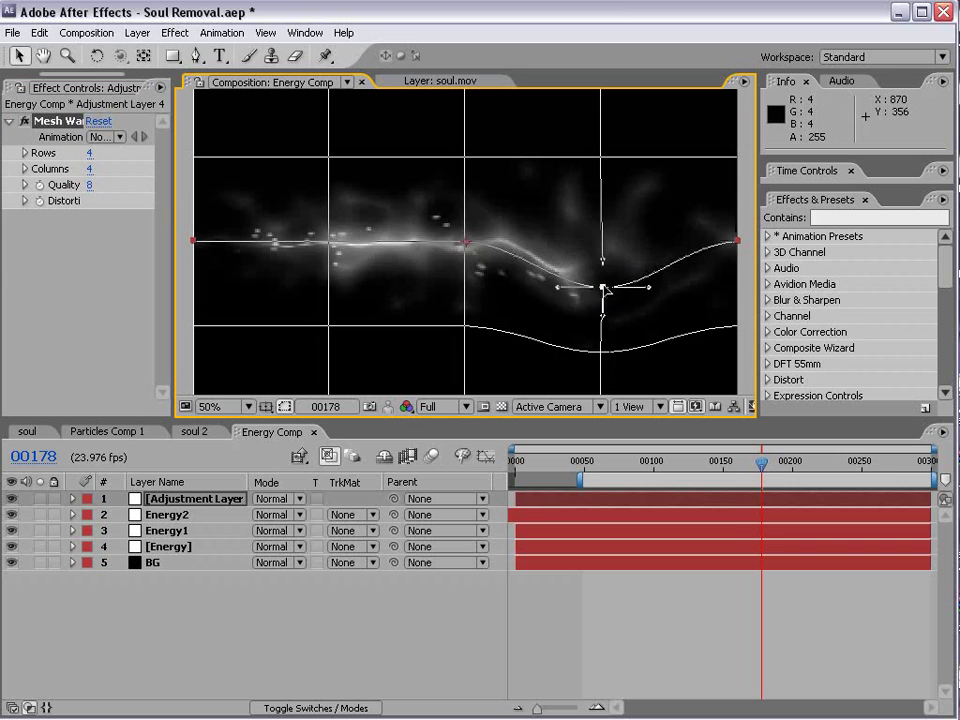
left_click_drag(601, 158, 557, 197)
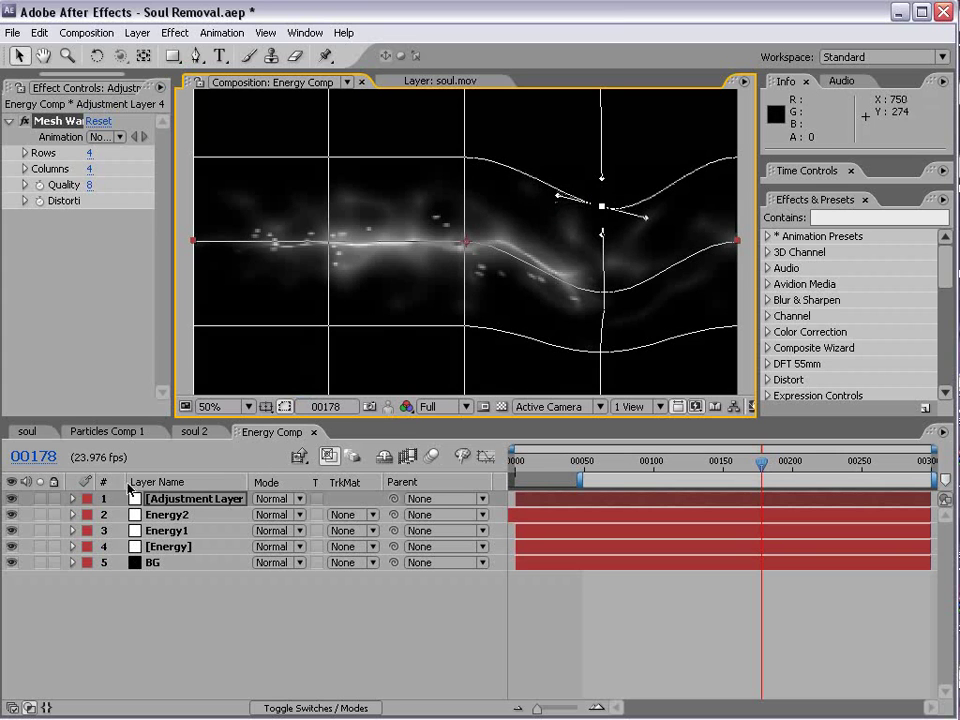
- Hide Energy2 and [Energy], adjust the left mesh points, and set preview resolution to Half
left_click(12, 514)
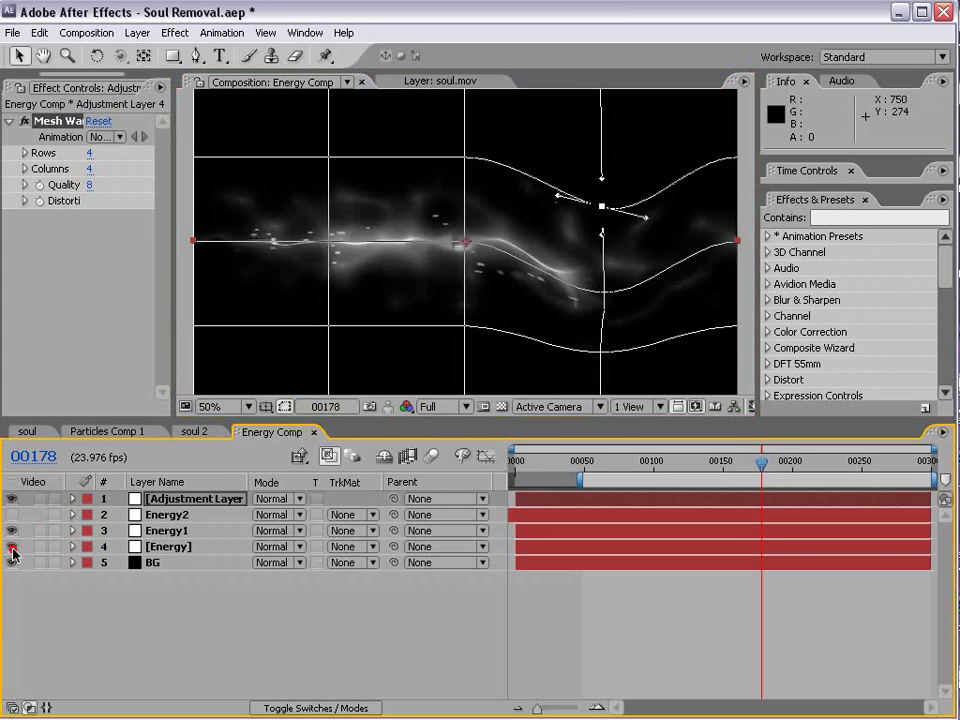
left_click(12, 546)
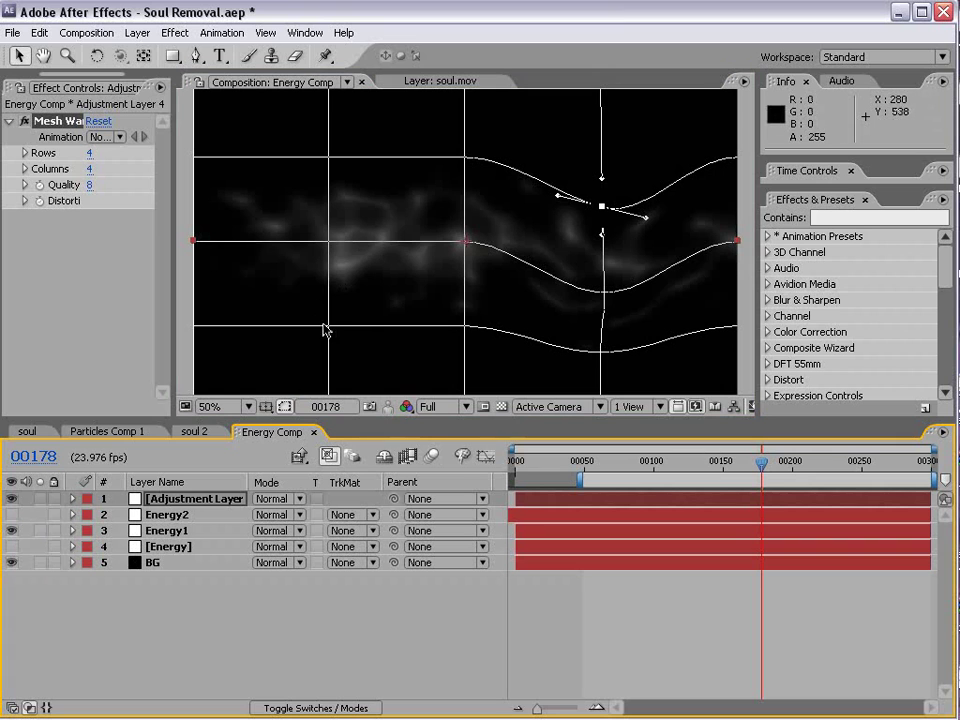
left_click_drag(327, 326, 328, 298)
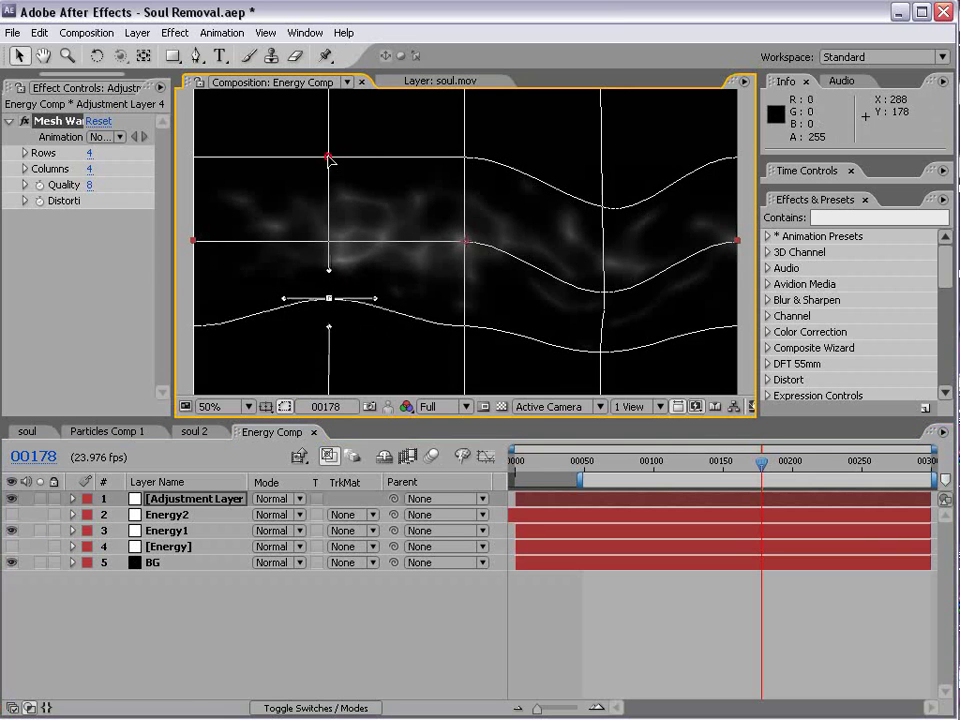
left_click_drag(329, 157, 337, 210)
left_click(438, 406)
left_click(438, 441)
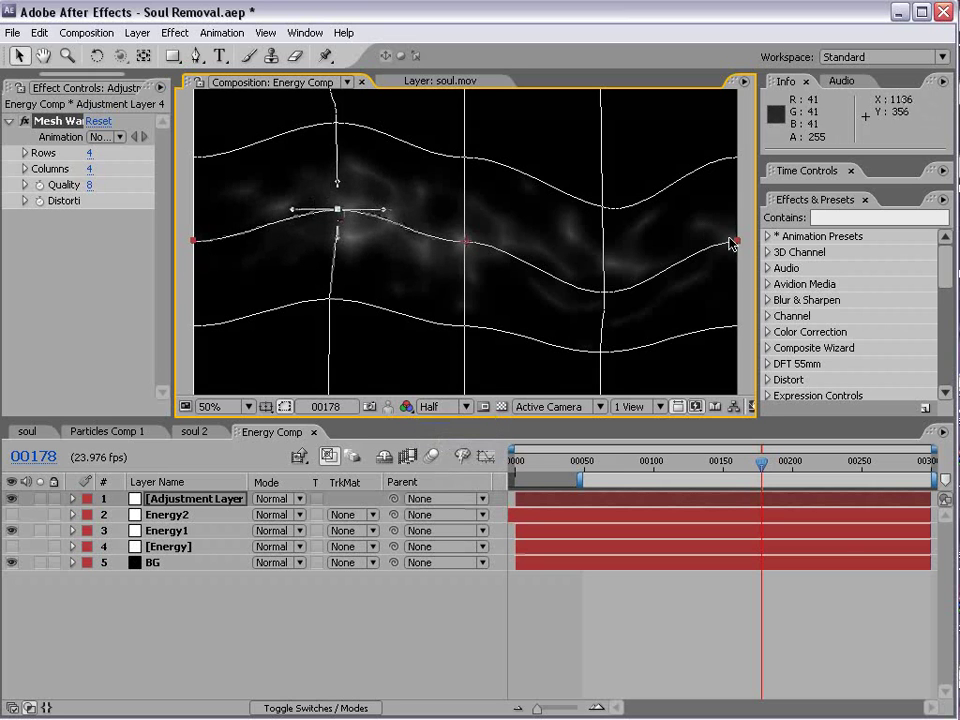
- Reshape the top-middle and central mesh points, tilting the central curve slightly downward
left_click_drag(463, 157, 507, 174)
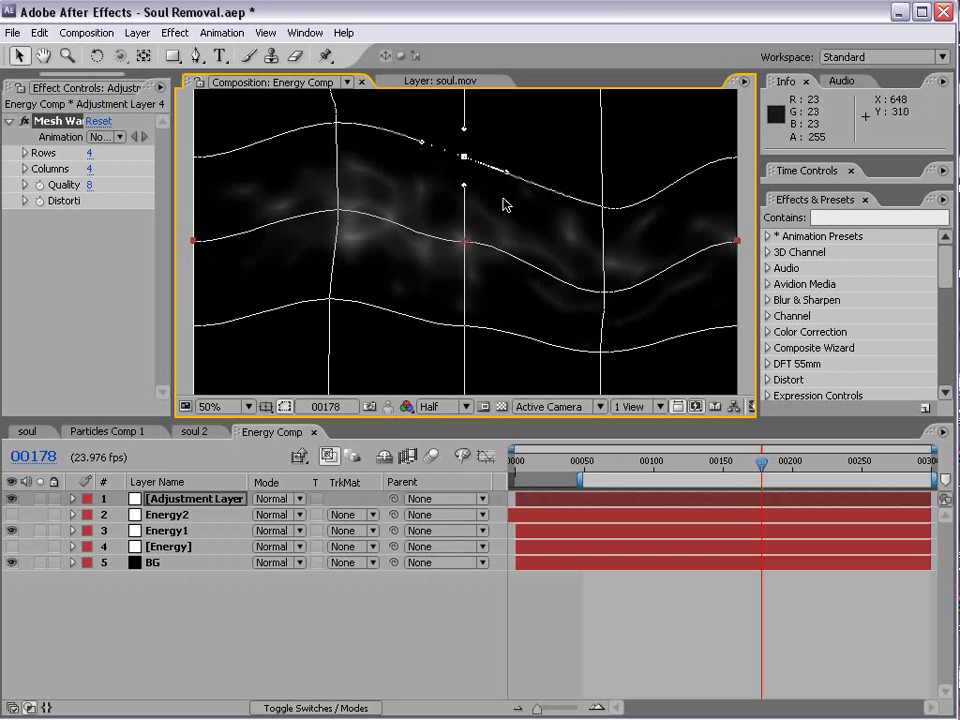
left_click(463, 325)
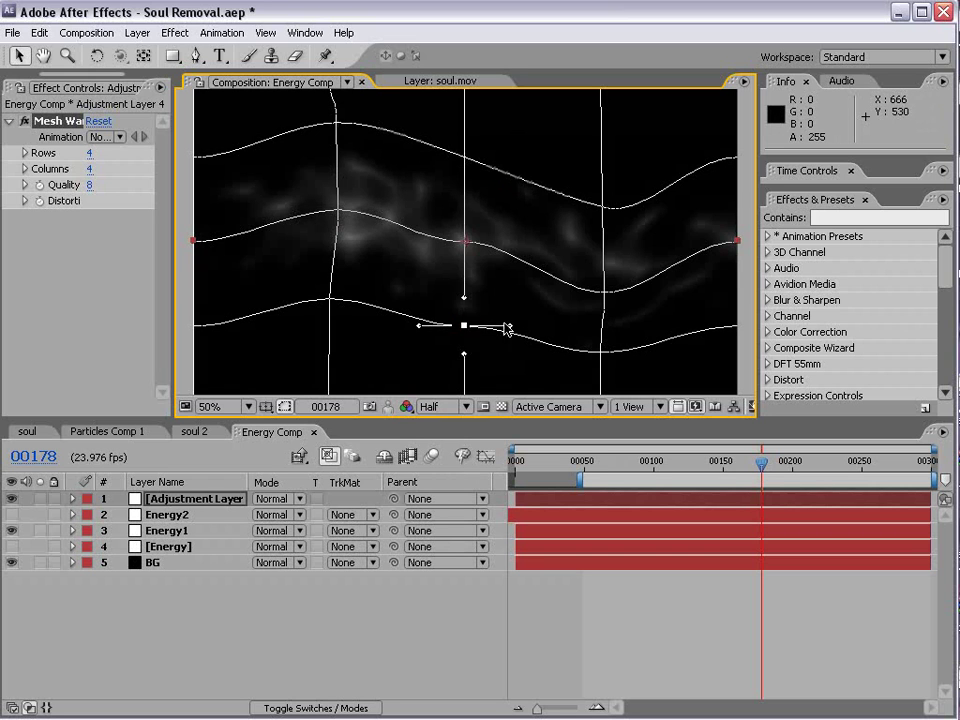
left_click(464, 242)
left_click_drag(510, 243, 500, 253)
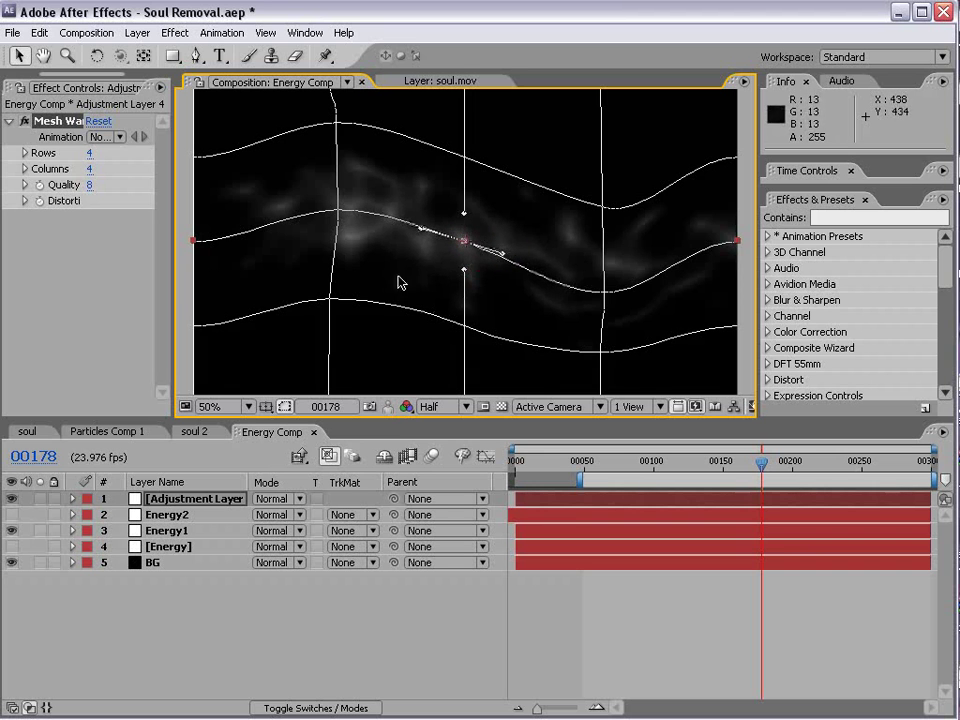
left_click(658, 479)
- Re-enable Energy2 and [Energy], check the warp around frame 124, and extend the work area to frame 0
left_click_drag(590, 463, 686, 462)
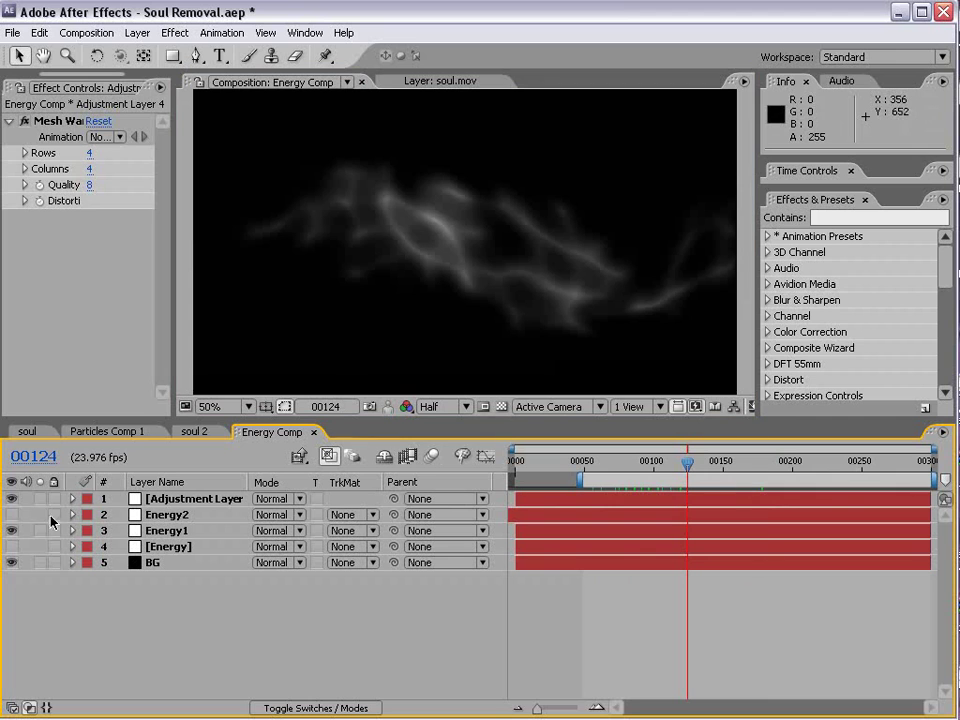
left_click_drag(11, 514, 11, 546)
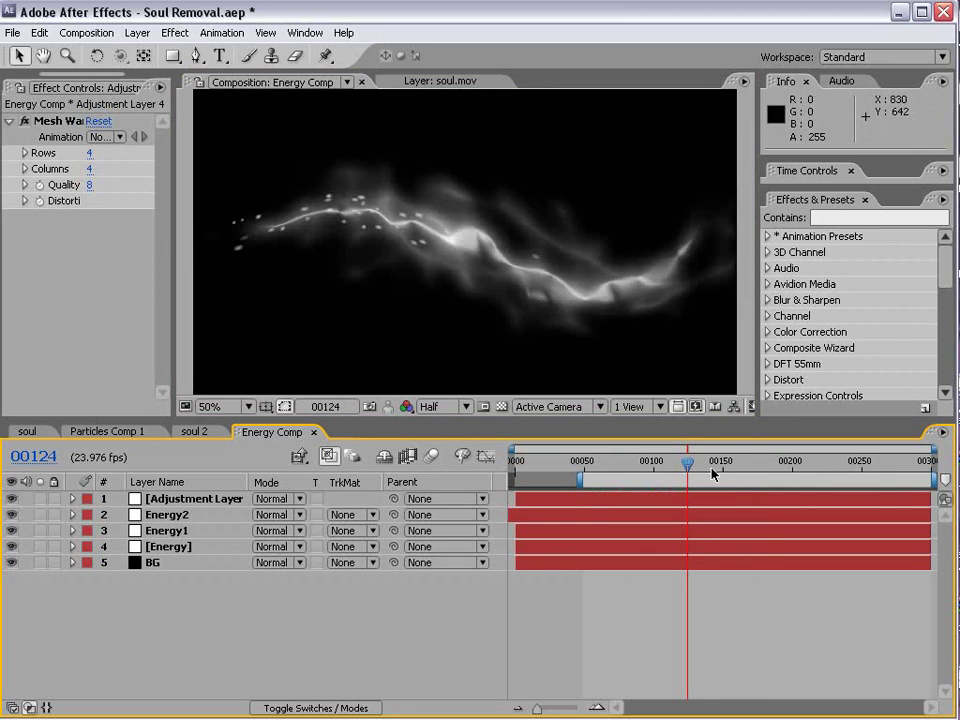
left_click_drag(722, 460, 761, 463)
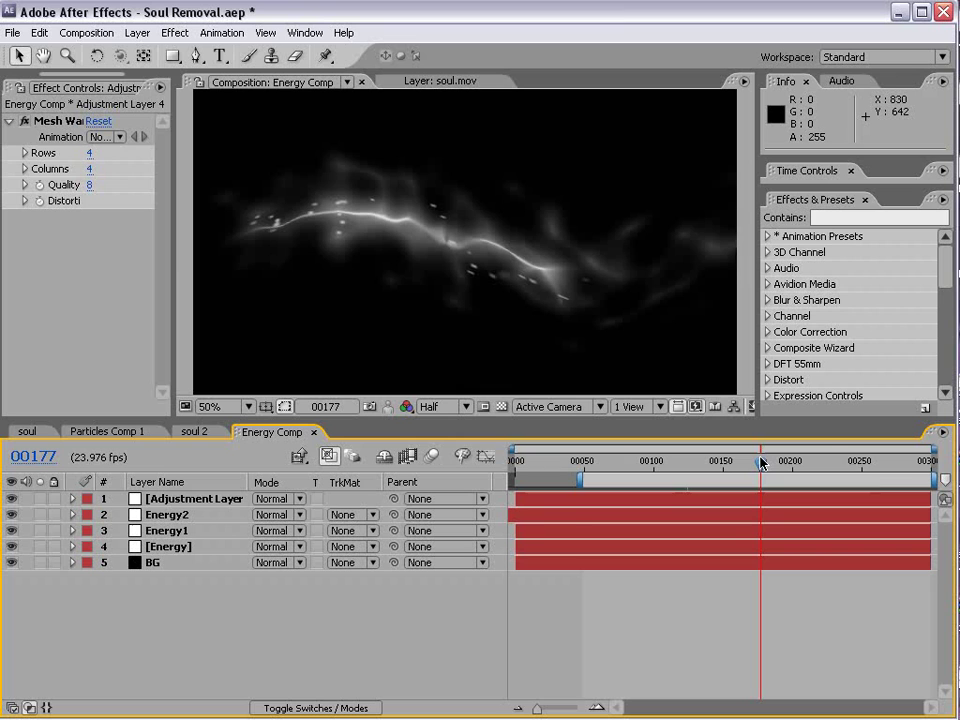
left_click_drag(580, 480, 514, 480)
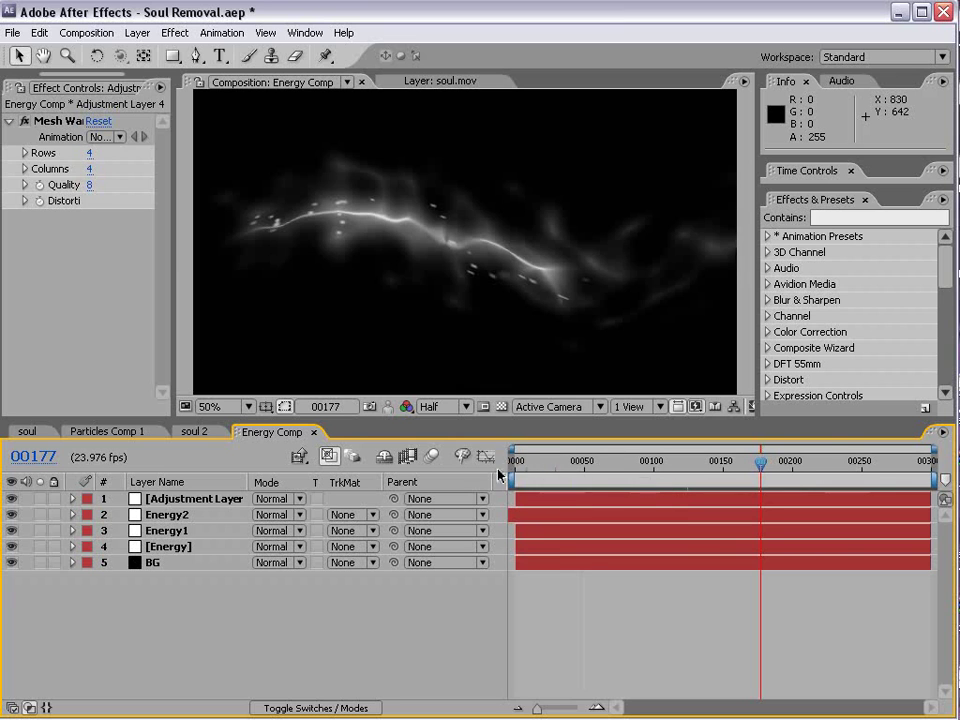
- Keyframe Energy2's opacity from 0% at frame 0 so it fades in to 100%
left_click(515, 463)
left_click(171, 517)
key("t")
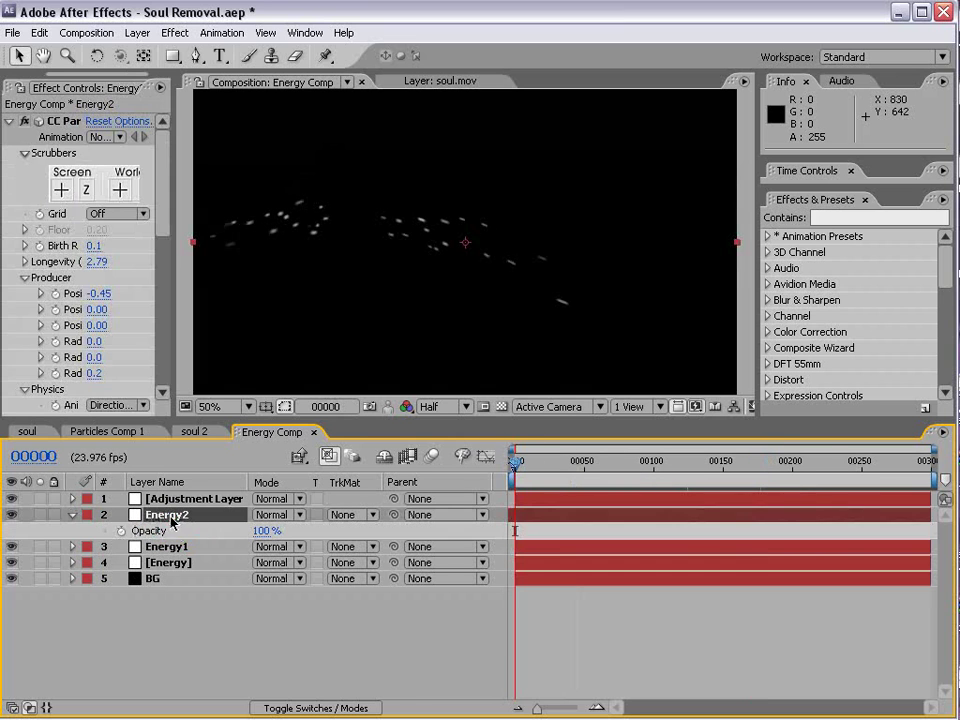
left_click(120, 531)
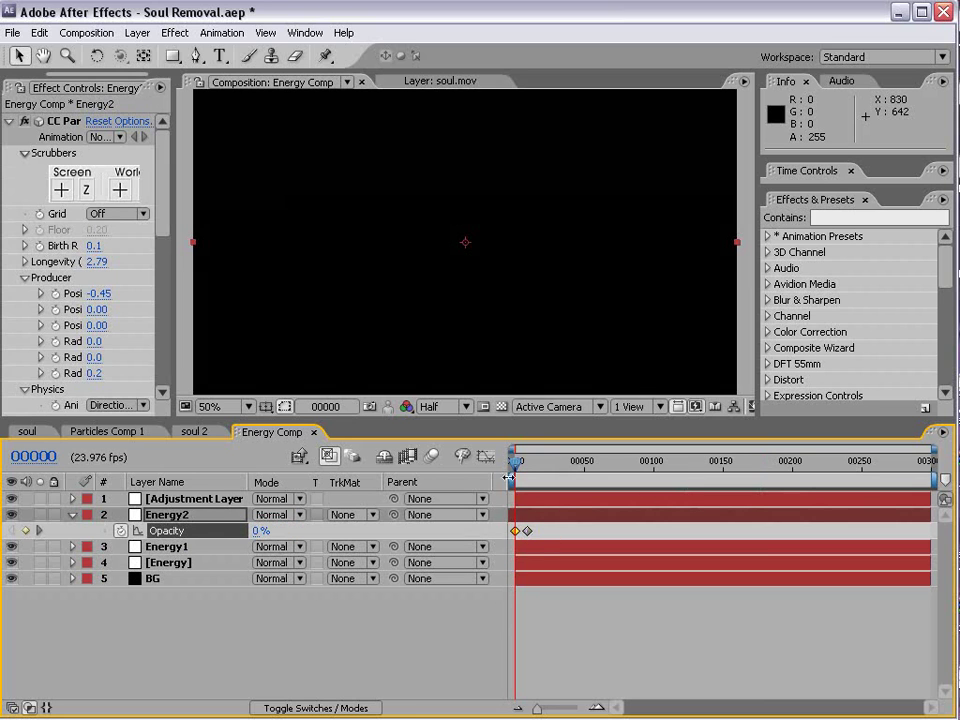
left_click_drag(513, 466, 596, 466)
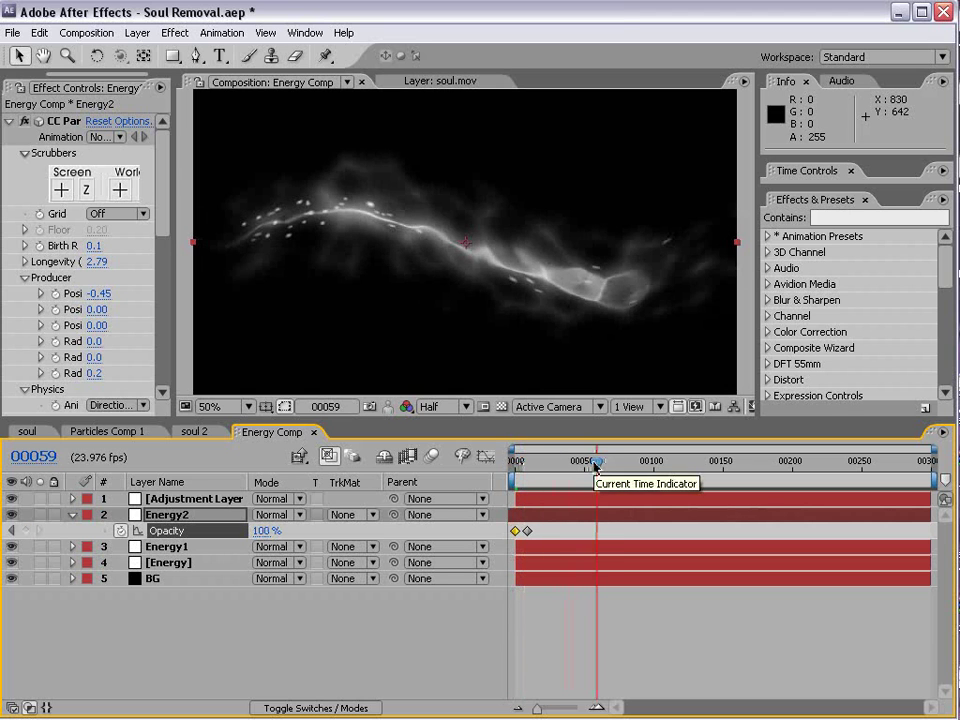
- Switch to the soul 2 composition at frame 25 and bring up Energy Comp's blending modes
left_click(194, 432)
left_click_drag(537, 466, 683, 466)
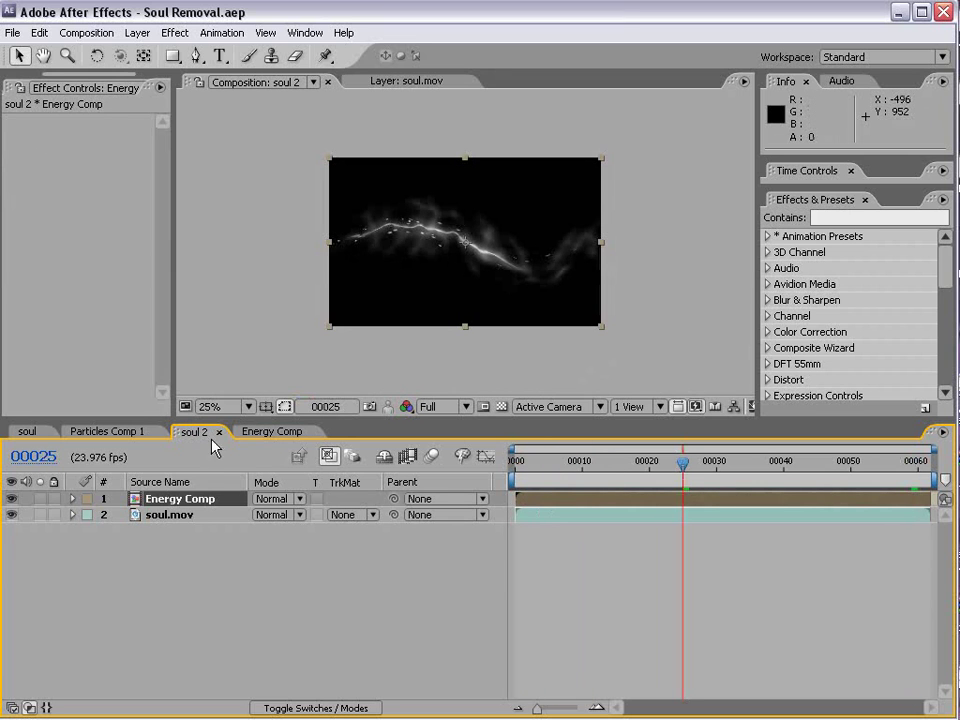
left_click(276, 498)
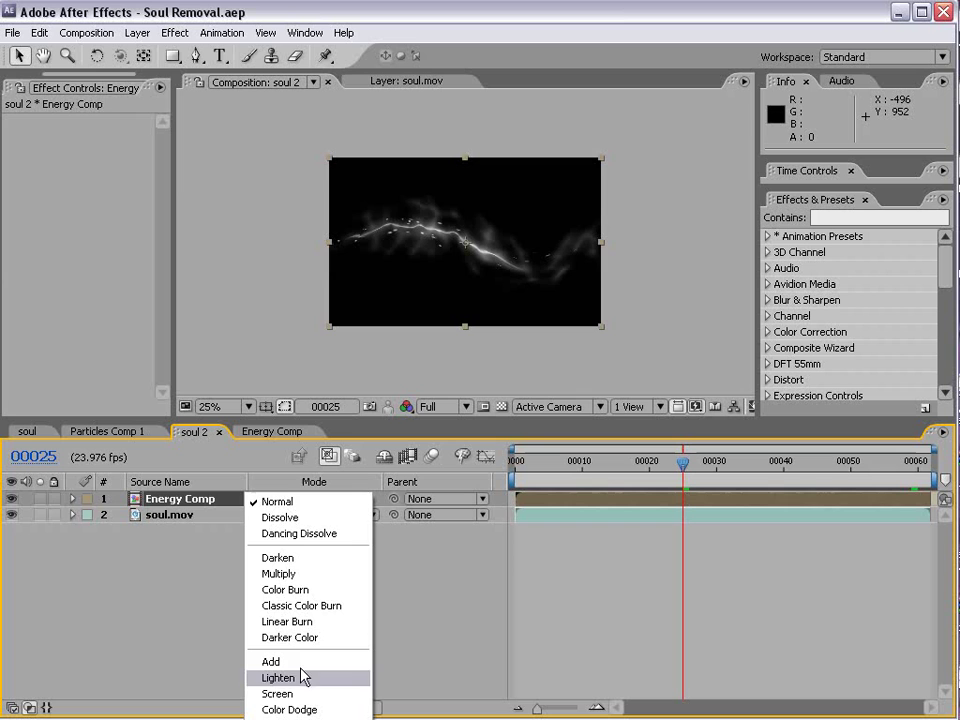
- Set Energy Comp's blending mode to Screen and add a Curves effect to it
left_click(278, 693)
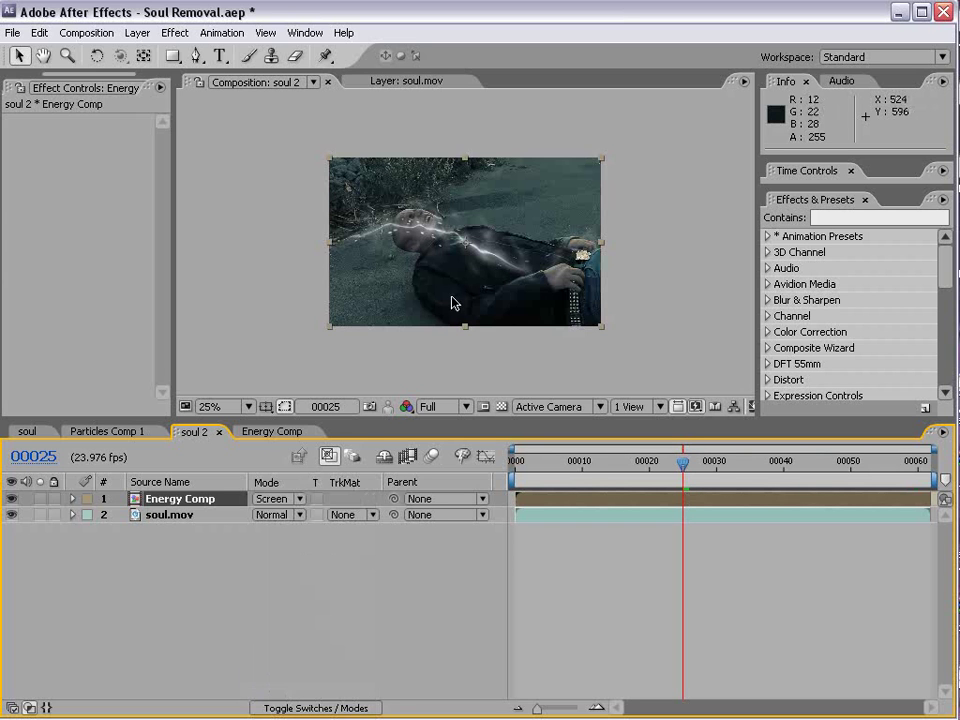
left_click(175, 32)
mouse_move(210, 188)
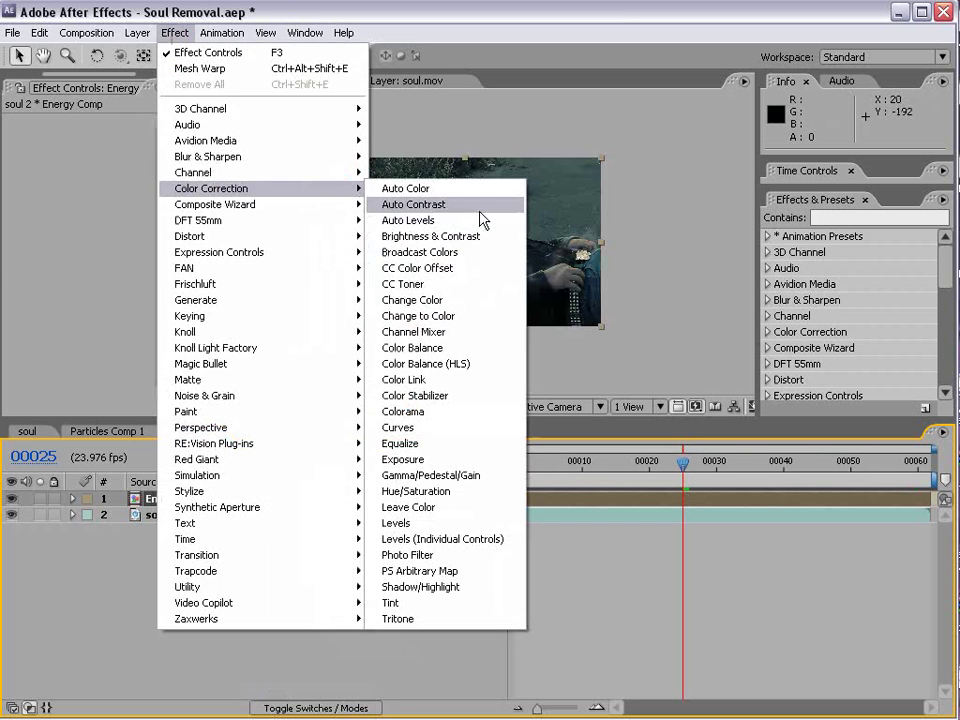
left_click(427, 428)
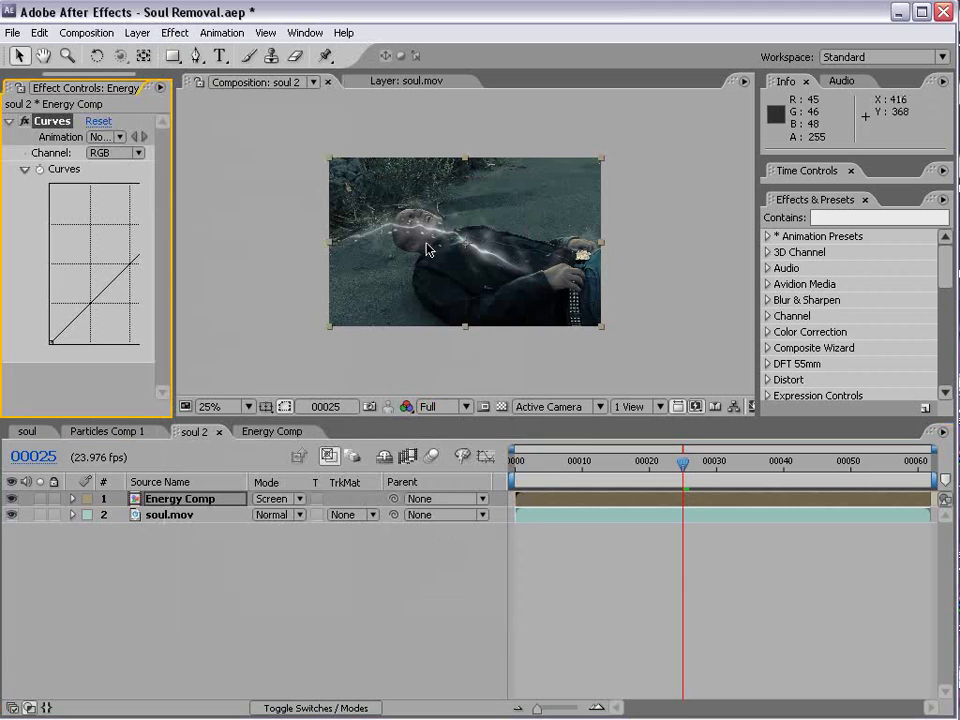
left_click_drag(175, 266, 288, 264)
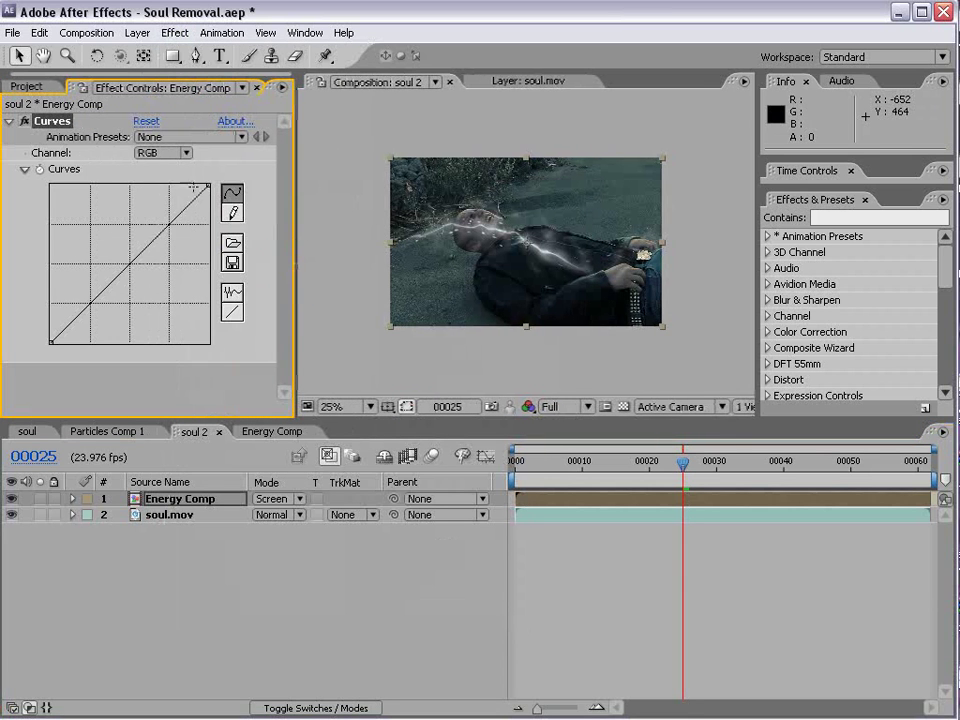
- Lower the Red channel curve to remove red, then move on to the Blue curve
left_click(162, 152)
left_click(161, 165)
scroll(576, 280, "up", 1)
left_click(160, 152)
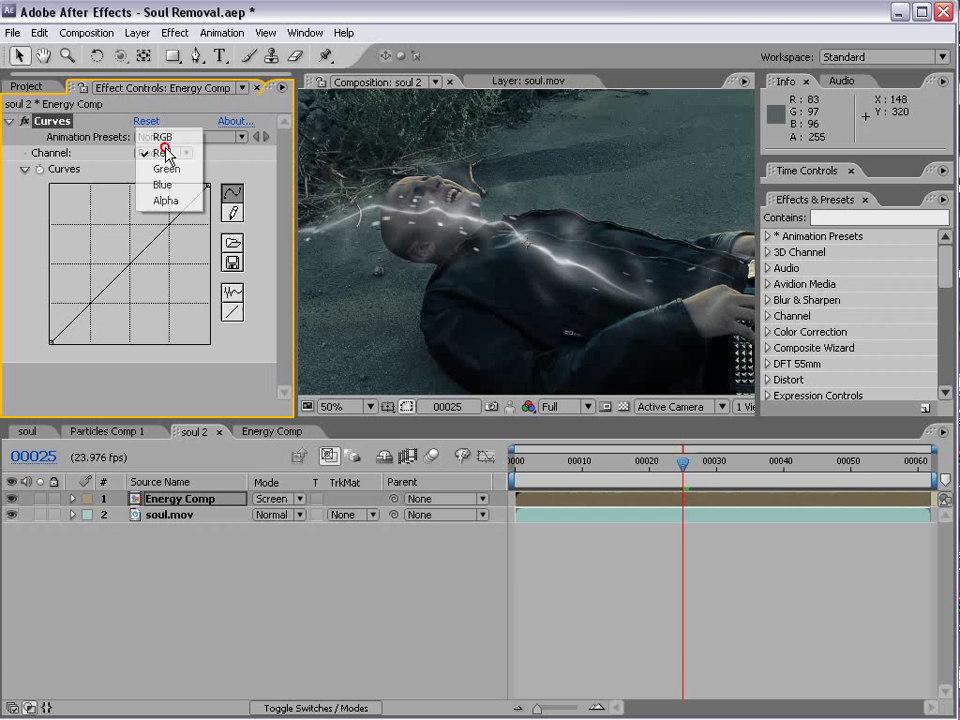
left_click(165, 154)
left_click(171, 152)
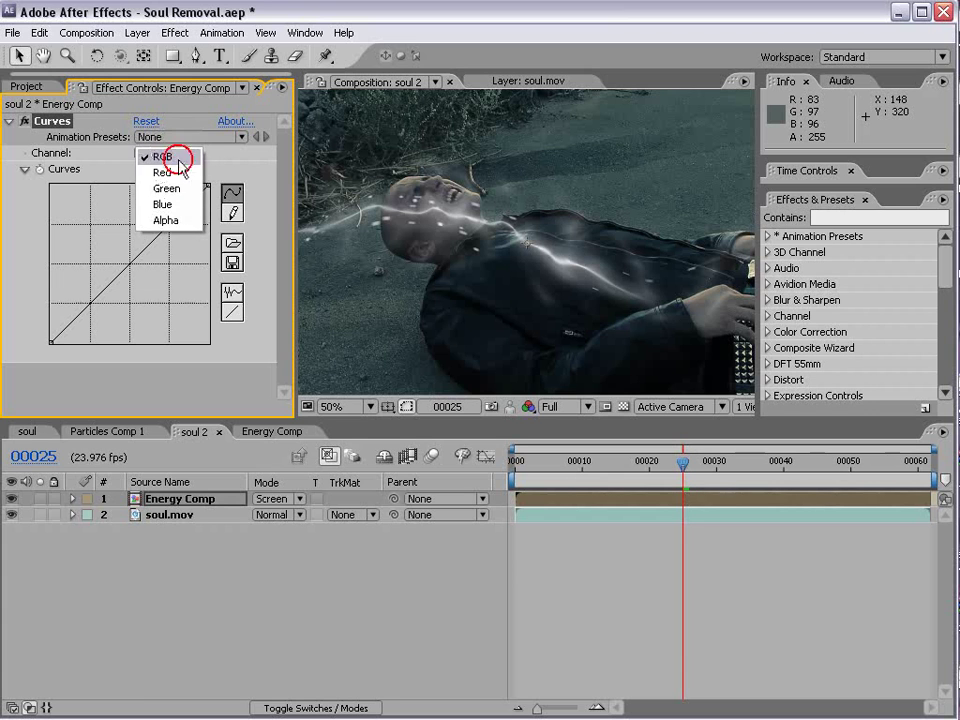
left_click(178, 170)
left_click_drag(133, 271, 113, 247)
left_click(166, 152)
left_click(166, 185)
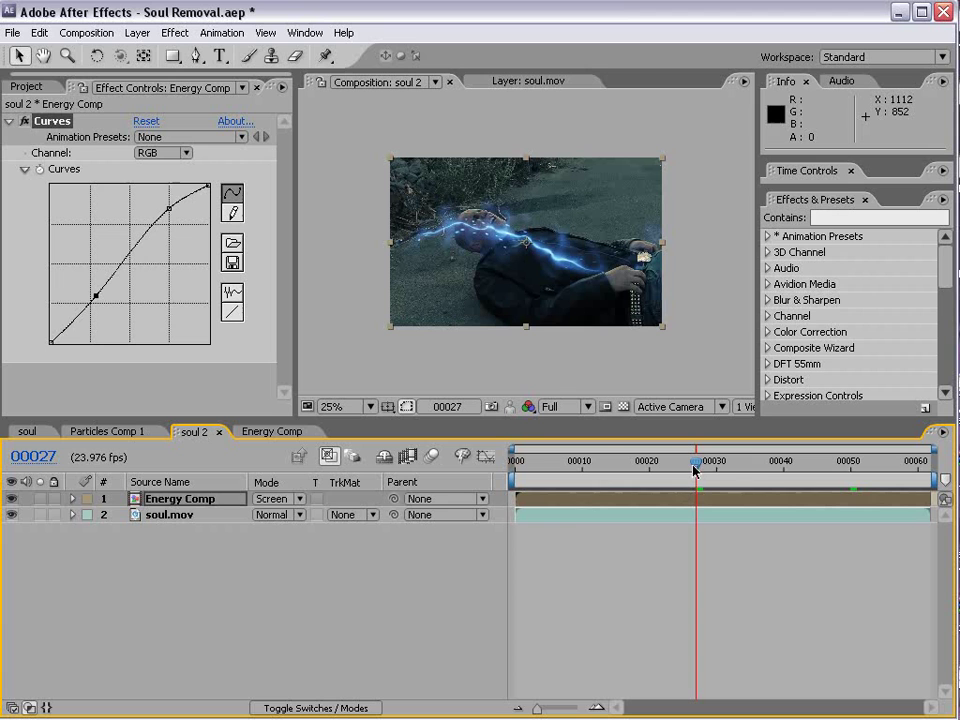
left_click(575, 502)
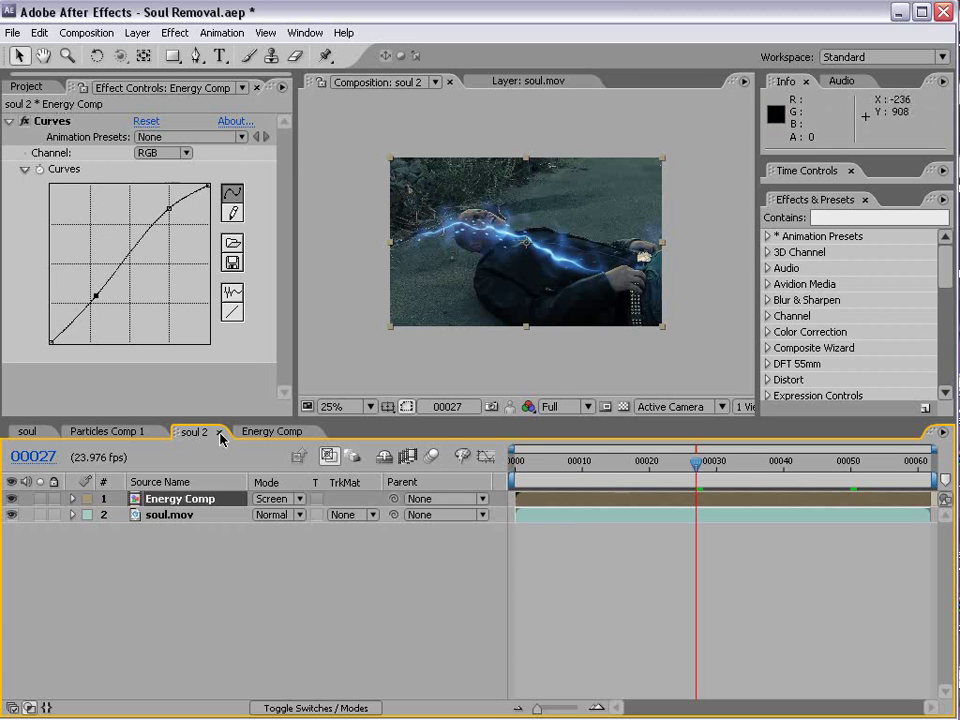
- Hide the Energy Comp layer and add a new Null Object layer
left_click(11, 498)
left_click(506, 553)
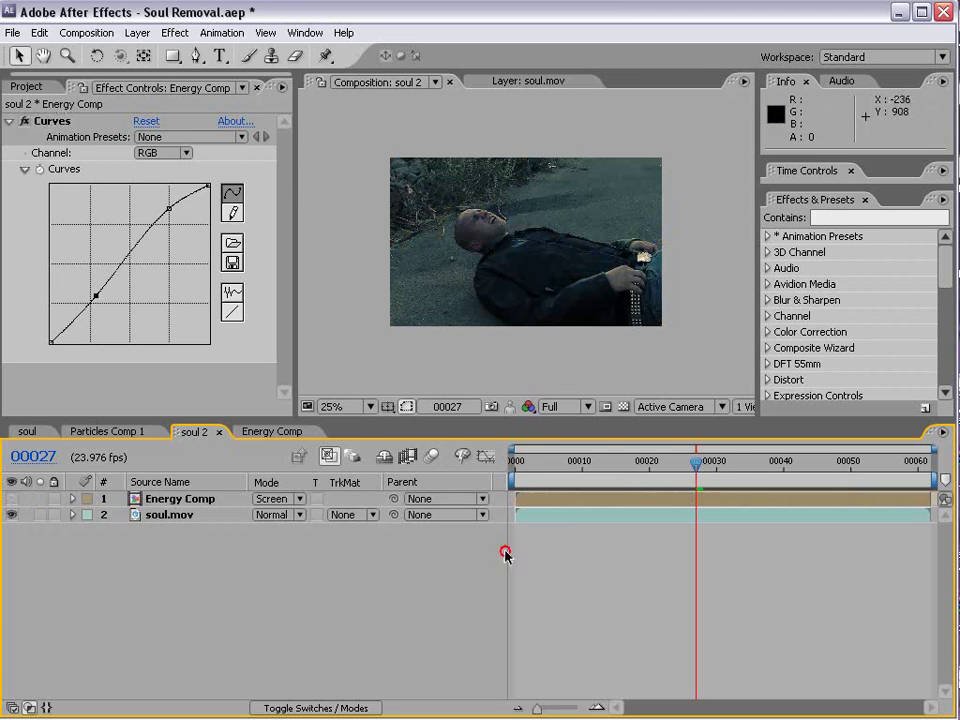
left_click(137, 33)
mouse_move(145, 52)
left_click(392, 111)
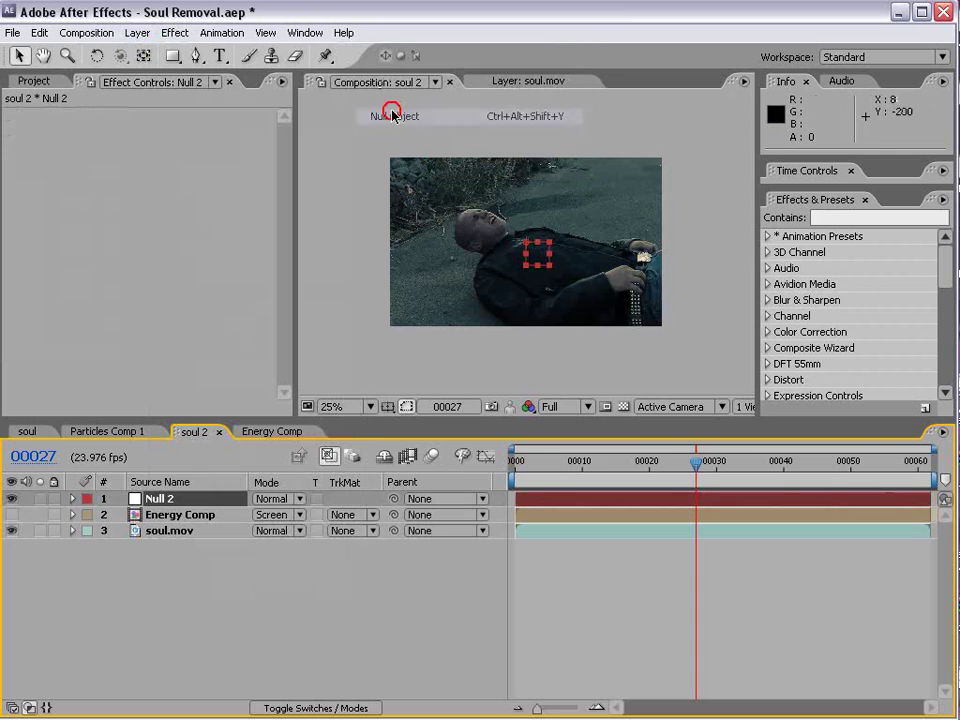
- Open soul.mov in its Layer view at frame 0 and start a motion track from Tracker controls
key("period")
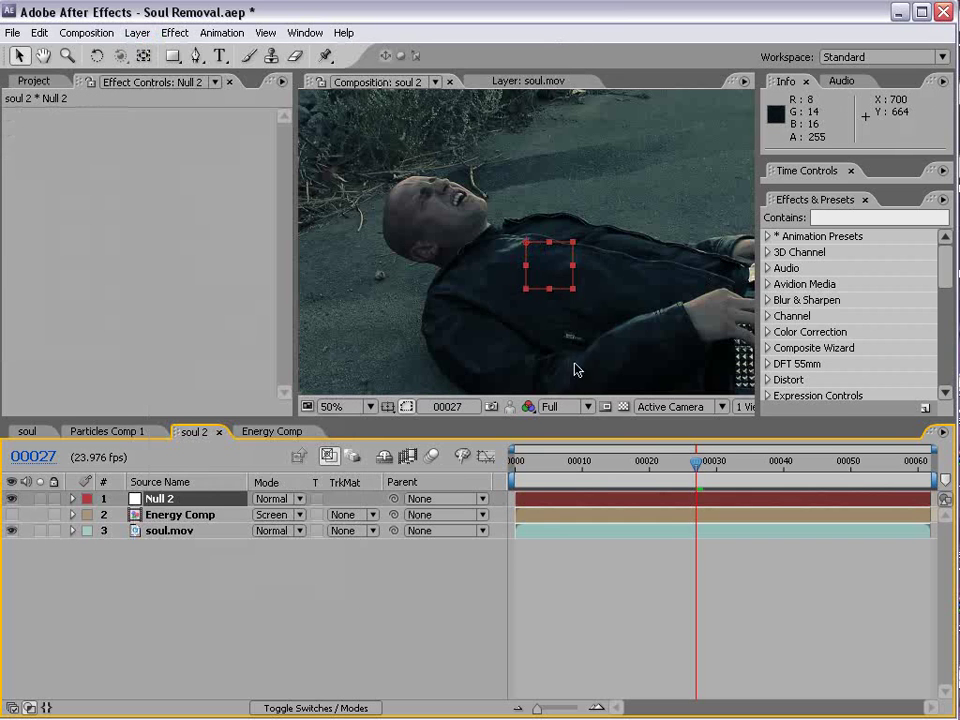
key("Home")
double_click(553, 531)
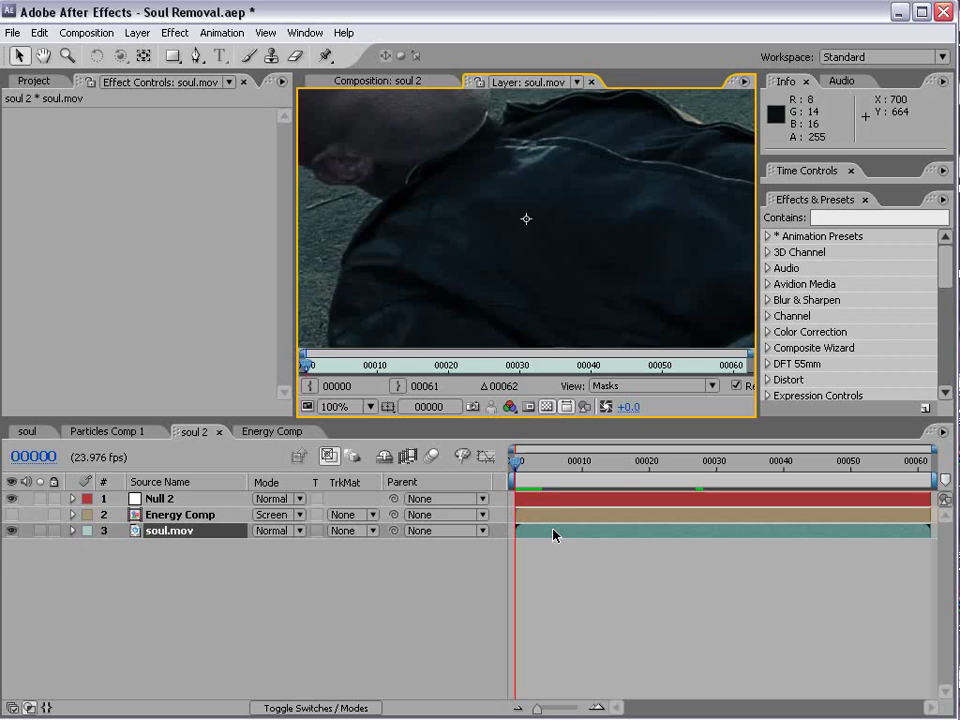
key("comma")
left_click(305, 32)
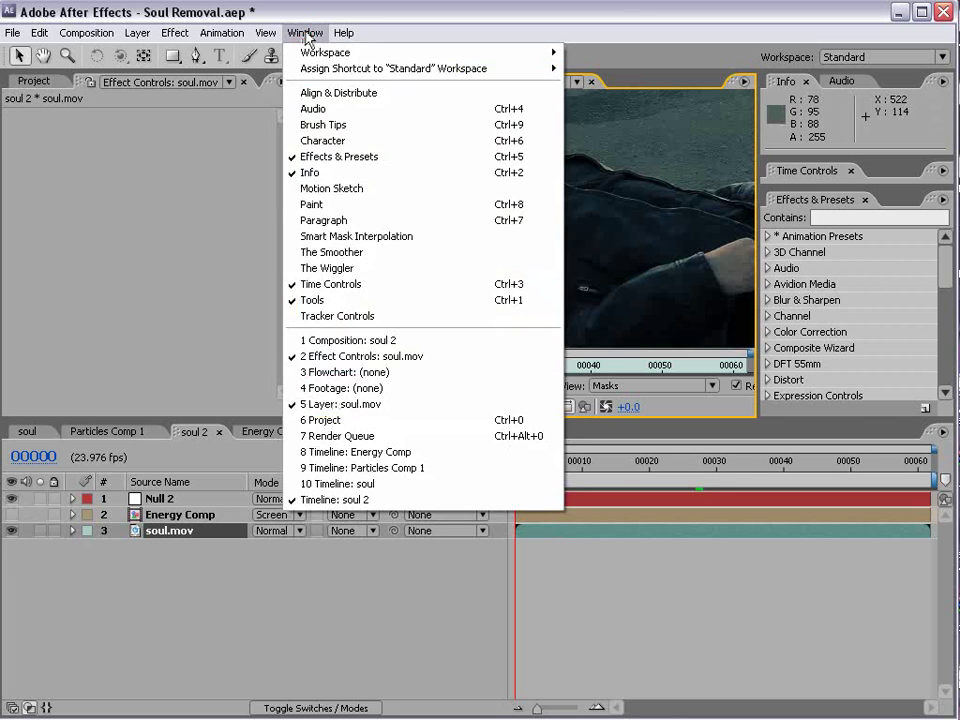
left_click(318, 316)
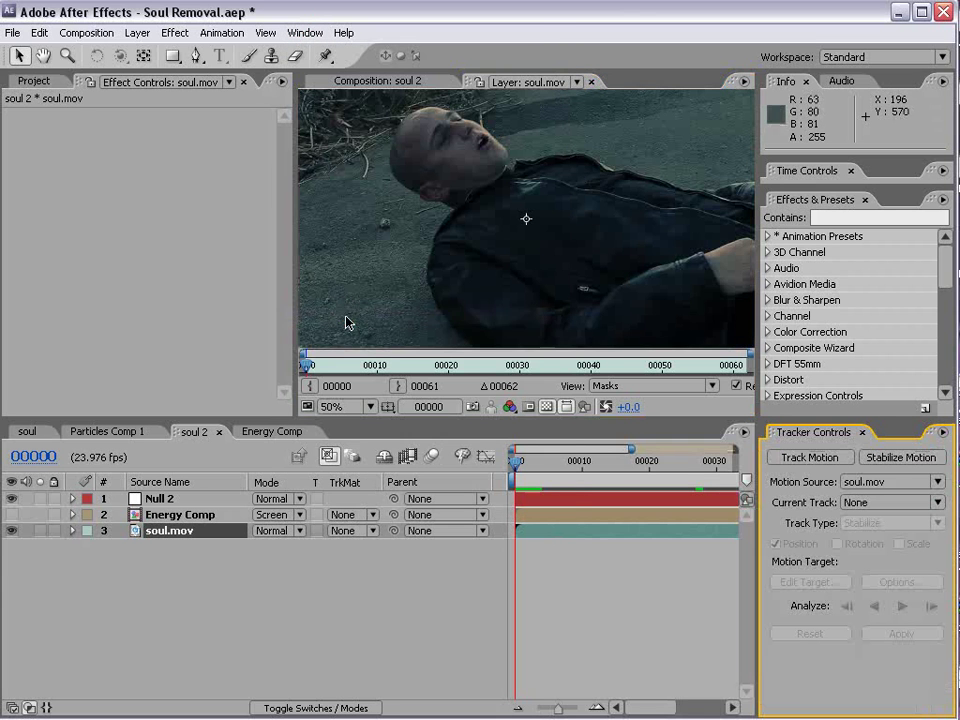
left_click(808, 458)
- Place the track point on the man's mouth and analyze the track forward
key("period")
left_click_drag(467, 158, 553, 268)
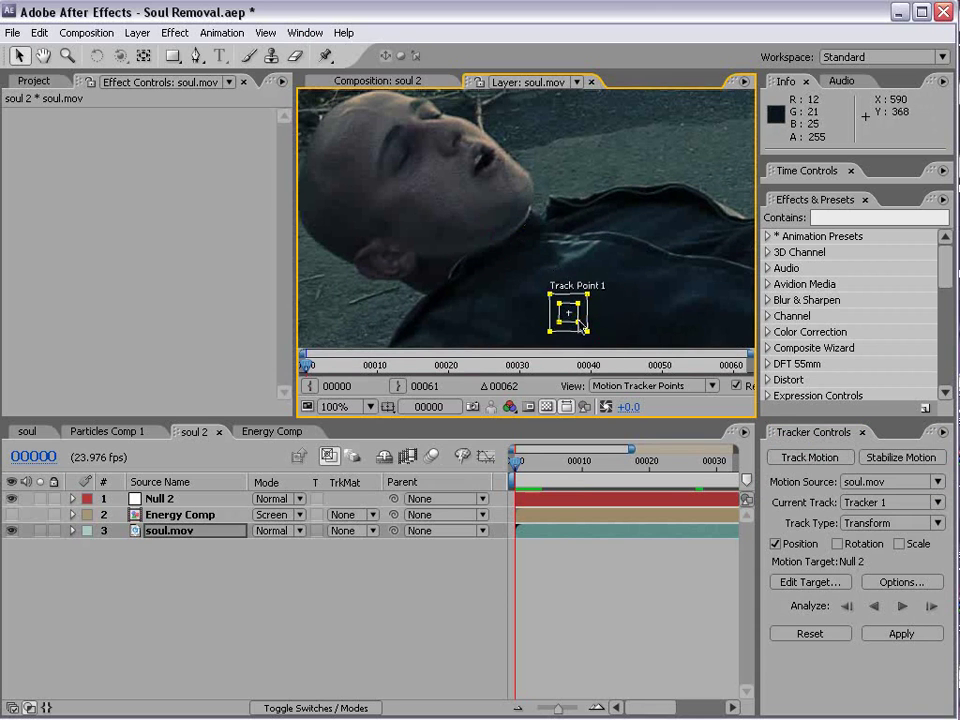
mouse_move(581, 322)
left_mouse_down()
mouse_move(602, 348)
mouse_move(583, 316)
left_mouse_up()
key("space")
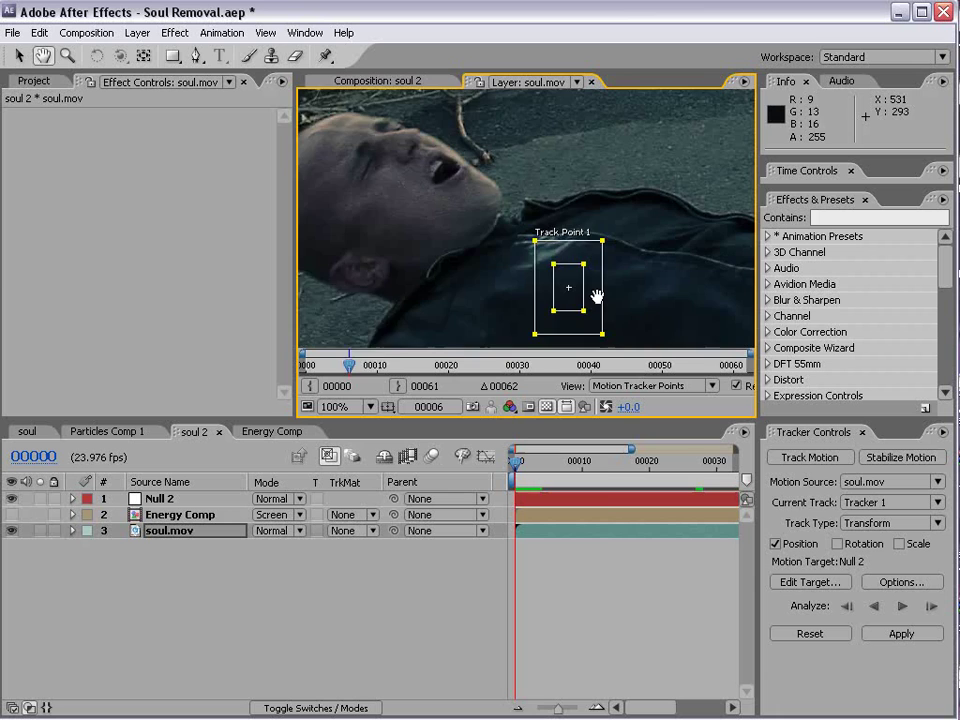
key("space")
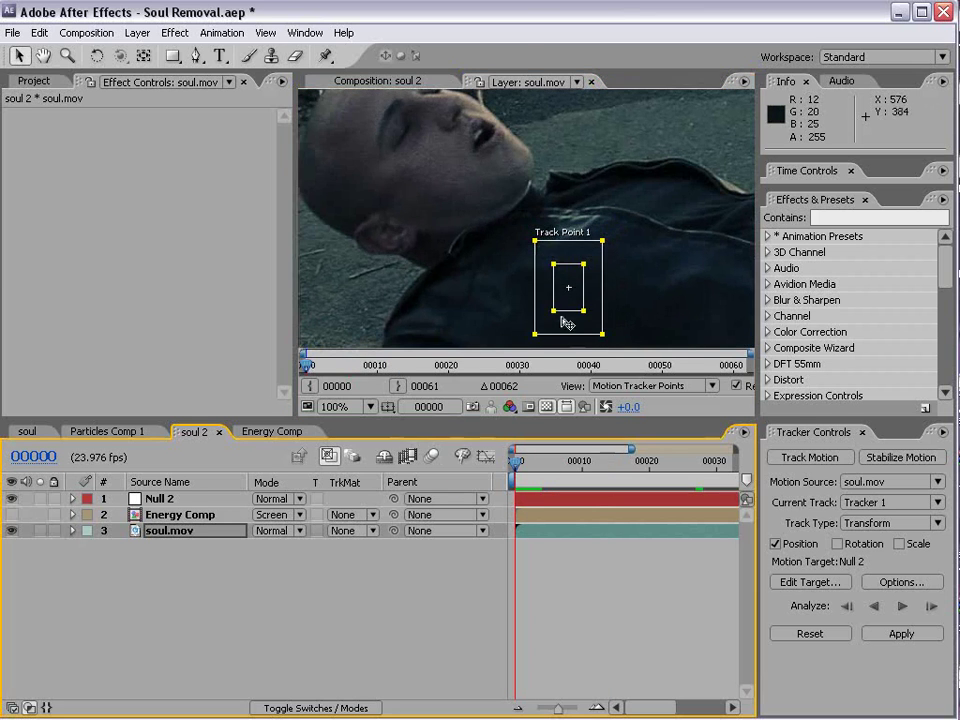
left_click_drag(563, 312, 508, 167)
scroll(489, 216, "down", 2)
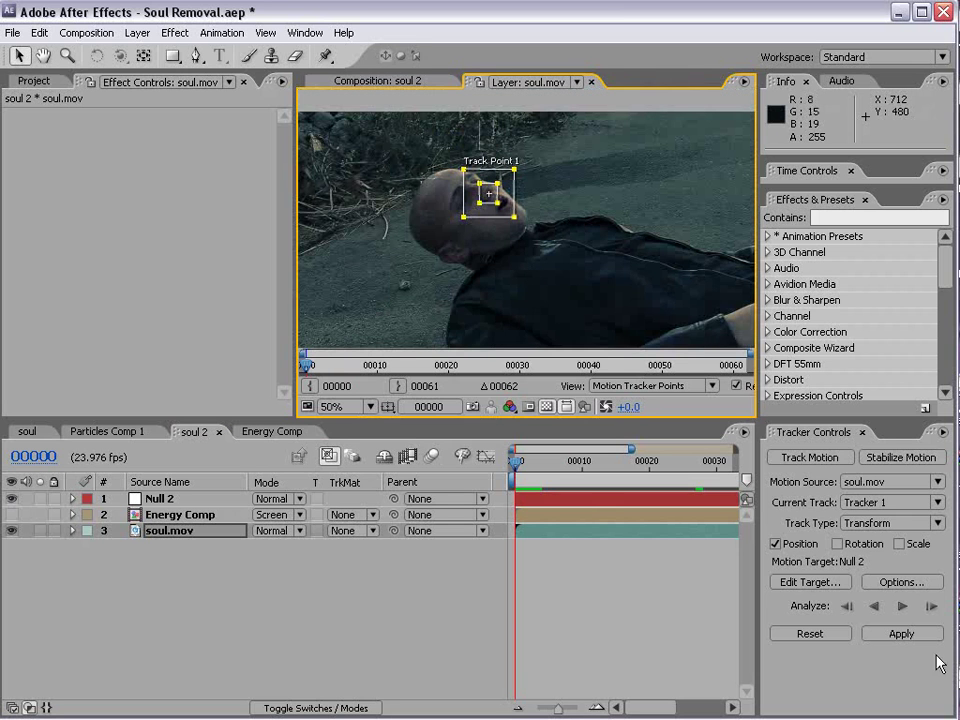
left_click(902, 607)
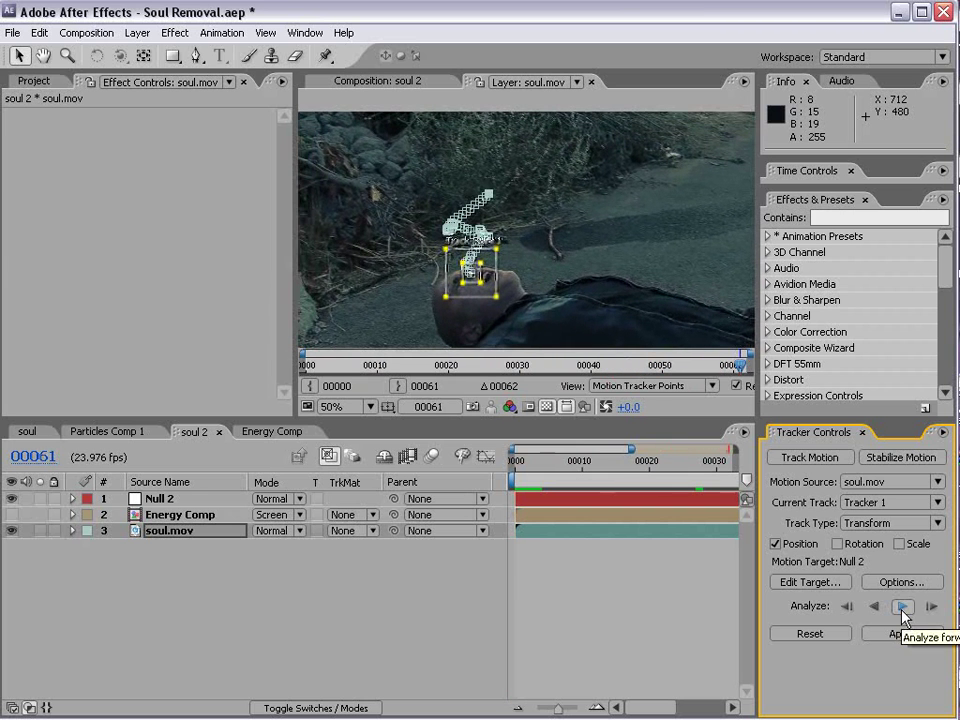
- Apply the tracked X and Y motion to Null 2 as its target
left_click(816, 582)
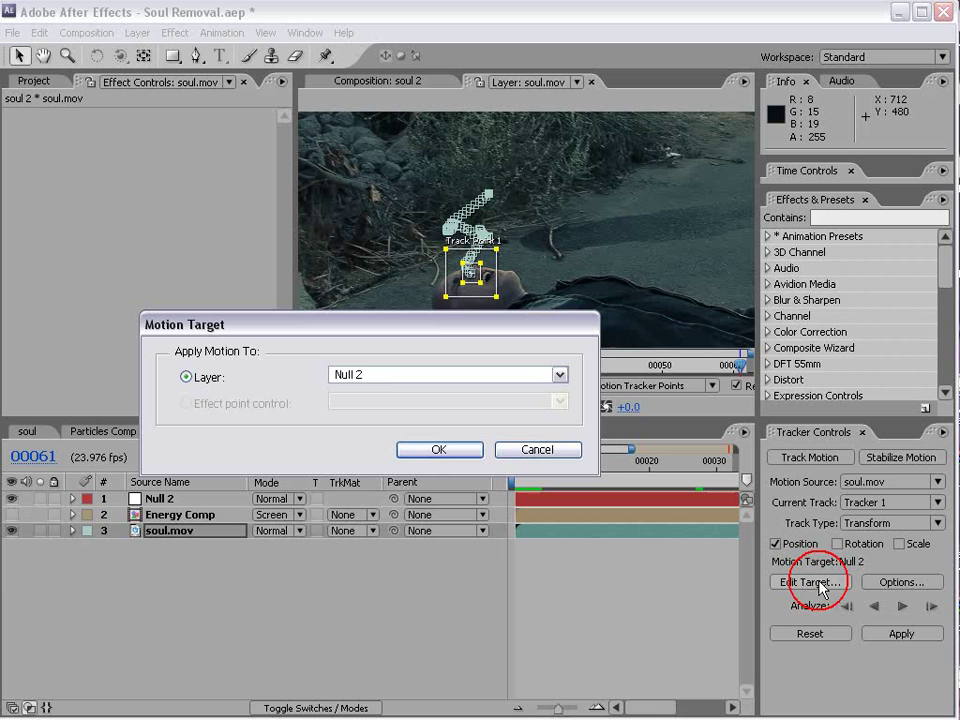
left_click(440, 450)
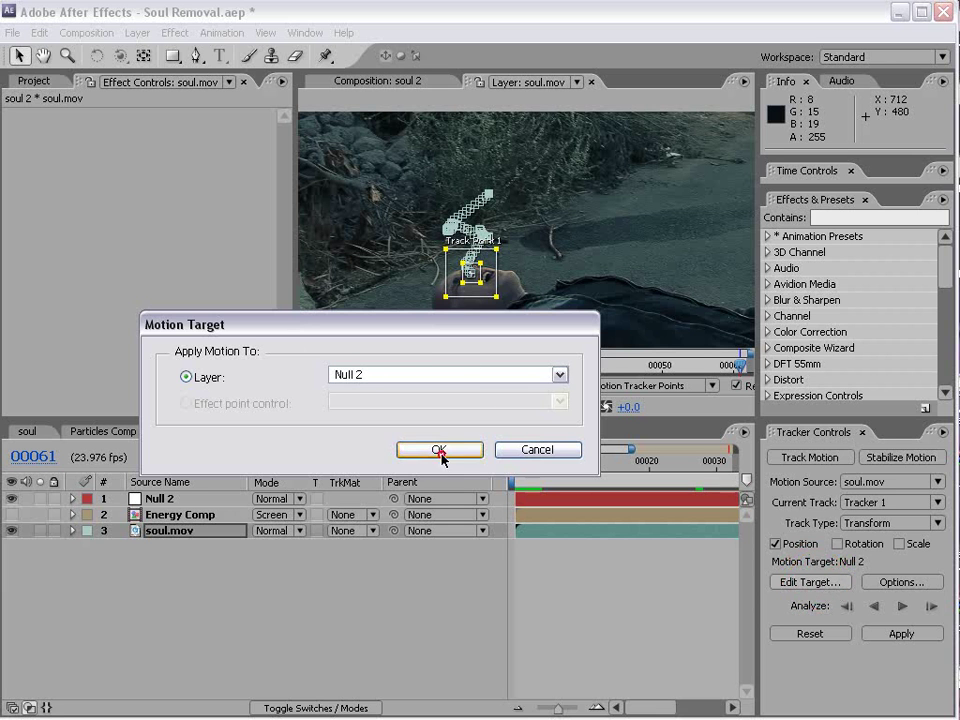
left_click(891, 635)
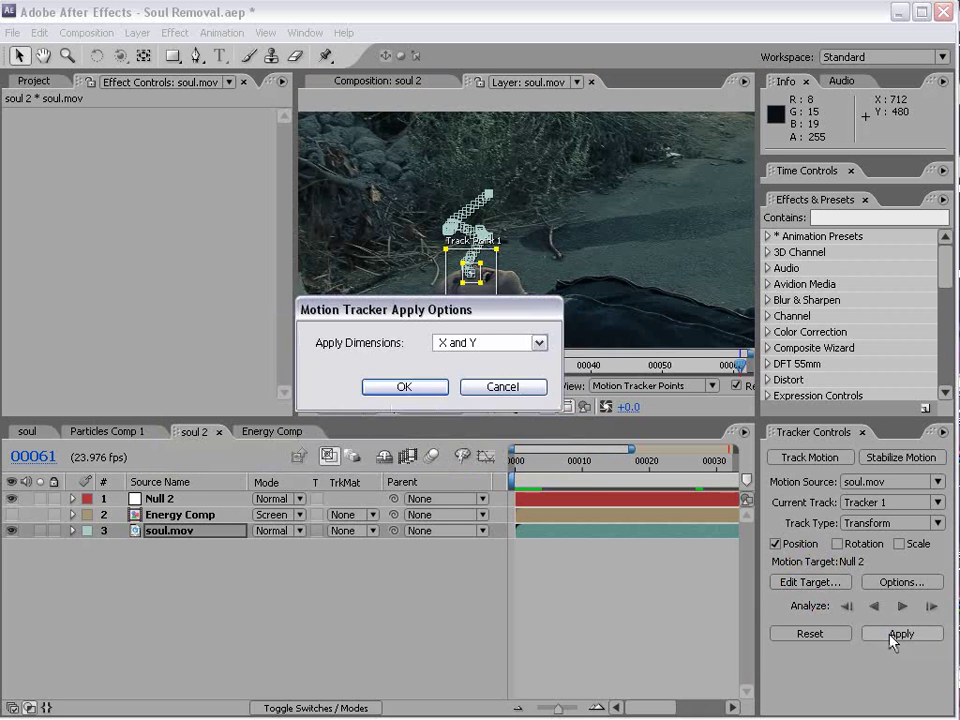
left_click(403, 386)
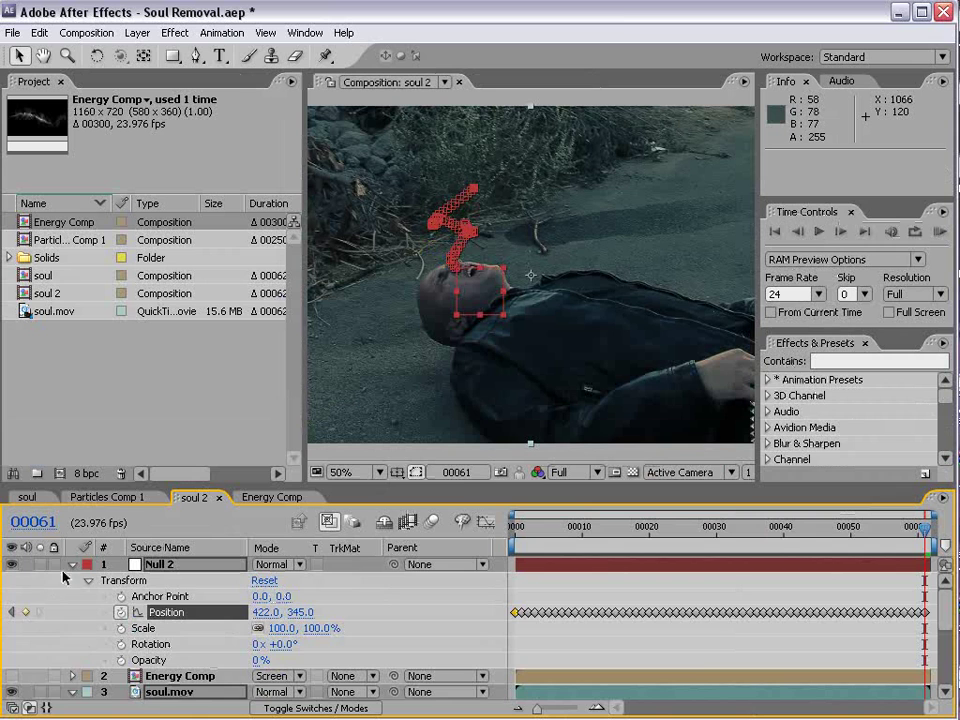
- Rotate Energy Comp to about -35° and move it up and right from the mouth
left_click(72, 564)
left_click_drag(167, 487, 167, 463)
left_click(186, 587)
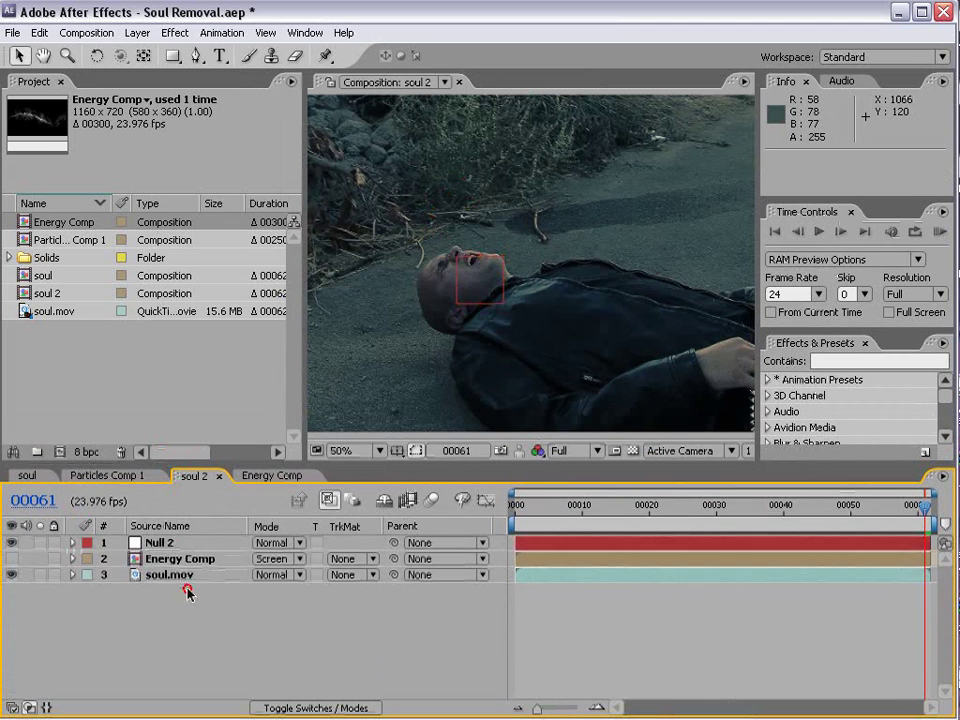
left_click(187, 559)
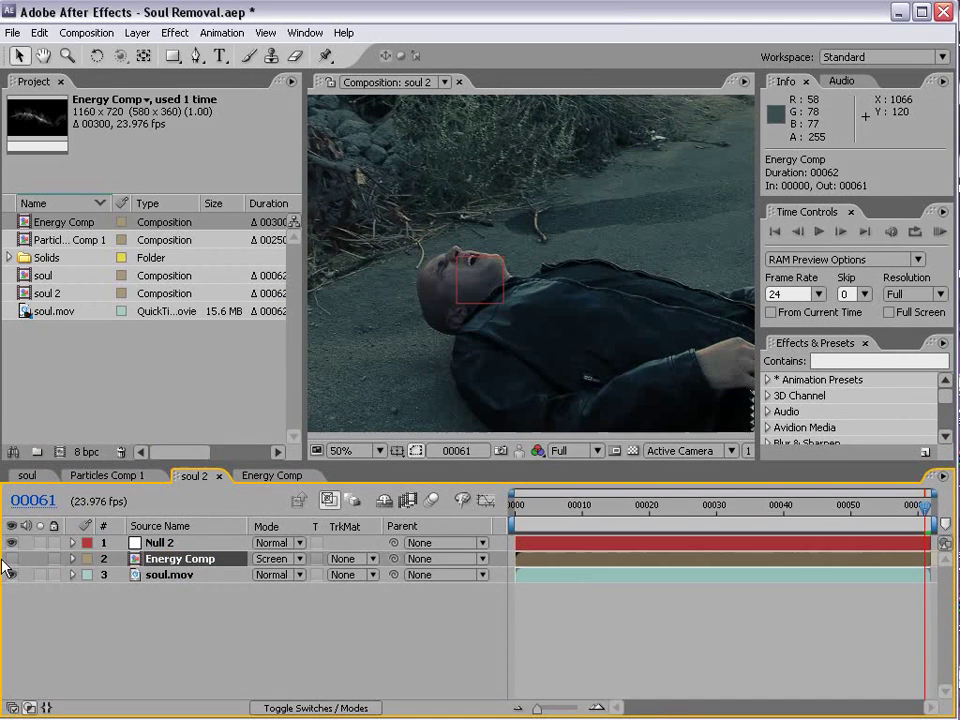
key("comma")
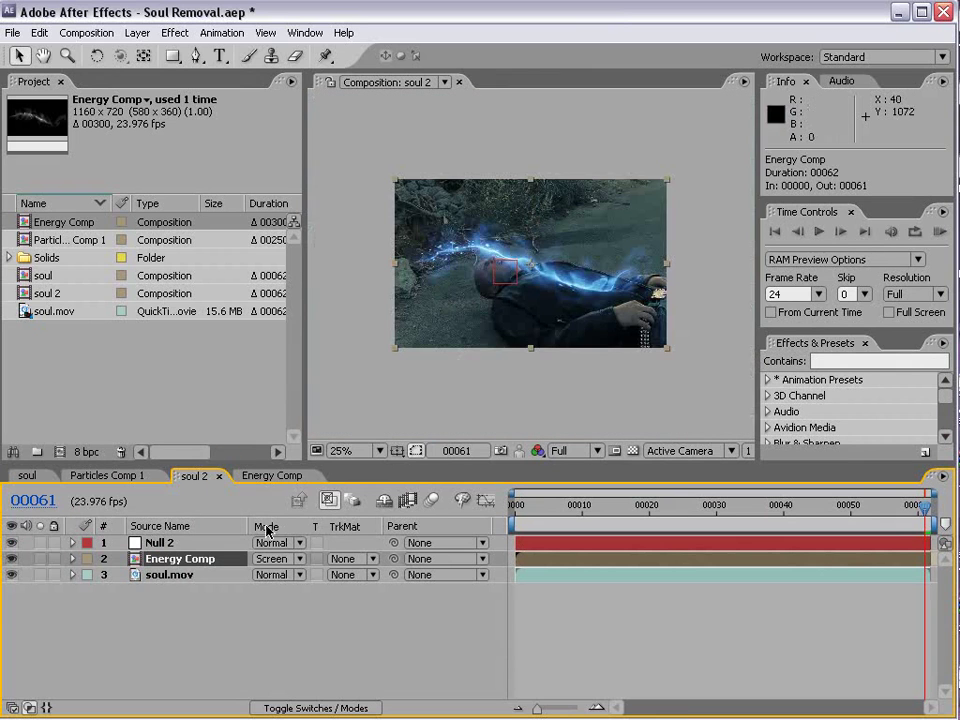
key("w")
left_click_drag(600, 328, 604, 253)
key("v")
left_click_drag(490, 362, 564, 289)
key("period")
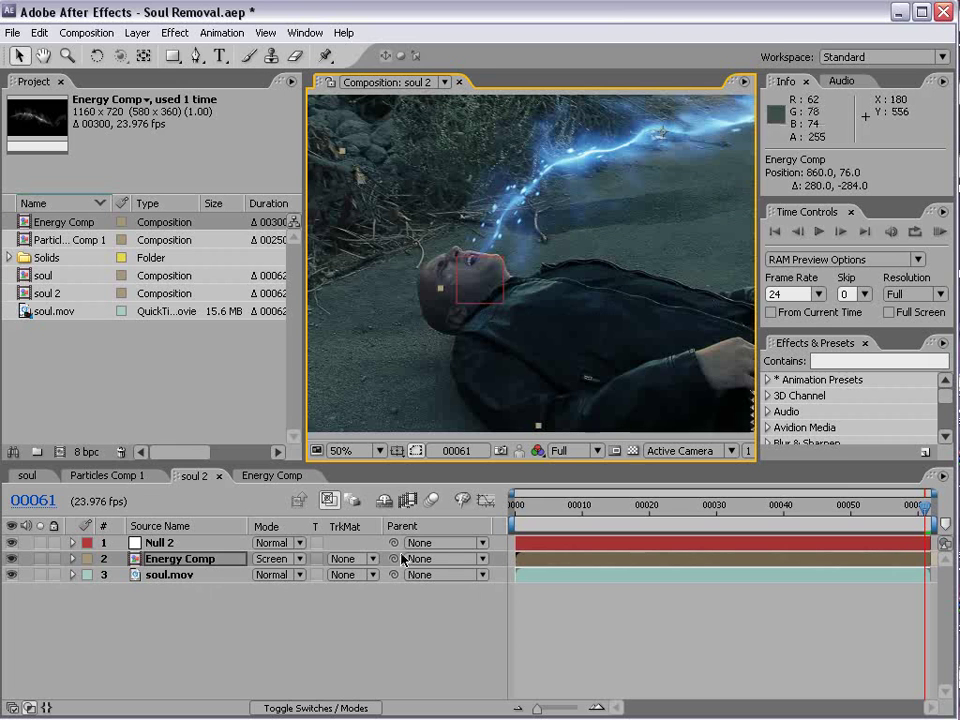
- Parent Energy Comp to Null 2, then re-angle the stream and shift it 84 px left
left_click_drag(394, 559, 155, 543)
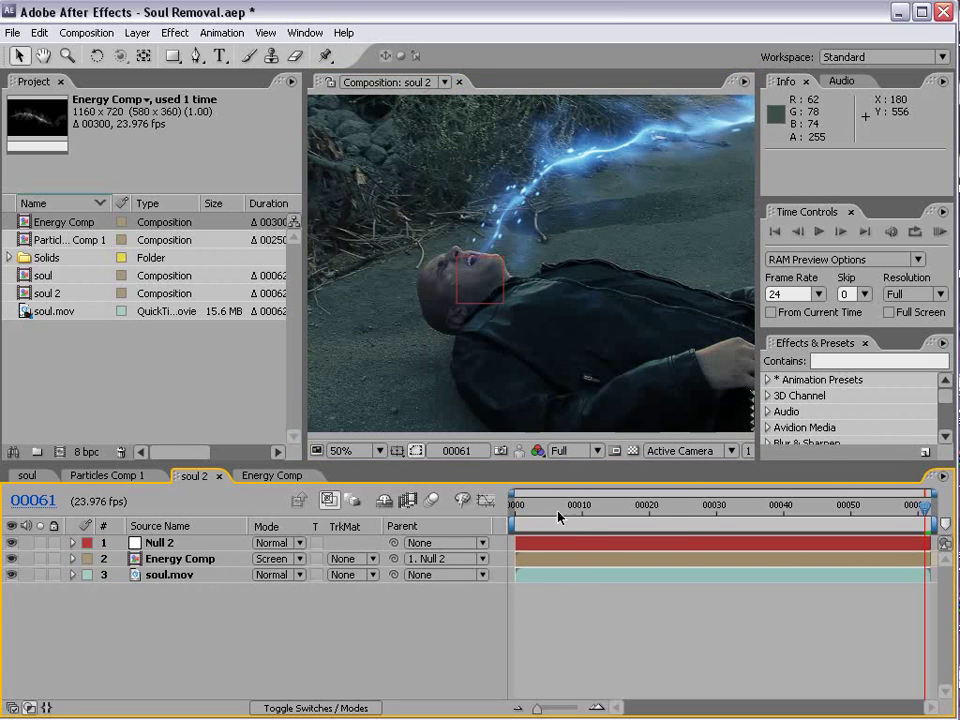
left_click_drag(935, 512, 853, 517)
left_click(596, 560)
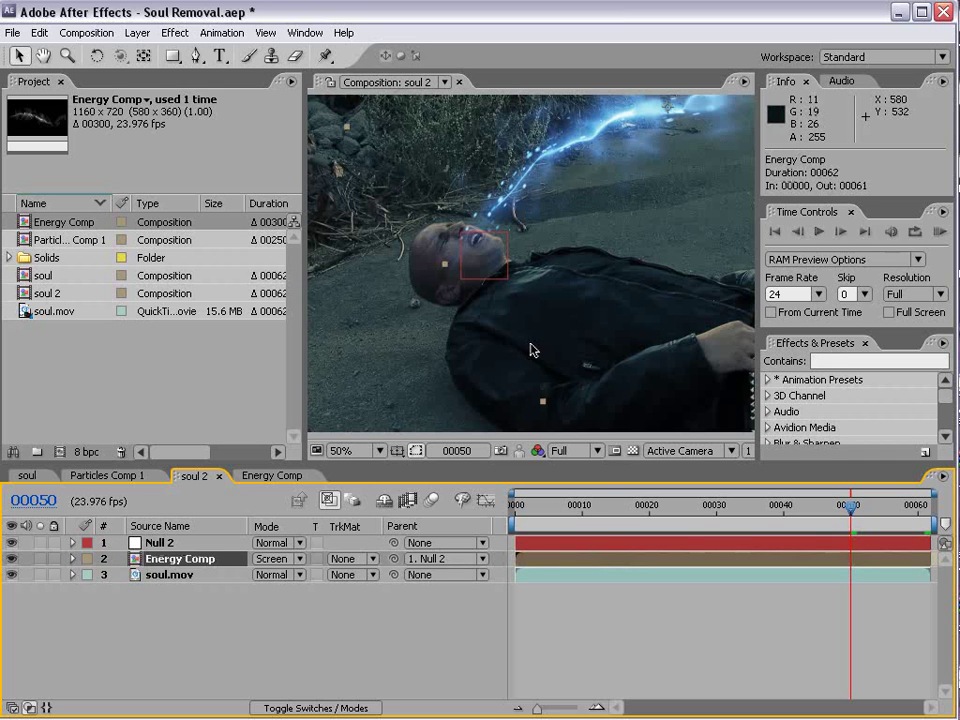
key("comma")
key("w")
left_click_drag(677, 160, 650, 282)
left_click_drag(548, 272, 491, 270)
key("v")
left_click_drag(584, 243, 559, 253)
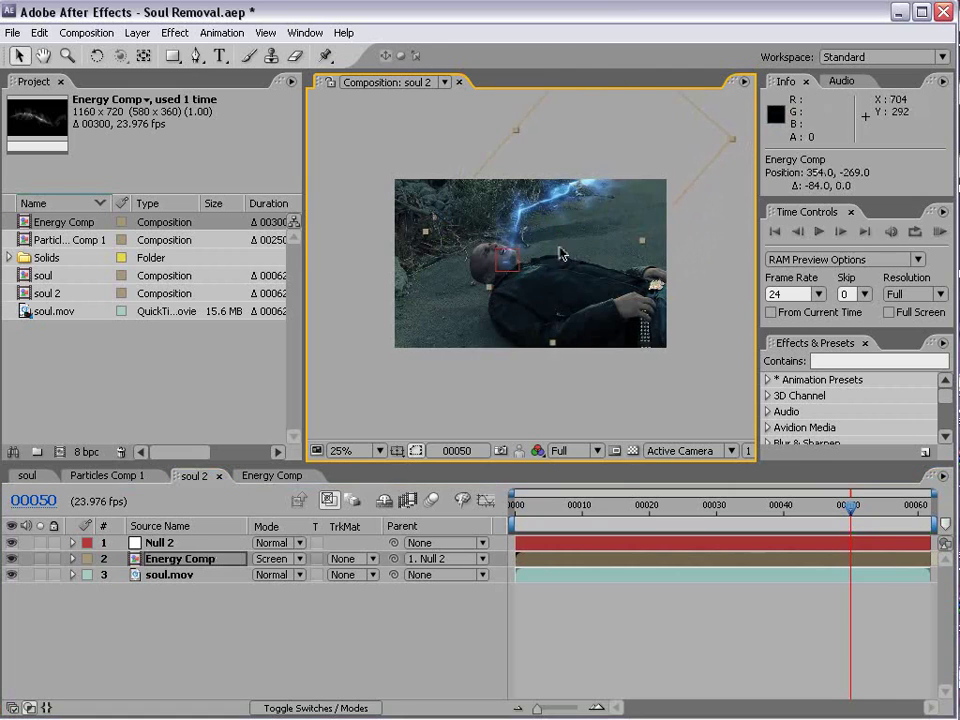
key("period")
- Review the stream from the shot's start, keeping the original layer timing, and frame the man's head
left_click_drag(527, 521, 914, 511)
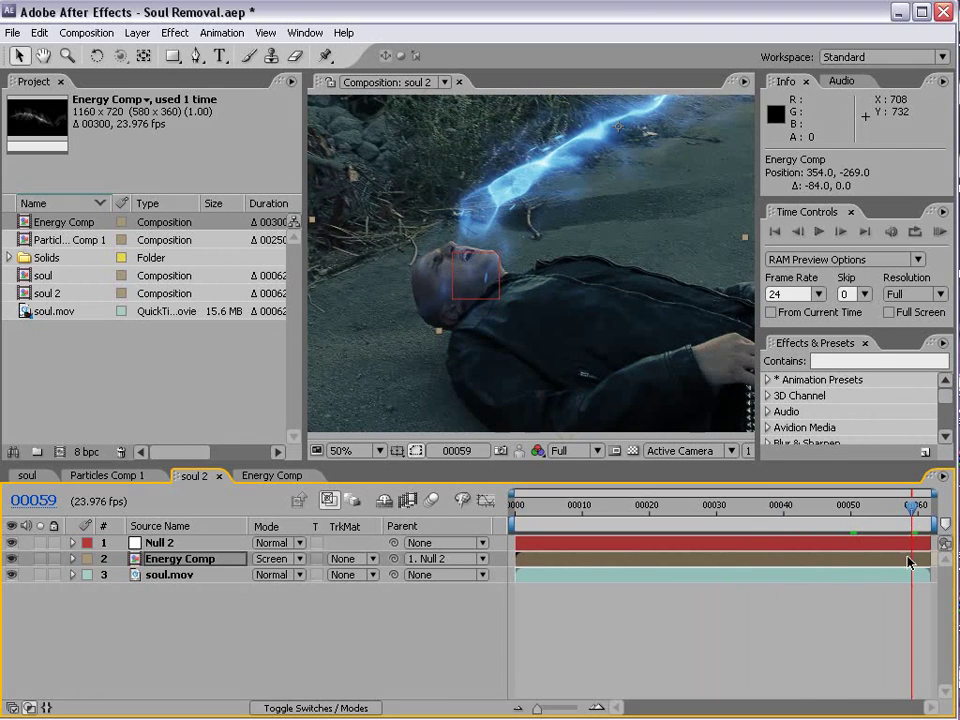
left_click_drag(910, 562, 935, 566)
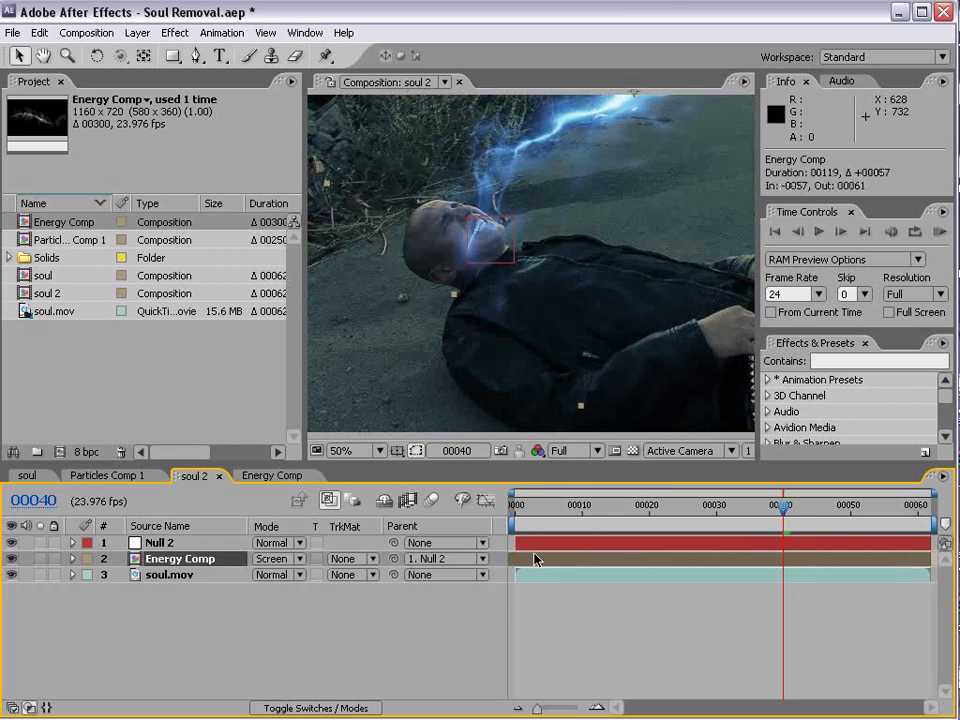
key("ctrl+z")
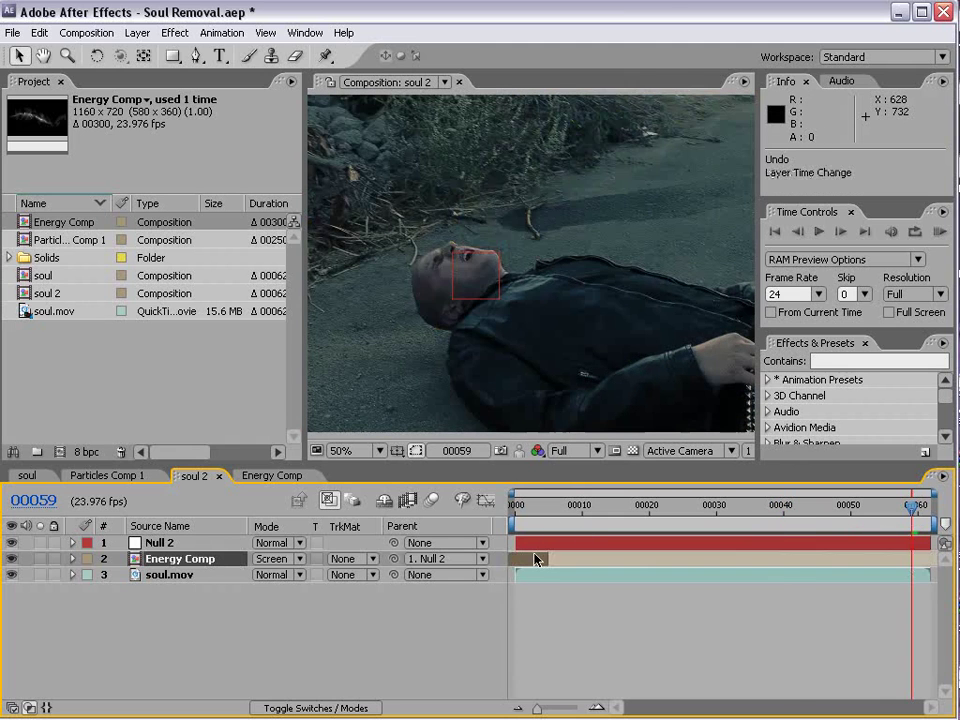
left_click_drag(530, 519, 784, 519)
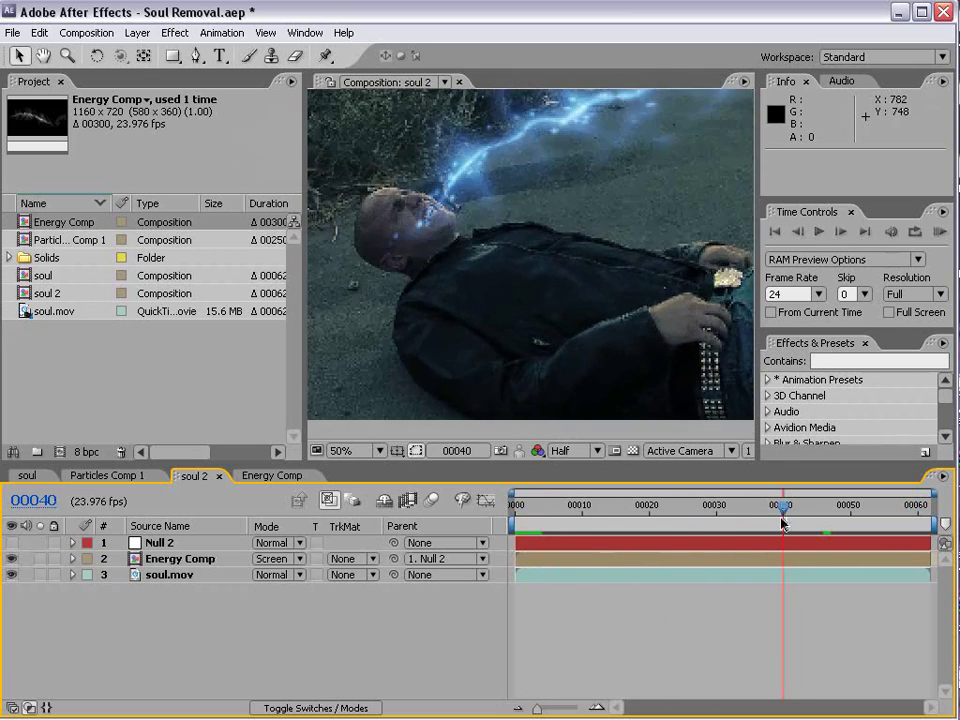
key("space")
left_click_drag(435, 221, 497, 275)
- Draw a closed Pen mask on Energy Comp around the man's head and chest
scroll(497, 275, "up", 1)
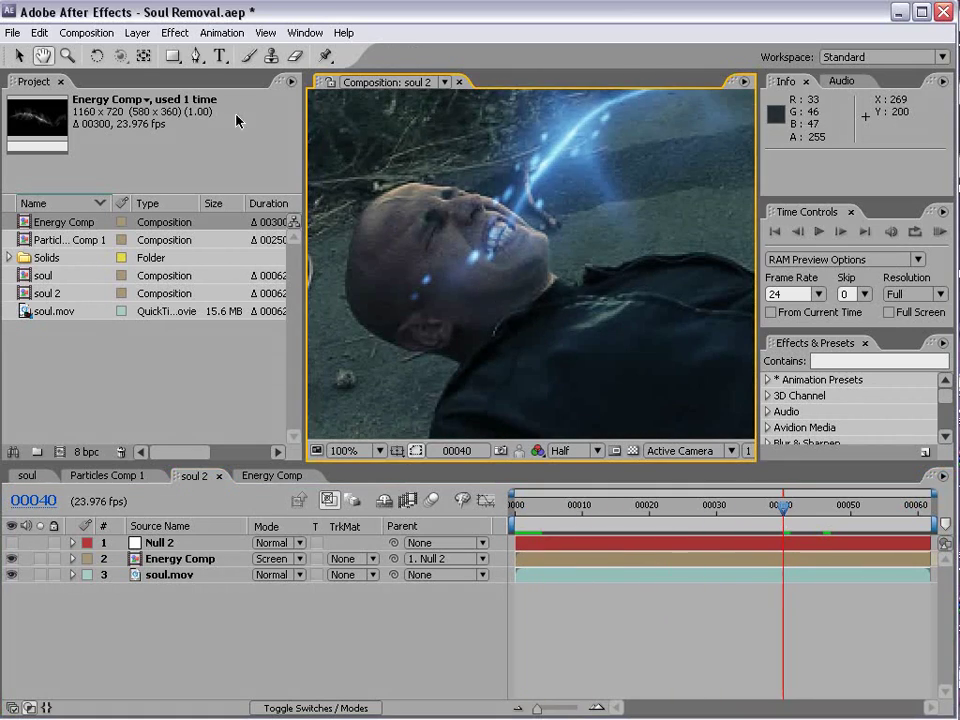
left_click(198, 56)
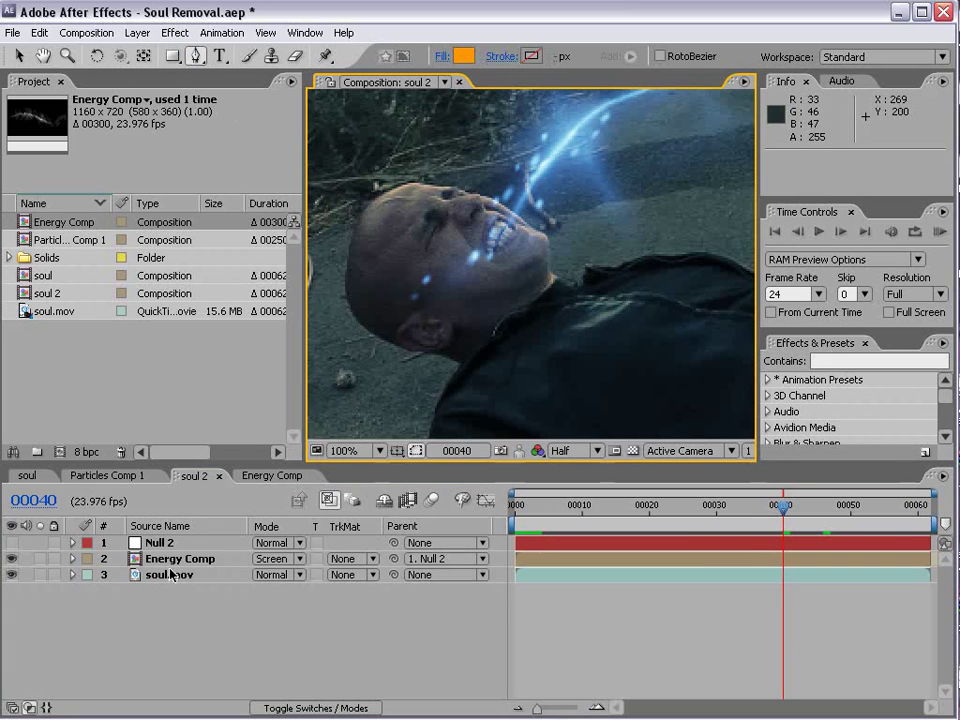
left_click(213, 555)
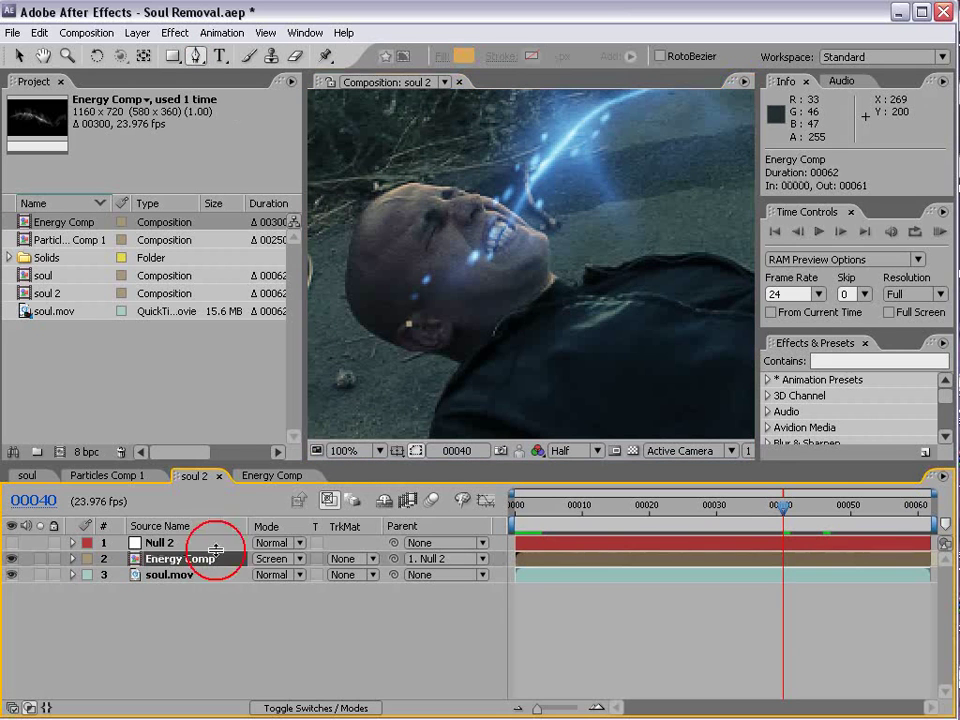
left_click(414, 105)
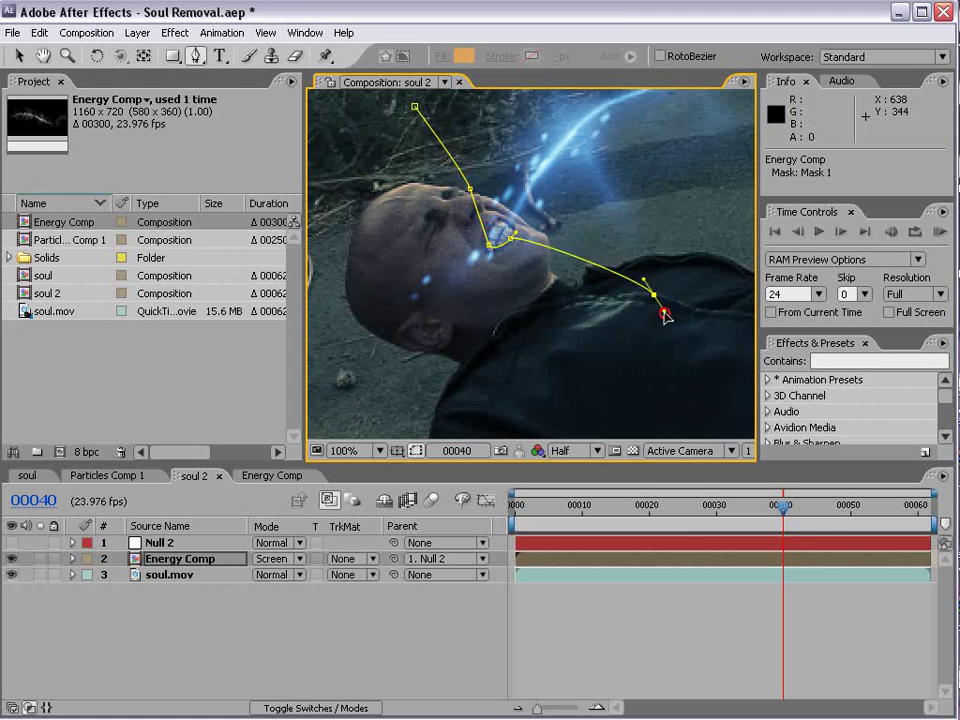
left_click_drag(665, 316, 666, 318)
key("comma")
left_click_drag(573, 398, 530, 402)
left_click_drag(367, 359, 341, 314)
left_click_drag(341, 252, 356, 238)
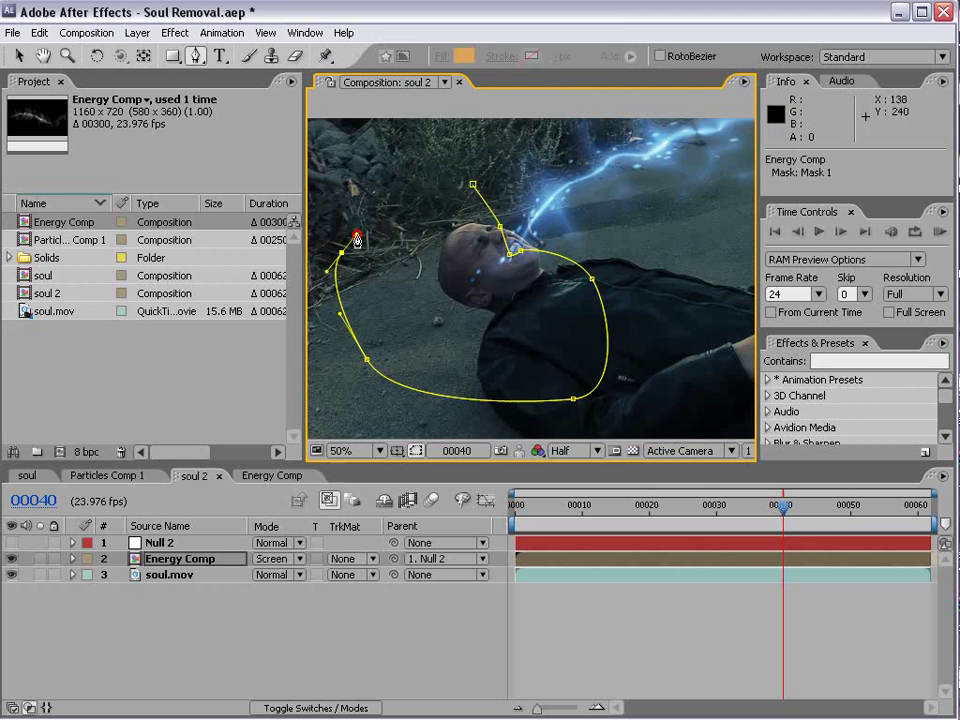
left_click(473, 187)
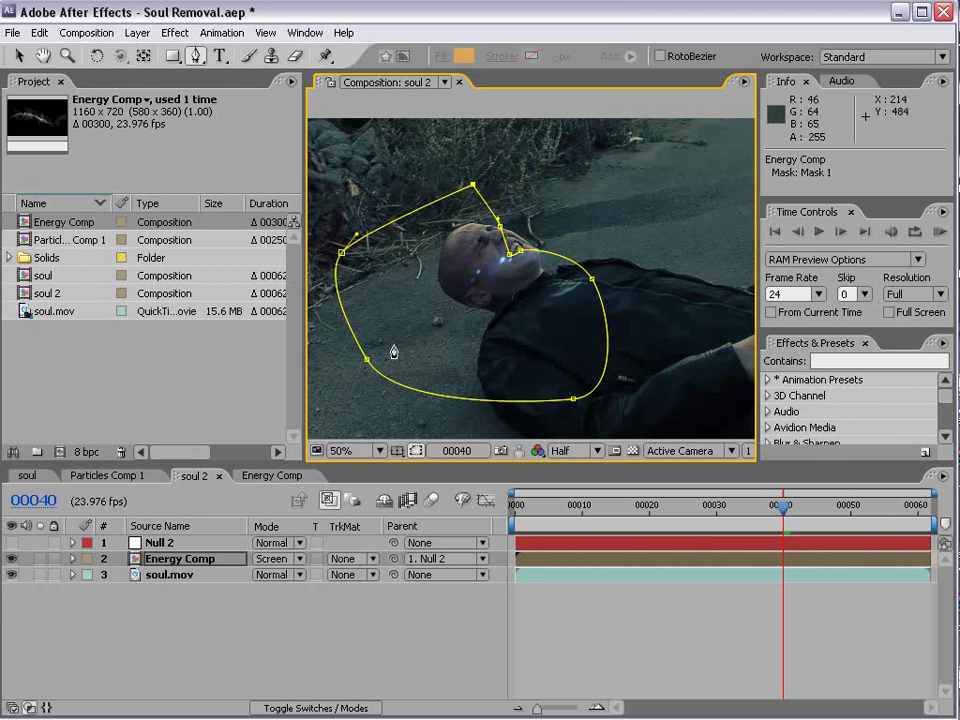
- Set Mask 1 to Subtract with a 5-pixel Mask Feather
key("m")
key("v")
left_click(291, 580)
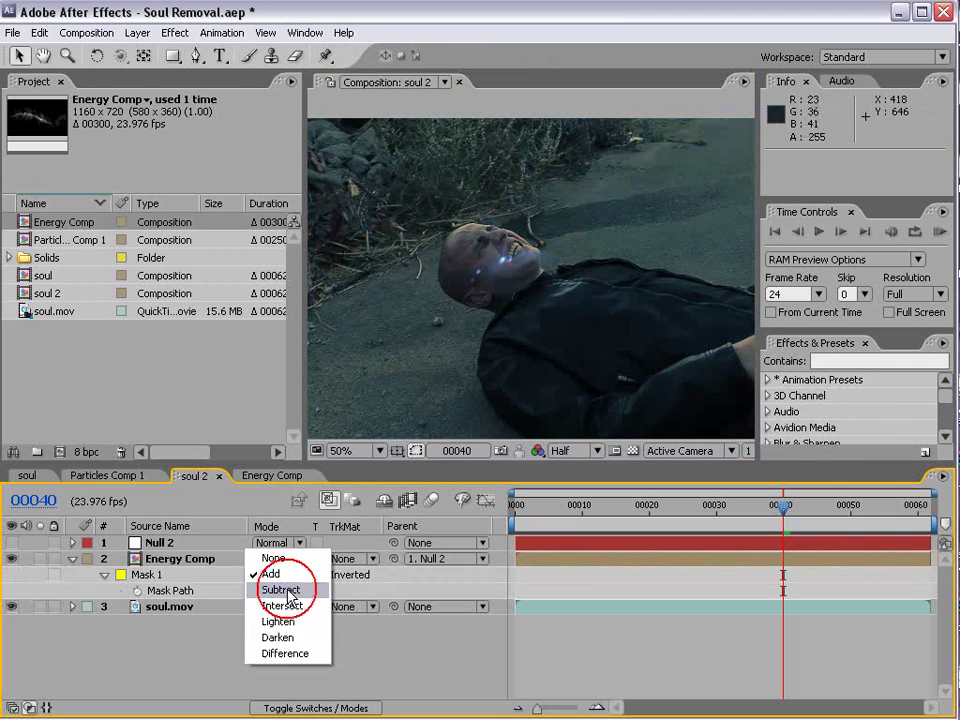
left_click(291, 588)
scroll(561, 235, "up", 2)
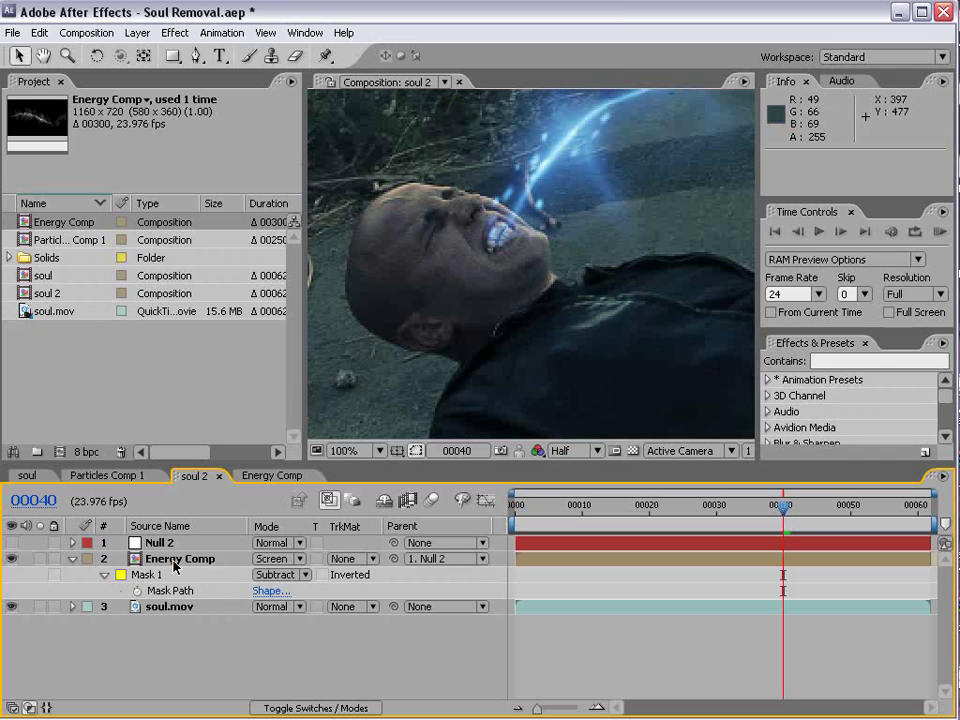
key("f")
left_click(300, 591)
key("Return")
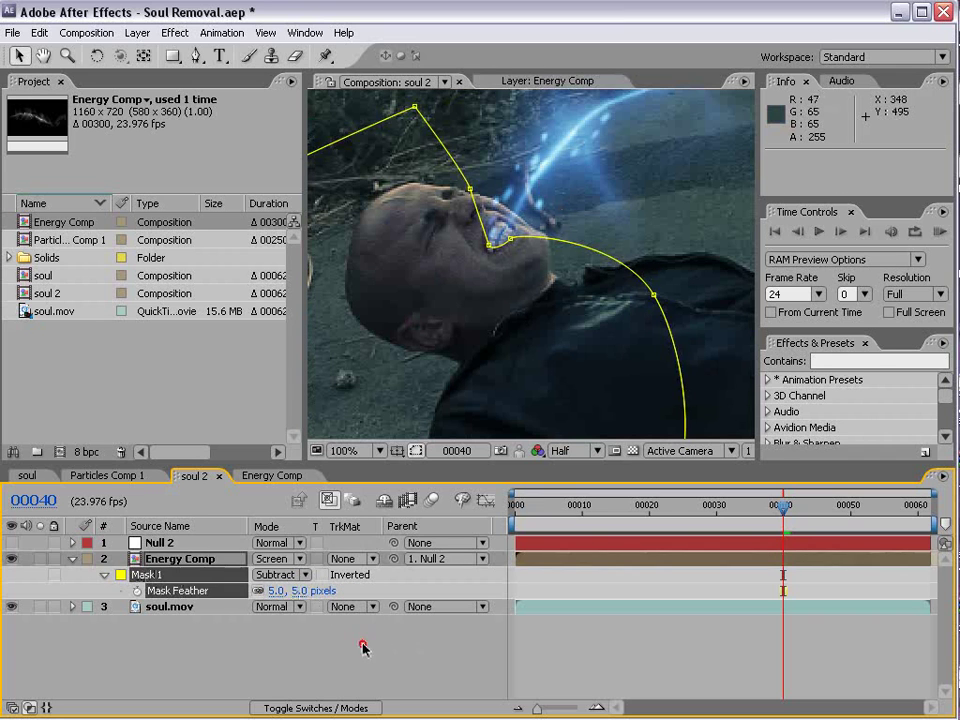
left_click(184, 562)
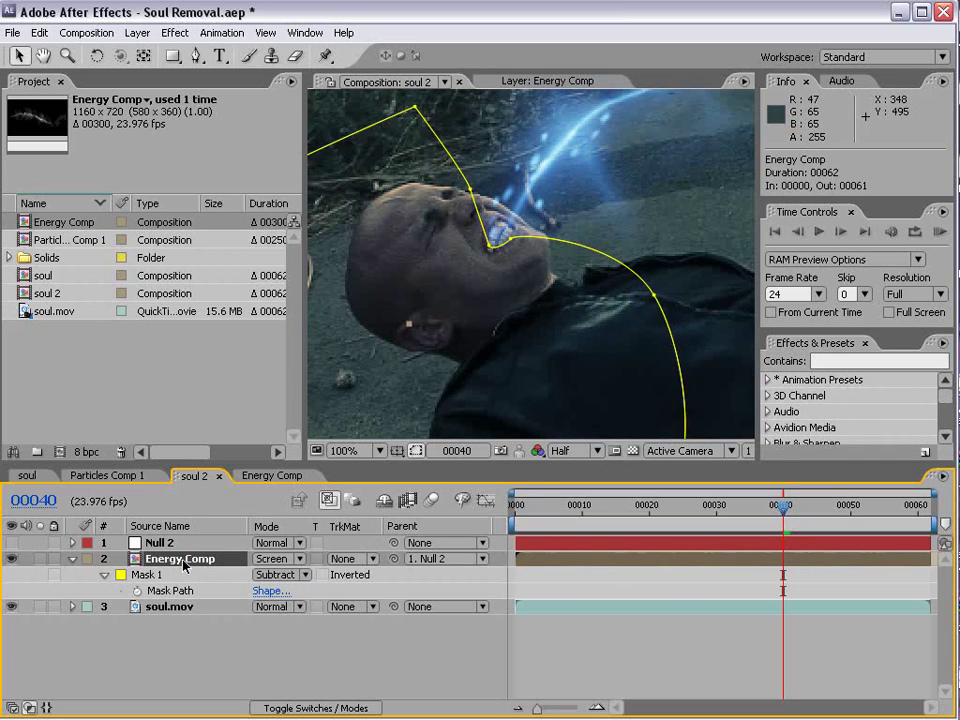
- Keyframe Mask 1's path at 00040, then realign it with the mouth at 00061 and 00015
left_click(104, 576)
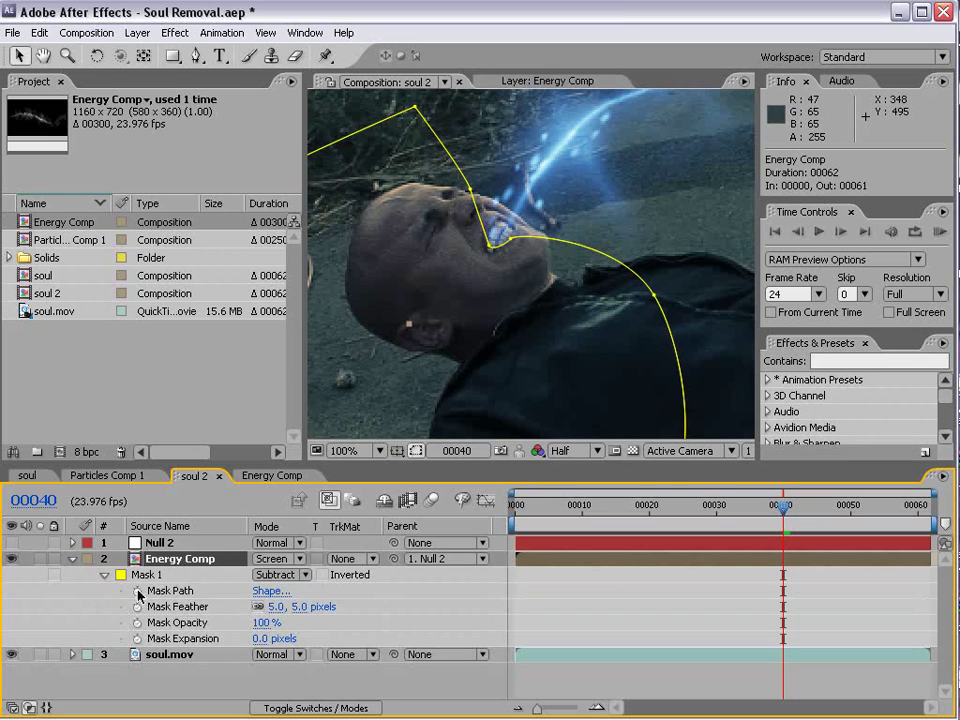
left_click(137, 590)
left_click_drag(838, 509, 940, 521)
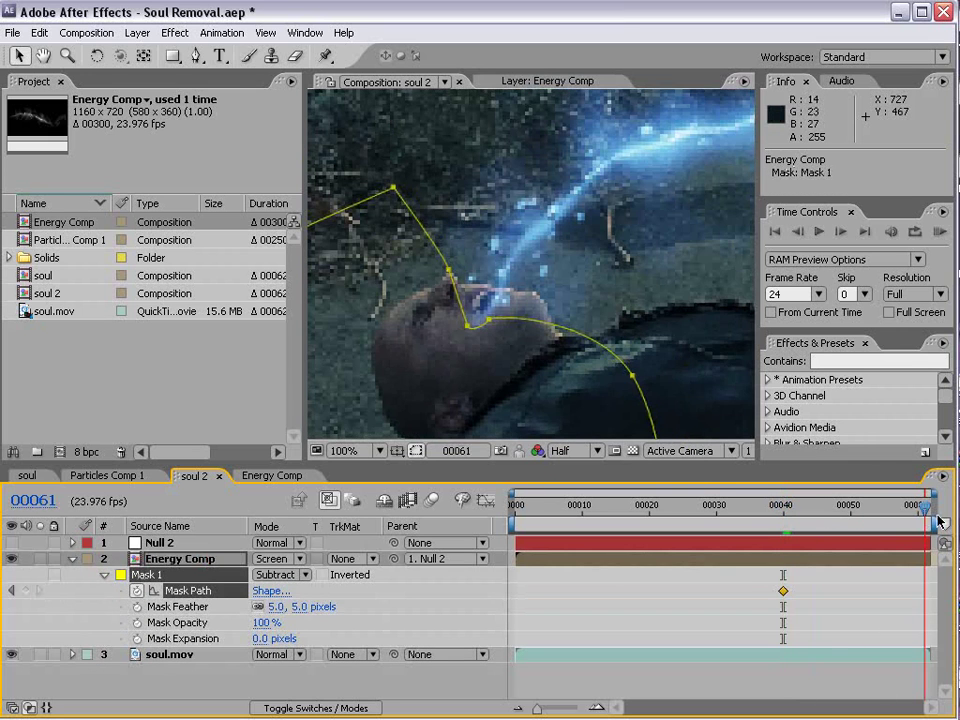
left_click_drag(493, 326, 497, 305)
left_click_drag(866, 509, 616, 527)
left_click_drag(445, 238, 452, 234)
- Scrub through the shot to check the masked stream follows the mouth
left_click(556, 520)
left_click_drag(556, 522, 482, 533)
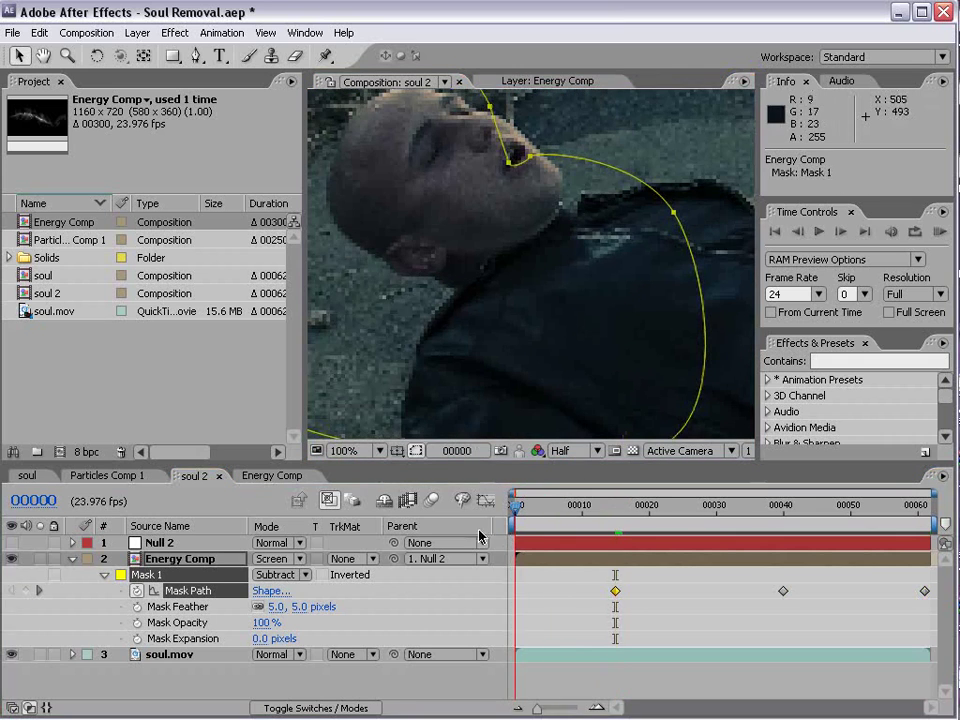
left_click_drag(545, 530, 602, 527)
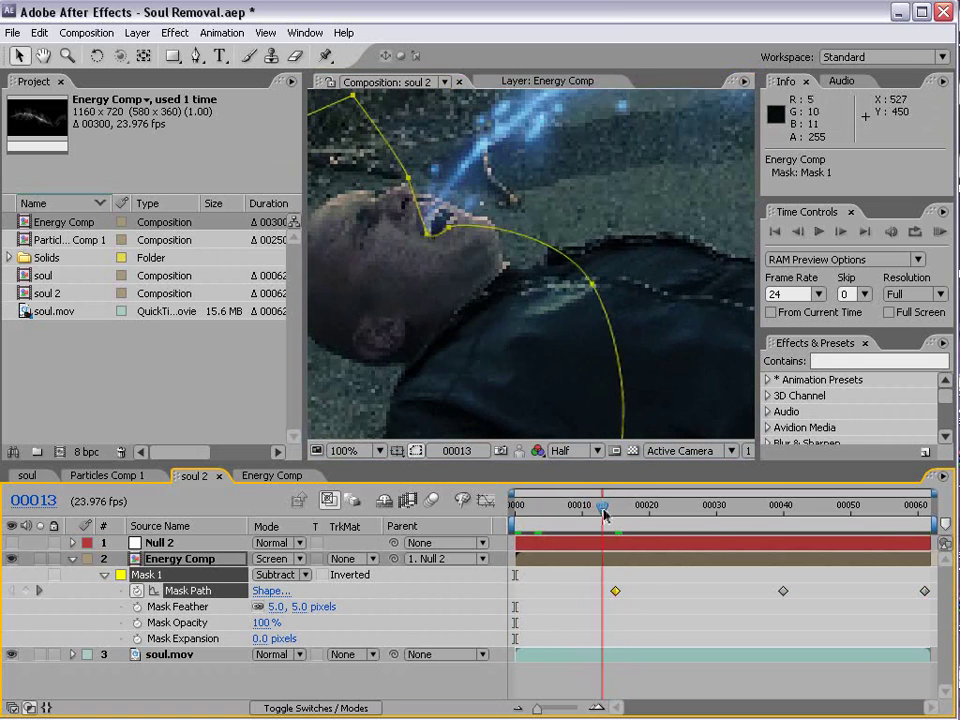
left_click(476, 261)
scroll(604, 216, "down", 2)
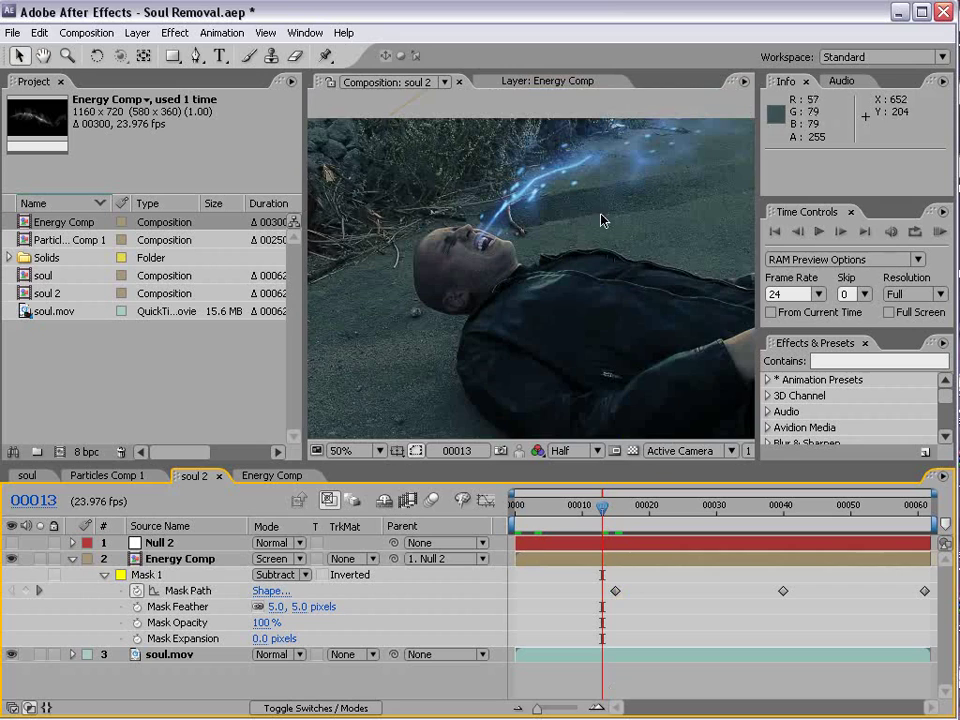
left_click_drag(604, 216, 568, 289)
left_click_drag(609, 506, 860, 524)
- Duplicate Energy Comp, squash the copy, and angle it up from the man's eye
left_click(180, 558)
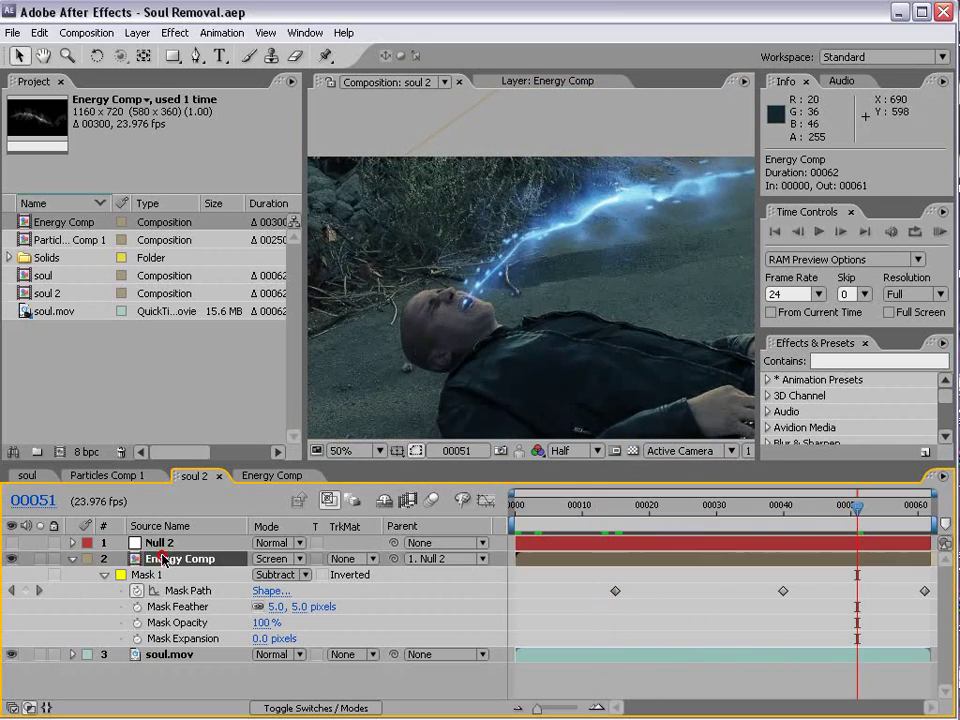
key("ctrl+d")
scroll(557, 206, "down", 2)
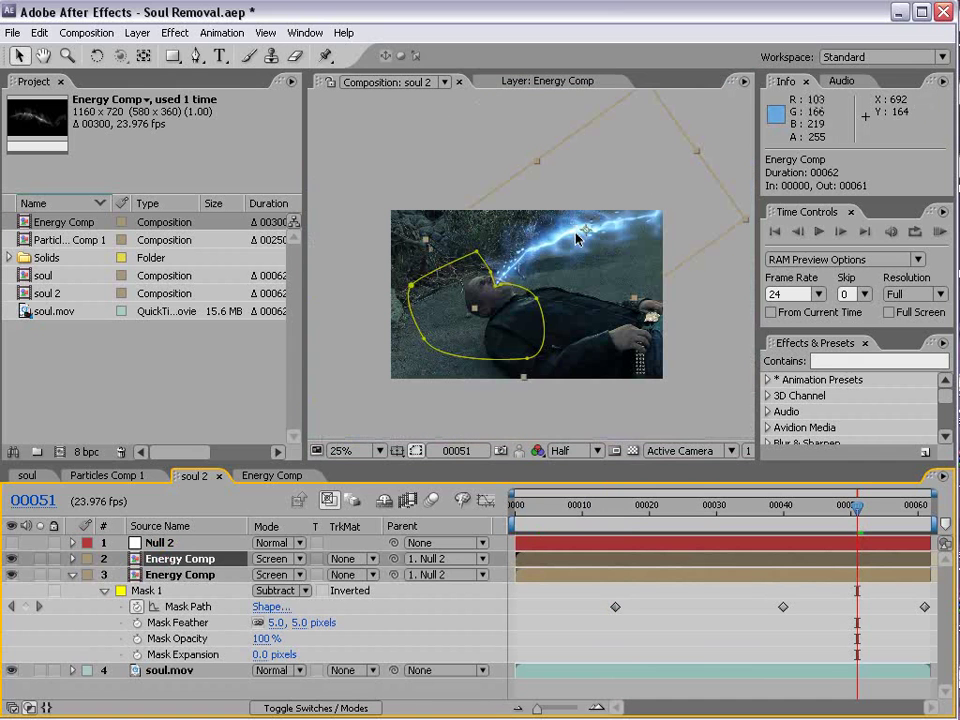
left_click_drag(637, 303, 632, 292)
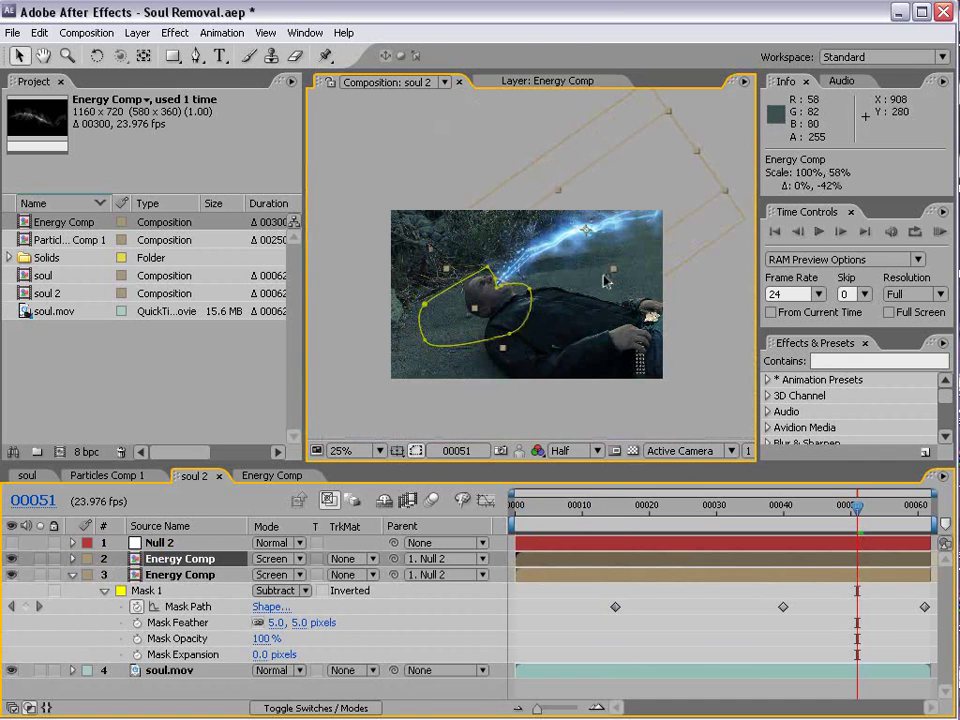
key("w")
left_click_drag(596, 240, 520, 199)
key("v")
scroll(470, 290, "up", 2)
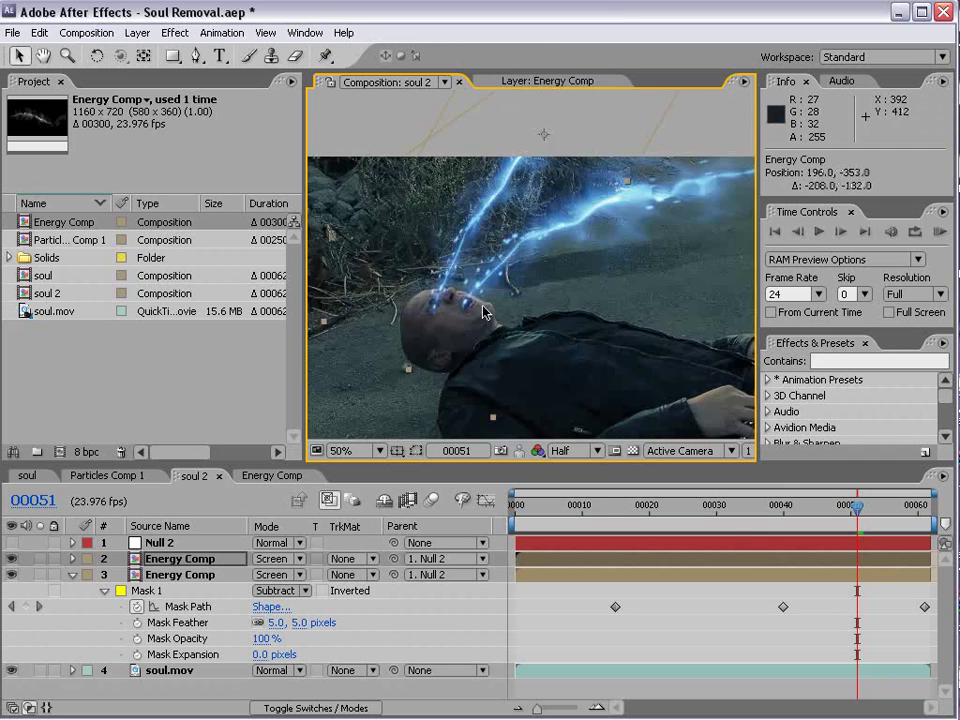
scroll(483, 313, "up", 1)
left_click_drag(365, 288, 421, 263)
- Duplicate Energy Comp again and extend layers 2 and 3 to the comp end
key("ctrl+d")
key("w")
key("v")
key("comma")
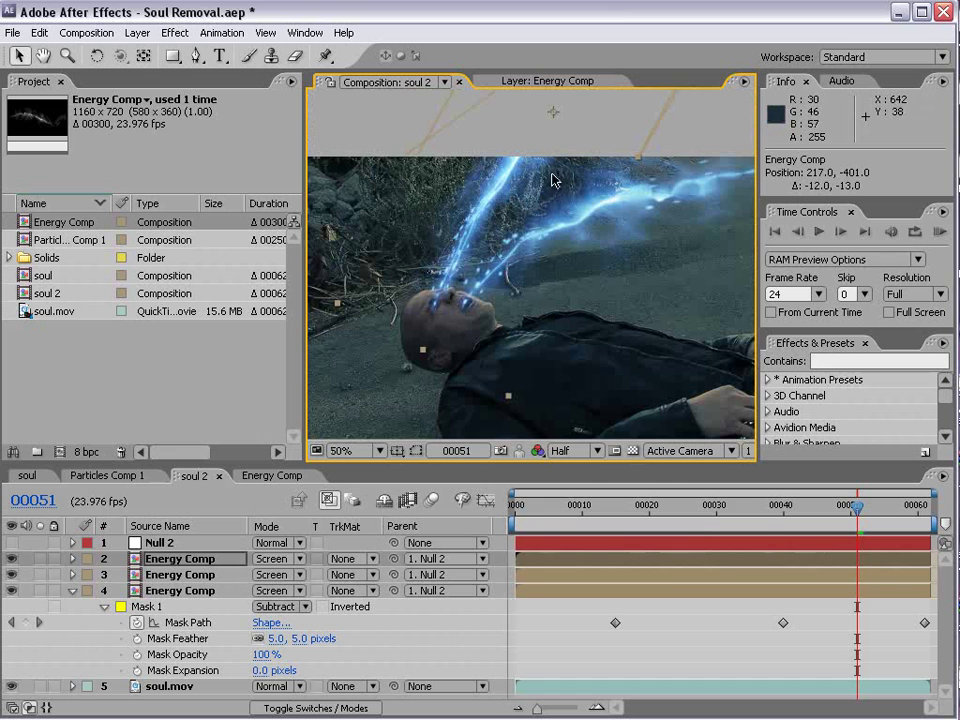
left_click_drag(880, 580, 669, 578)
left_click_drag(850, 555, 494, 571)
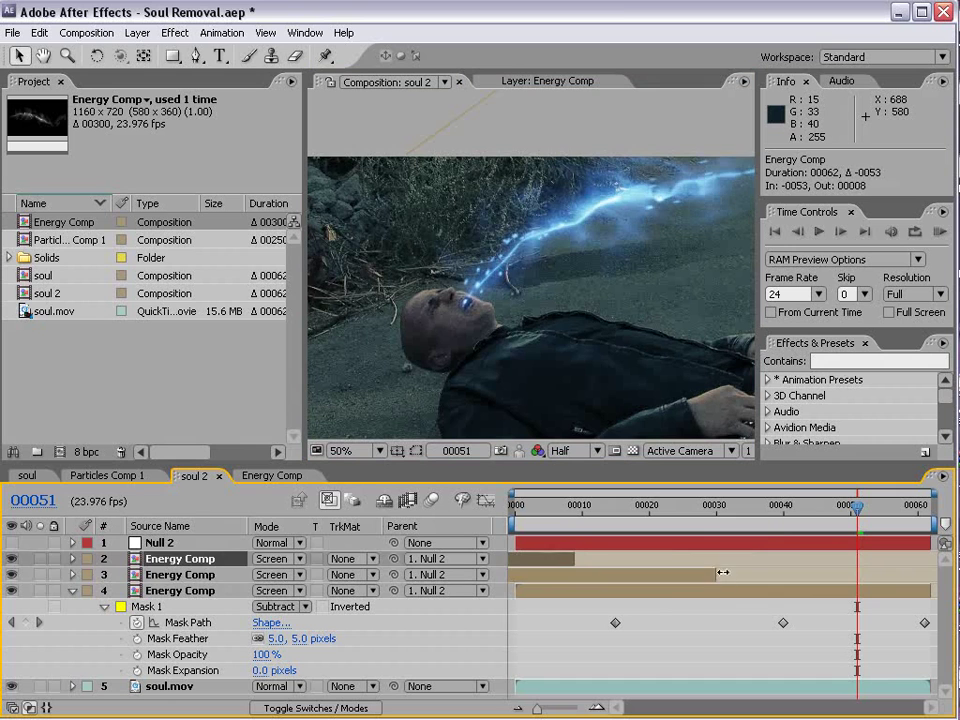
left_click_drag(722, 573, 945, 585)
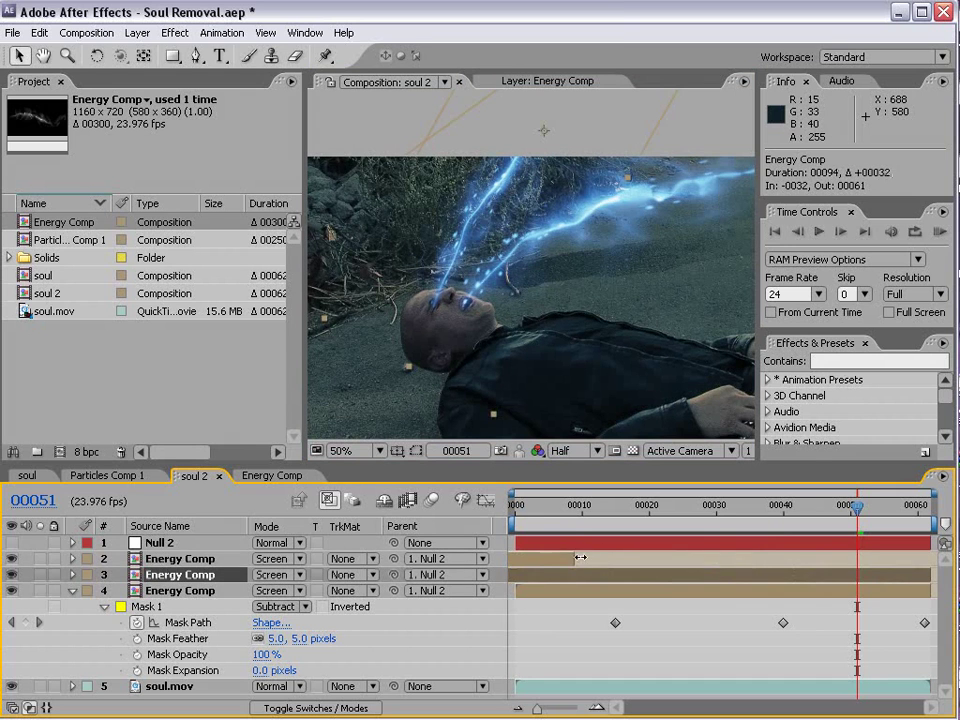
left_click_drag(573, 558, 932, 560)
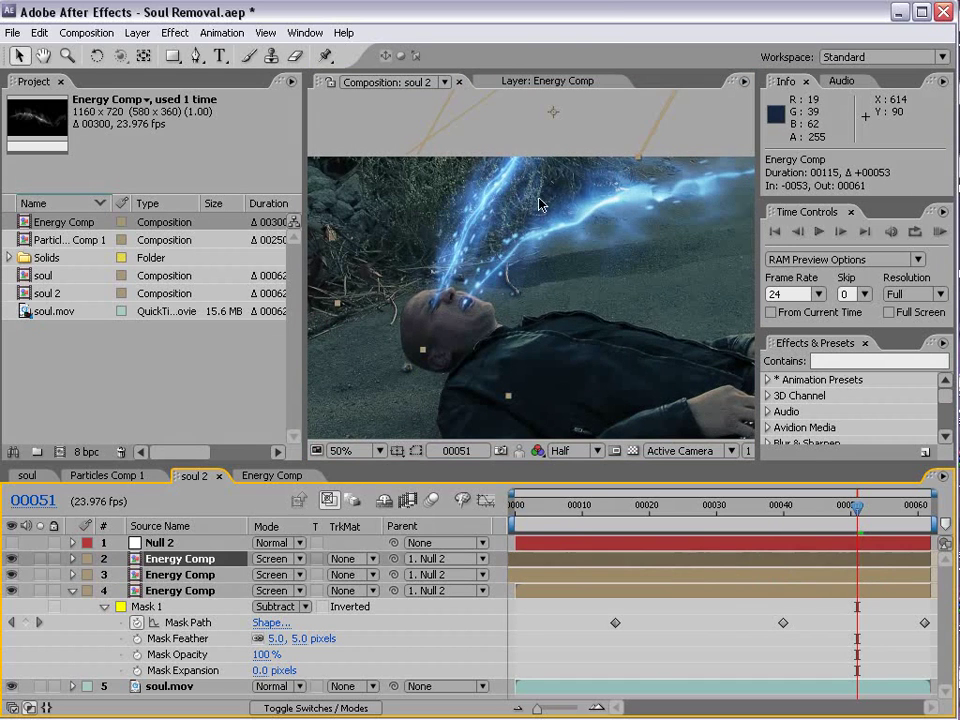
- Reposition one stream near the eye and rotate it to about -42.6°
key("w")
left_click_drag(539, 204, 548, 222)
key("v")
left_click_drag(489, 163, 521, 189)
key("w")
left_click_drag(565, 158, 574, 150)
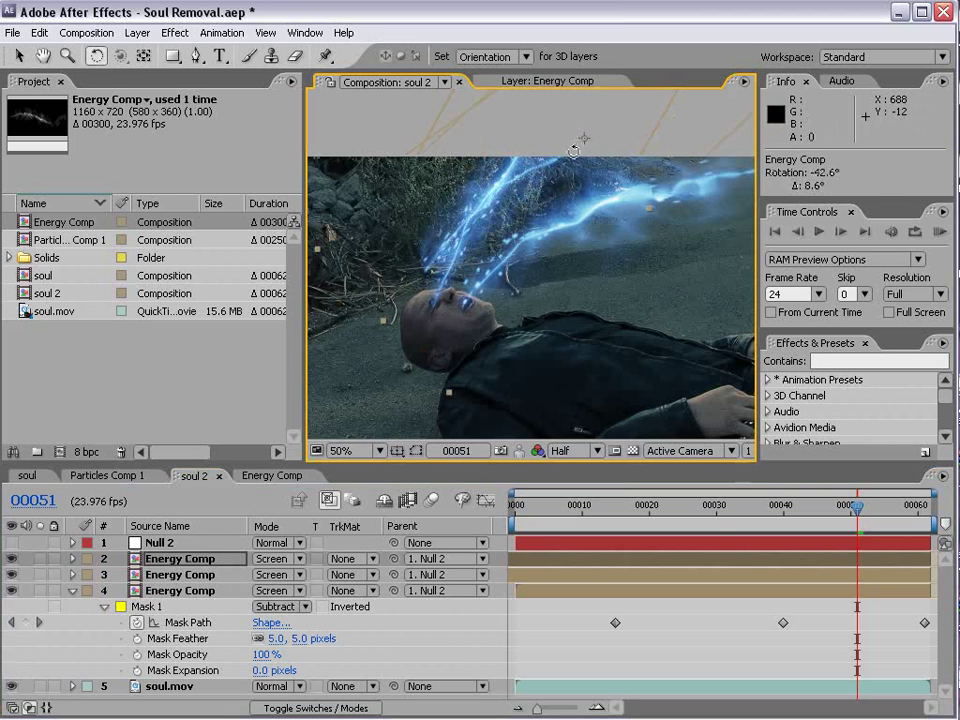
- Return to the Selection tool and RAM-preview the soul 2 composition
key("v")
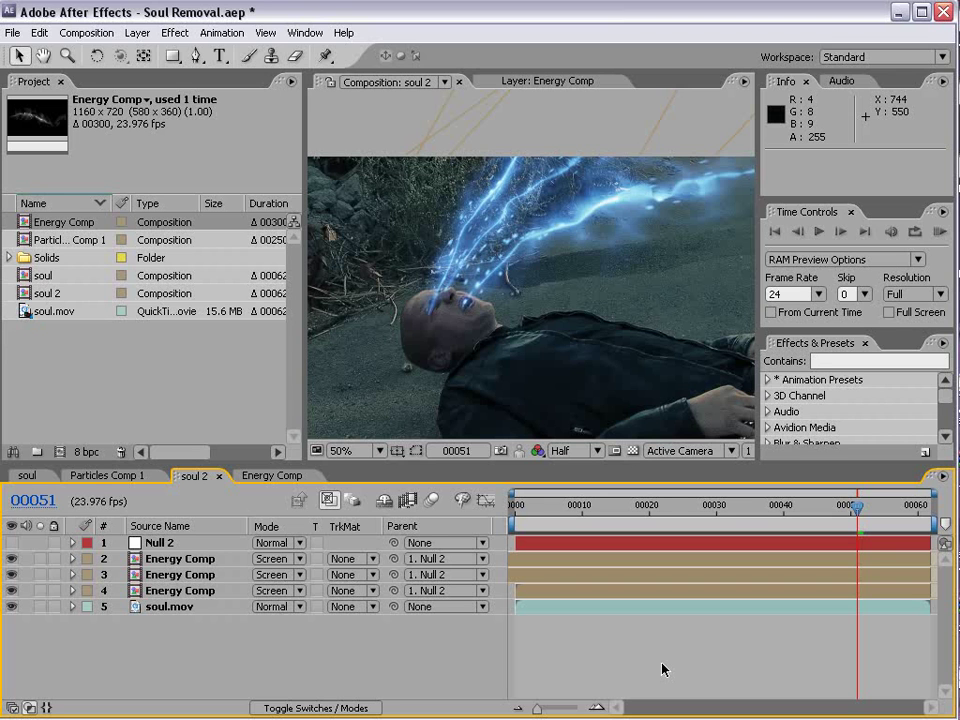
key("KP_0")
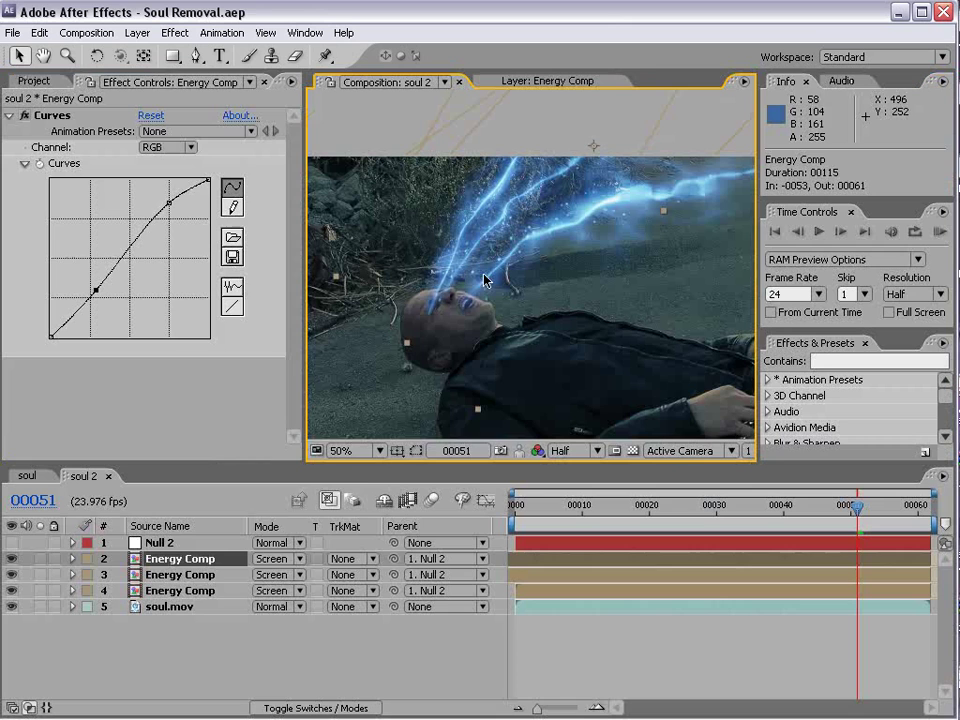
- Apply a Color Correction Tint to the top Energy Comp layer with Amount to Tint 50%
left_click(175, 32)
mouse_move(230, 188)
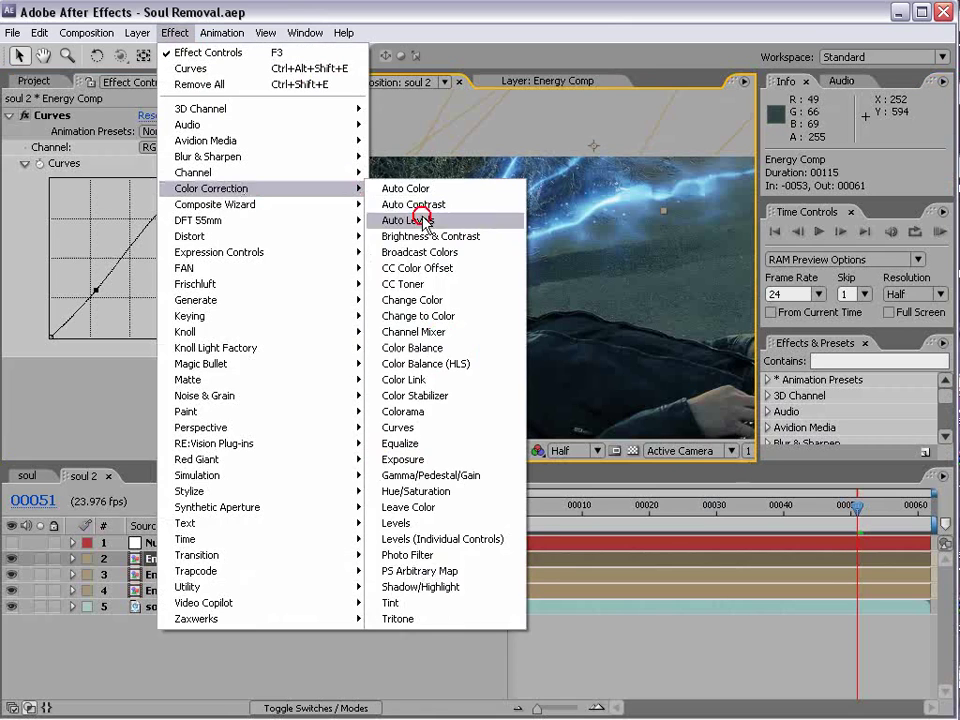
left_click(443, 603)
left_click(152, 428)
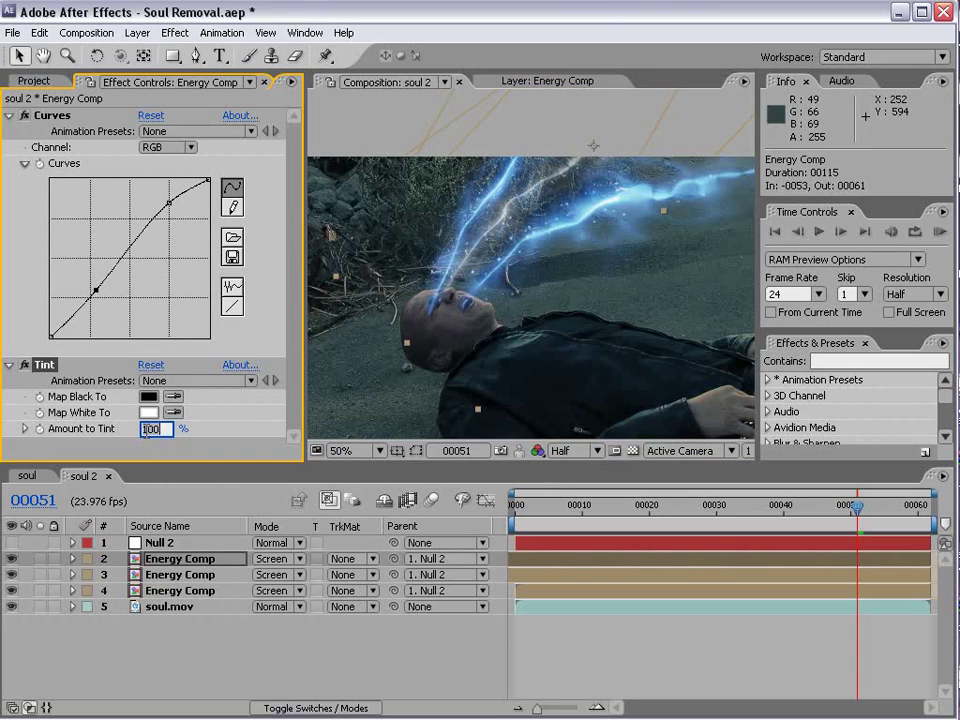
type("50")
key("Return")
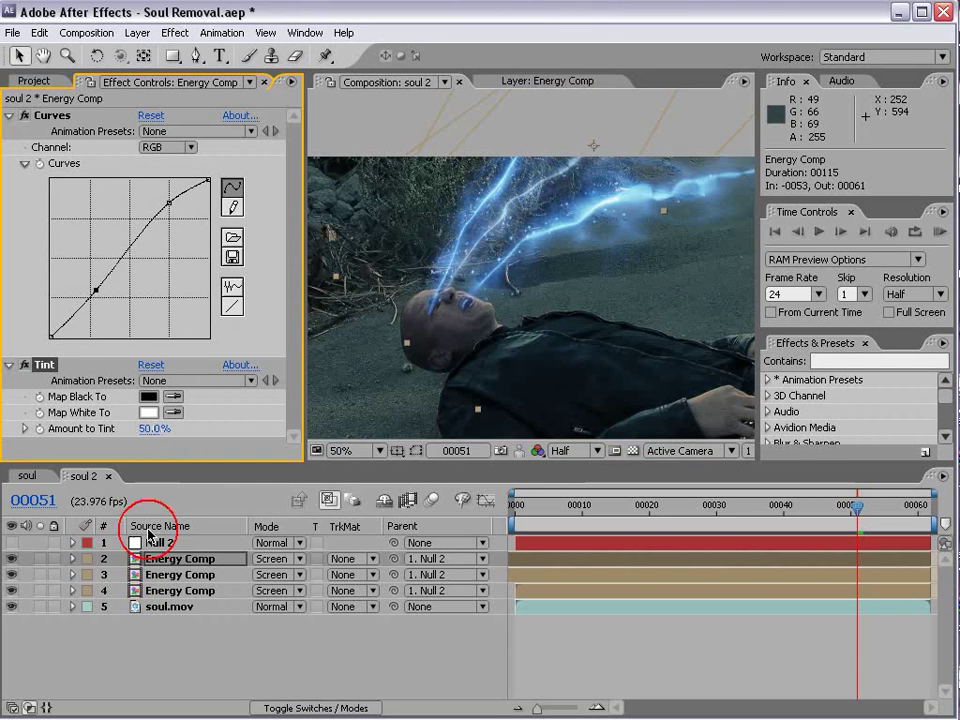
- Hide all three Energy Comp layers with their eye switches
left_click(150, 574)
left_click(170, 590, "shift")
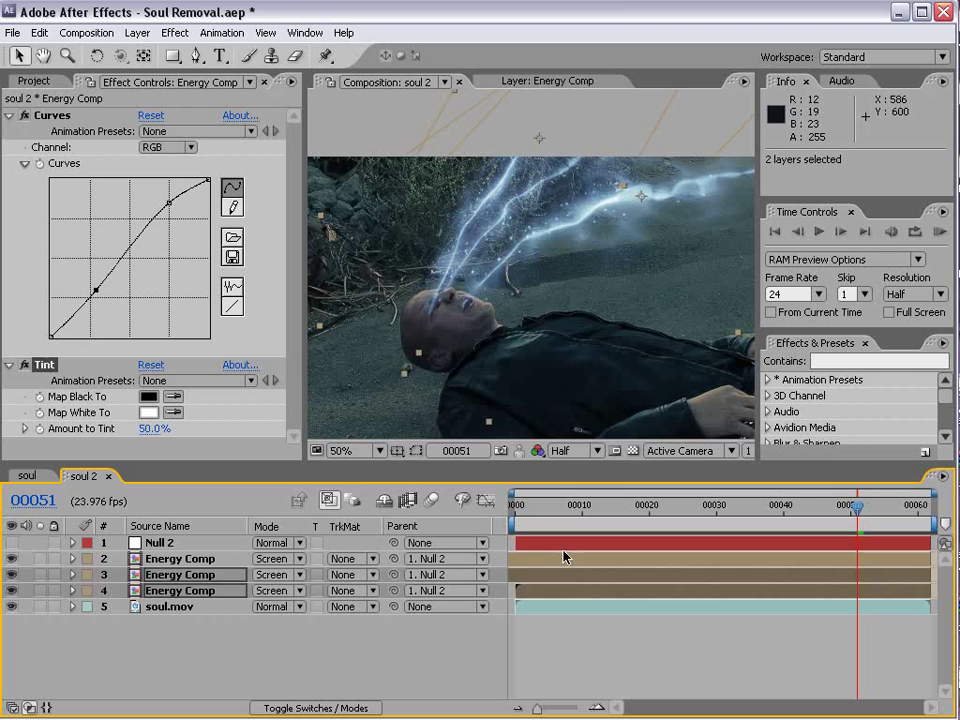
left_click(621, 658)
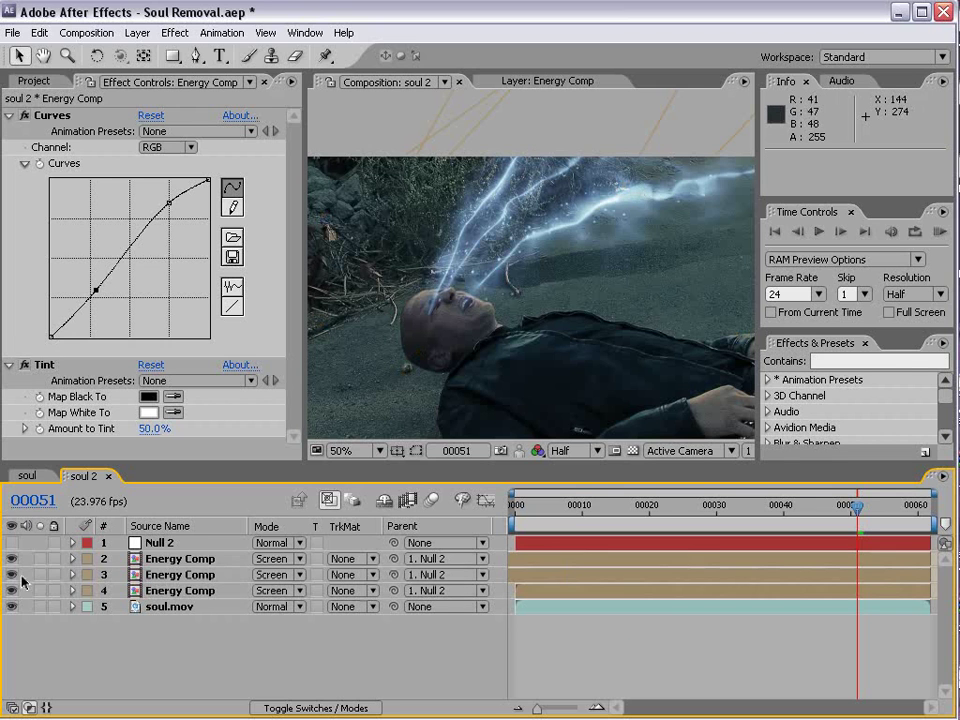
left_click_drag(11, 558, 11, 590)
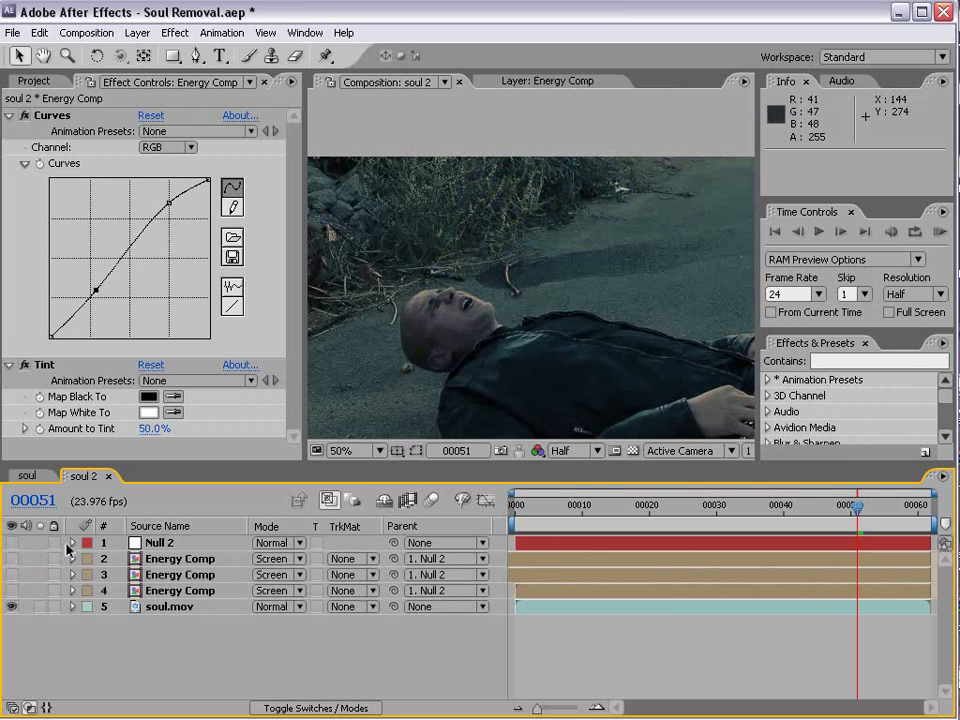
- Duplicate soul.mov and apply Distort > Liquify to the upper copy
left_click(176, 607)
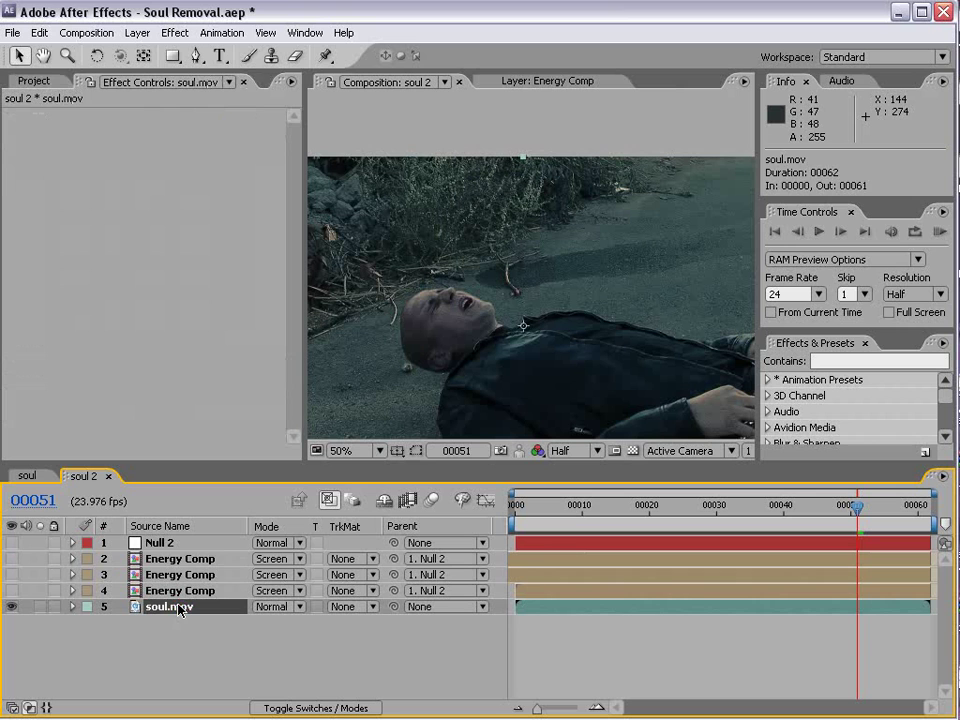
left_click(180, 588)
left_click(171, 607)
key("ctrl+d")
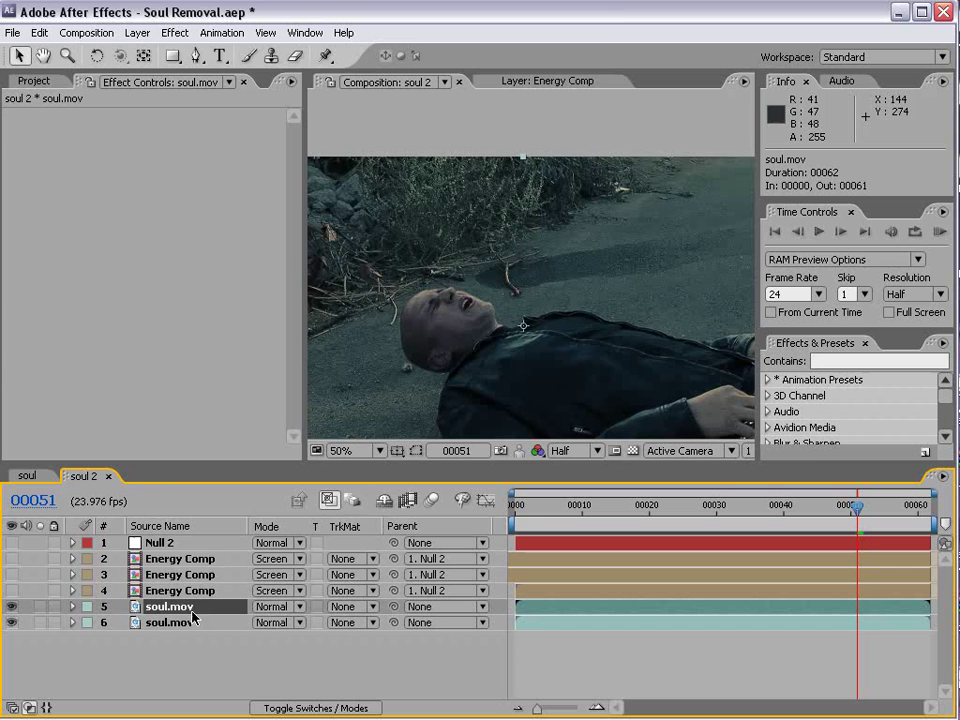
left_click(174, 33)
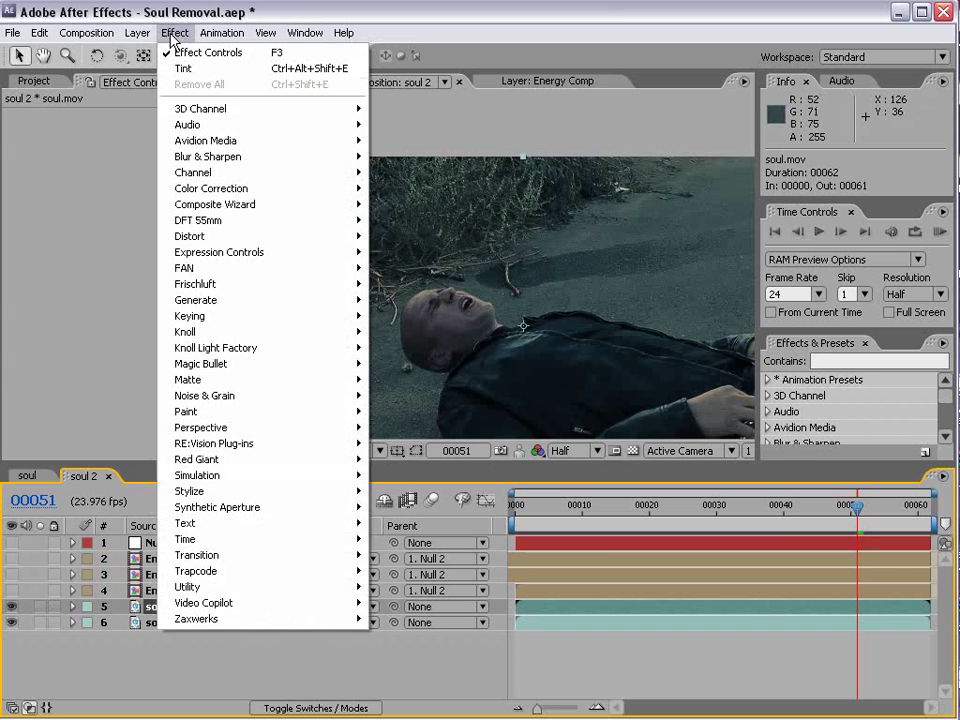
mouse_move(242, 236)
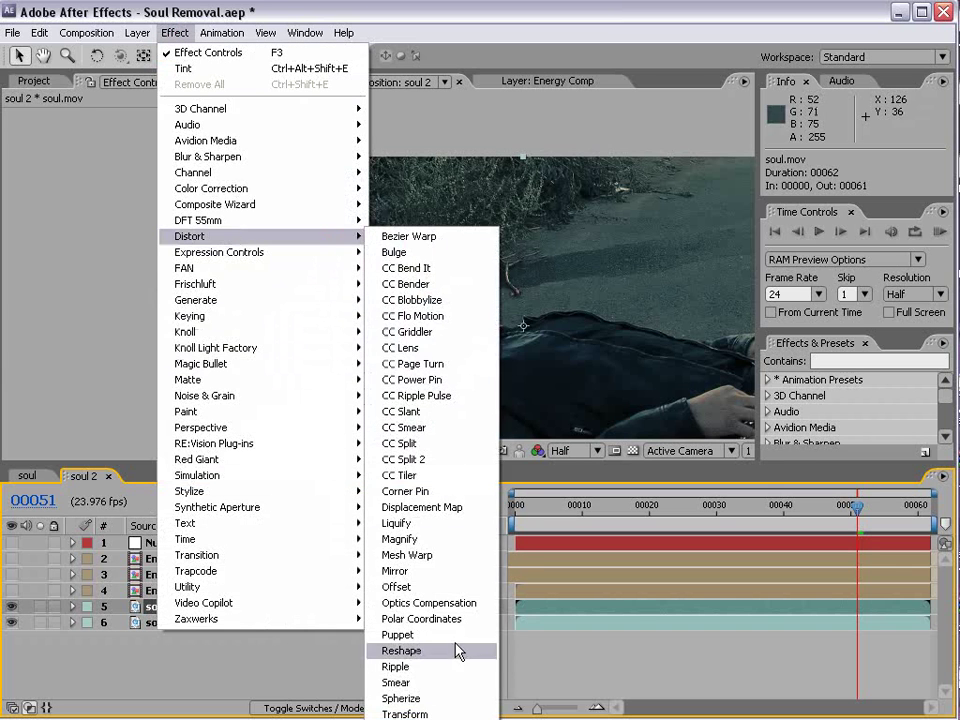
left_click(431, 523)
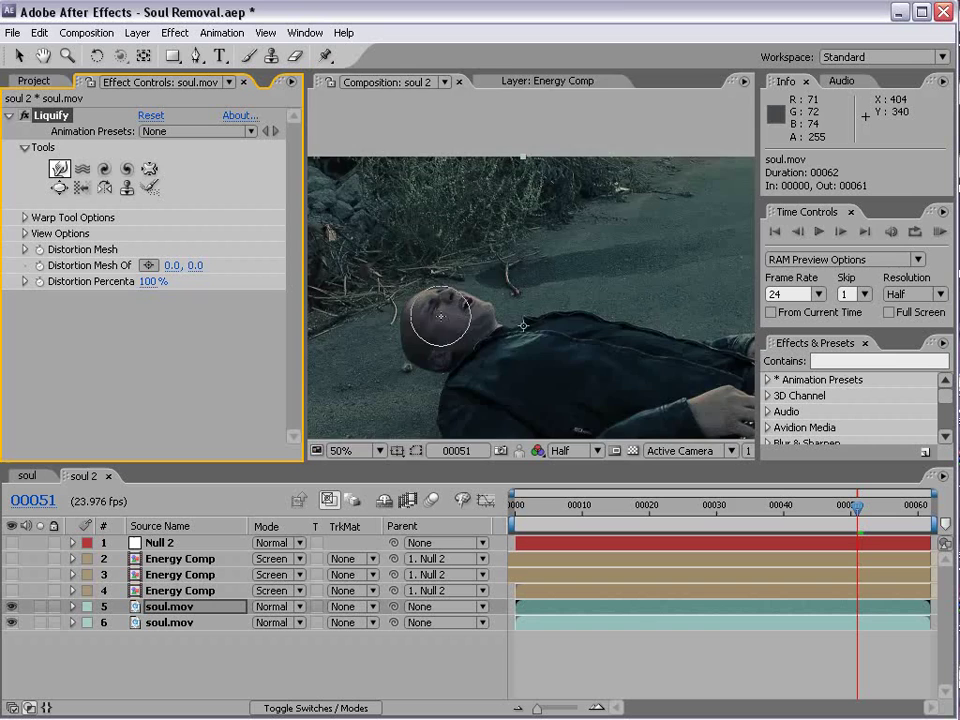
- Frame the man's face and pick the Liquify Warp tool with Brush Pressure 72
scroll(435, 317, "up", 1)
left_click_drag(439, 279, 547, 257)
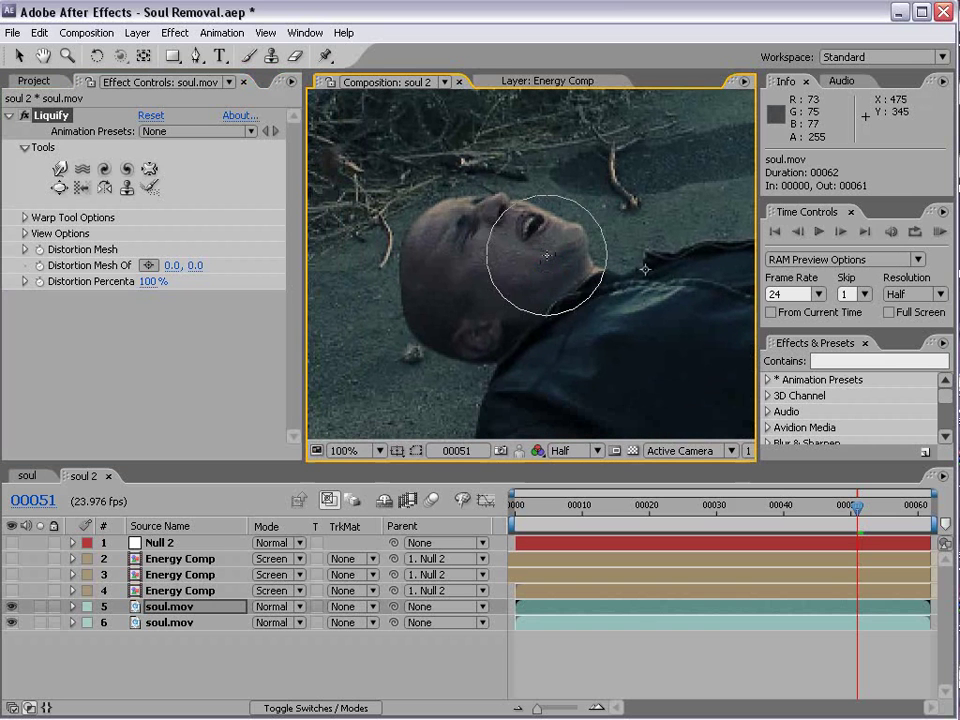
left_click(59, 170)
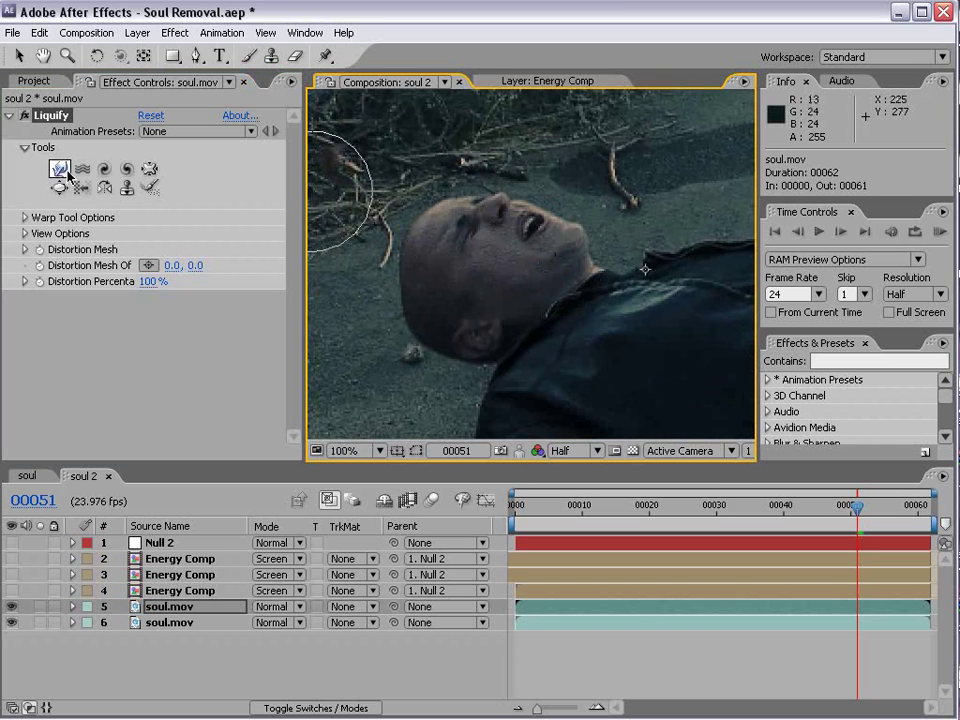
left_click(60, 170)
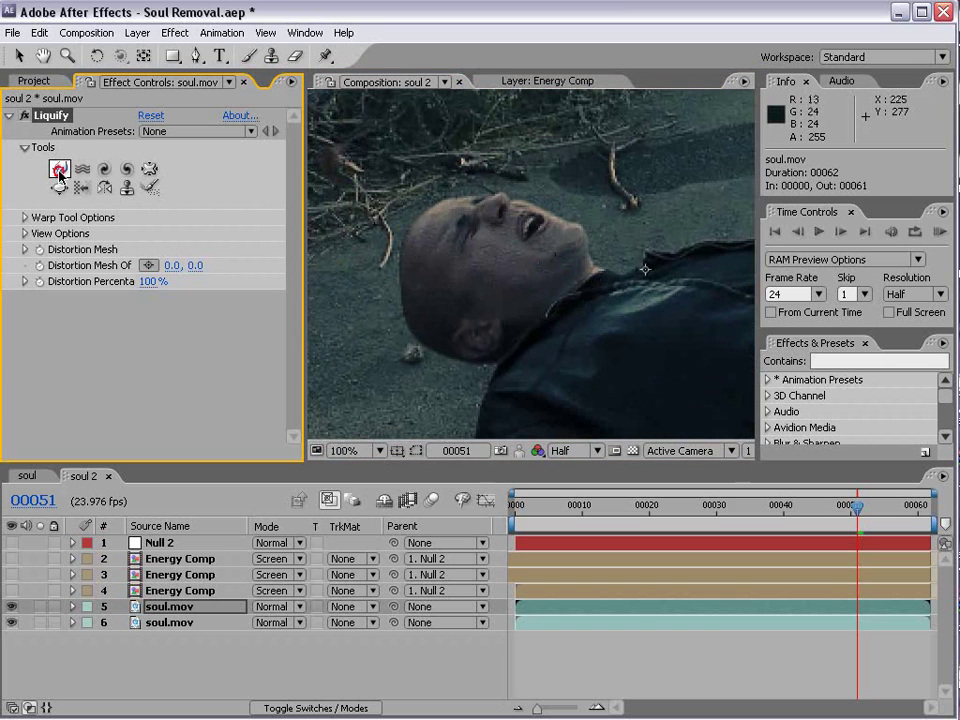
left_click(24, 217)
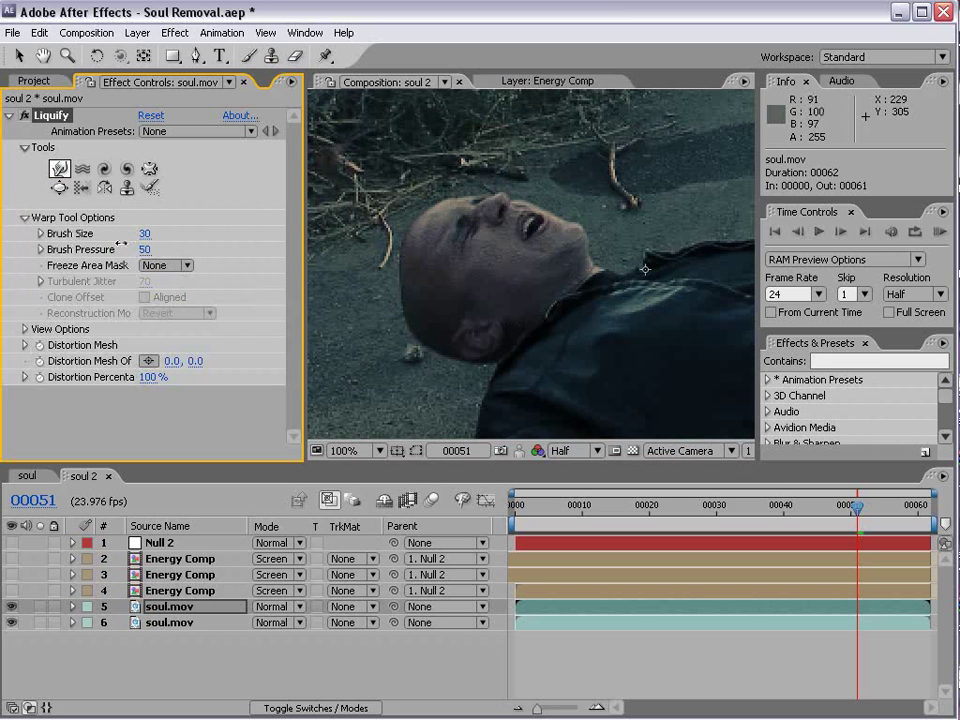
left_click_drag(143, 249, 349, 249)
- Warp a bump onto the top of the head, discarding the face stroke, and save
mouse_move(546, 246)
left_mouse_down()
mouse_move(582, 158)
mouse_move(513, 208)
mouse_move(499, 231)
mouse_move(538, 162)
mouse_move(442, 231)
mouse_move(508, 150)
mouse_move(474, 244)
mouse_move(439, 243)
mouse_move(533, 237)
mouse_move(532, 226)
mouse_move(569, 218)
mouse_move(516, 192)
mouse_move(509, 200)
mouse_move(534, 260)
mouse_move(519, 265)
mouse_move(526, 193)
mouse_move(530, 201)
mouse_move(563, 169)
mouse_move(532, 208)
mouse_move(575, 165)
left_mouse_up()
key("ctrl+z")
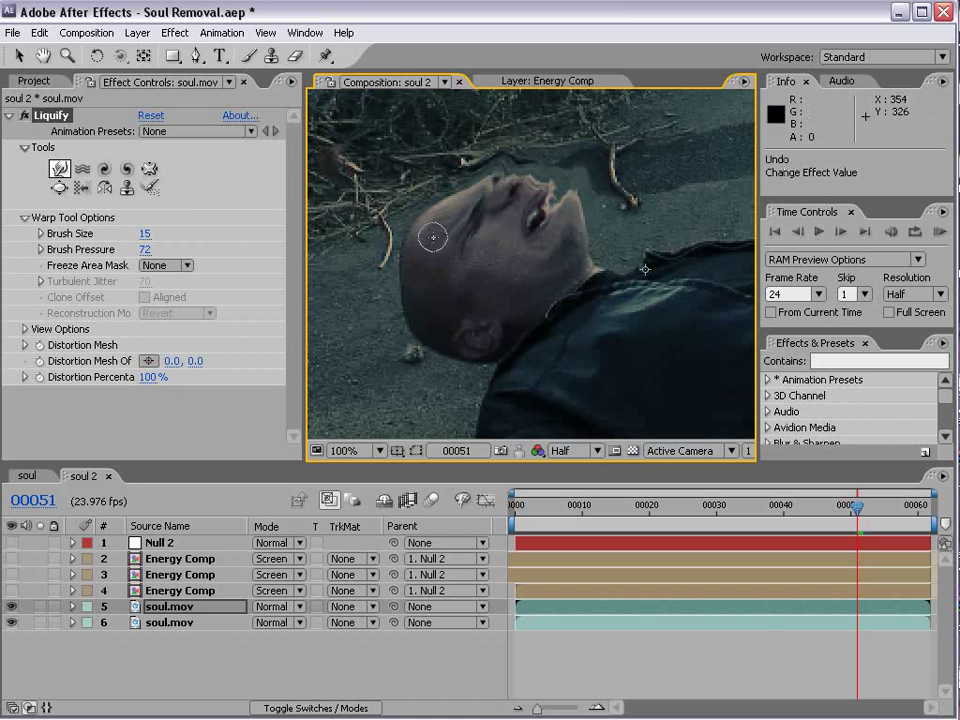
mouse_move(440, 228)
left_mouse_down()
mouse_move(496, 188)
mouse_move(461, 200)
mouse_move(468, 147)
mouse_move(457, 213)
mouse_move(475, 147)
left_mouse_up()
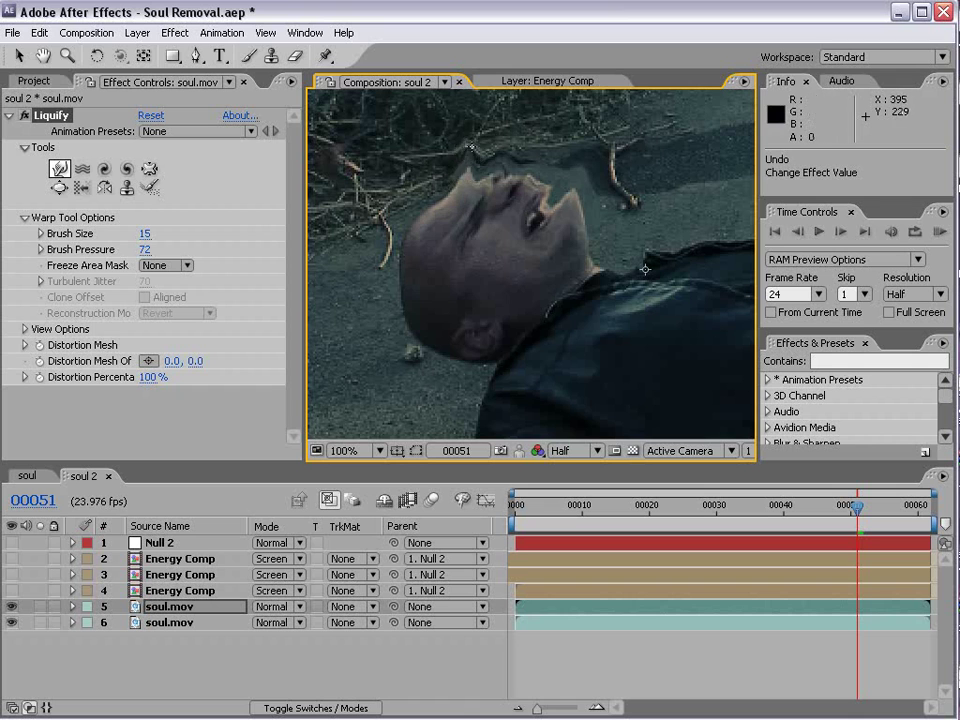
key("ctrl+s")
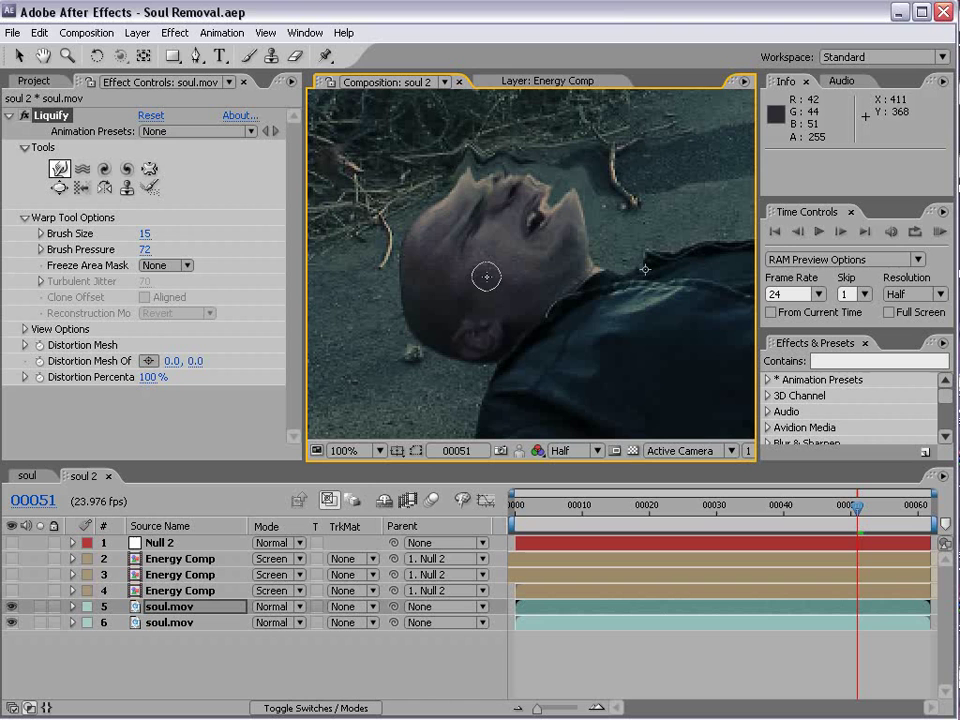
- Toggle the warped soul.mov copy on and off to compare the head with and without Liquify
left_click(11, 607)
left_click(11, 607)
left_click(11, 607)
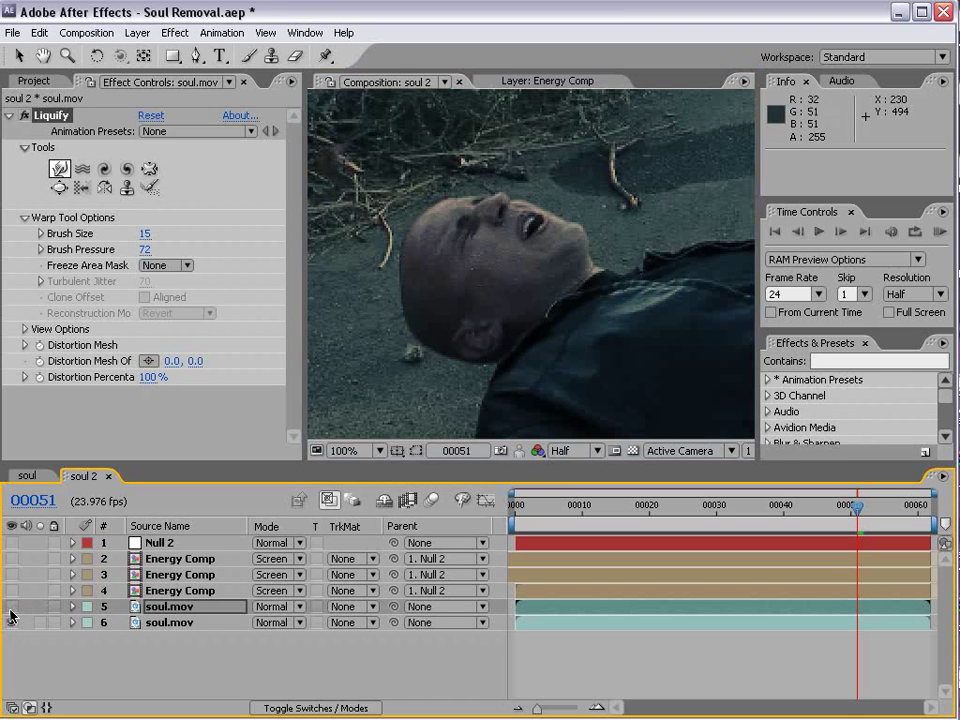
left_click(11, 607)
left_click(11, 607)
left_click(11, 622)
left_click(193, 624)
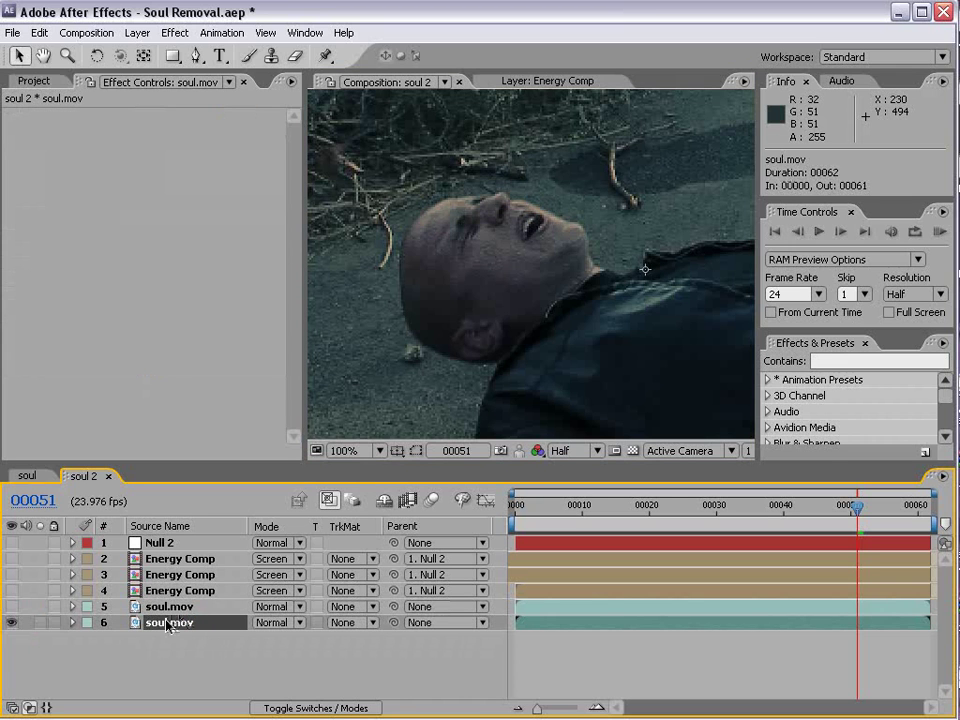
scroll(430, 205, "down", 2)
scroll(536, 274, "up", 2)
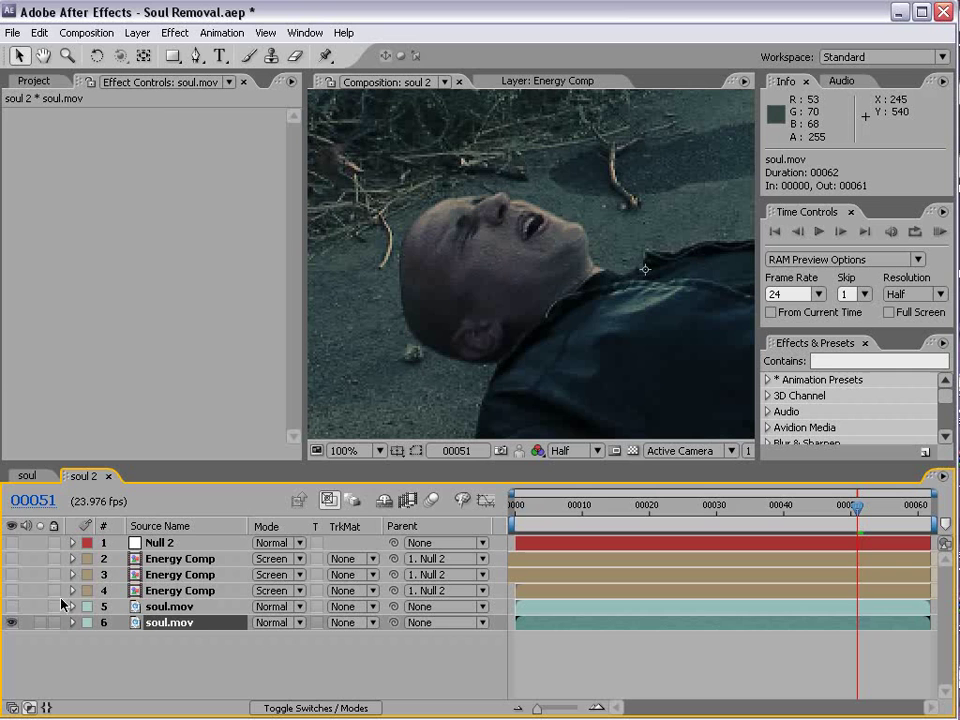
- Show both soul.mov copies, select the warped upper copy, and open the Effect menu
left_click(11, 606)
left_click(180, 606)
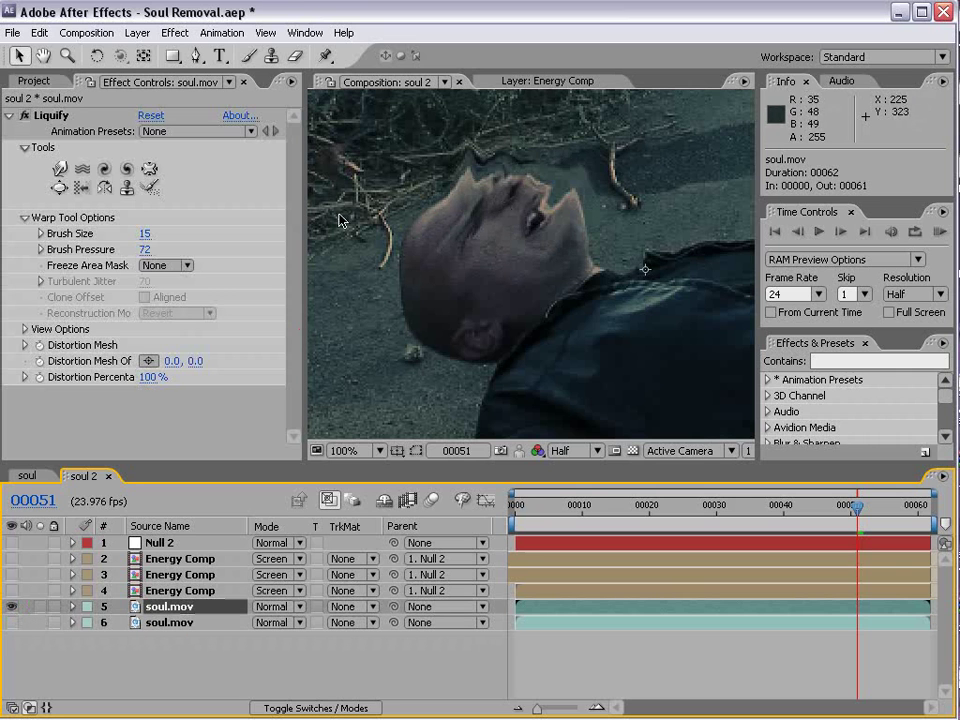
left_click(11, 622)
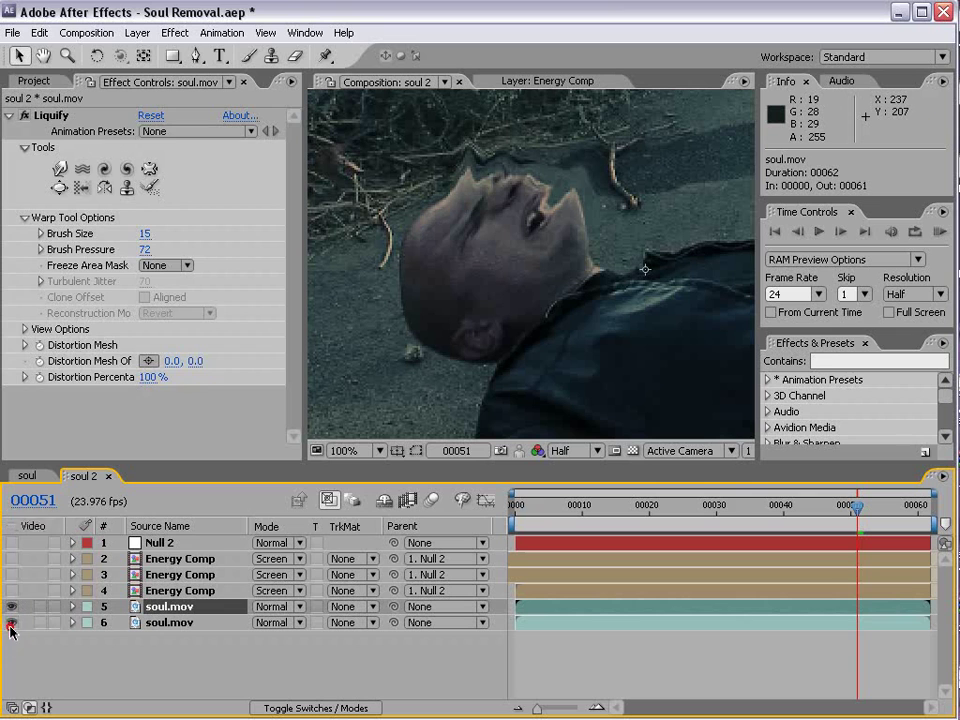
left_click(180, 620)
left_click(185, 606)
left_click(175, 33)
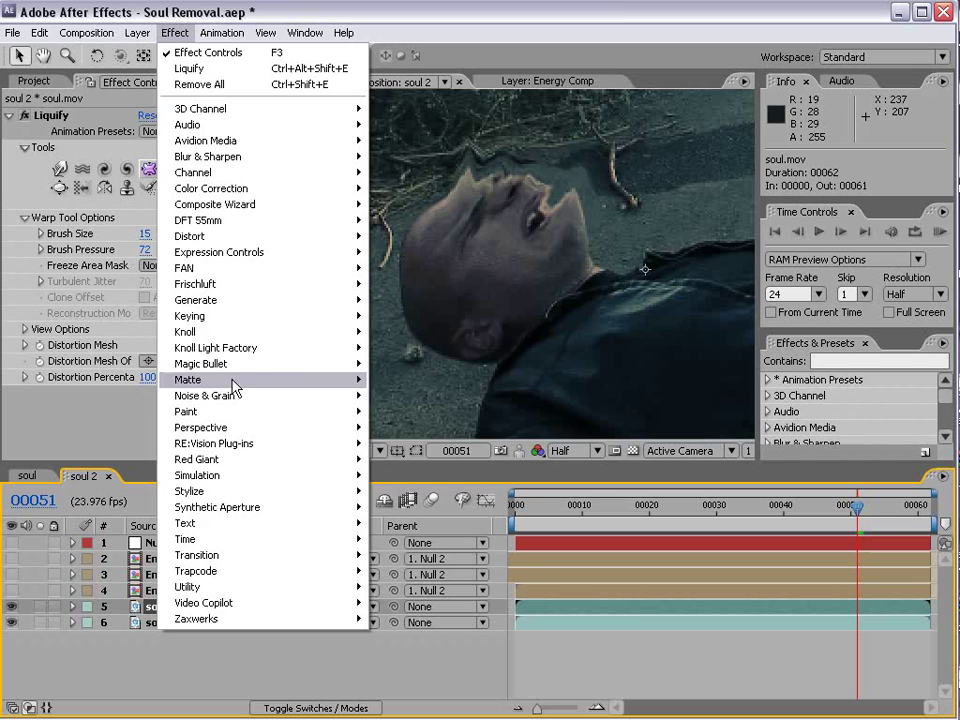
- Apply Keying > Difference Matte to layer 5 against 6. soul.mov with 0% Matching Tolerance
left_click(229, 318)
left_click(468, 380)
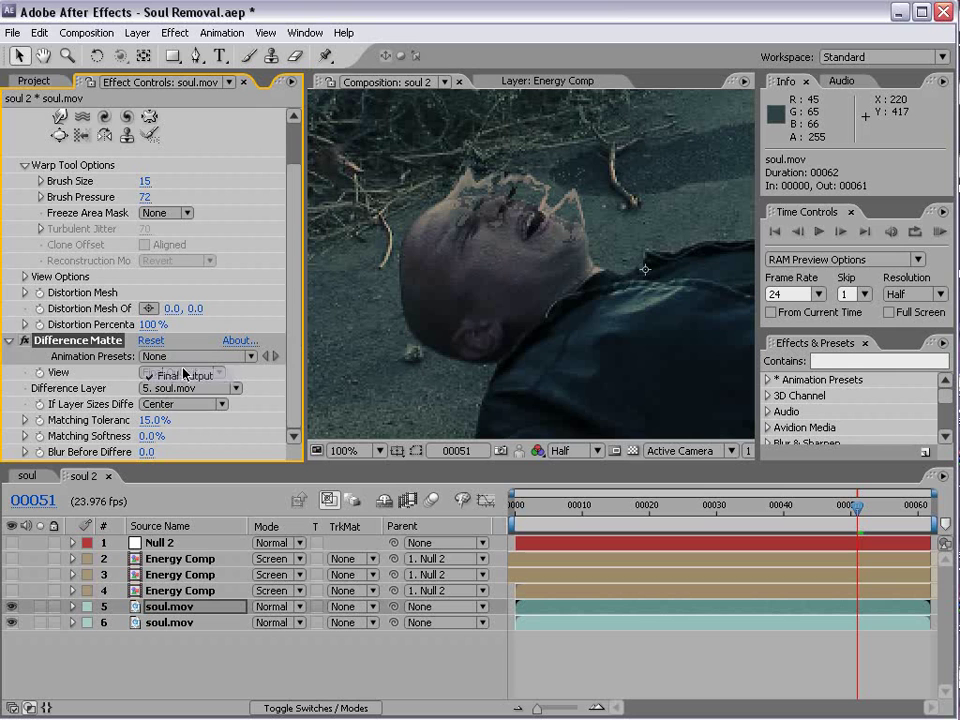
left_click(180, 396)
left_click(186, 403)
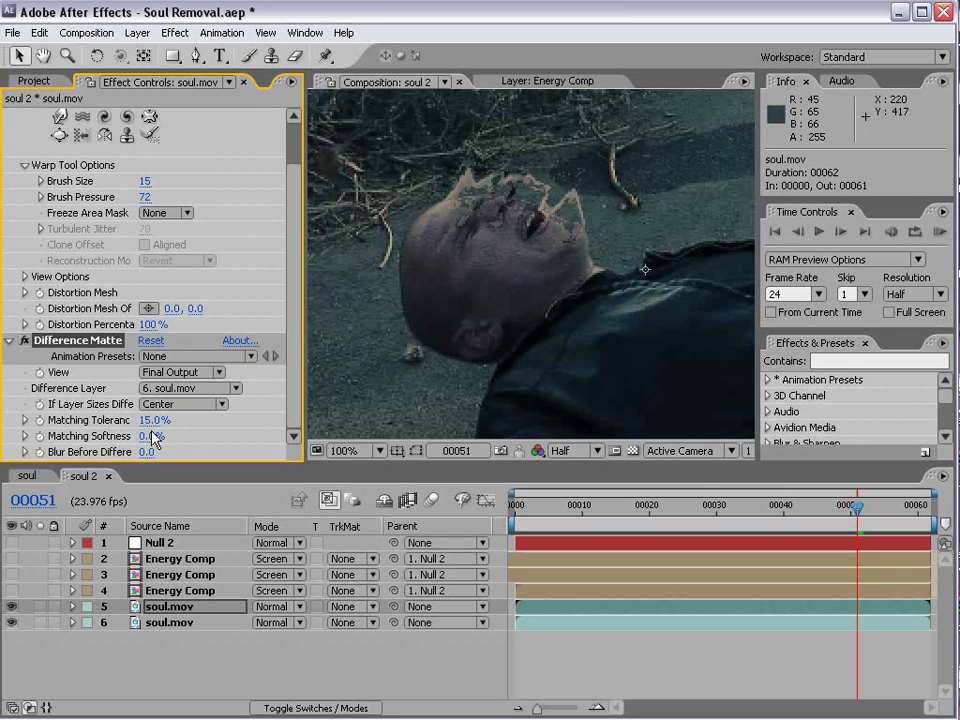
left_click(12, 606)
left_click(12, 622)
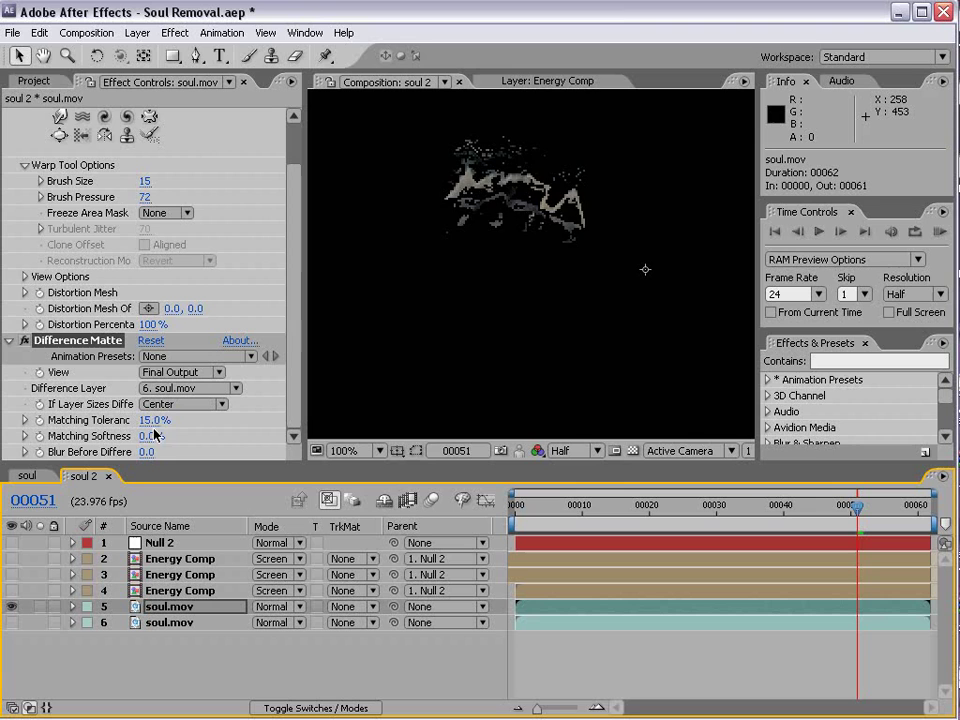
left_click_drag(154, 420, 146, 428)
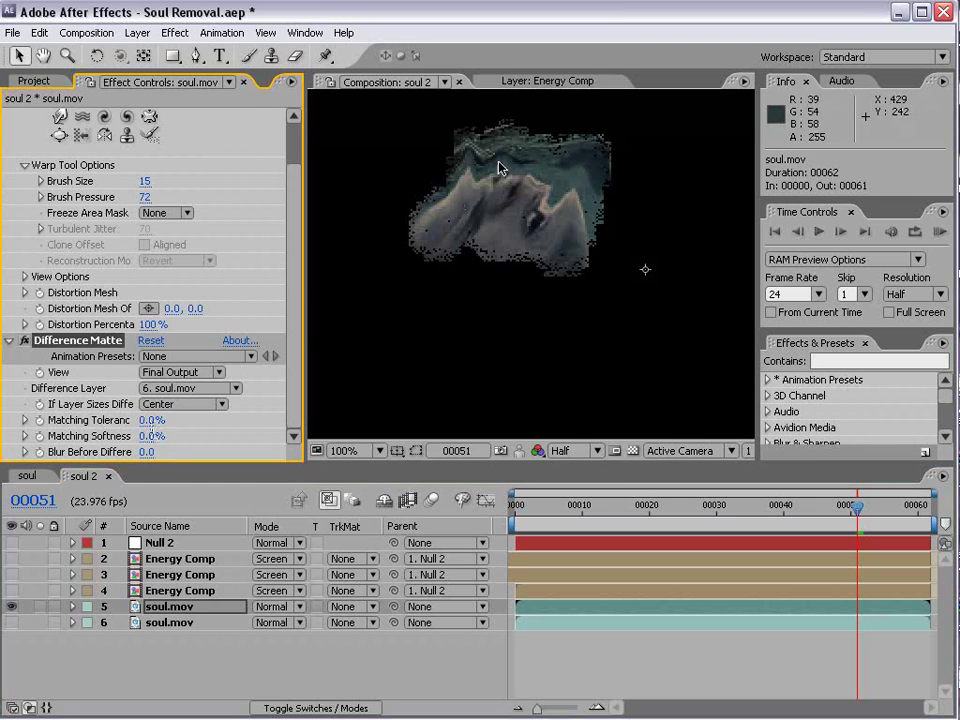
- Turn layer 6 back on and keep the warped layer 5 at 100% Opacity over it
left_click(12, 621)
left_click(11, 607)
left_click(11, 607)
left_click(11, 607)
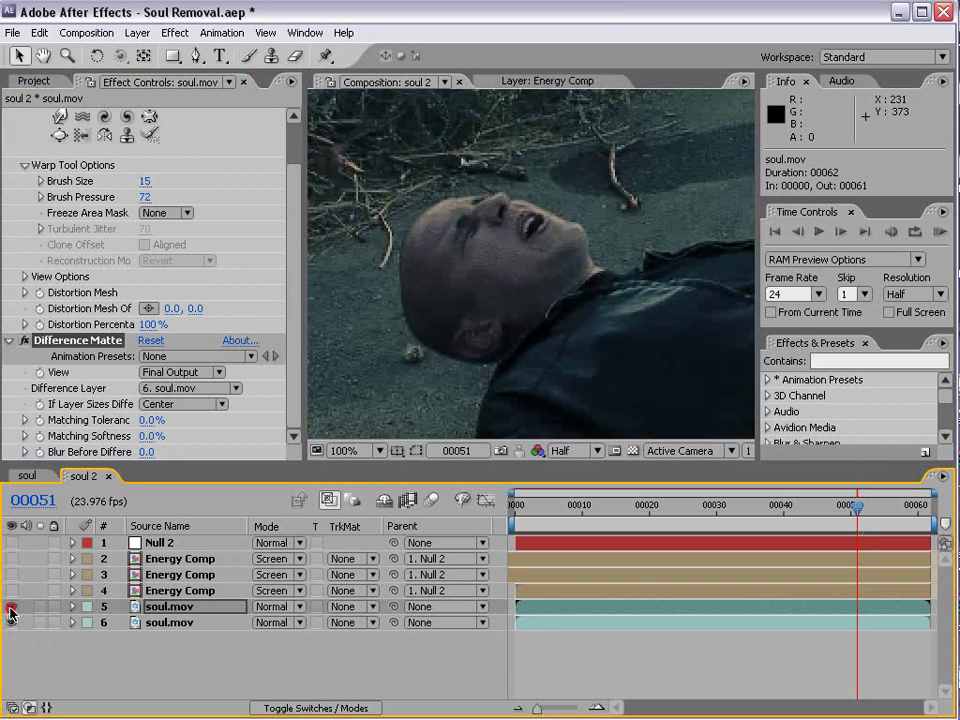
left_click(11, 607)
left_click(175, 607)
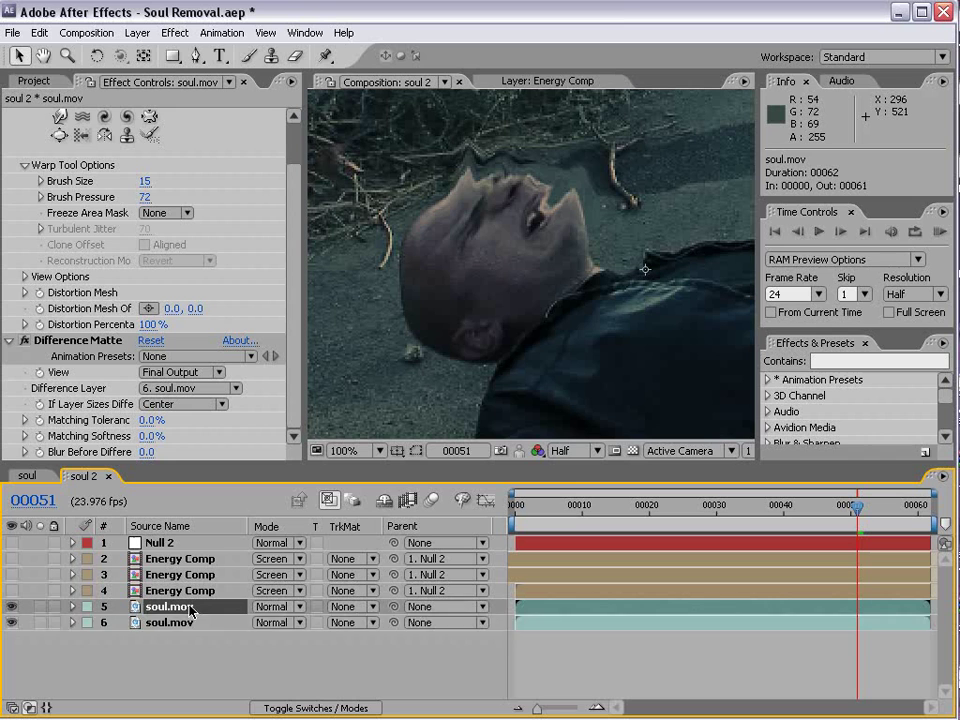
key("t")
mouse_move(262, 625)
left_mouse_down()
mouse_move(215, 632)
mouse_move(270, 620)
left_mouse_up()
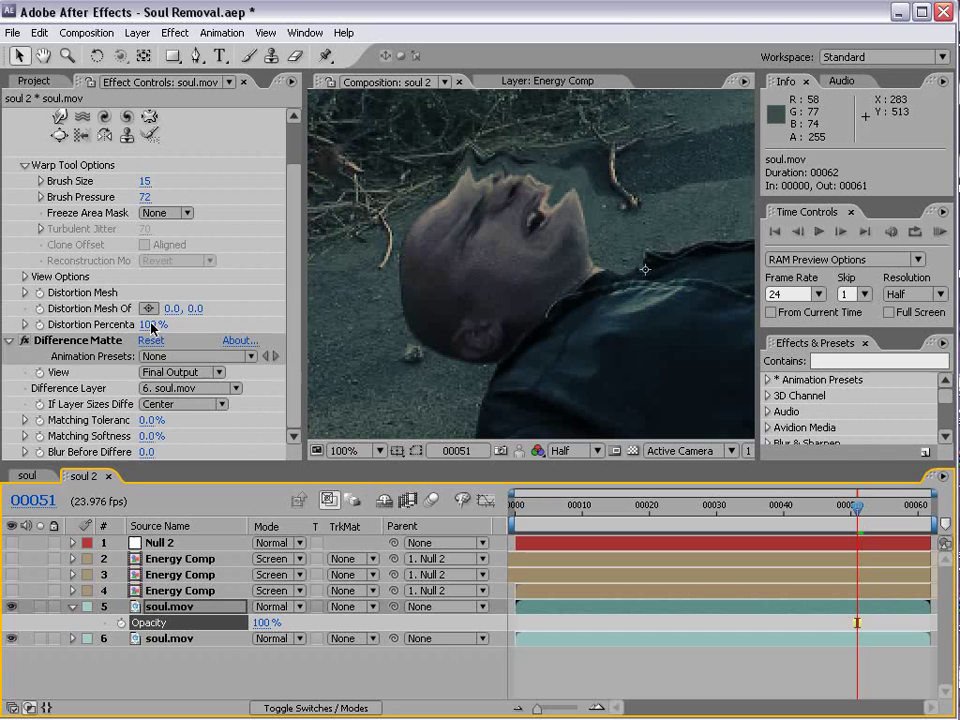
left_click(295, 338)
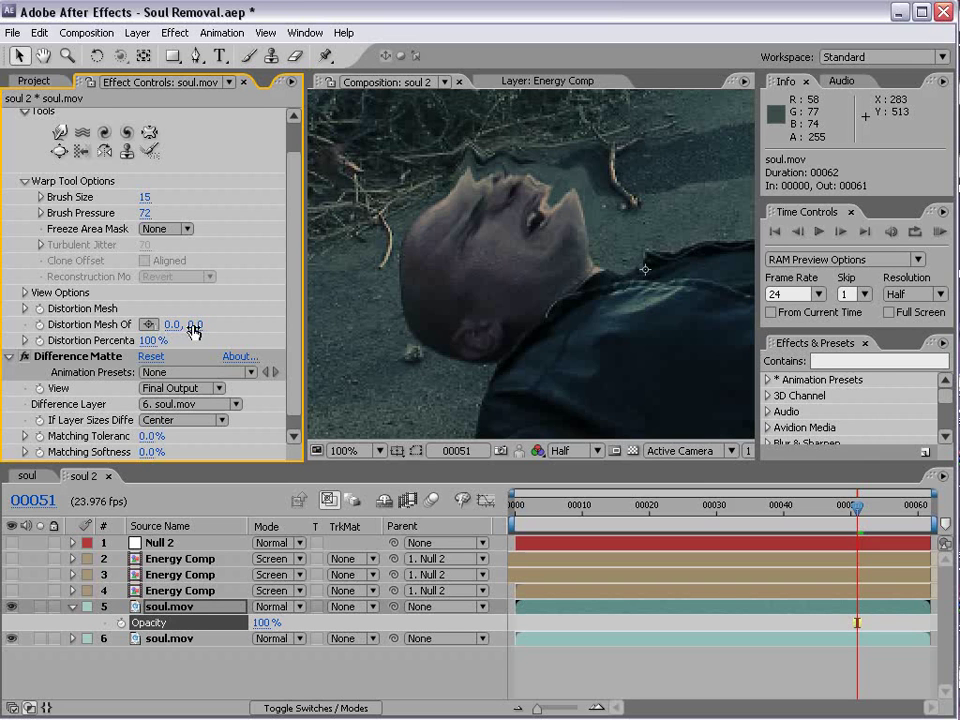
- Drive Liquify's Distortion Mesh Offset with thisComp.layer("Null 2").transform.position-[425,302]
left_click(168, 544)
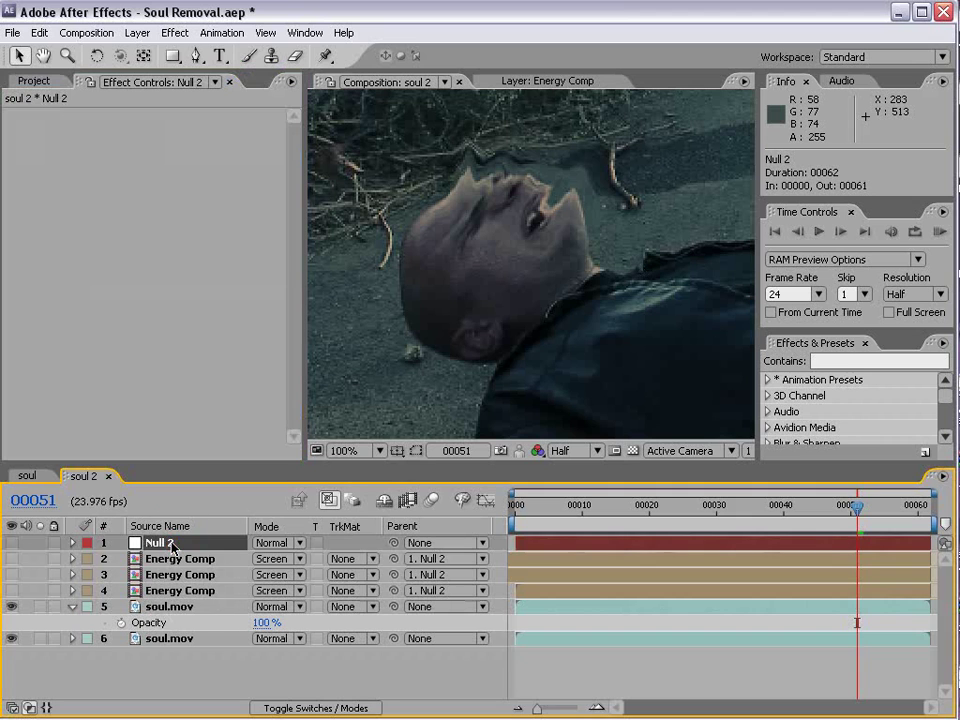
key("p")
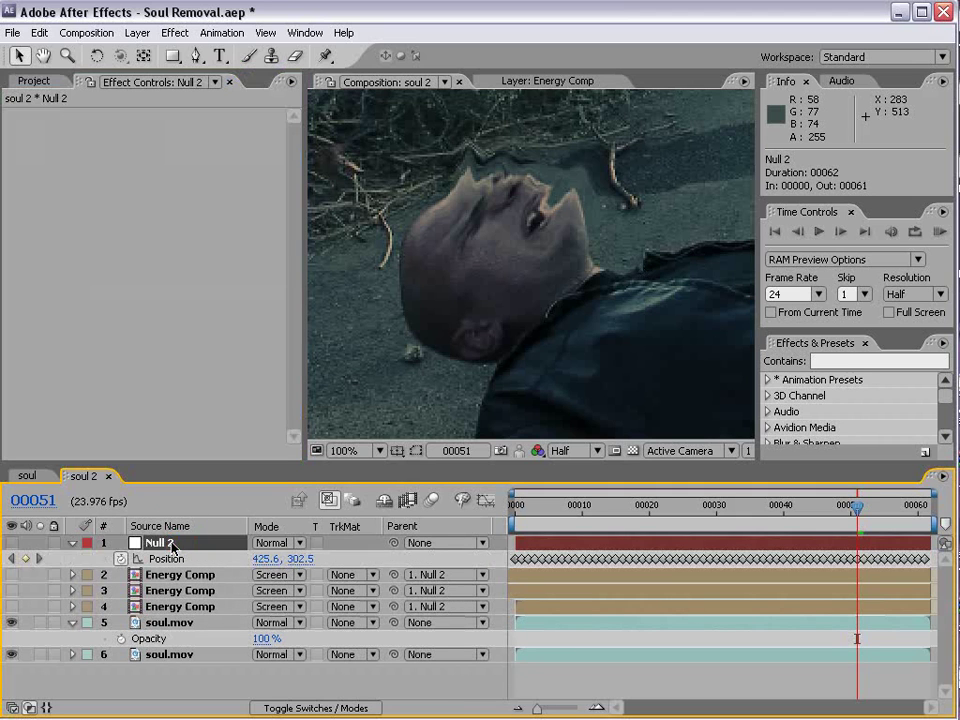
left_click(169, 623)
key("e")
left_click(104, 638)
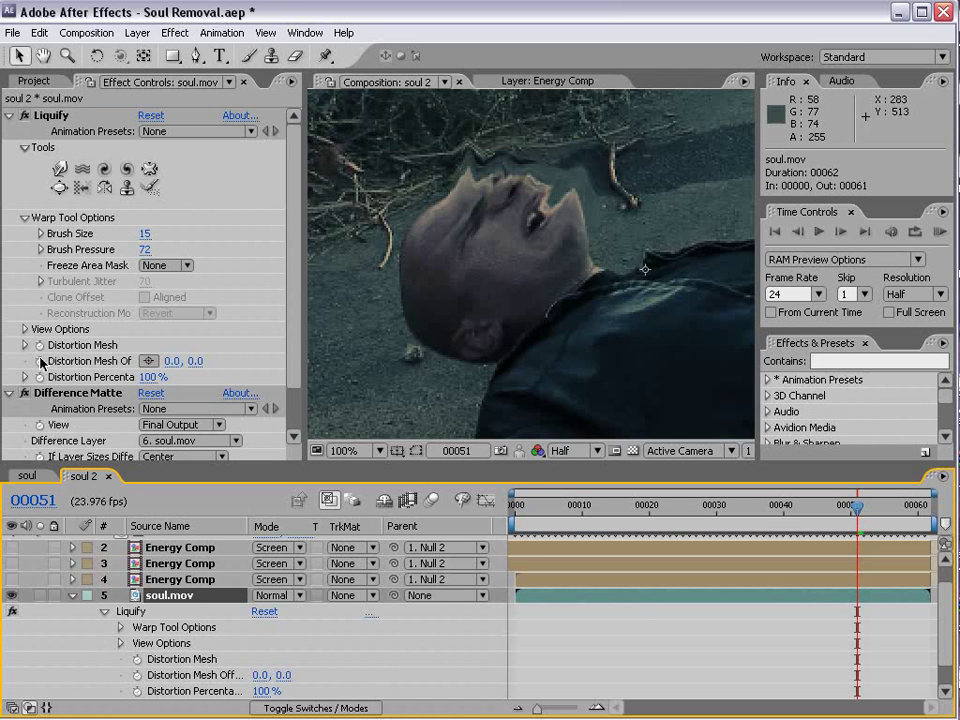
left_click(40, 361, "alt")
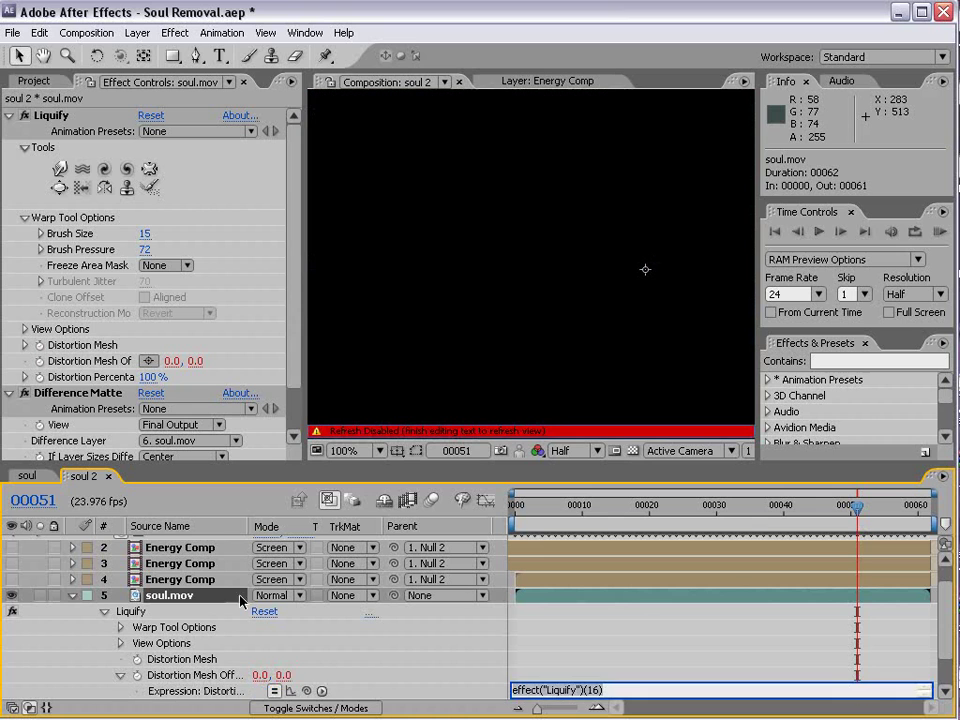
left_click_drag(311, 690, 190, 566)
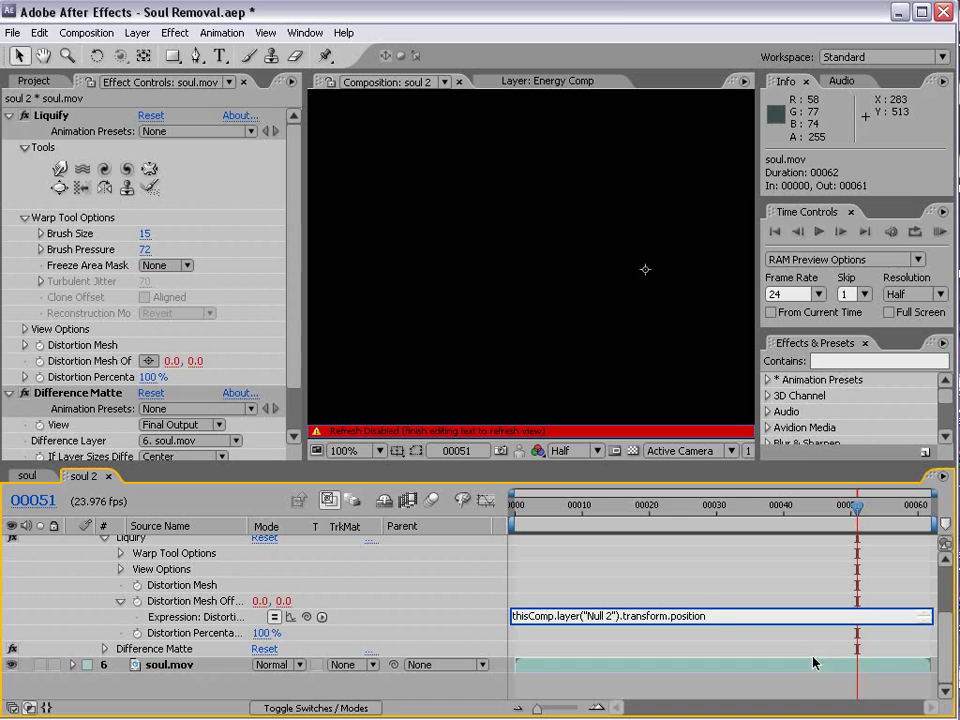
left_click_drag(806, 459, 784, 315)
left_click(705, 565)
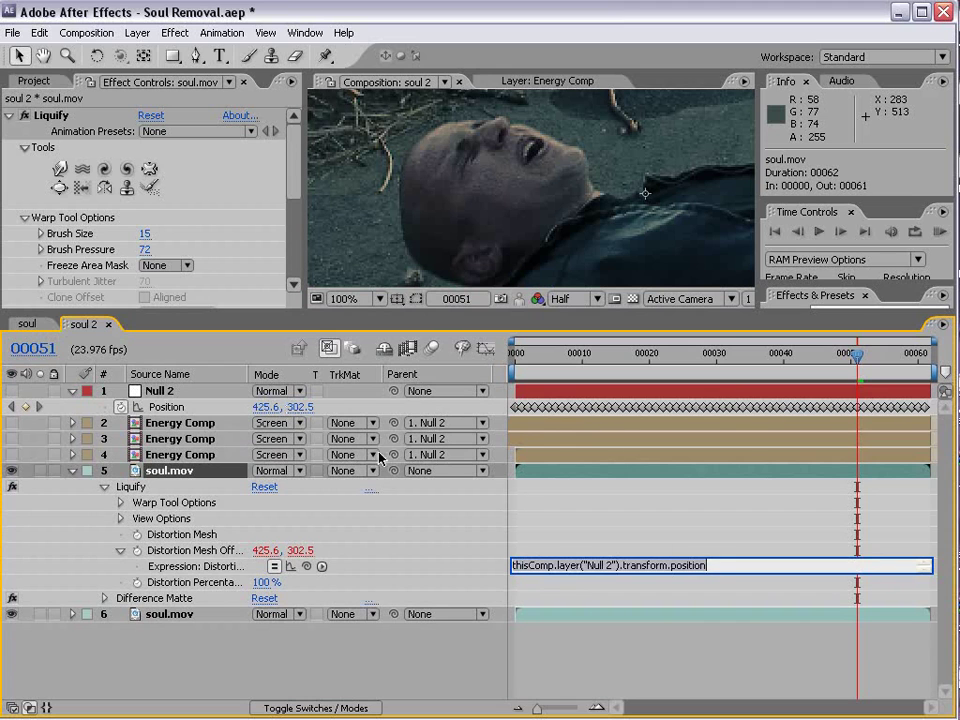
left_click(715, 566)
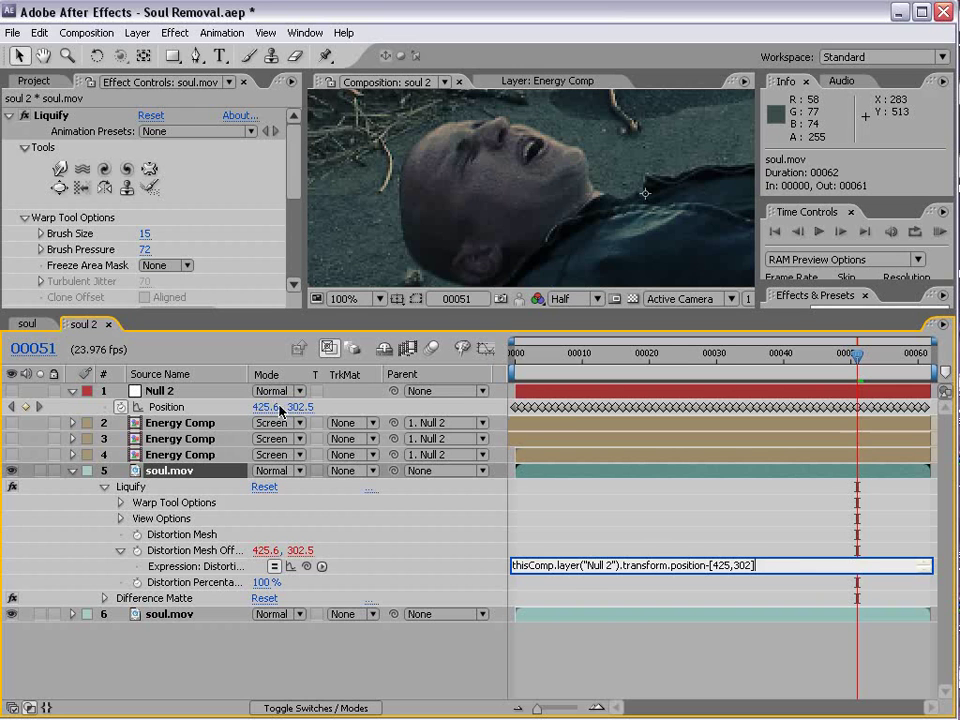
- Commit the mesh offset expression and compare the warp with it toggled off and on
left_click(647, 549)
scroll(574, 220, "down", 1)
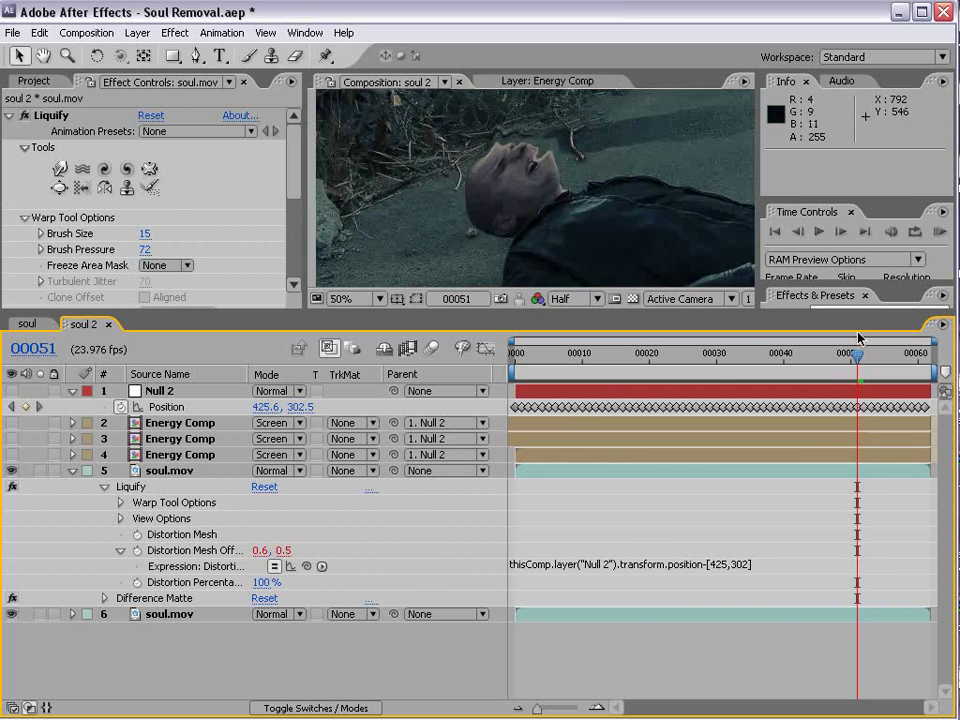
left_click_drag(858, 338, 643, 398)
left_click(521, 204)
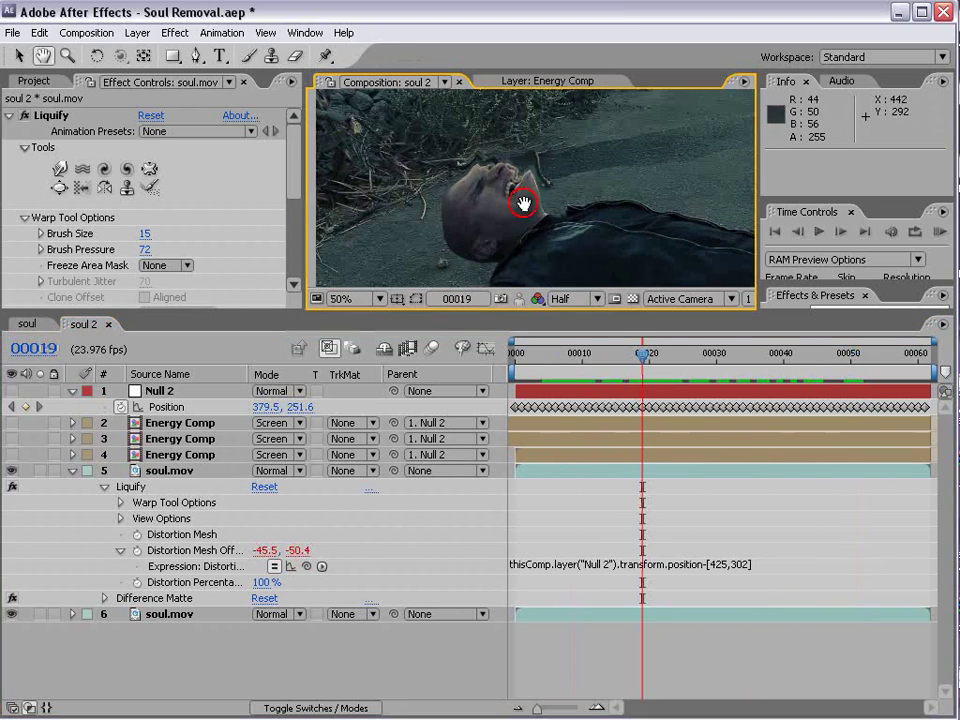
left_click(275, 567)
left_click_drag(645, 355, 823, 398)
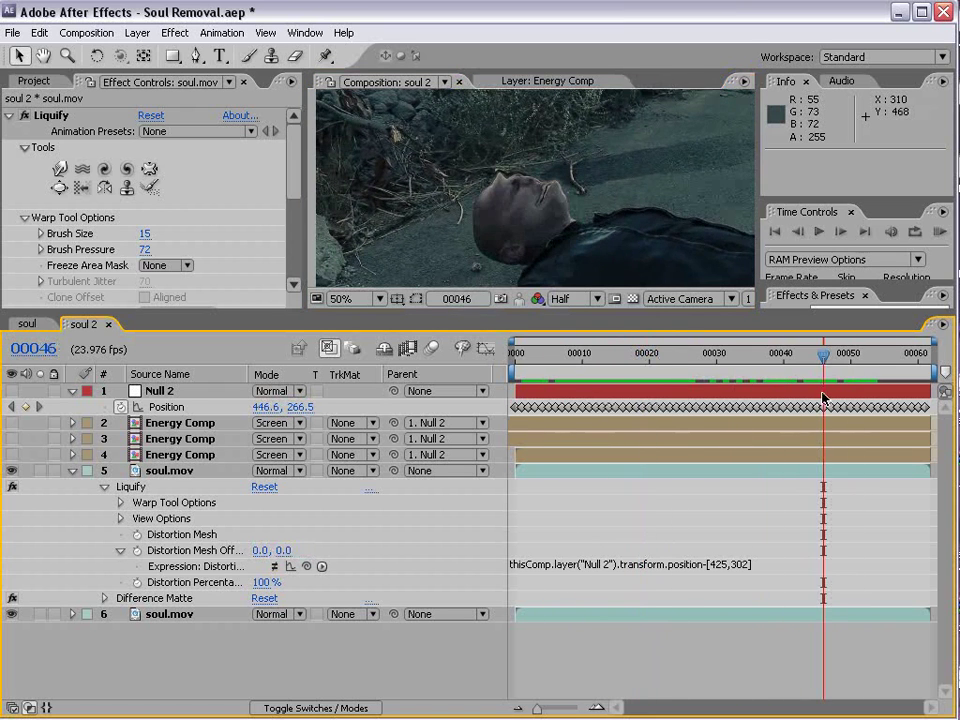
left_click(275, 567)
- Lower Liquify's Distortion Percentage to 50% at frame 12
left_click_drag(424, 310, 430, 400)
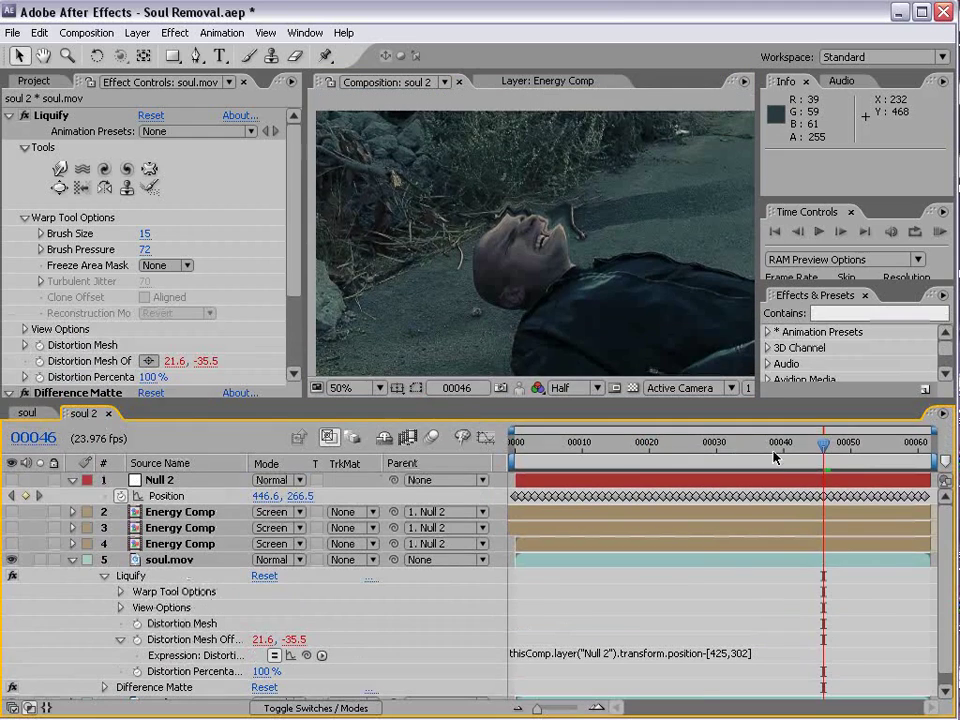
left_click_drag(777, 457, 594, 452)
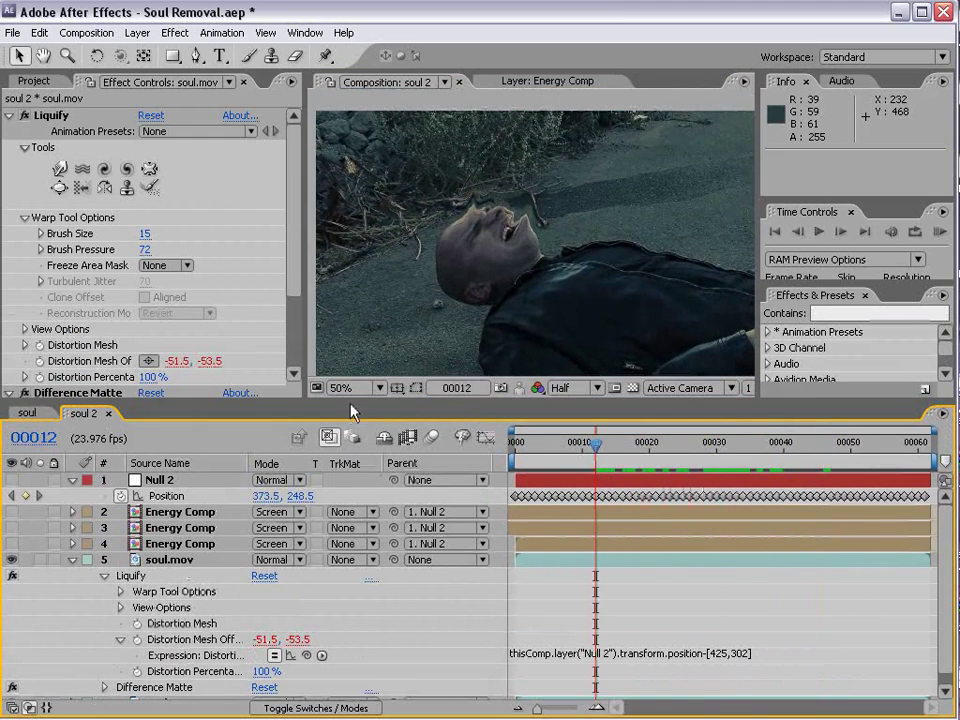
scroll(304, 346, "down", 5)
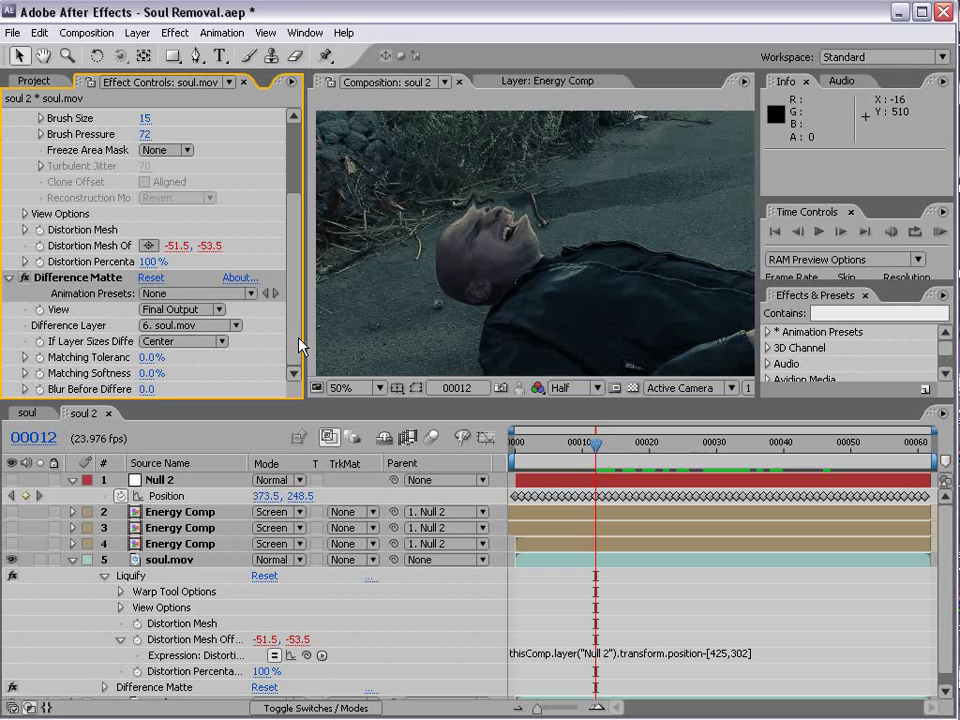
left_click_drag(153, 261, 112, 258)
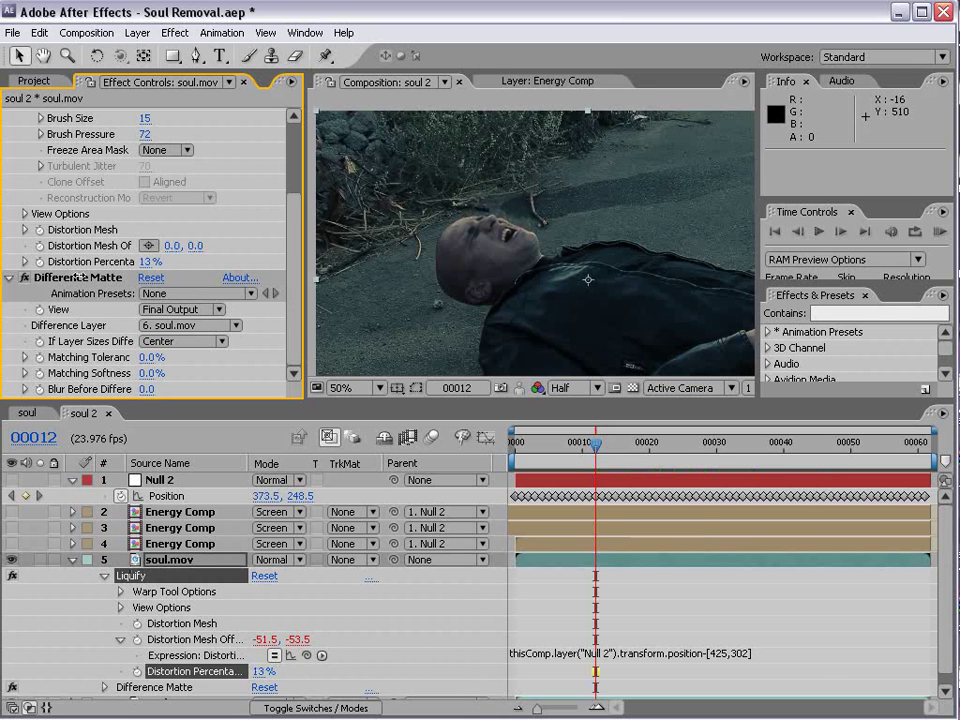
left_click_drag(62, 205, 87, 265)
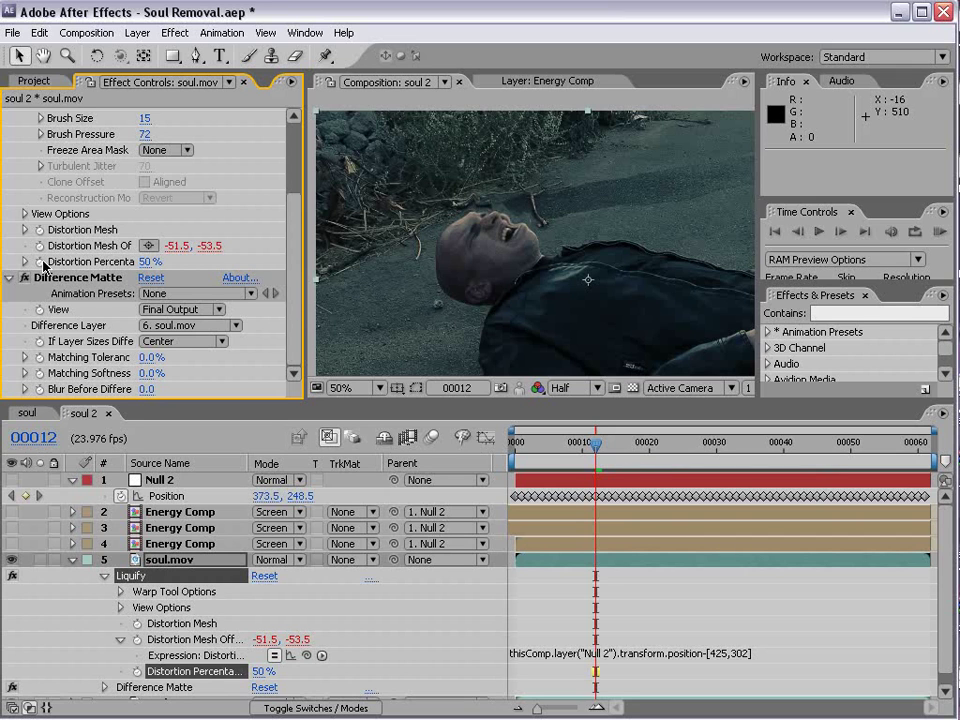
- Add a wiggle expression to Liquify's Distortion Percentage and preview it
left_click(40, 262, "alt")
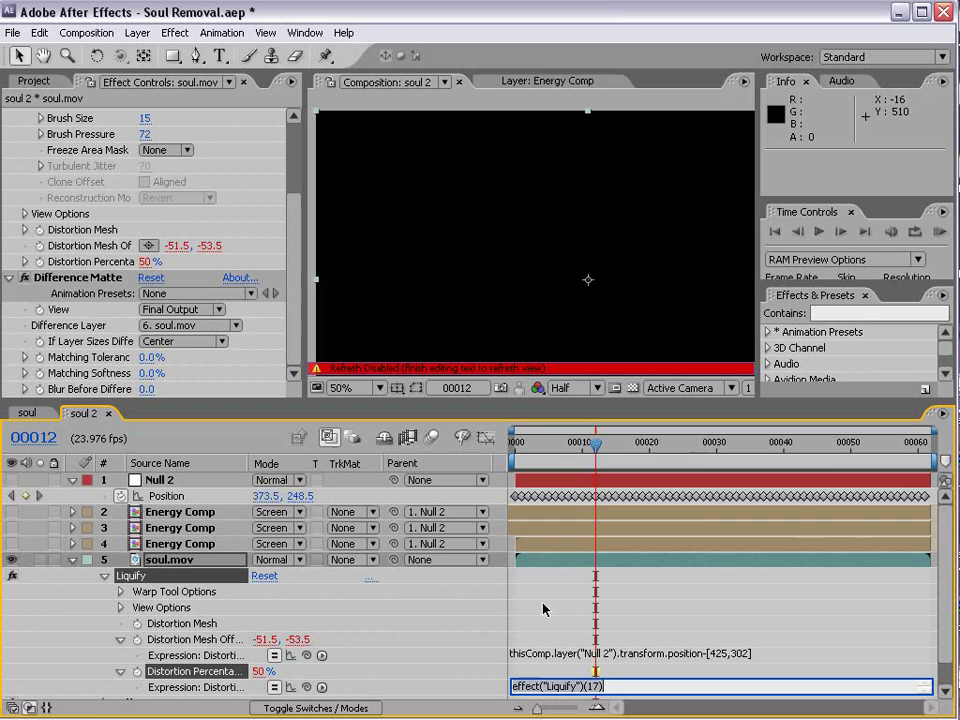
type("wiggle")
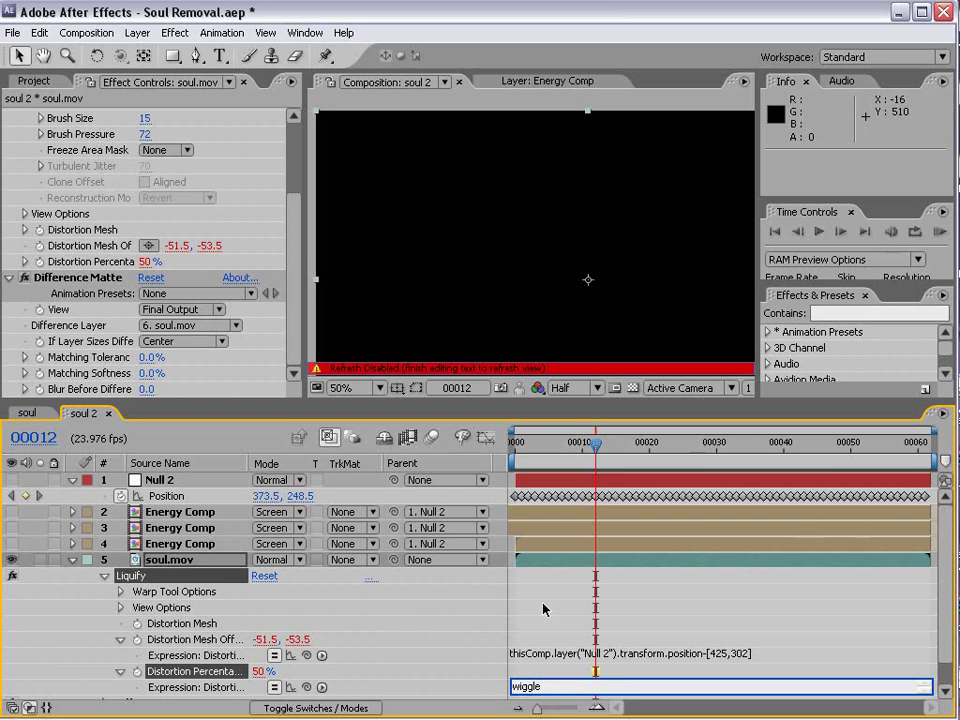
type("(5,75")
left_click(163, 263)
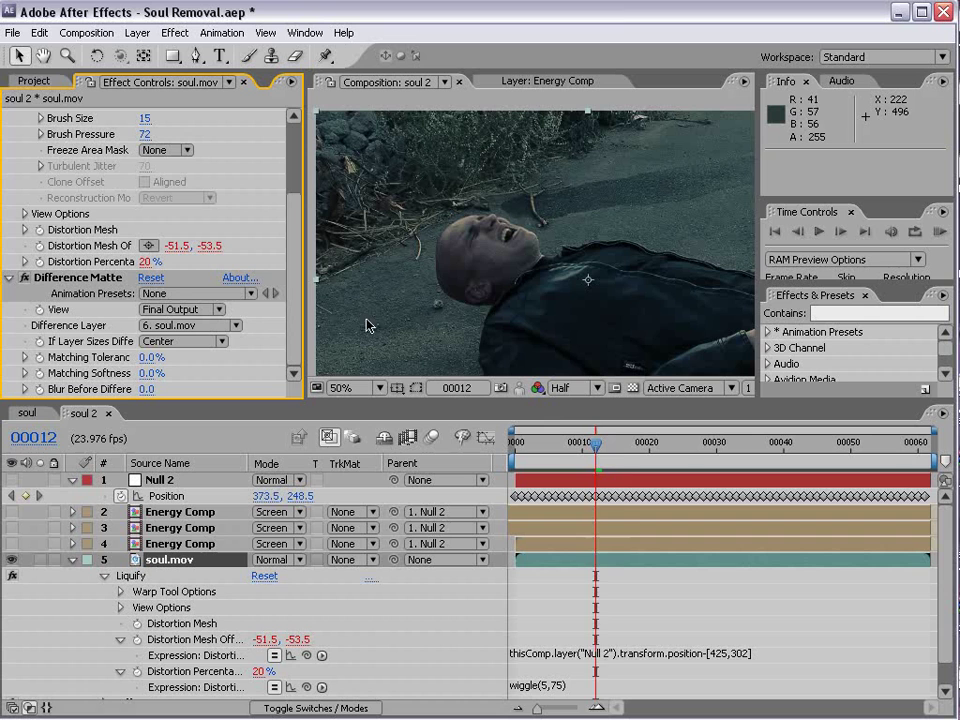
key("space")
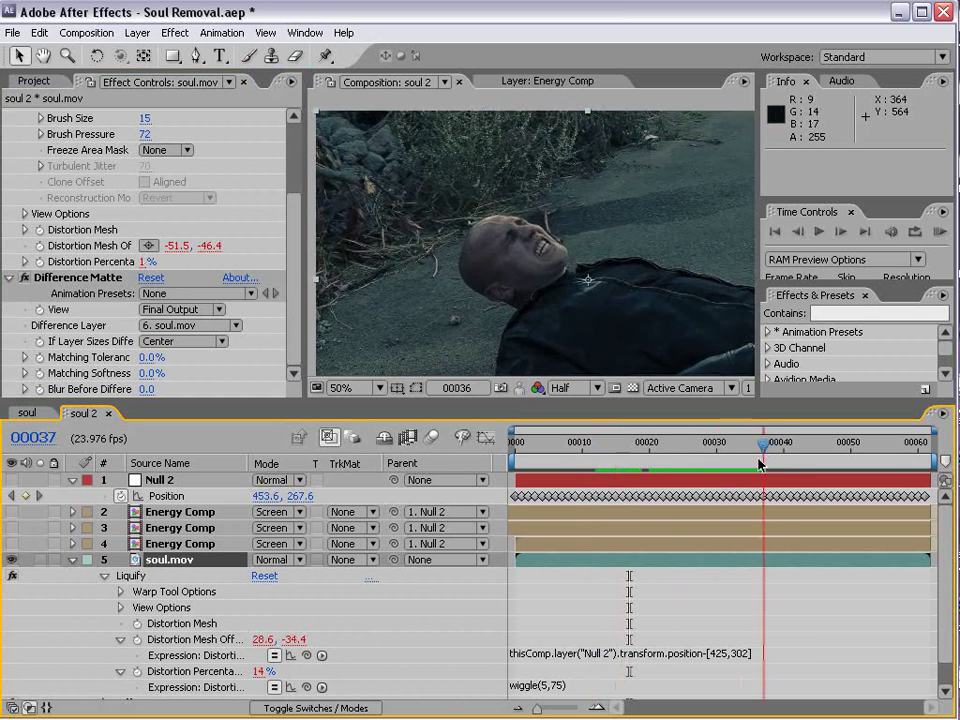
- Revise the Distortion Percentage expression to wiggle(4,105), preview, and return to frame 12
left_click(663, 684)
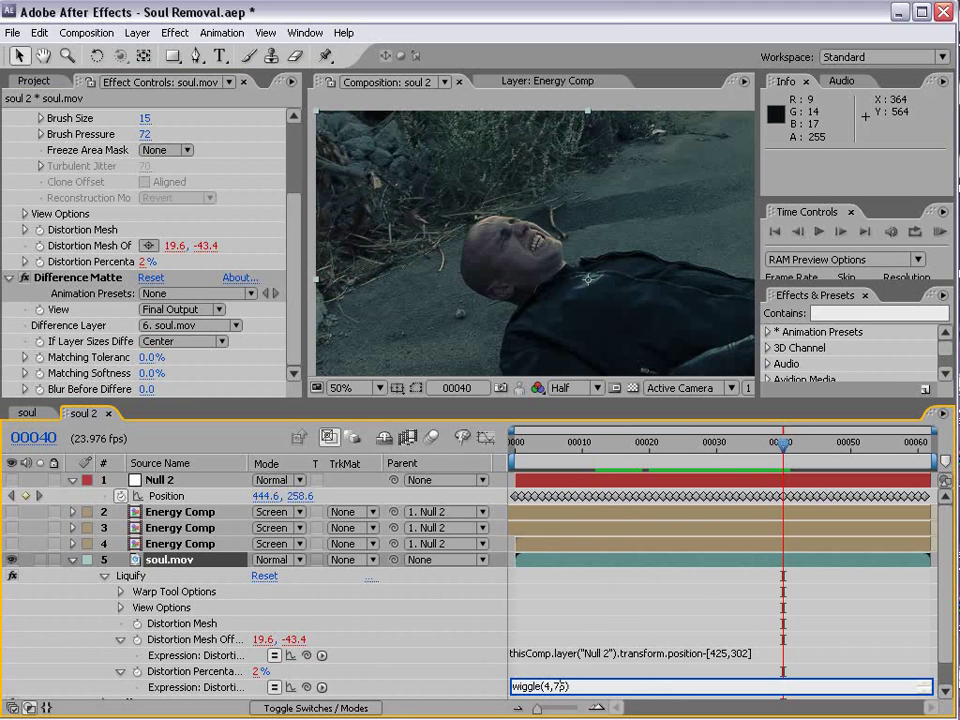
type("0")
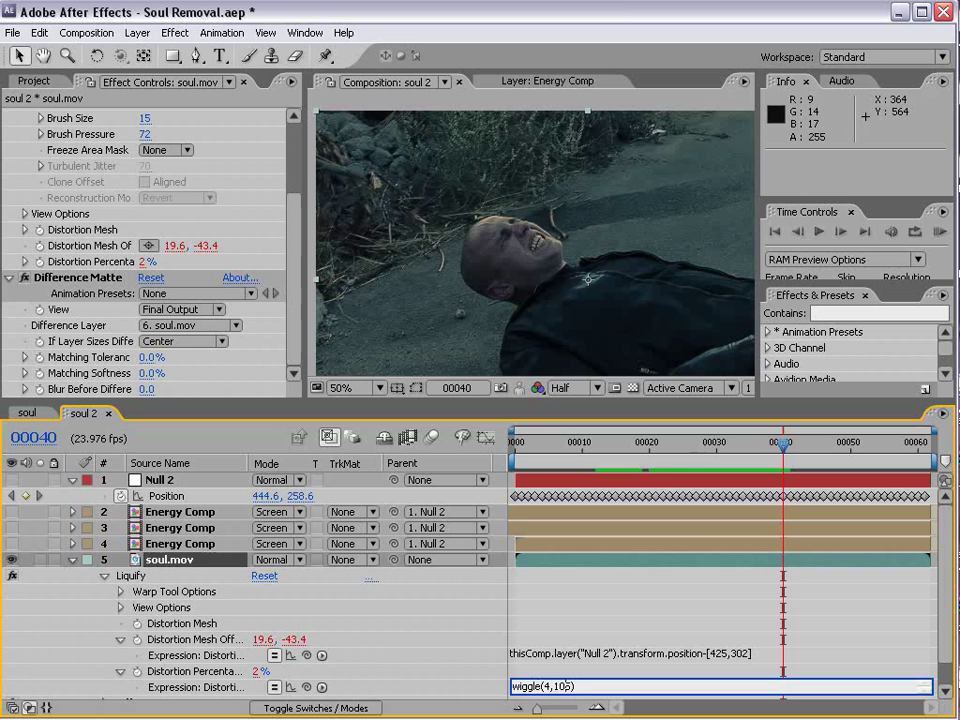
left_click(790, 492)
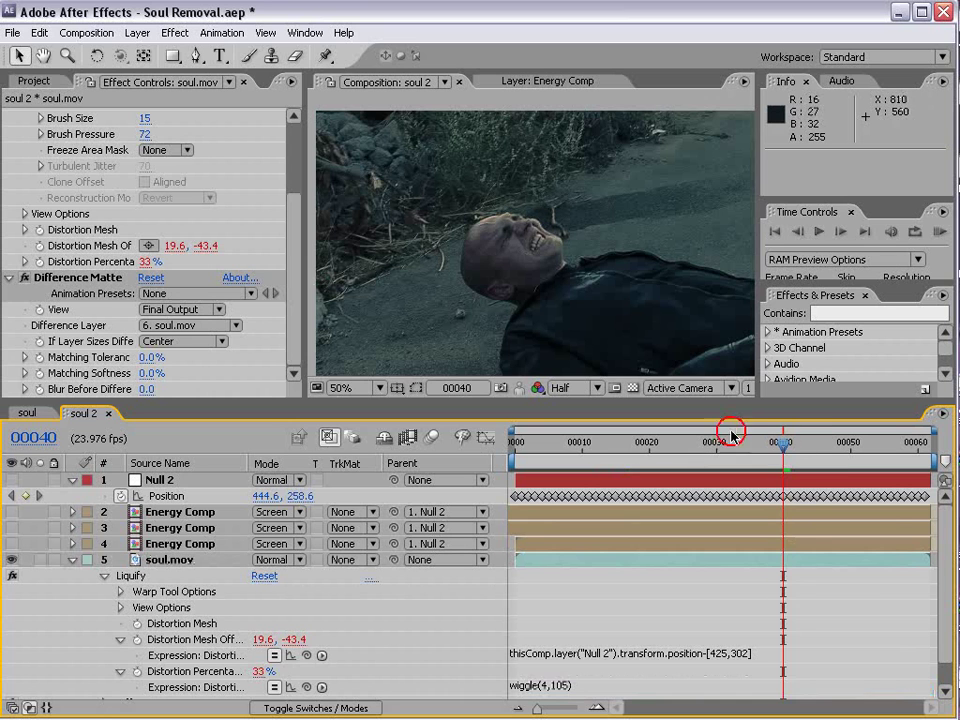
key("space")
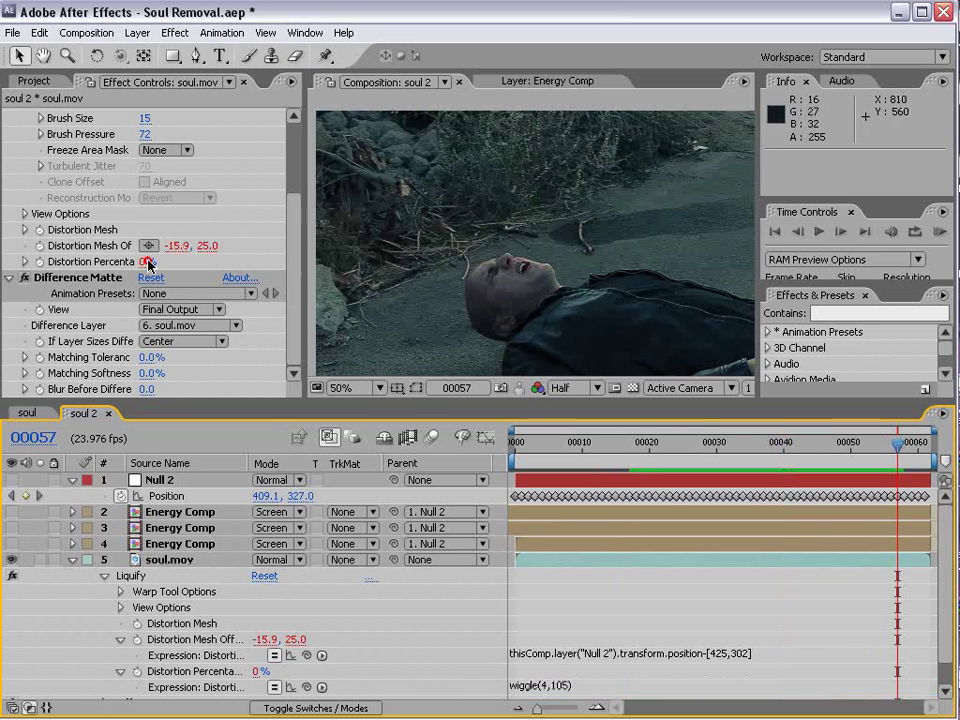
left_click(148, 262)
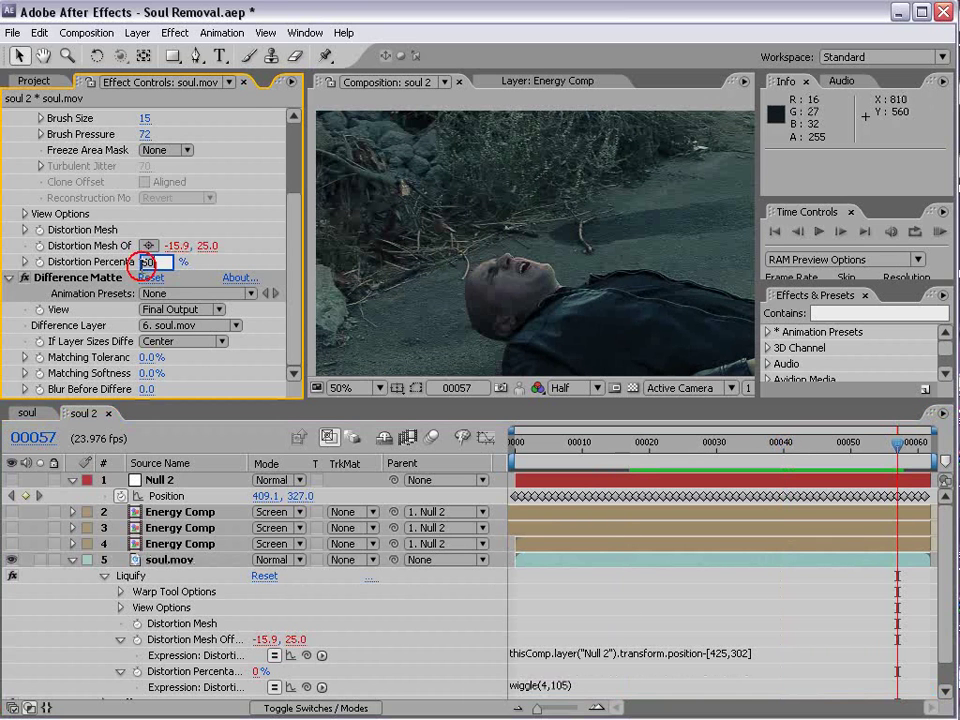
key("Return")
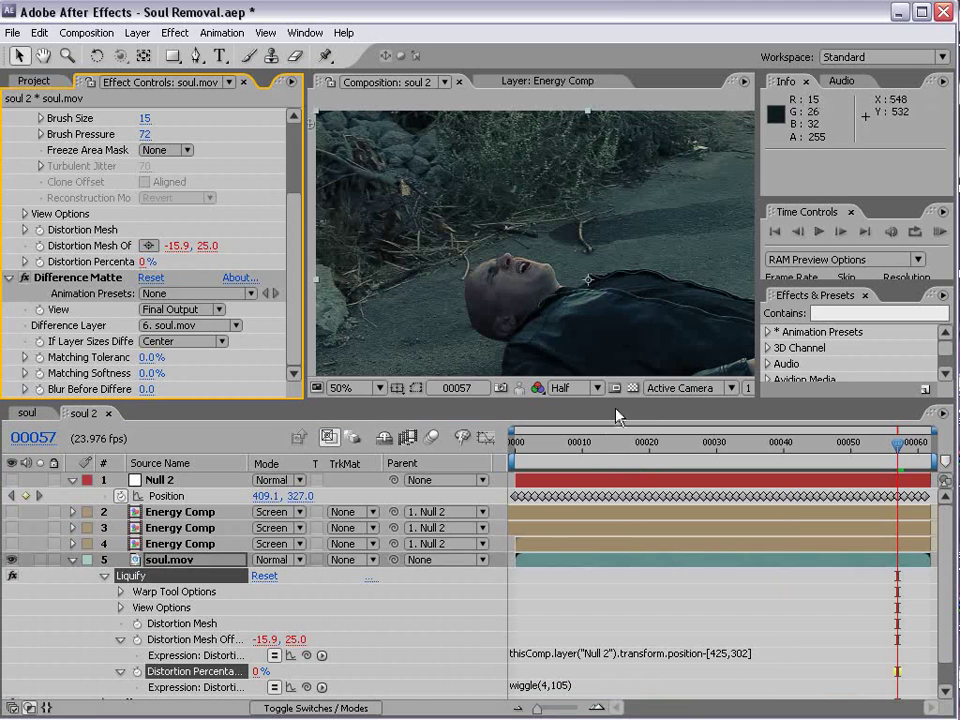
left_click_drag(546, 442, 549, 513)
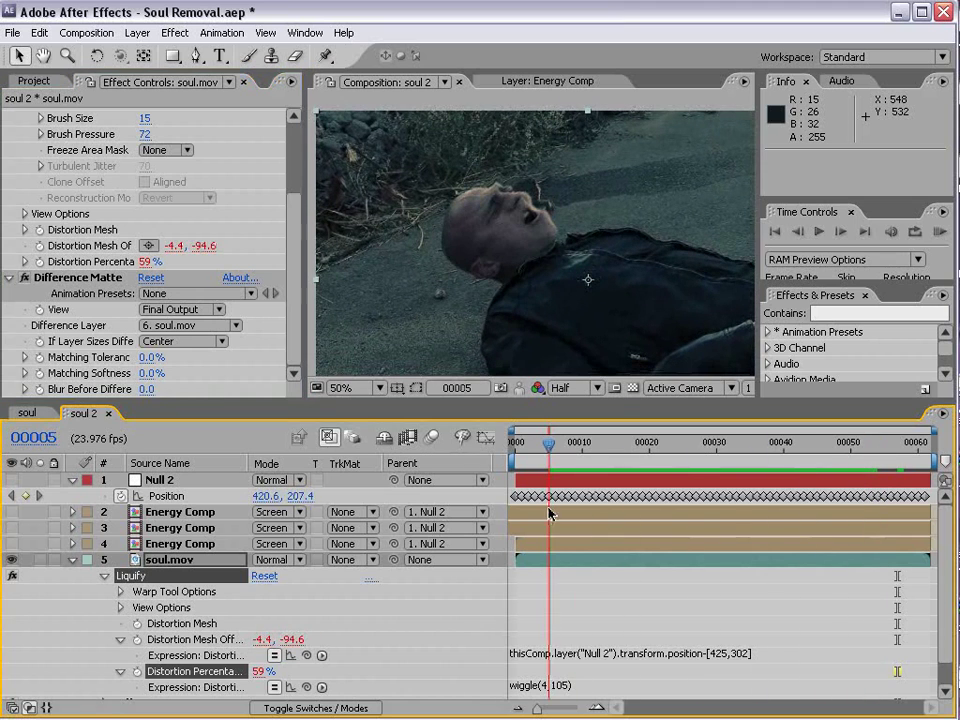
- Show soul.mov's Opacity alongside its Liquify properties in the timeline
left_click(72, 560)
left_click_drag(178, 399, 178, 327)
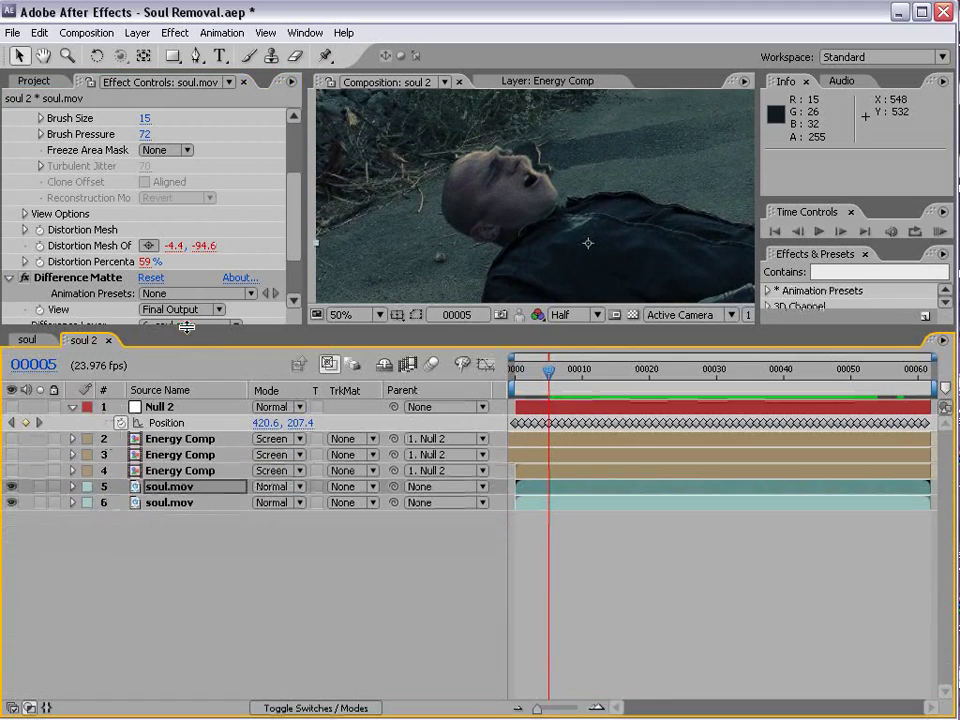
left_click(168, 487)
key("t")
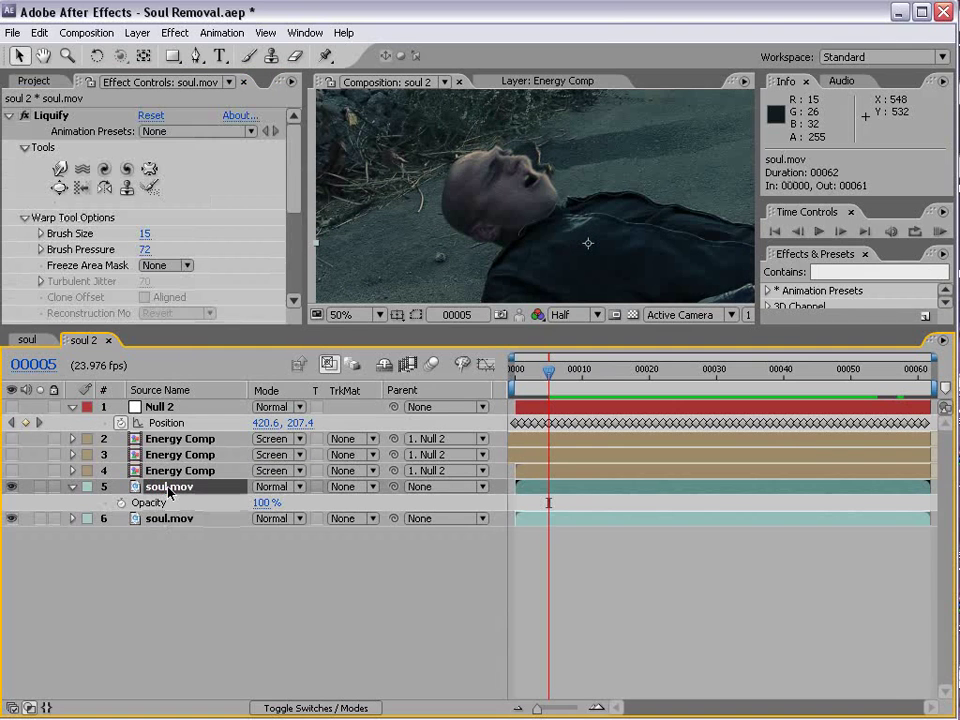
key("u")
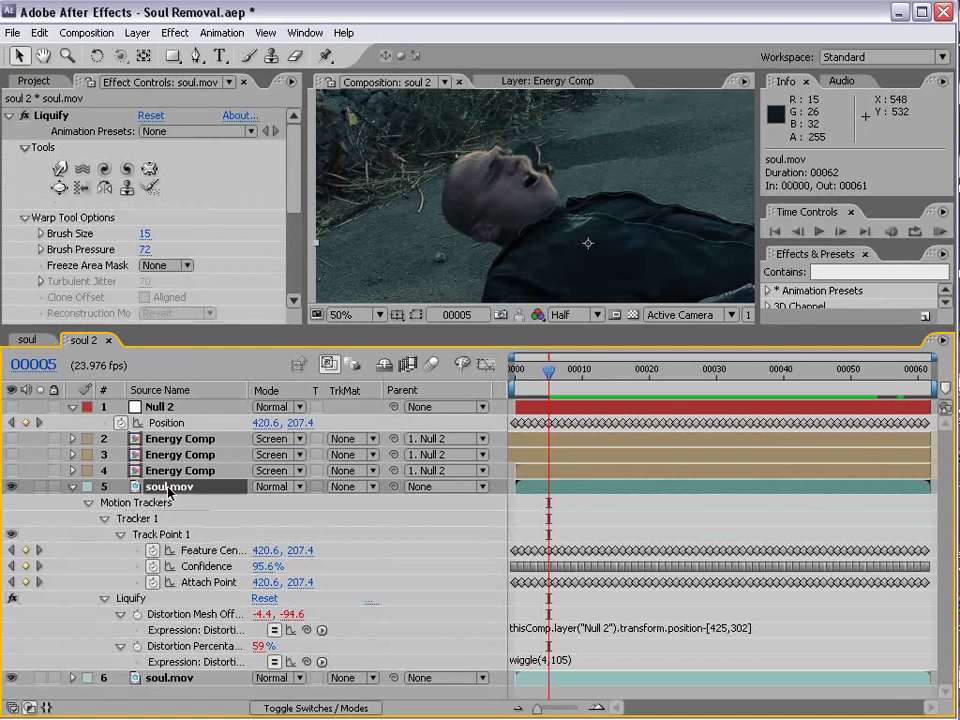
left_click_drag(262, 328, 262, 283)
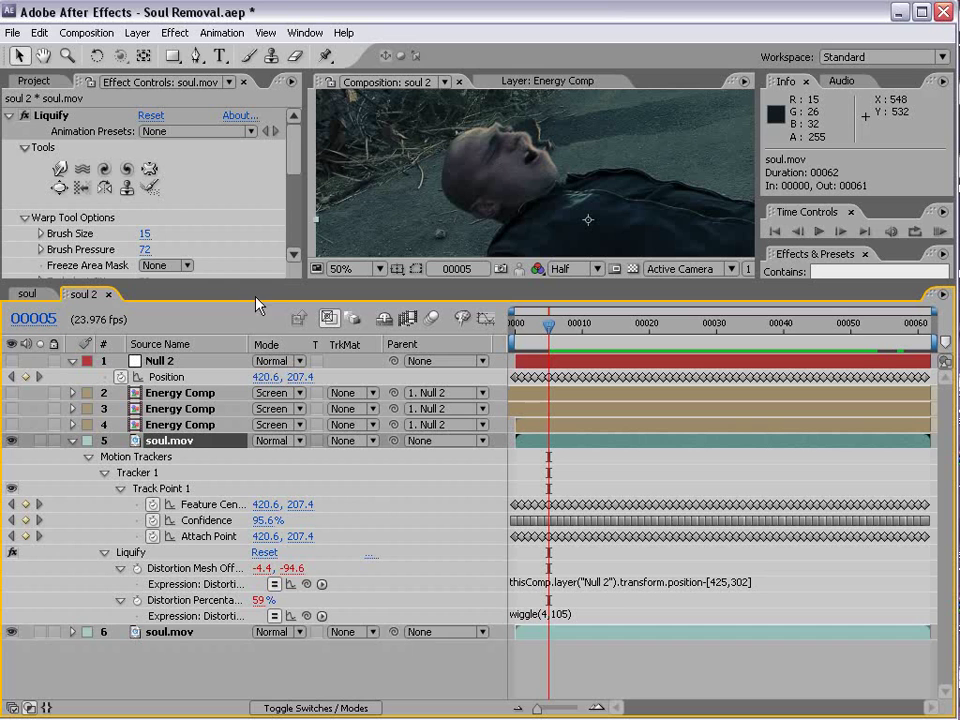
key("shift+t")
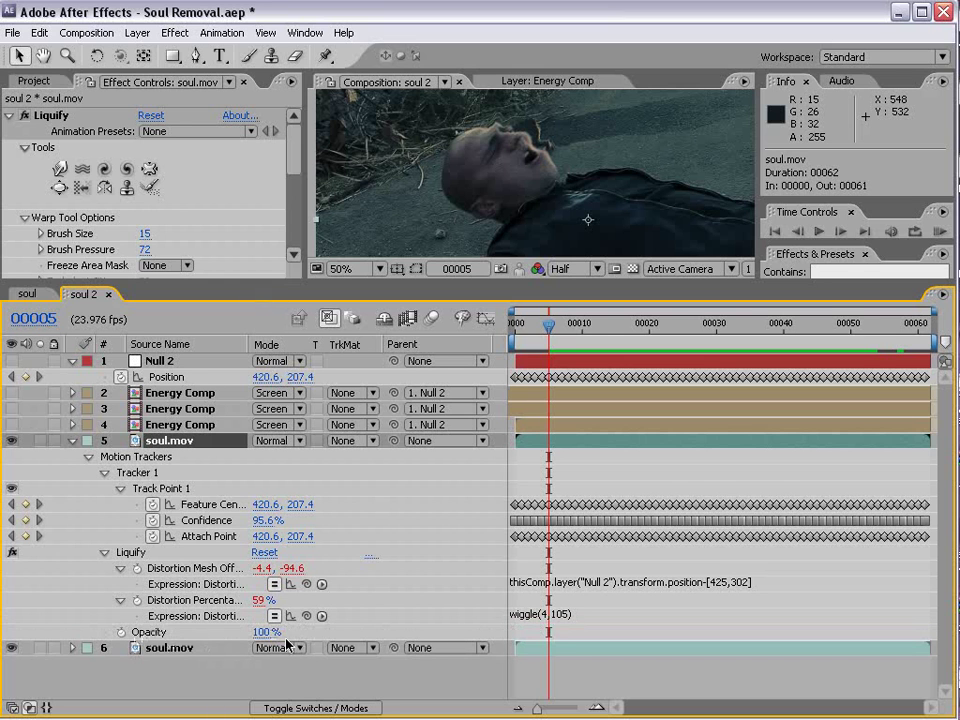
- Link Opacity to Liquify's Distortion Percentage by expression and preview the face around frame 8
left_click(120, 632, "alt")
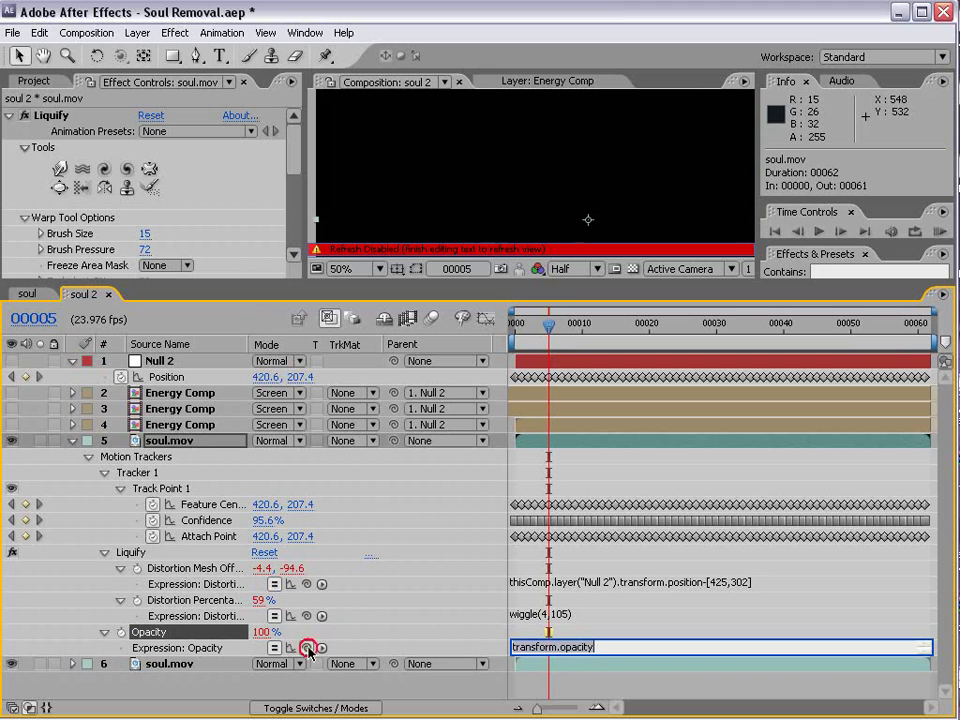
mouse_move(309, 648)
left_mouse_down()
mouse_move(392, 626)
mouse_move(258, 644)
mouse_move(206, 602)
left_mouse_up()
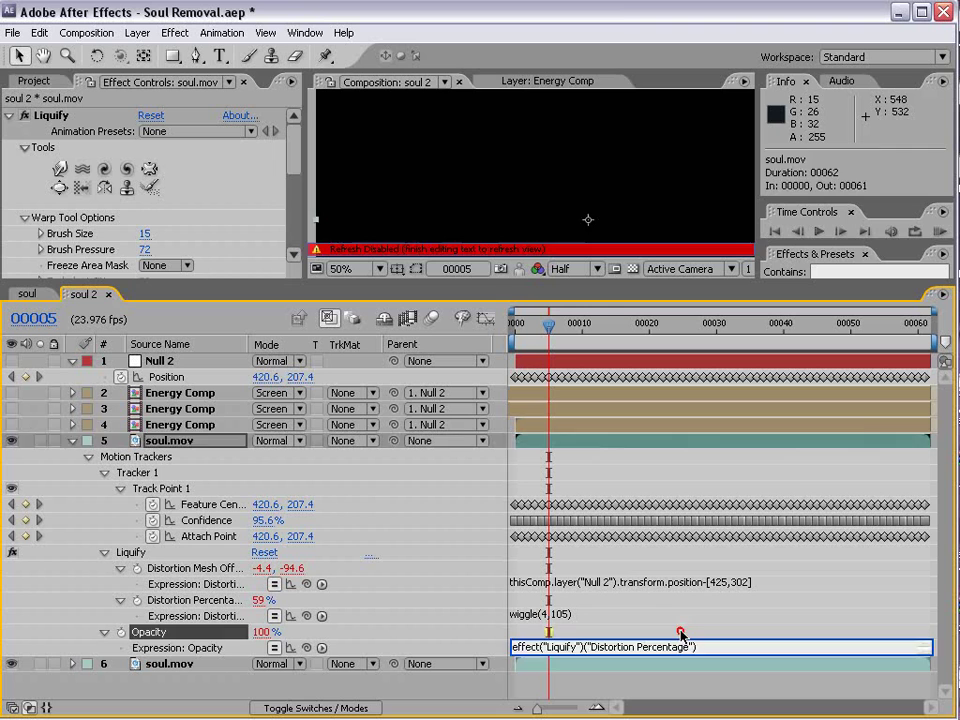
left_click(525, 198)
left_click_drag(549, 325, 569, 325)
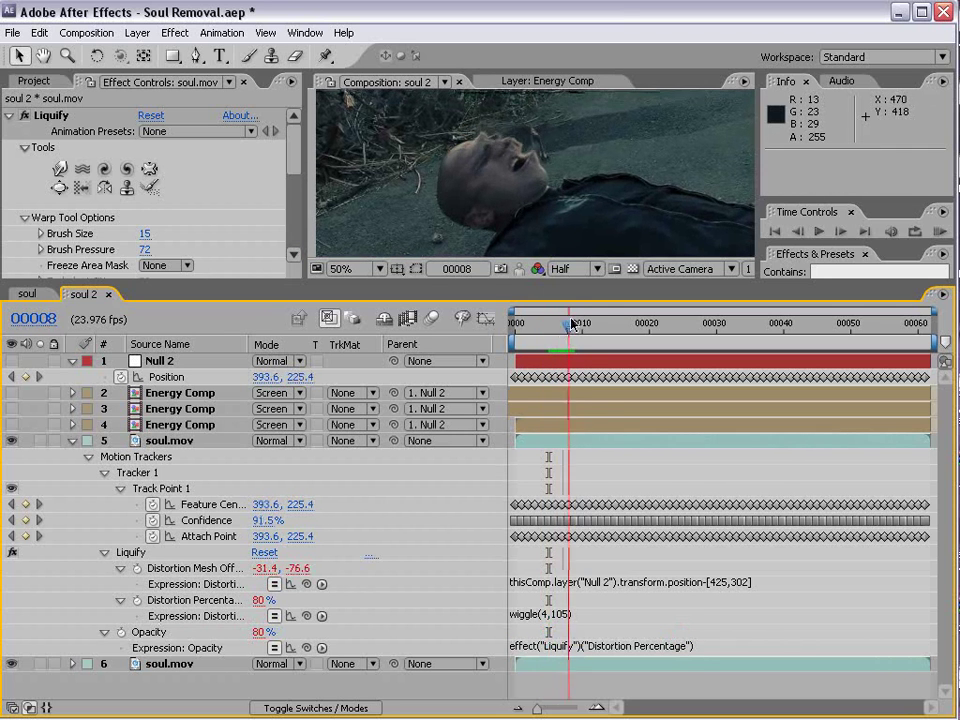
key("h")
scroll(494, 165, "up", 2)
left_click_drag(494, 165, 484, 205)
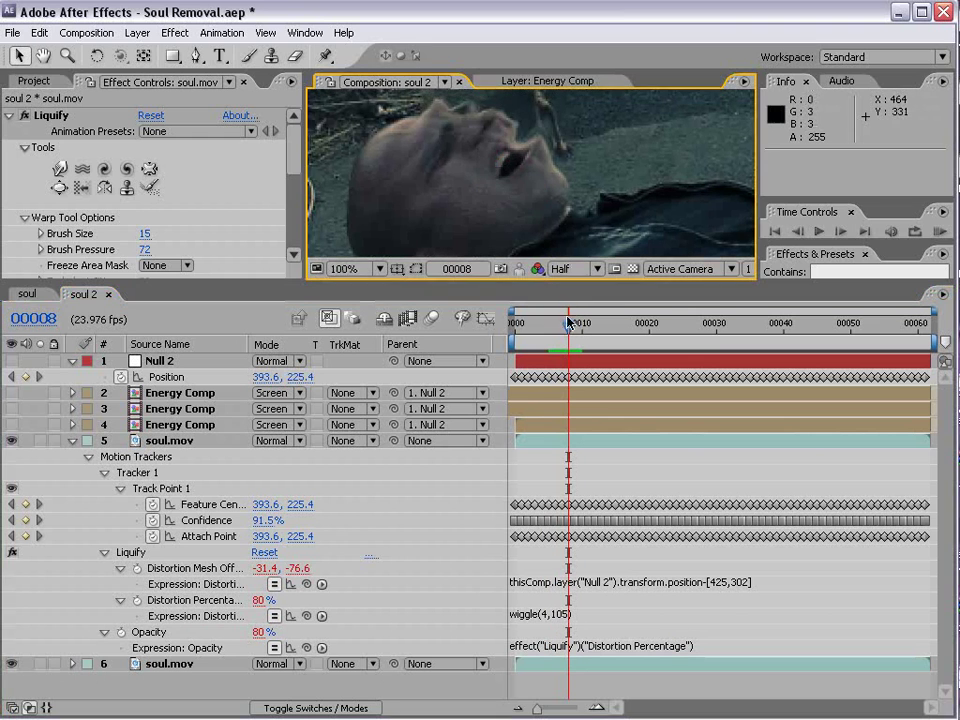
left_click_drag(570, 328, 736, 368)
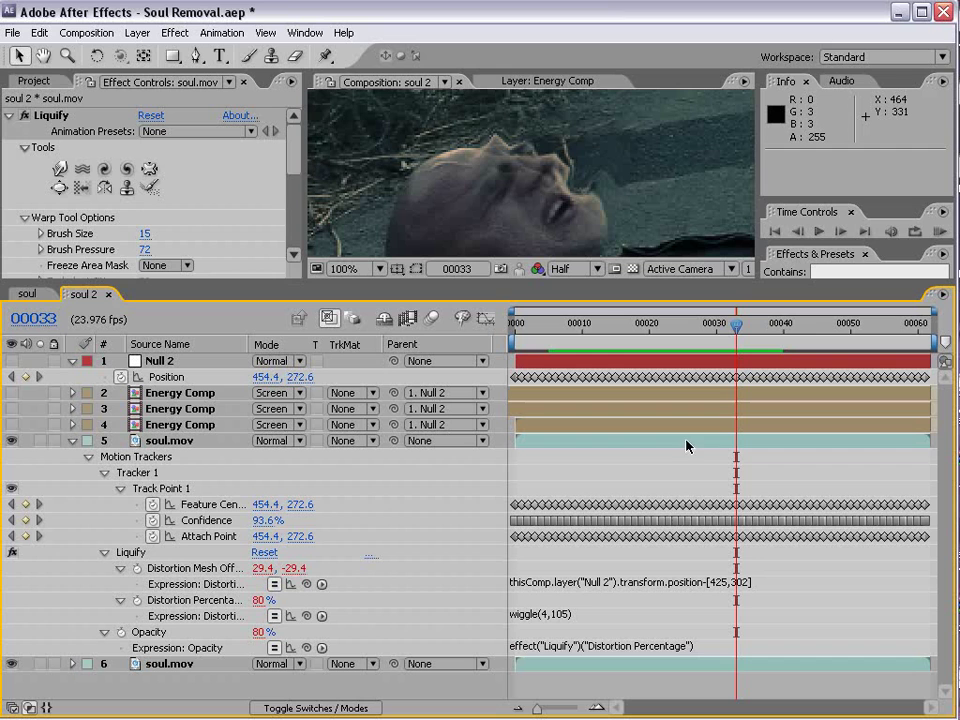
- Commit the opacity expression, collapse the soul.mov and Null 2 properties, and rearrange the panels
left_click(616, 647)
left_click(80, 392)
left_click(70, 440)
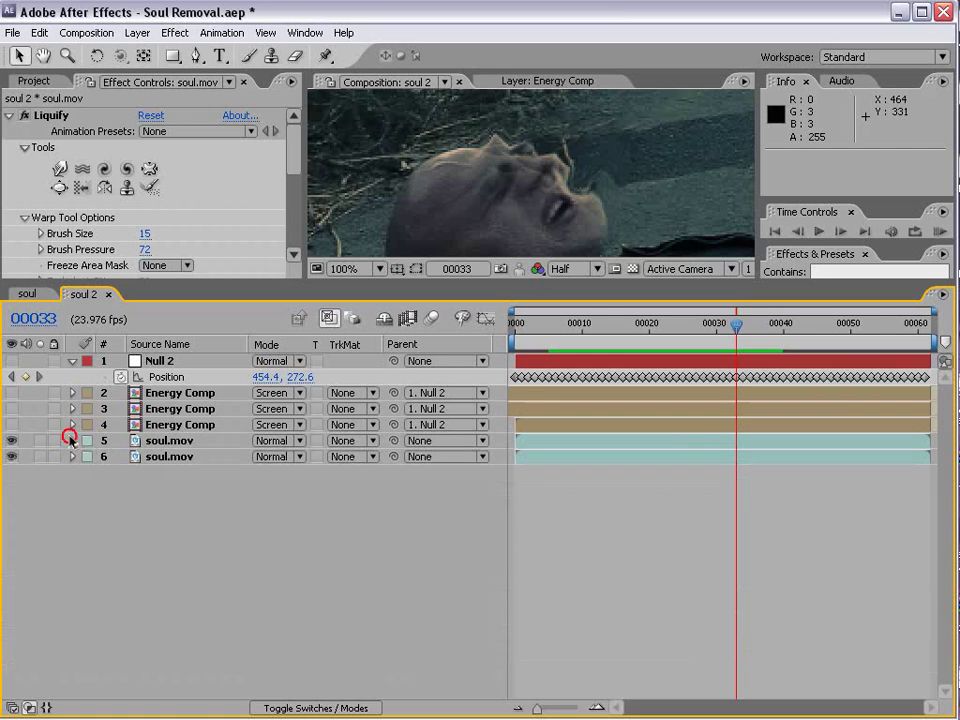
key("u")
left_click_drag(284, 280, 272, 394)
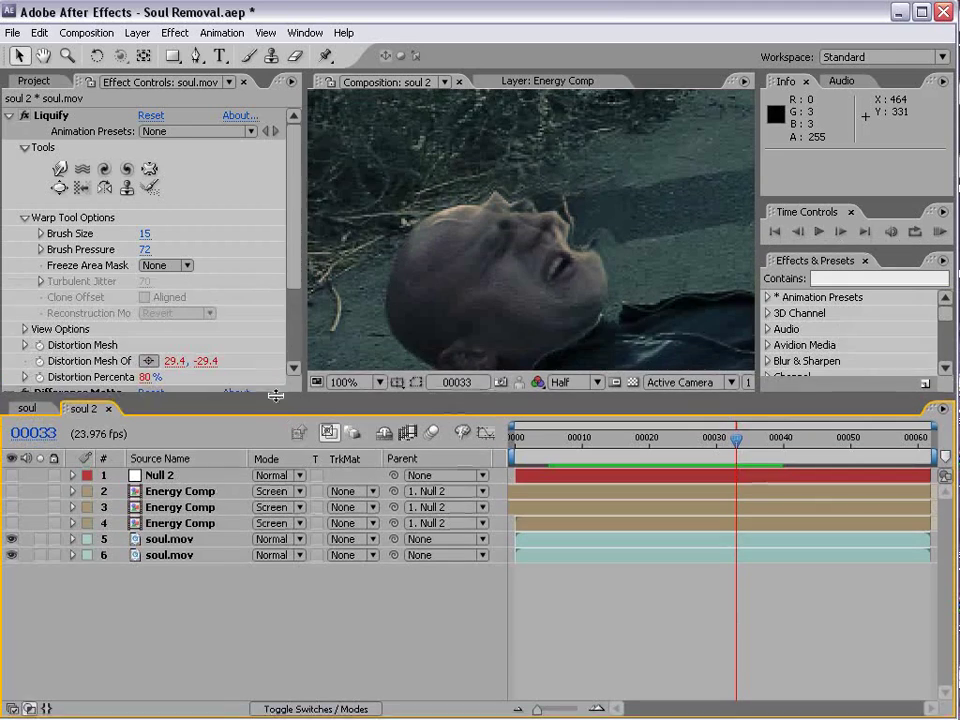
left_click_drag(300, 296, 252, 296)
scroll(592, 318, "down", 2)
left_click_drag(592, 318, 540, 272)
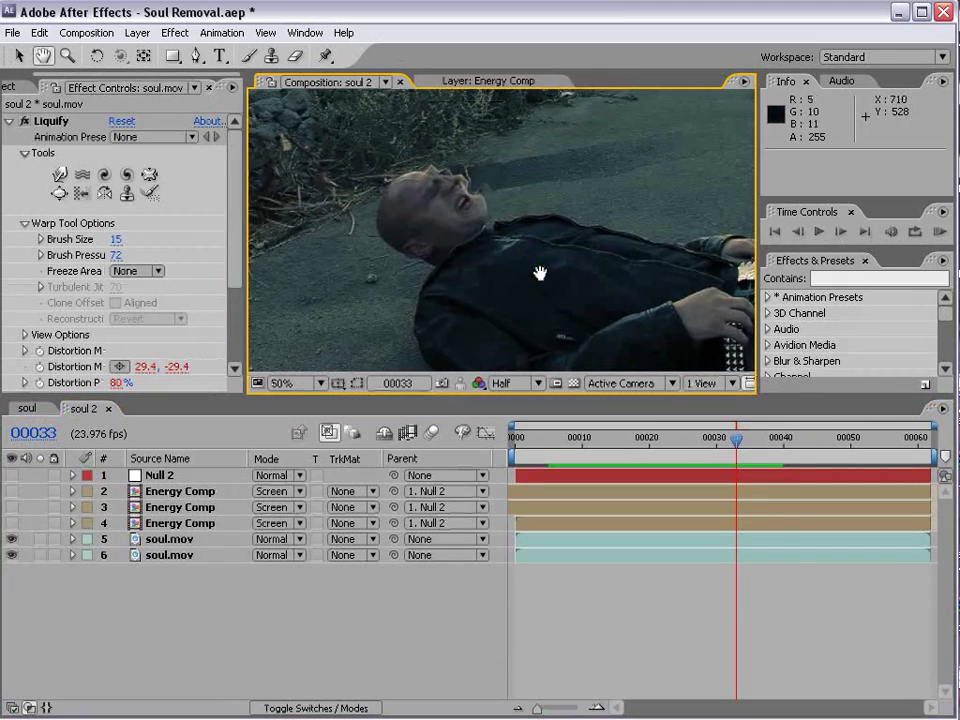
mouse_move(736, 440)
left_mouse_down()
mouse_move(878, 457)
mouse_move(533, 460)
left_mouse_up()
- Turn on the three Energy Comp layers and scrub to preview the blue streams
left_click_drag(10, 523, 12, 491)
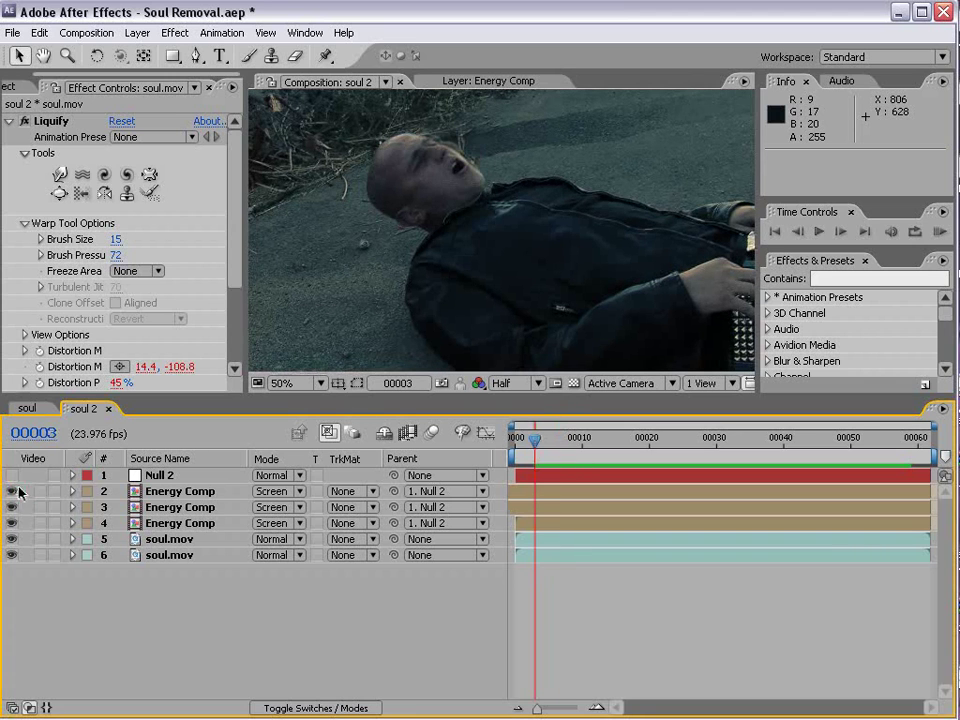
left_click_drag(560, 398, 557, 455)
key("space")
mouse_move(518, 240)
left_mouse_down()
mouse_move(508, 278)
mouse_move(506, 249)
left_mouse_up()
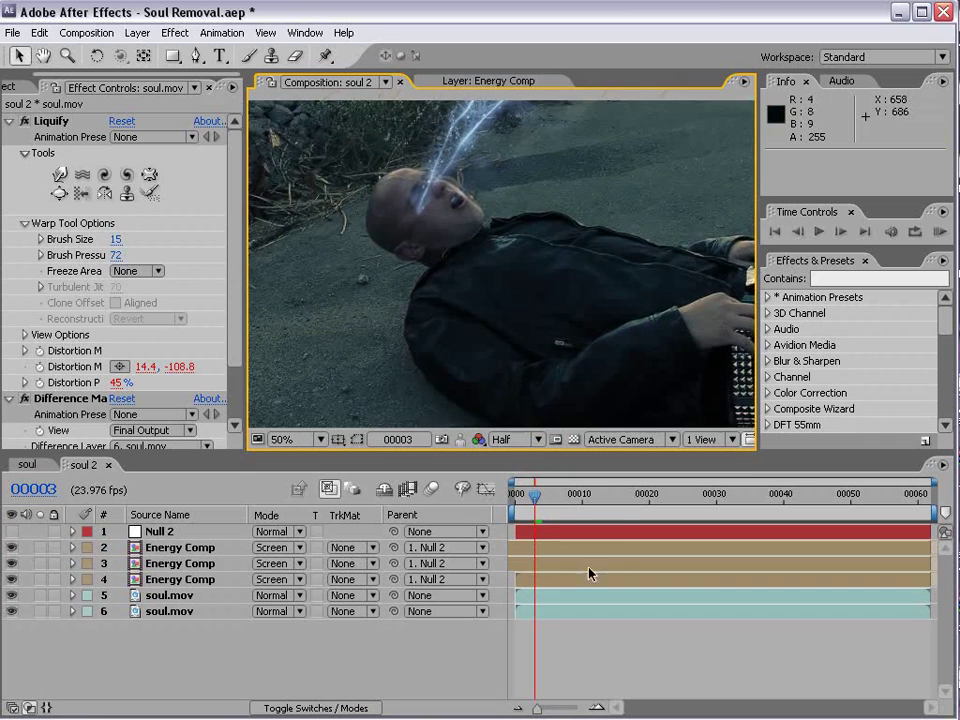
left_click_drag(535, 494, 716, 500)
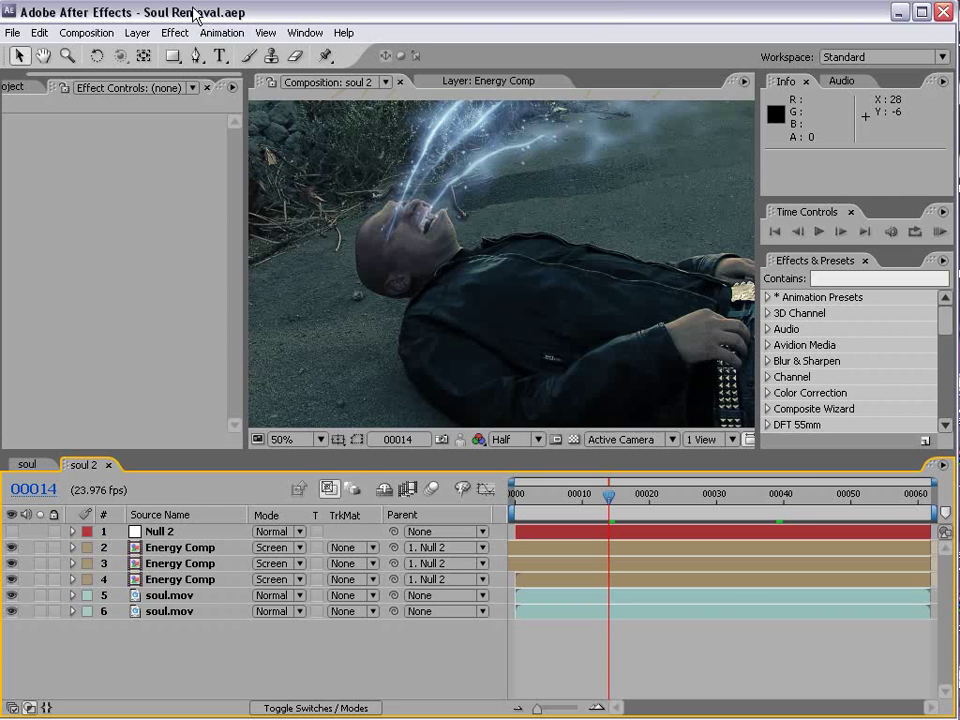
- Add a new adjustment layer with Curves, bending the RGB curve up to brighten
left_click(137, 33)
mouse_move(340, 52)
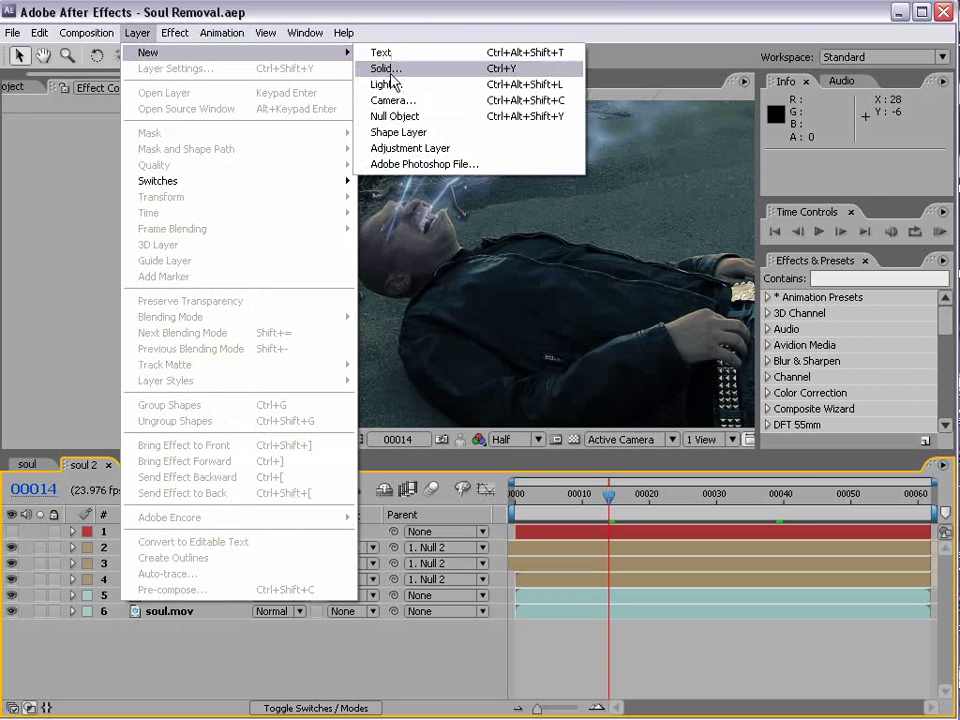
left_click(396, 148)
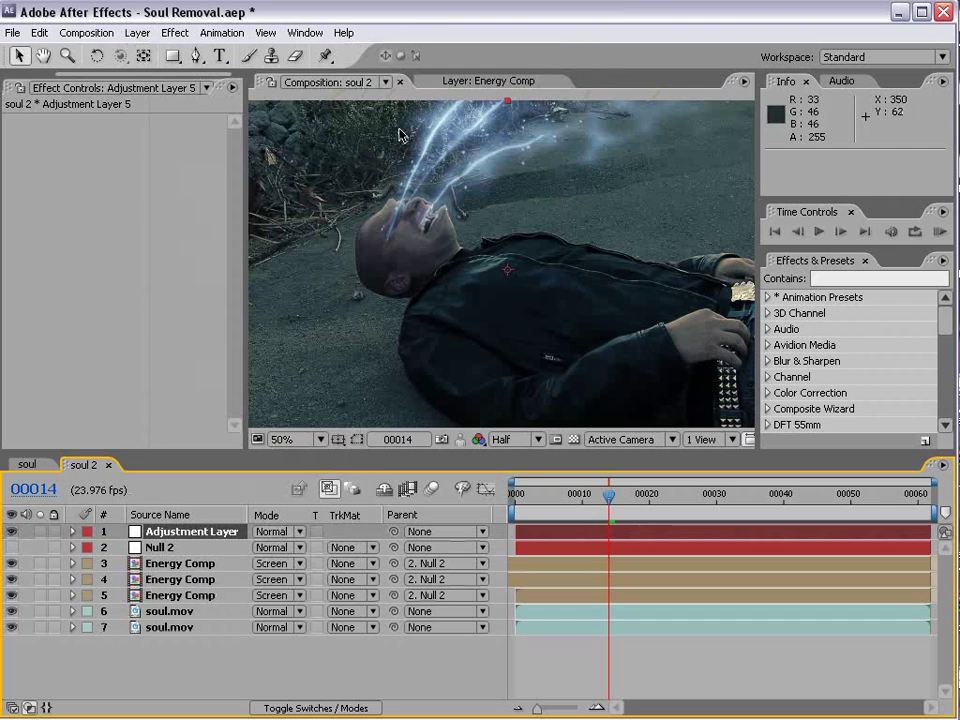
left_click(178, 33)
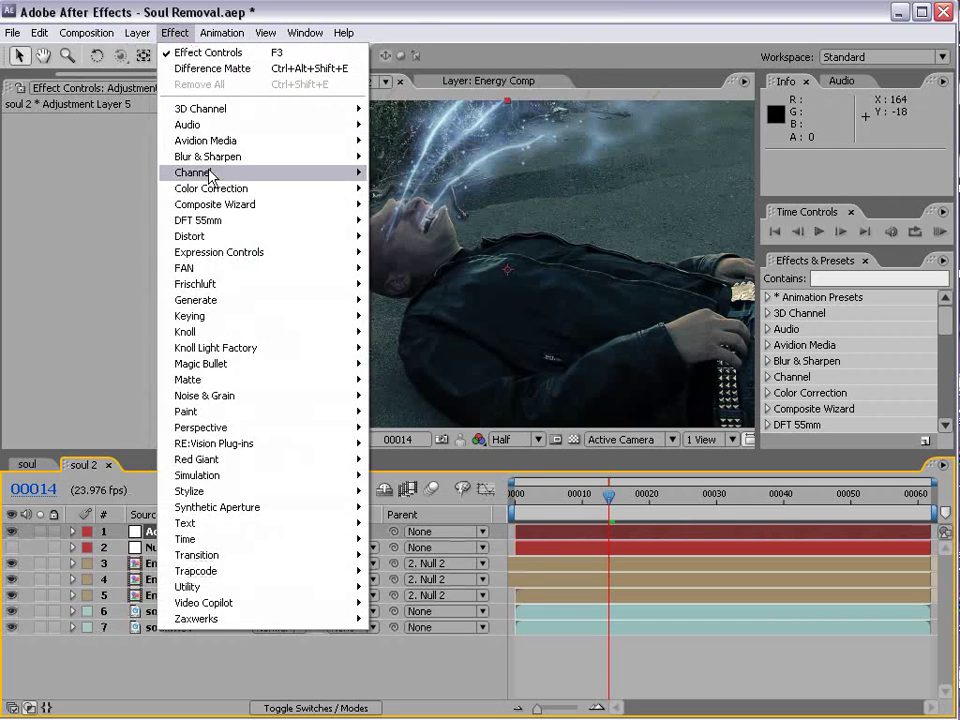
mouse_move(214, 188)
left_click(466, 436)
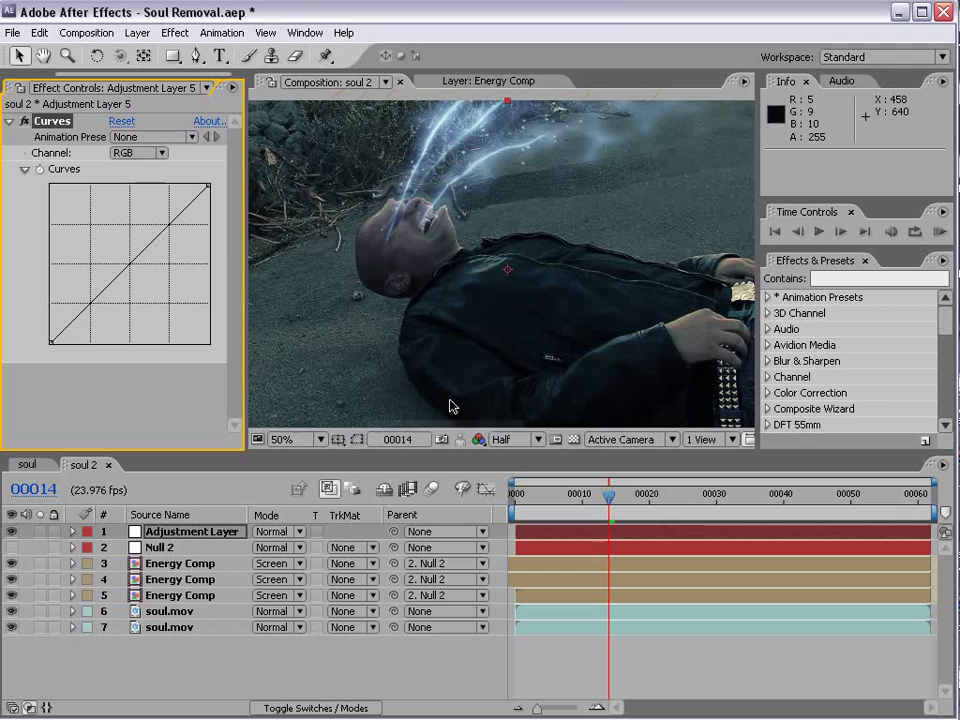
left_click_drag(93, 200, 100, 245)
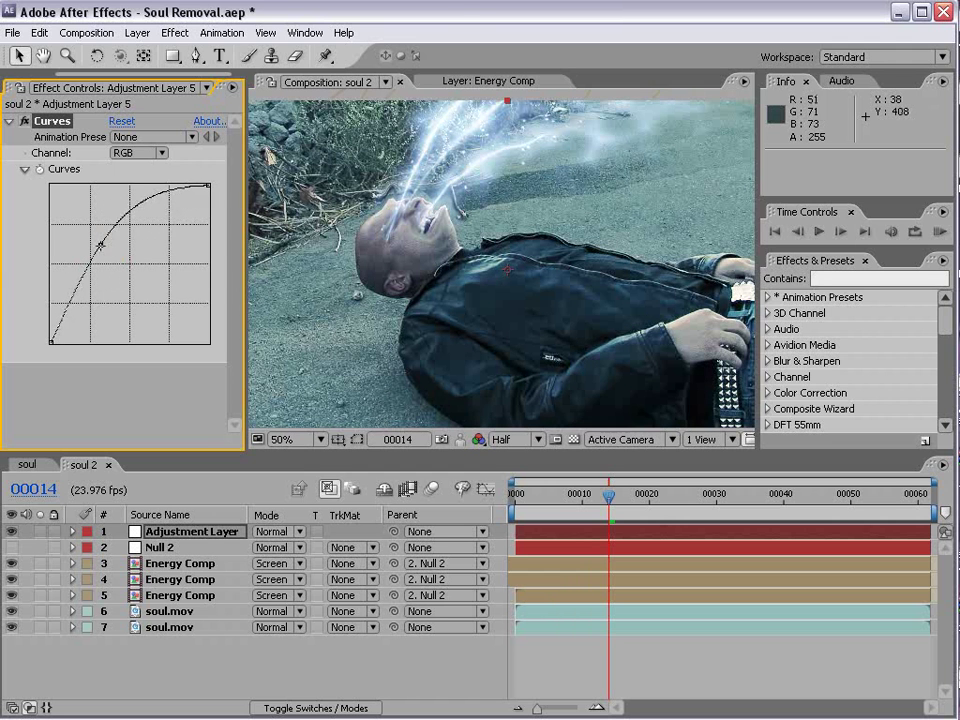
- Raise the Red curve to warm the image, then select the Blue channel
left_click(140, 152)
left_click(145, 166)
left_click(141, 152)
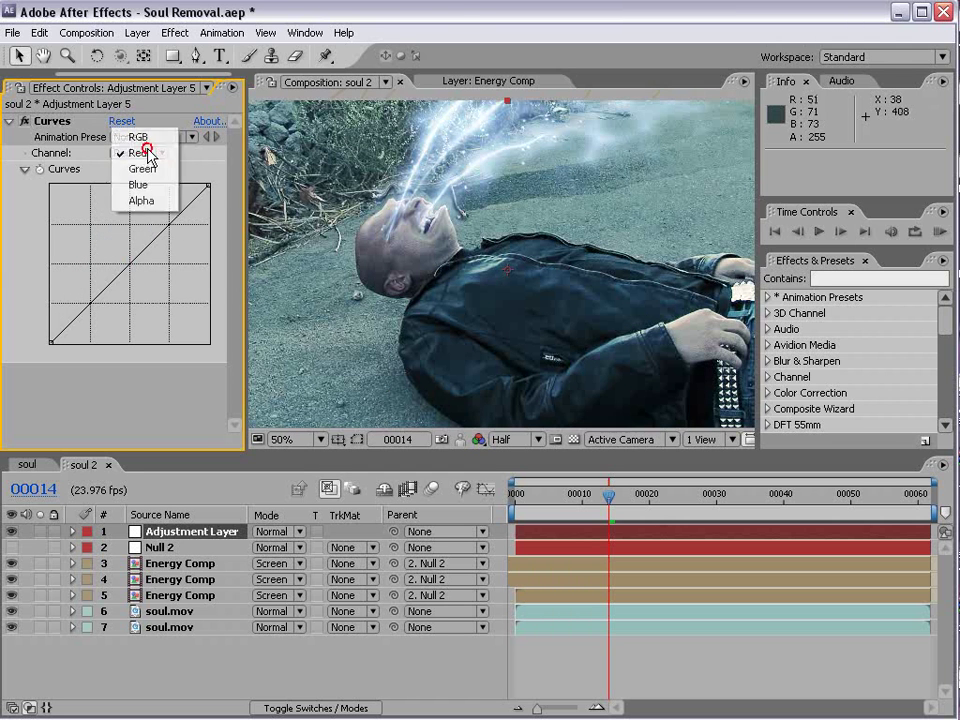
left_click(145, 152)
mouse_move(141, 252)
left_mouse_down()
mouse_move(120, 242)
mouse_move(147, 262)
left_mouse_up()
left_click(137, 153)
left_click(140, 194)
- Apply Glow to the adjustment layer with 82.4% threshold, 62.0 radius and 0.2 intensity
left_click(175, 32)
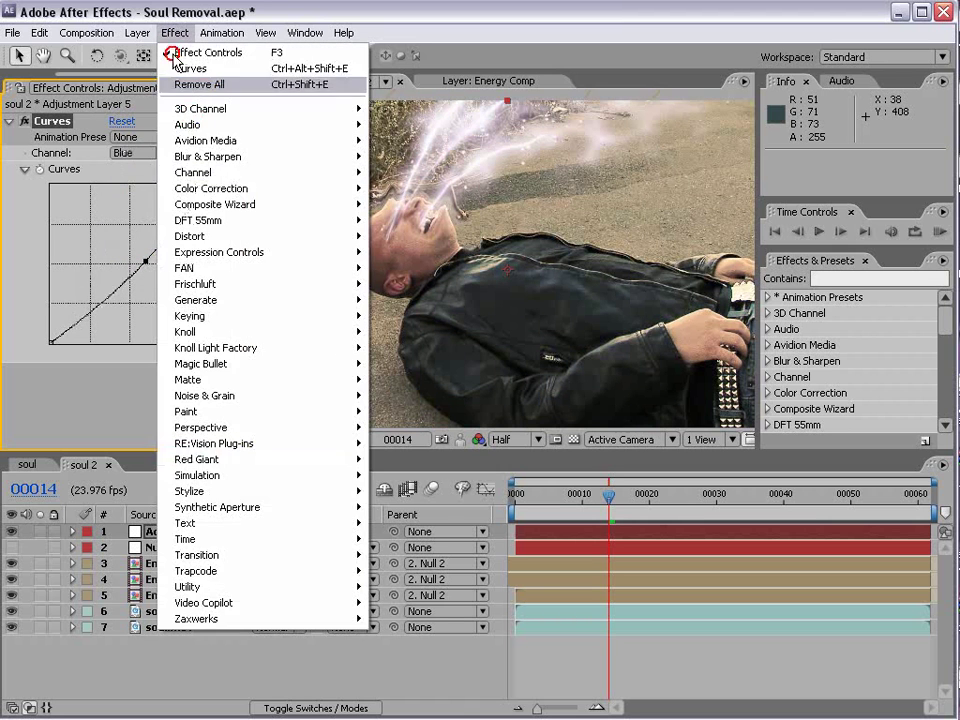
mouse_move(240, 489)
left_click(434, 668)
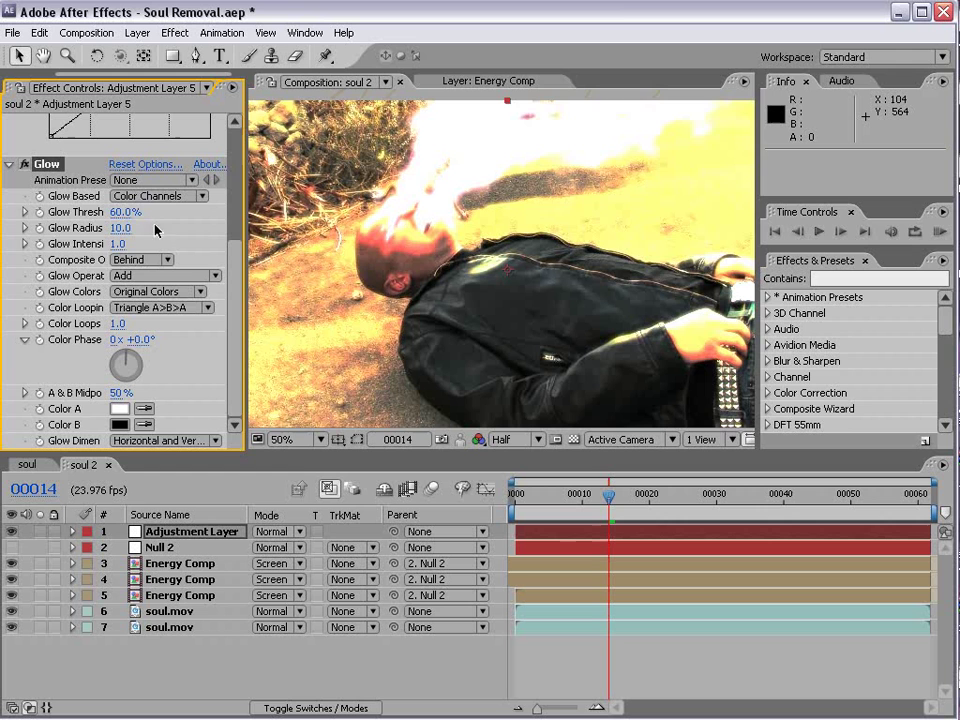
left_click_drag(125, 212, 170, 197)
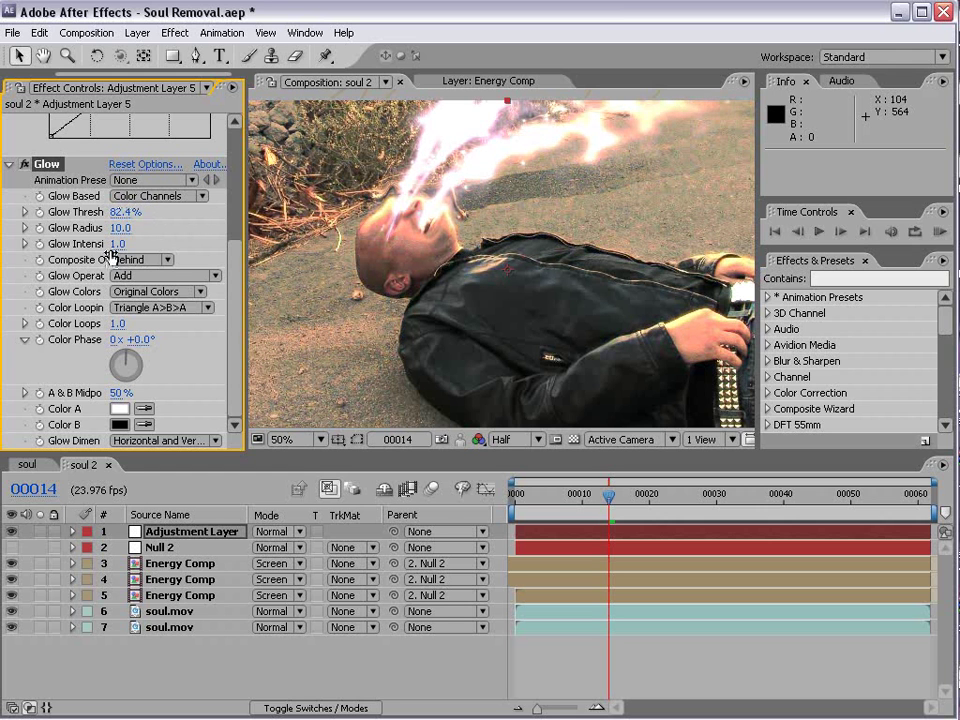
left_click_drag(117, 244, 14, 253)
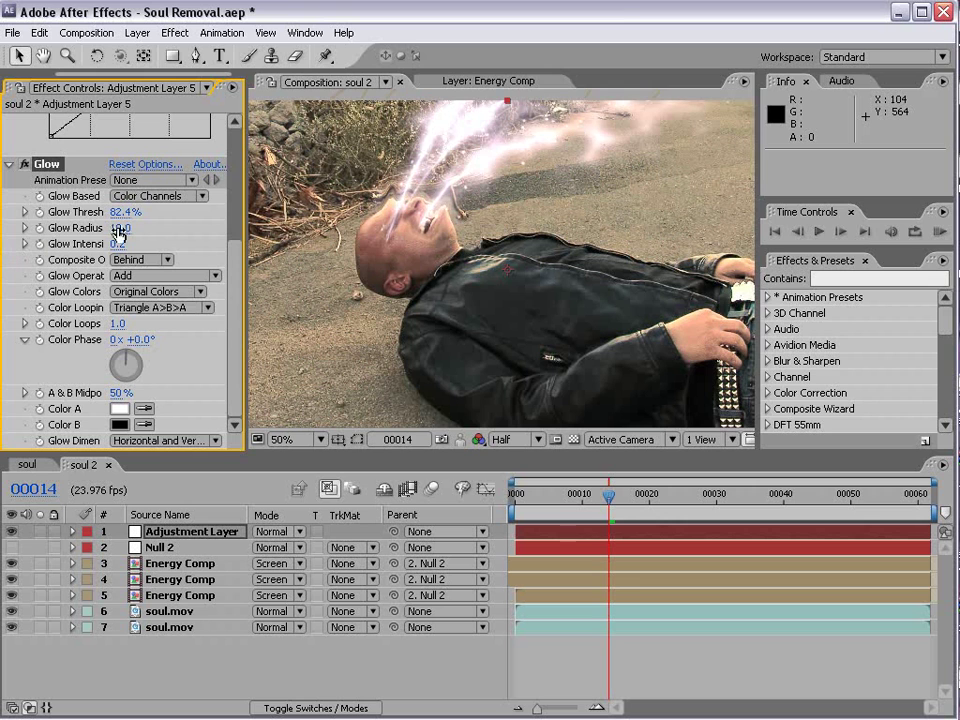
left_click_drag(120, 228, 172, 227)
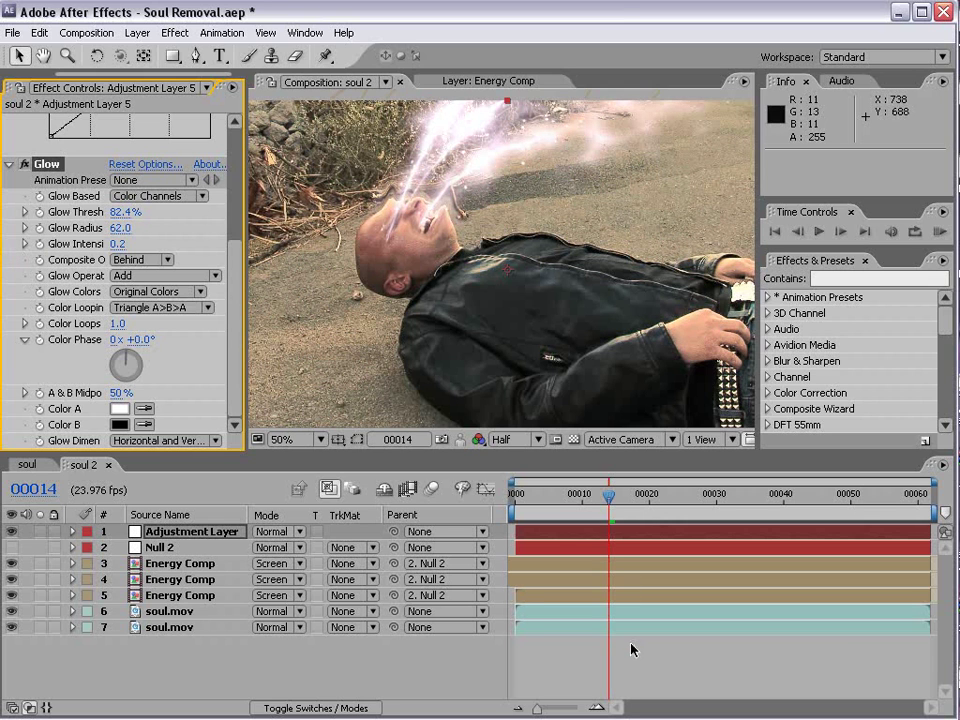
- Set the adjustment layer's Opacity to 0%
left_click(163, 532)
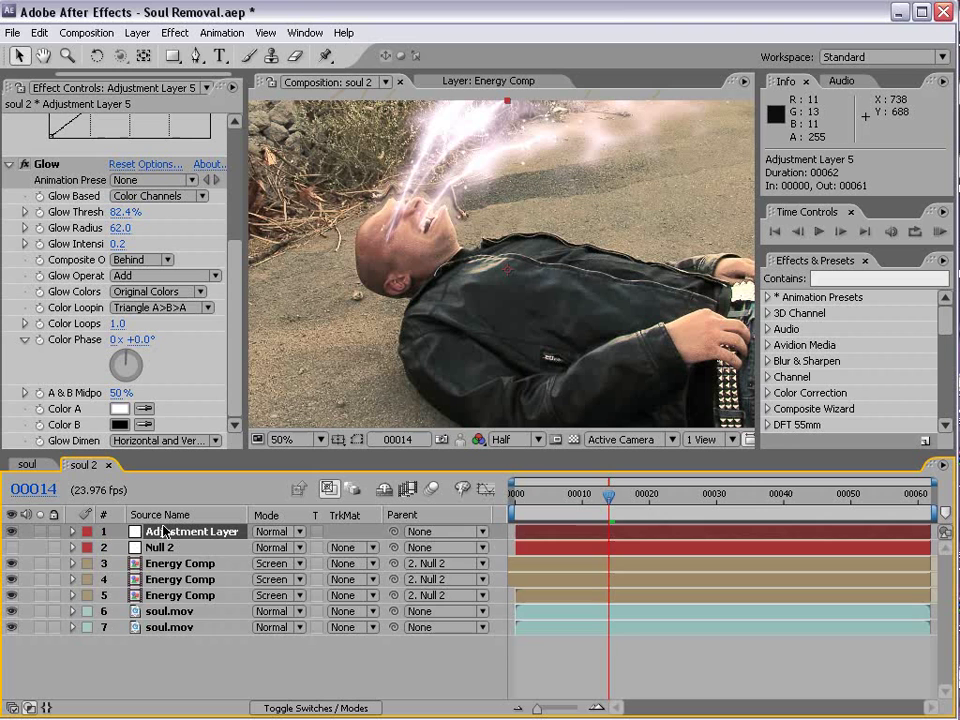
key("t")
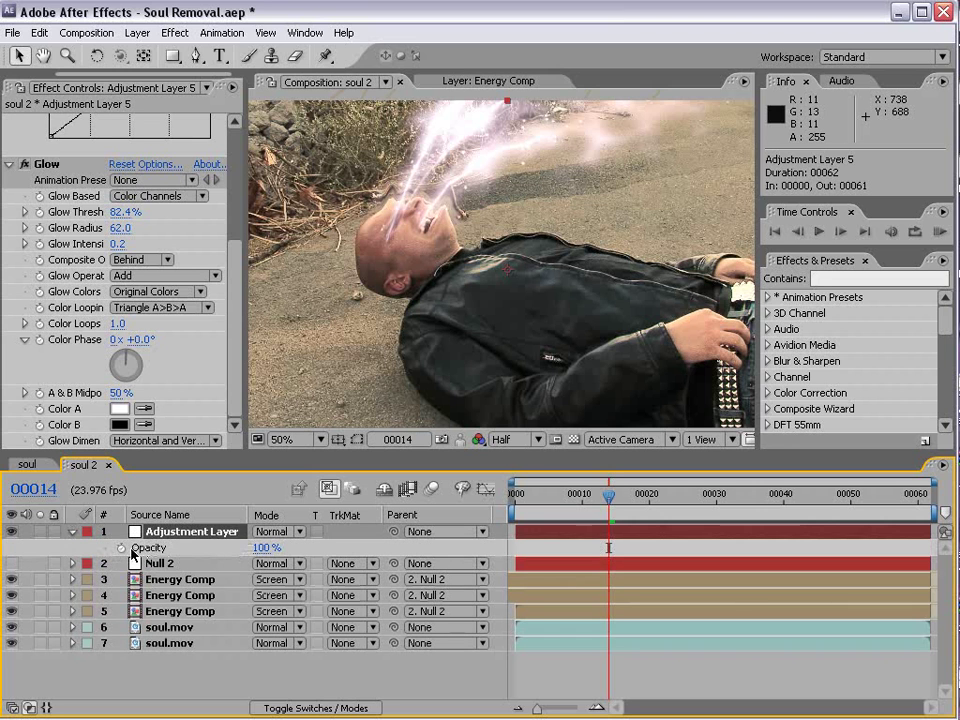
left_click(264, 548)
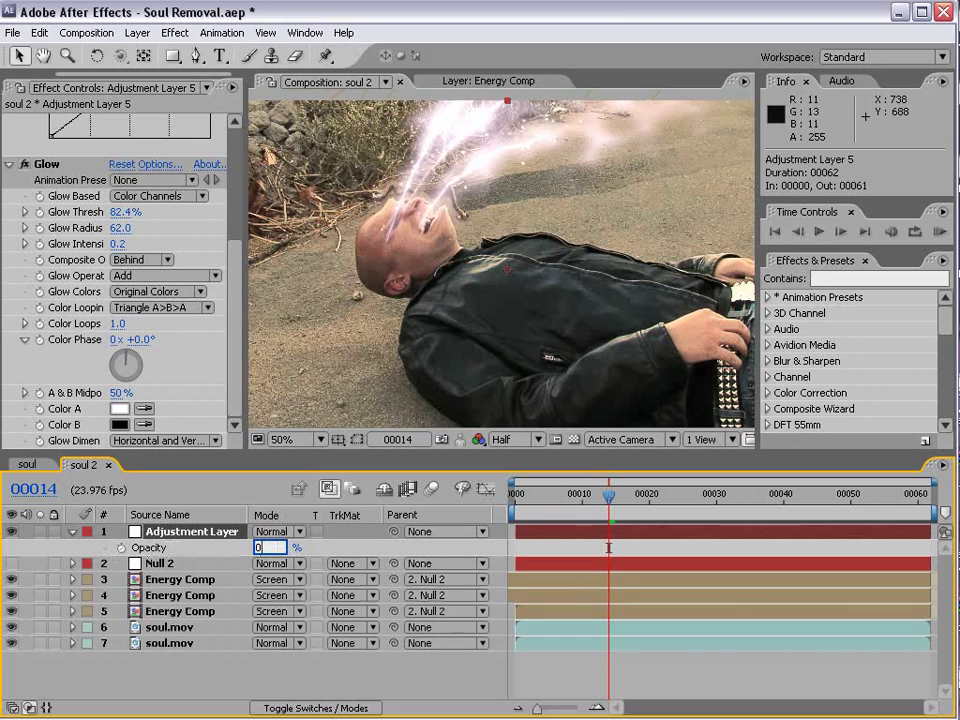
key("Return")
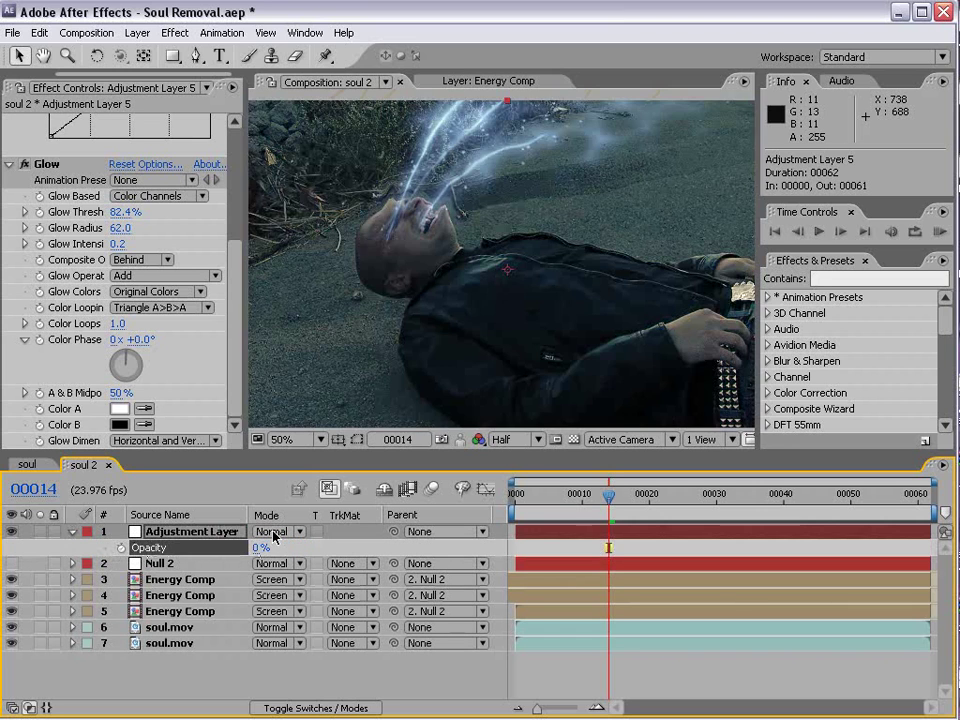
- Add a wiggle expression to the adjustment layer's Opacity and check its flicker in the graph
left_click(122, 548, "alt")
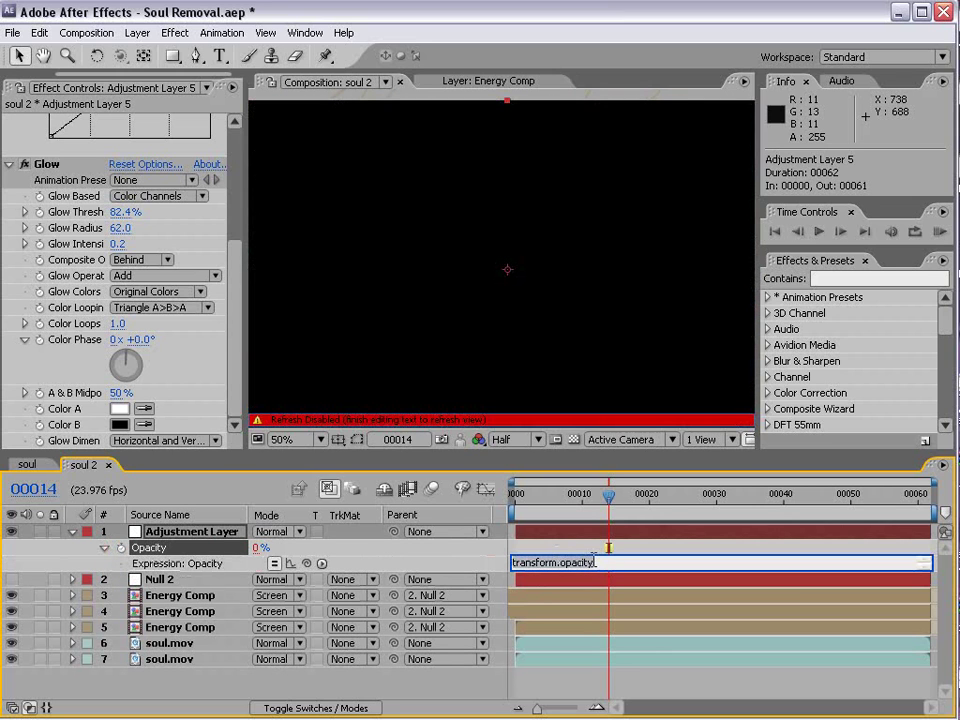
type("wiggle(5")
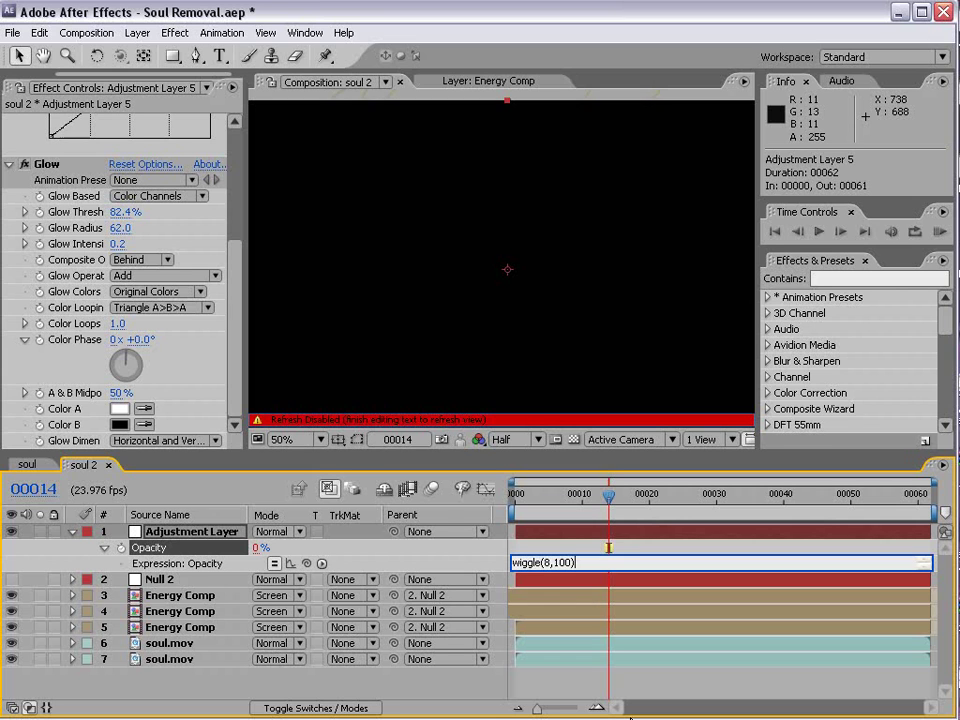
key("KP_Enter")
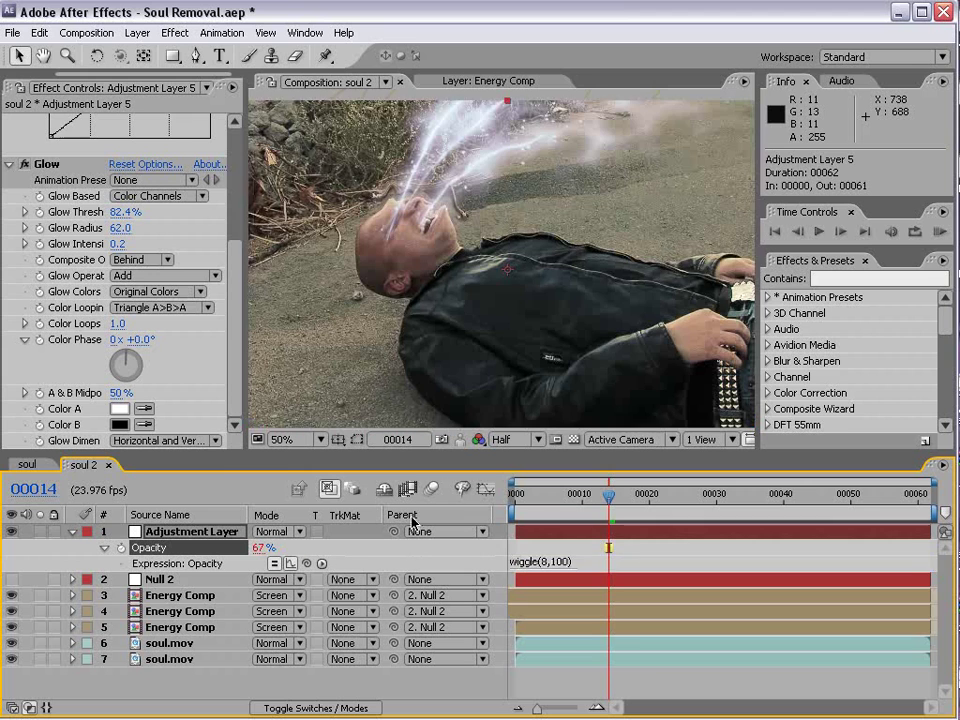
left_click(485, 489)
left_click_drag(522, 497, 595, 503)
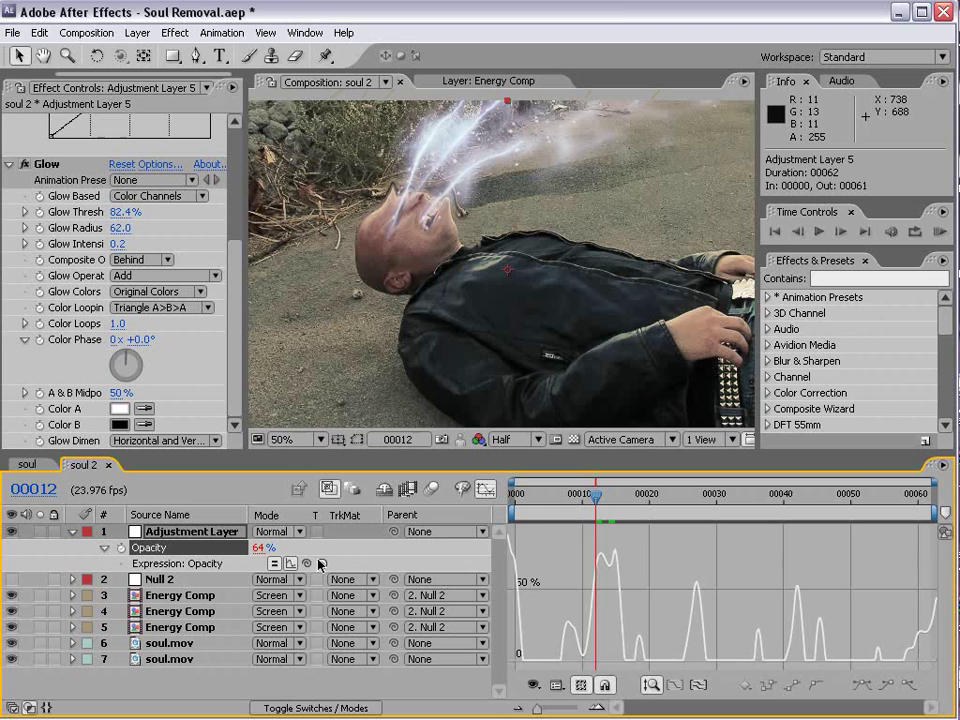
left_click(291, 564)
left_click(485, 491)
- Change the Opacity expression to wiggle(10,100) and preview the flicker from frame 12 to 33
left_click(540, 563)
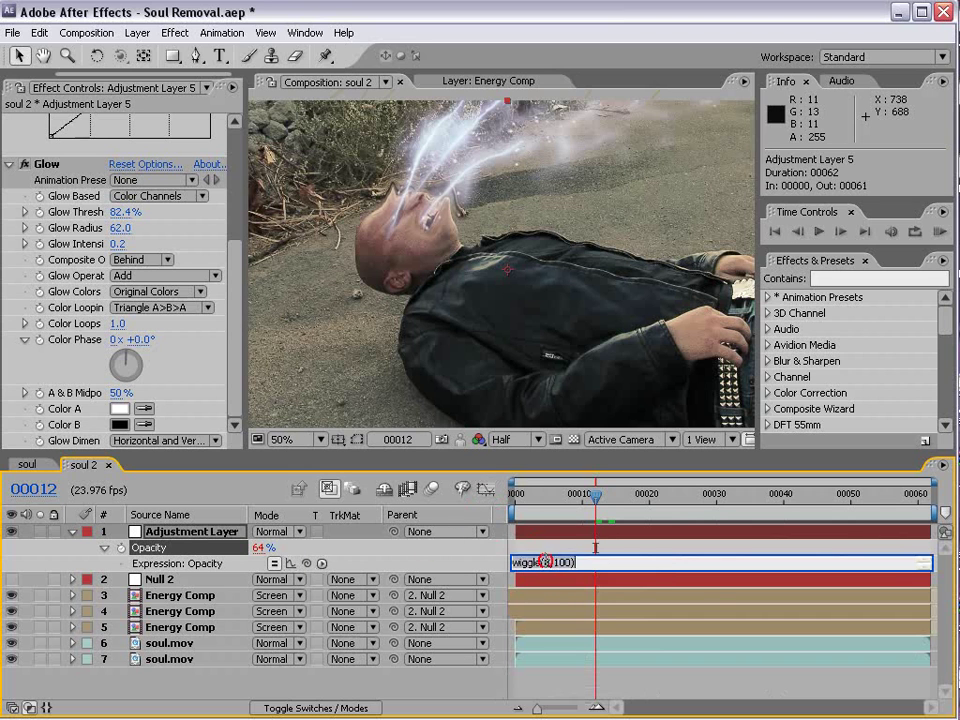
double_click(545, 563)
type("3")
key("BackSpace")
type("10")
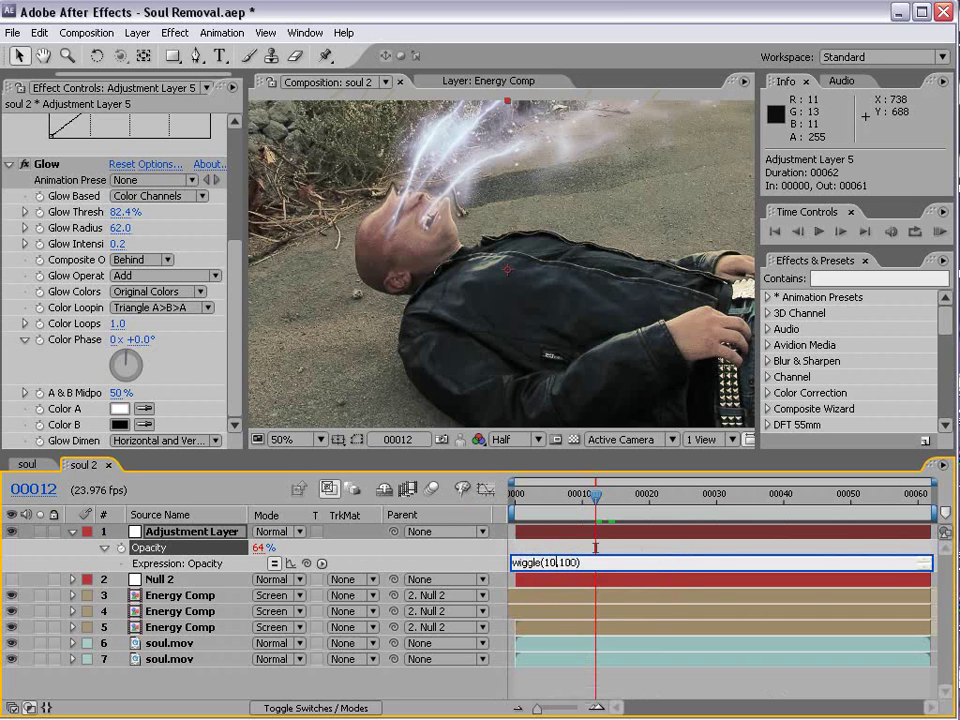
left_click(621, 681)
scroll(535, 296, "down", 2)
left_click_drag(596, 494, 803, 494)
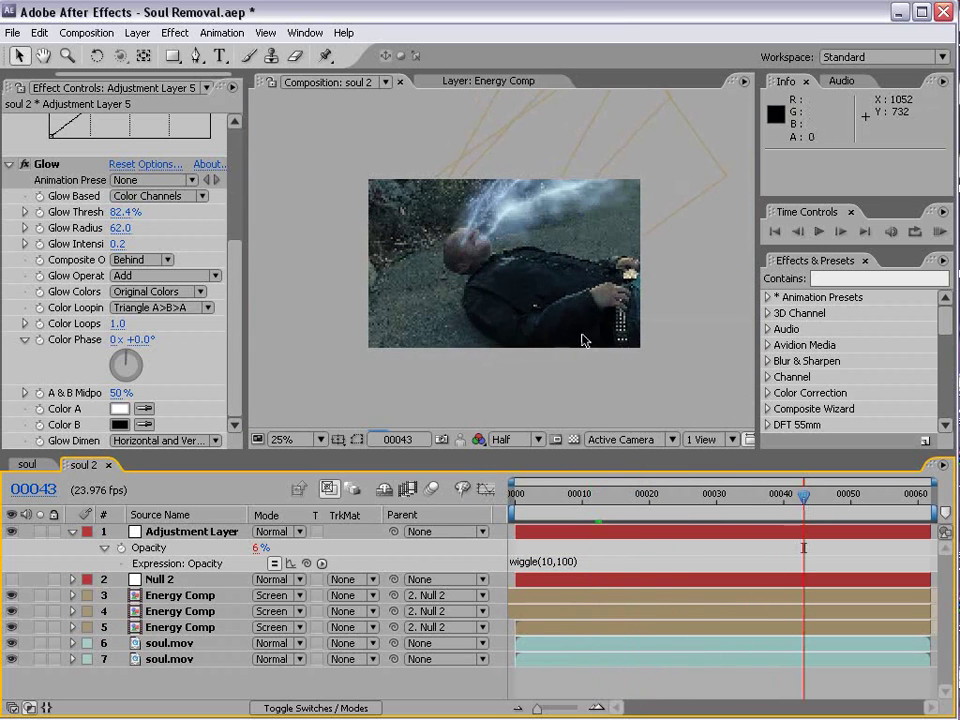
scroll(581, 339, "up", 2)
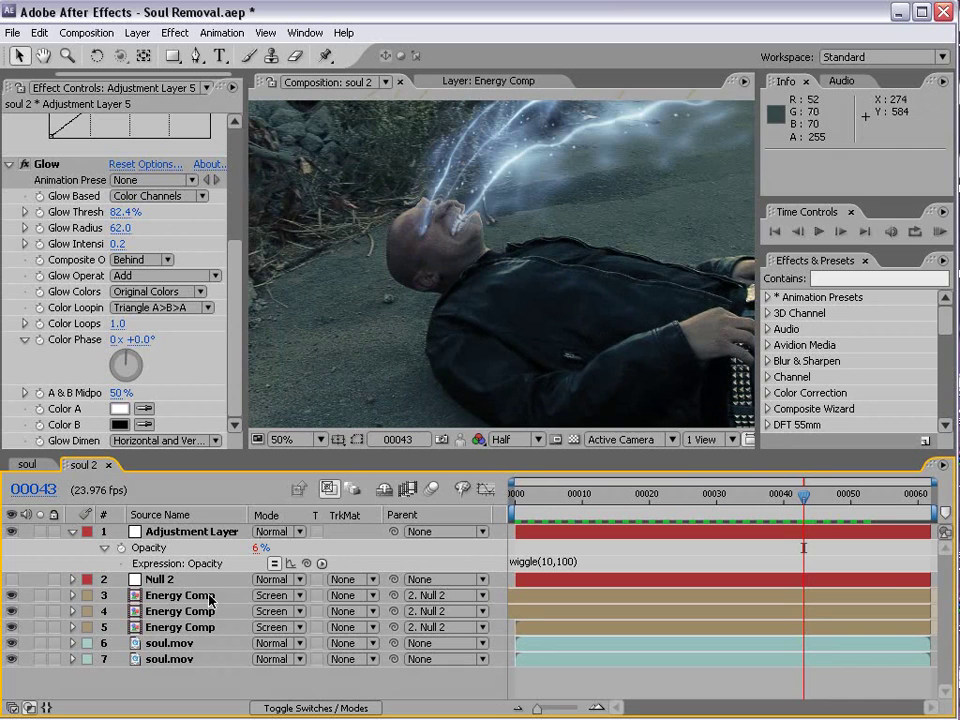
left_click(162, 644)
left_click(40, 645)
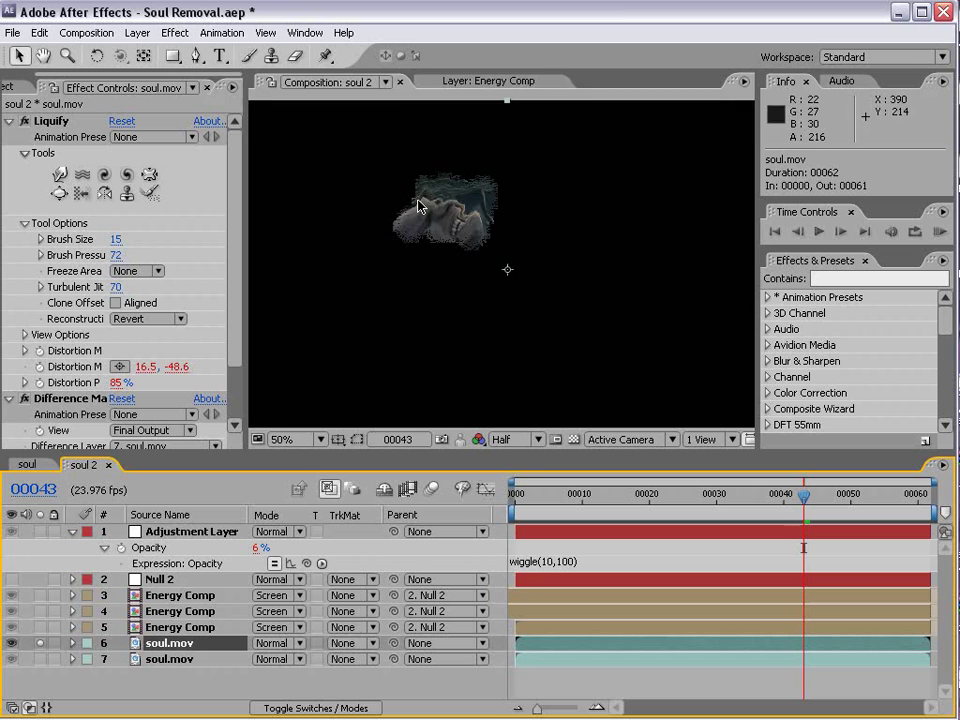
key("slash")
left_click(40, 645)
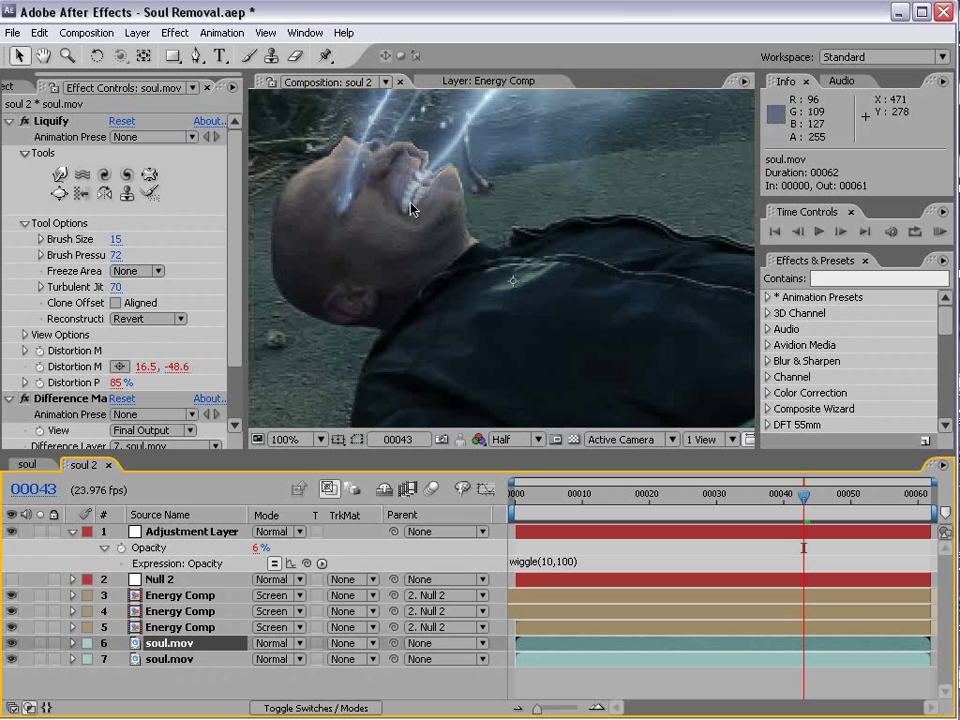
key("comma")
key("comma")
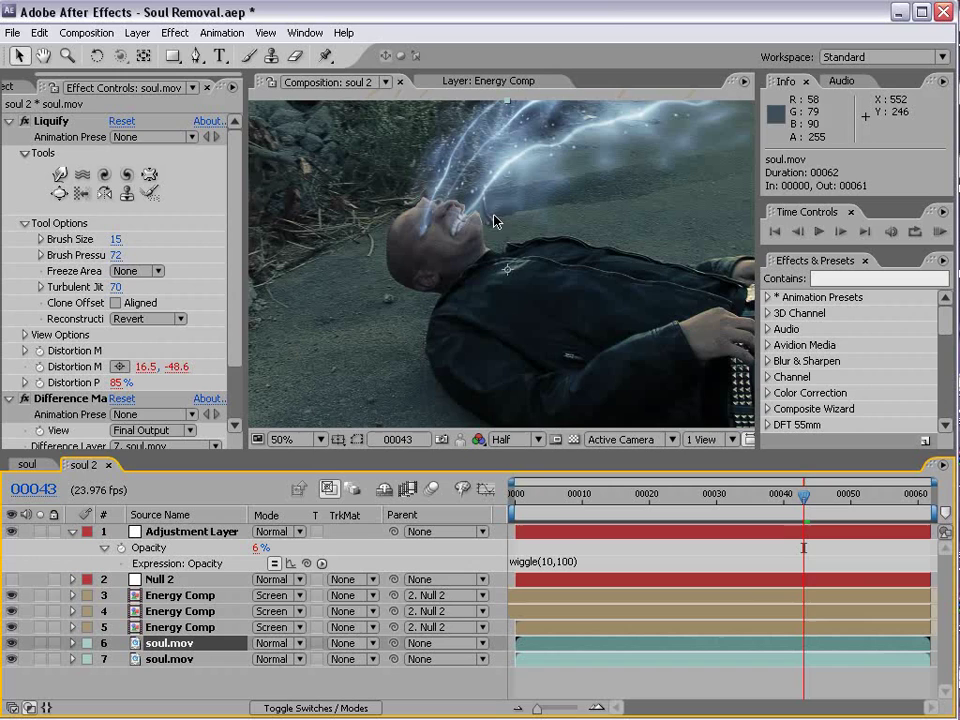
left_click_drag(847, 498, 500, 520)
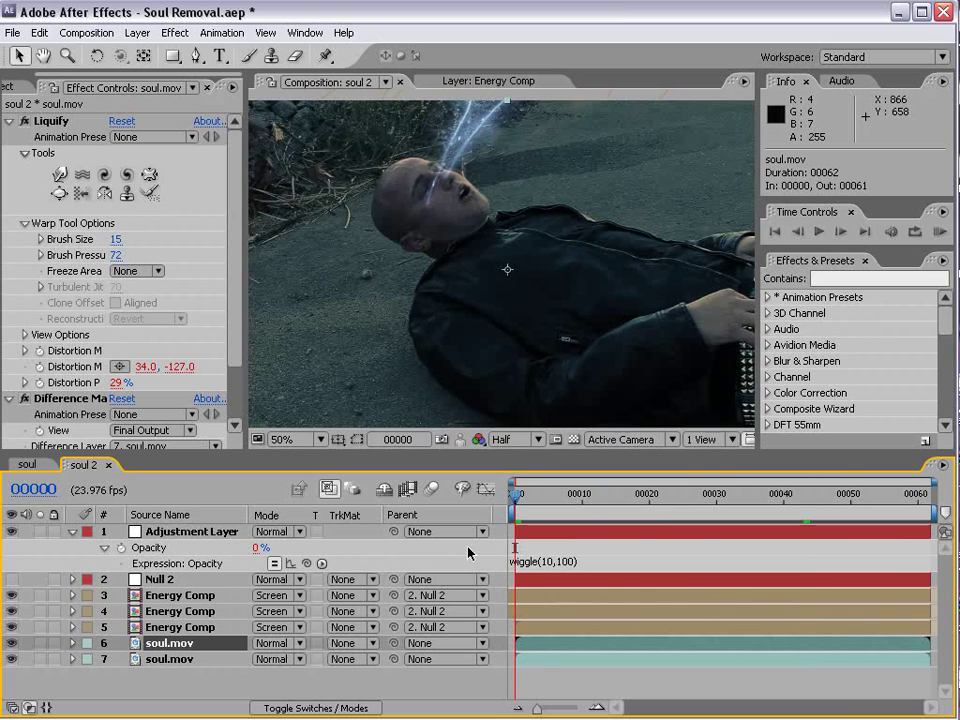
- RAM-preview the soul composition and solo both soul.mov layers to hide the particle beams
left_click(6, 88)
left_click(570, 660)
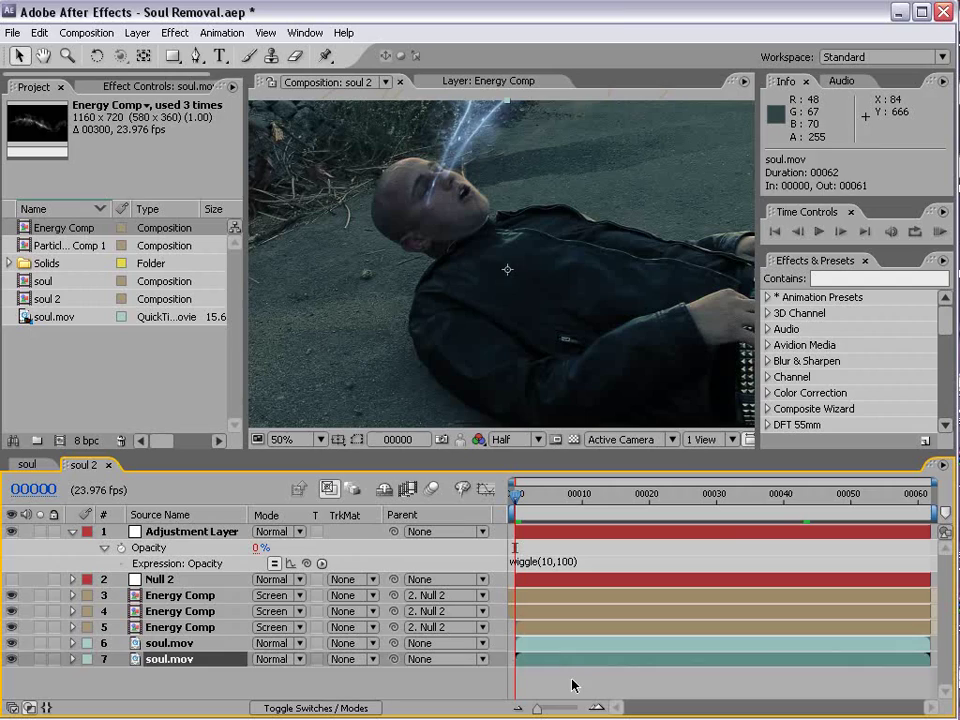
left_click(568, 685)
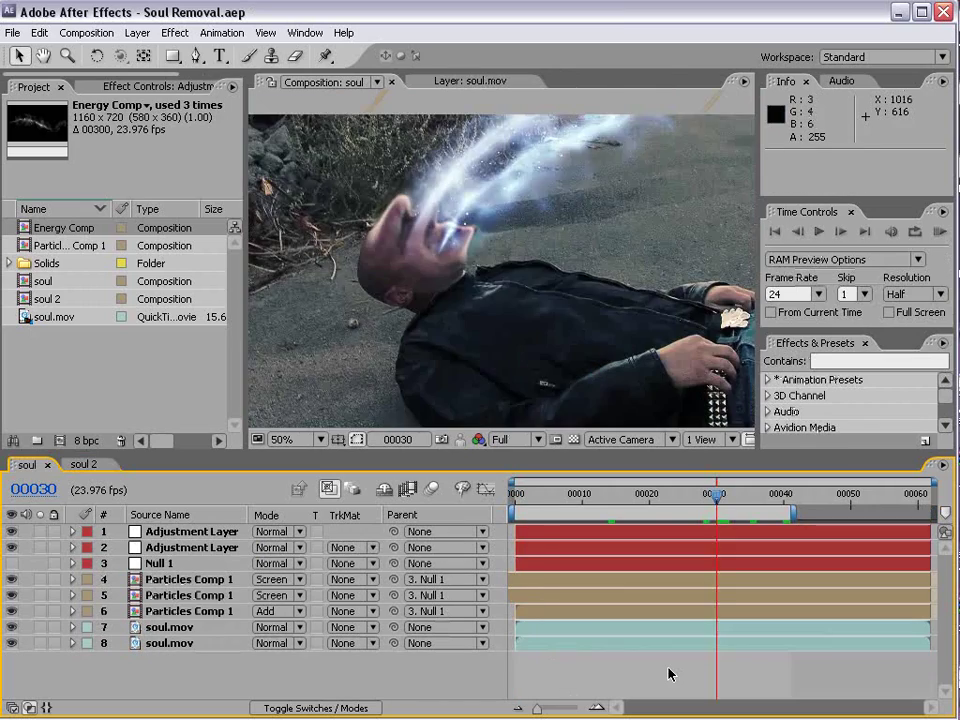
key("KP_0")
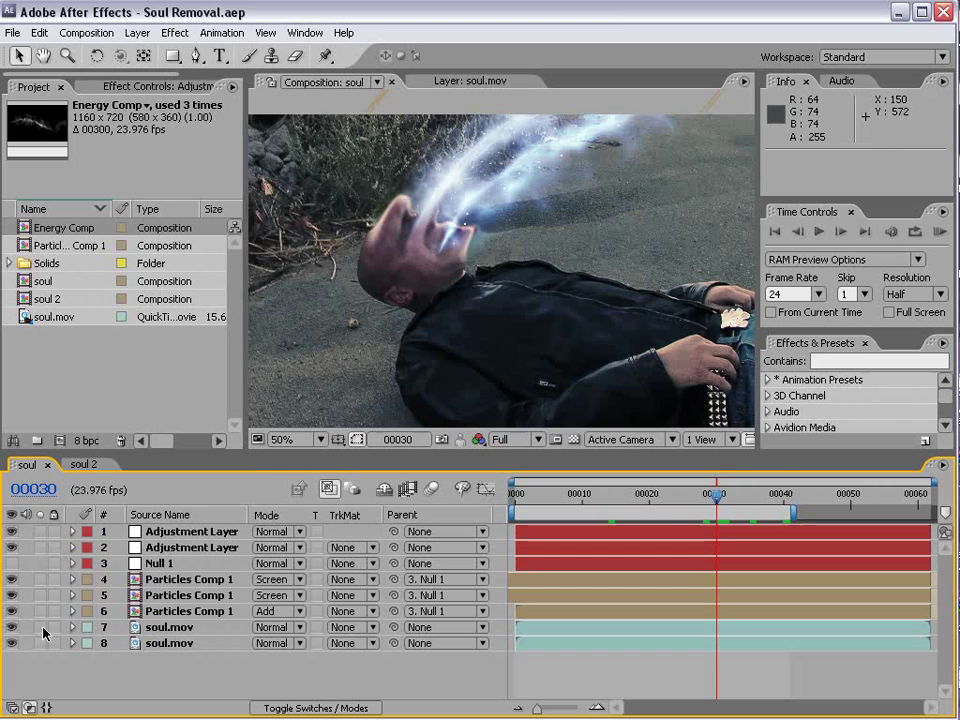
left_click_drag(40, 627, 40, 643)
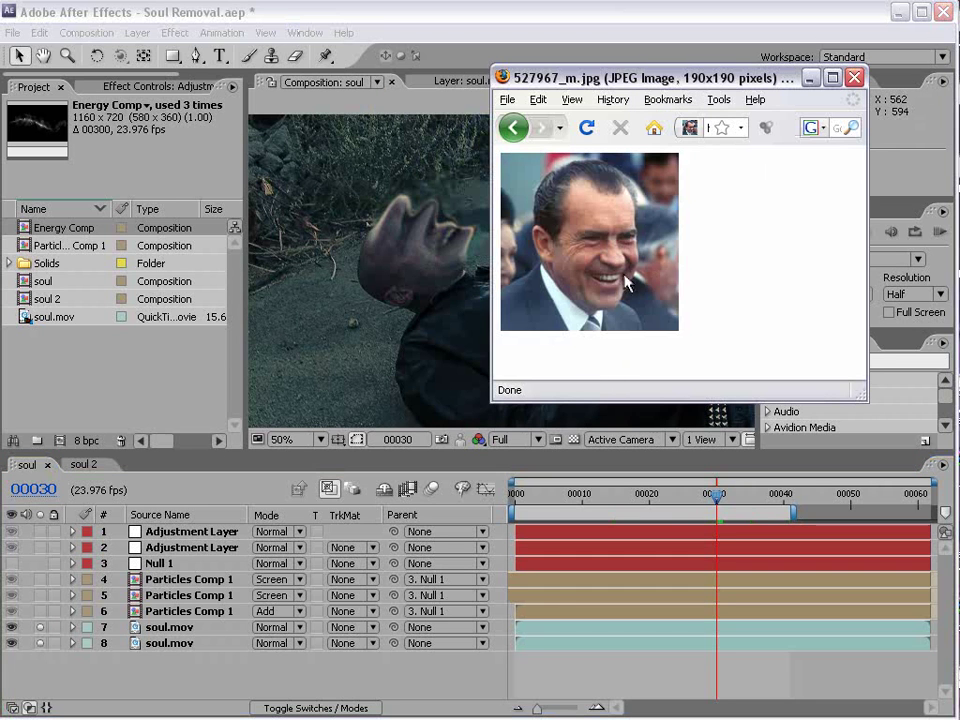
- Unsolo layers 7 and 8 so the particle beams return, and bring After Effects in front of the photo window
left_click(42, 644)
left_click_drag(42, 644, 42, 627)
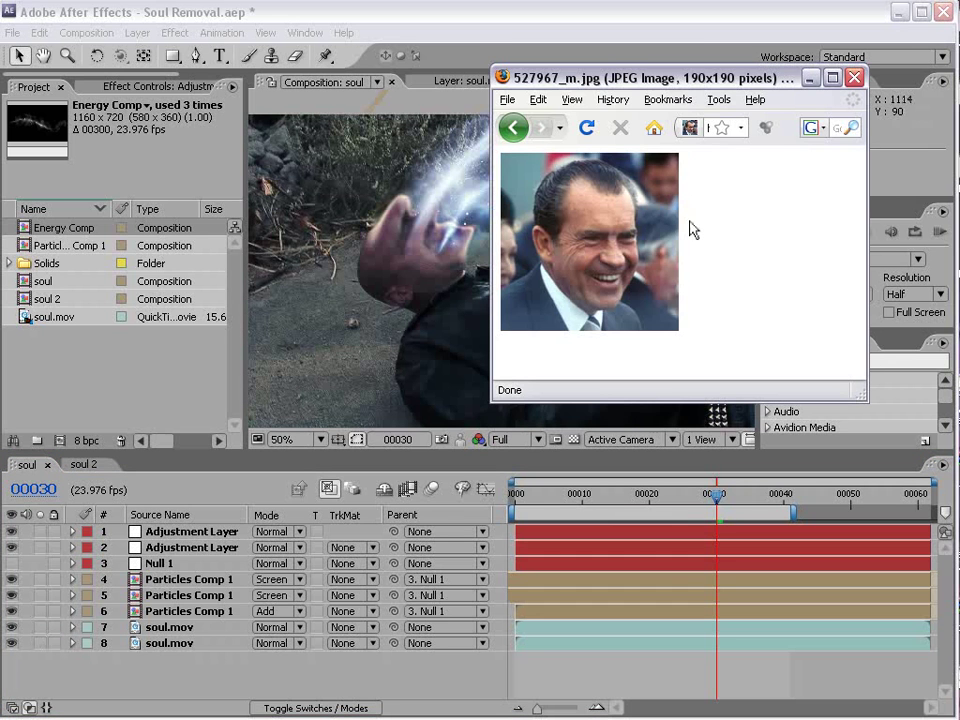
left_click(563, 9)
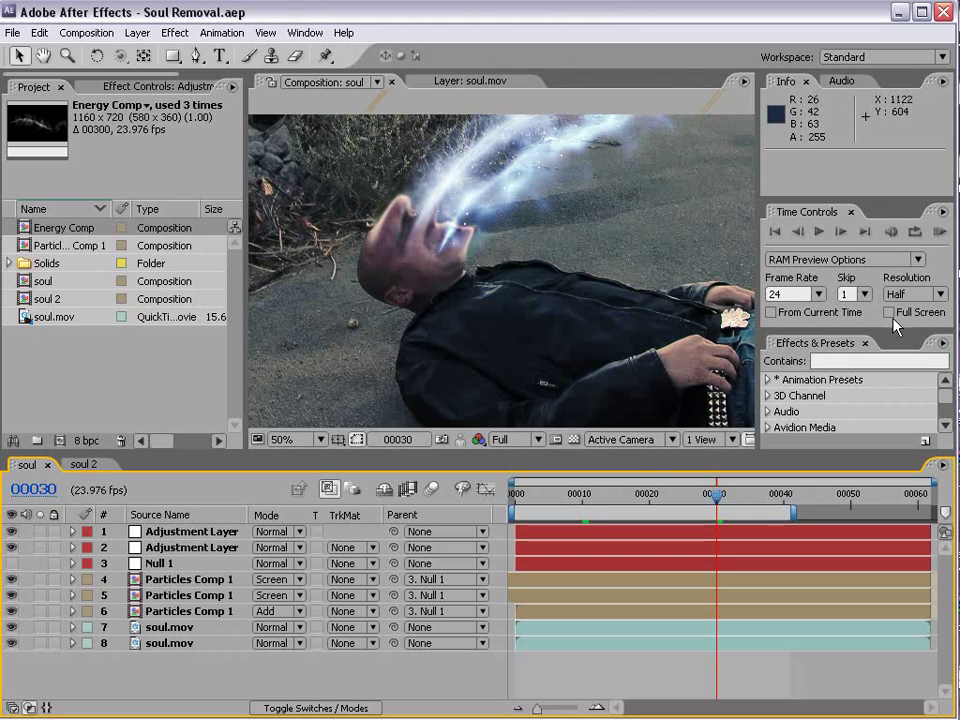
- Switch to Firefox and browse through the VideoCopilot.net Products page
key("alt+Tab")
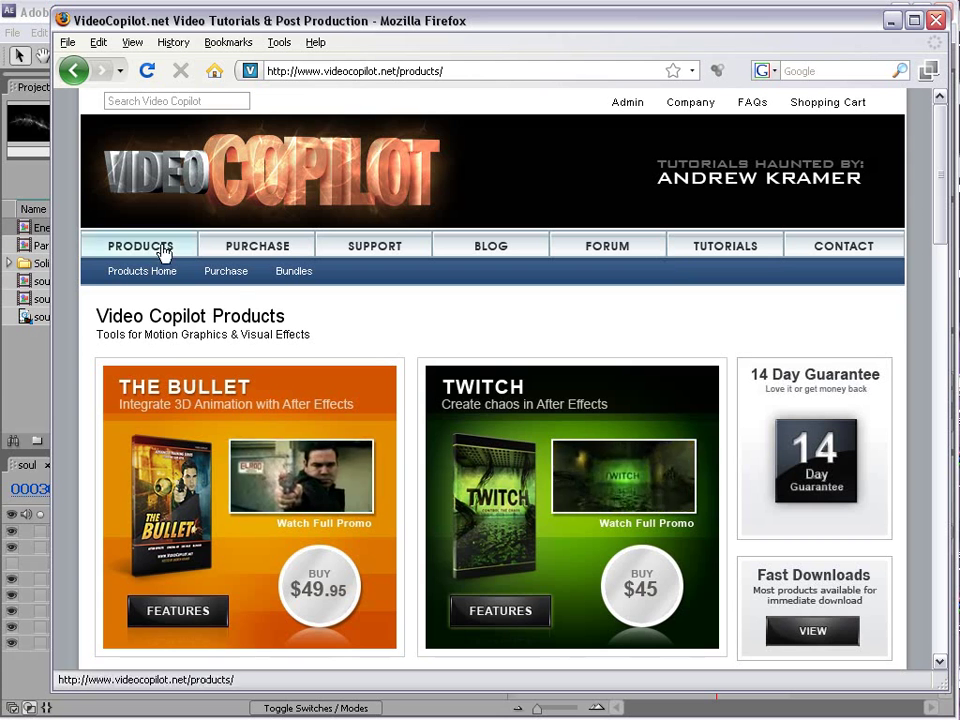
scroll(699, 424, "down", 15)
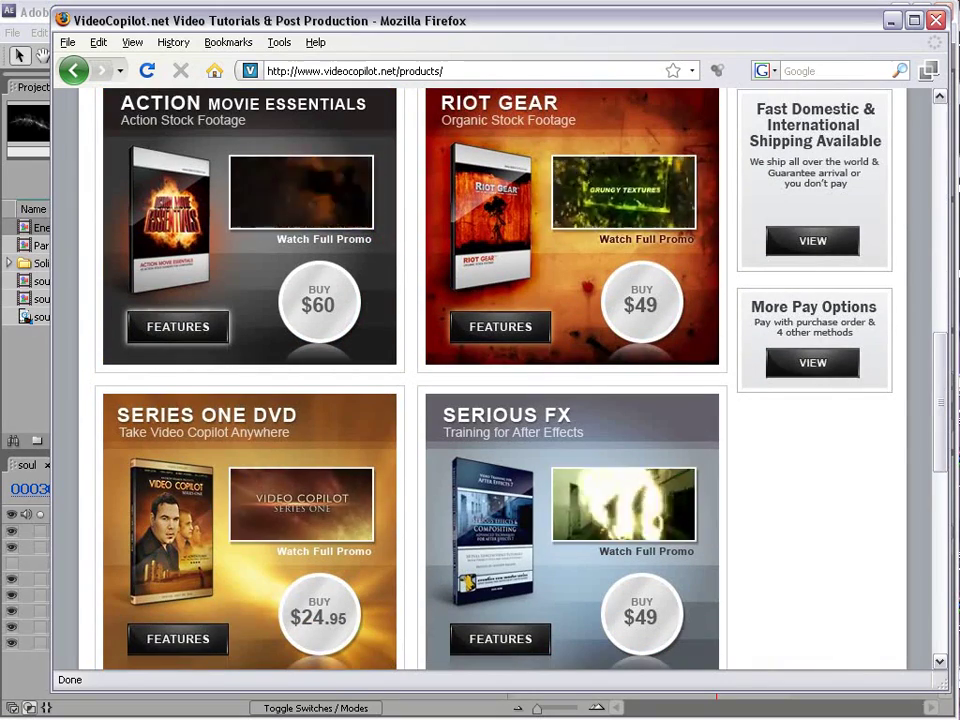
left_click_drag(940, 446, 945, 236)
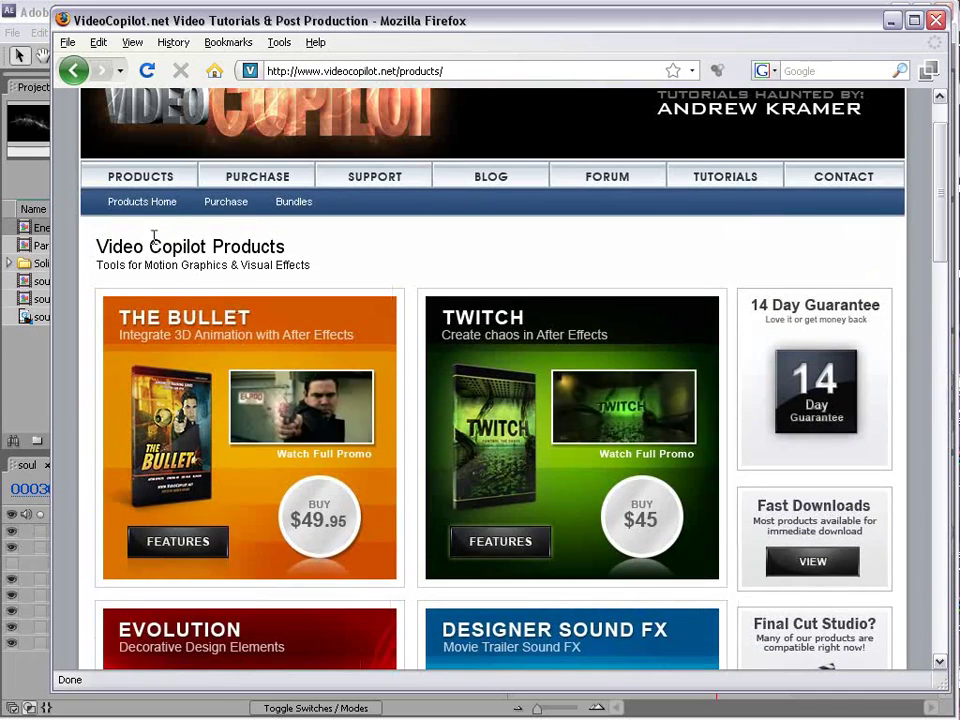
scroll(564, 289, "up", 2)
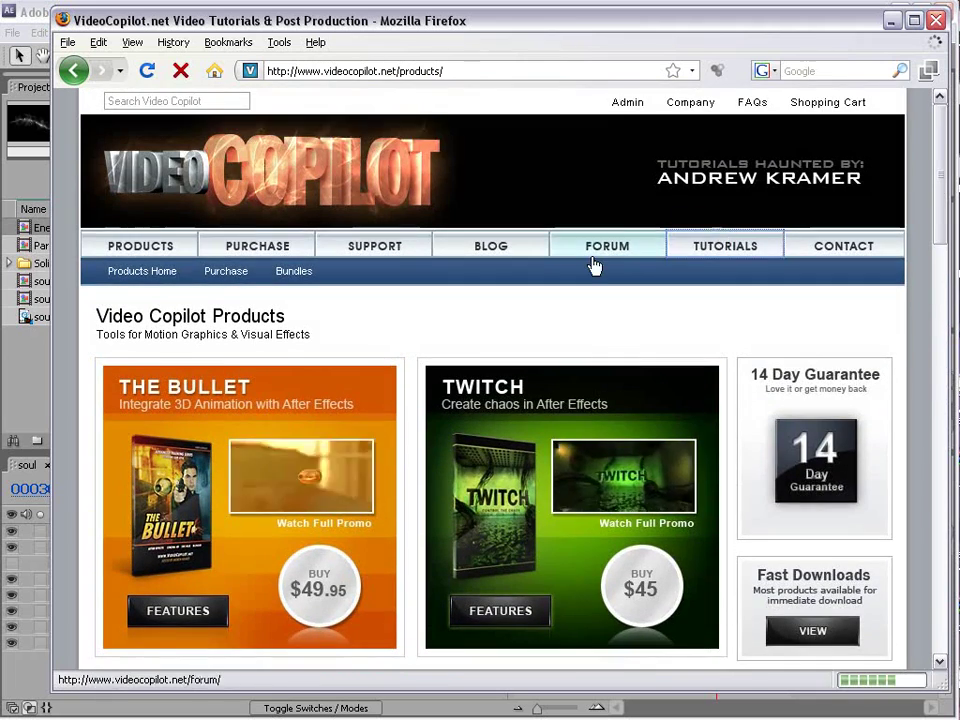
scroll(593, 265, "down", 7)
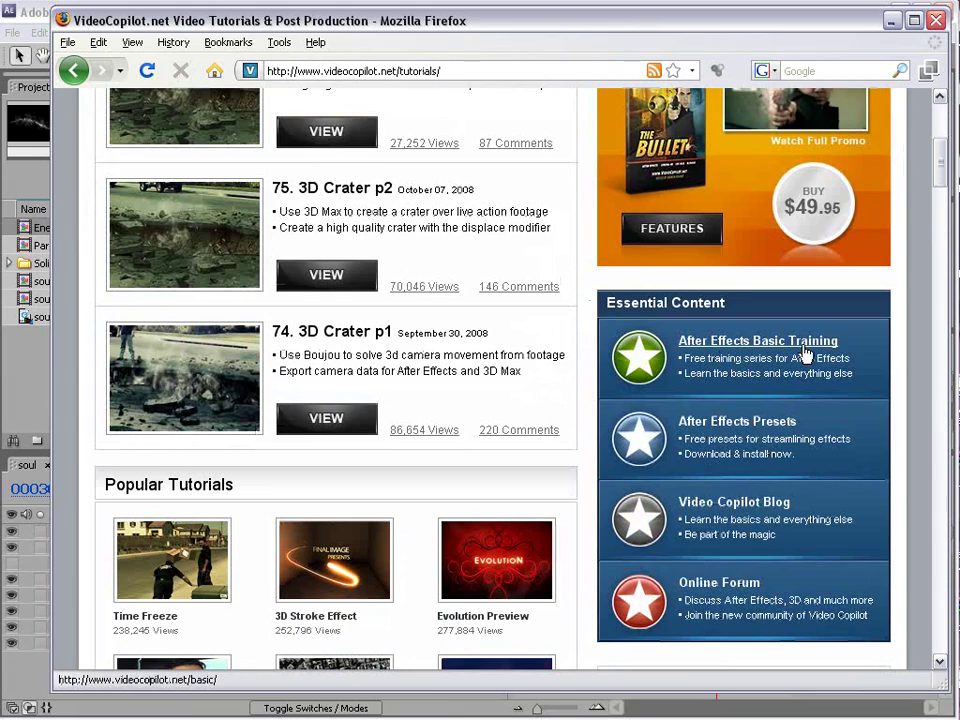
left_click_drag(942, 155, 938, 620)
- Go to the Tutorials page and scroll down the list of tutorials
scroll(471, 343, "up", 5)
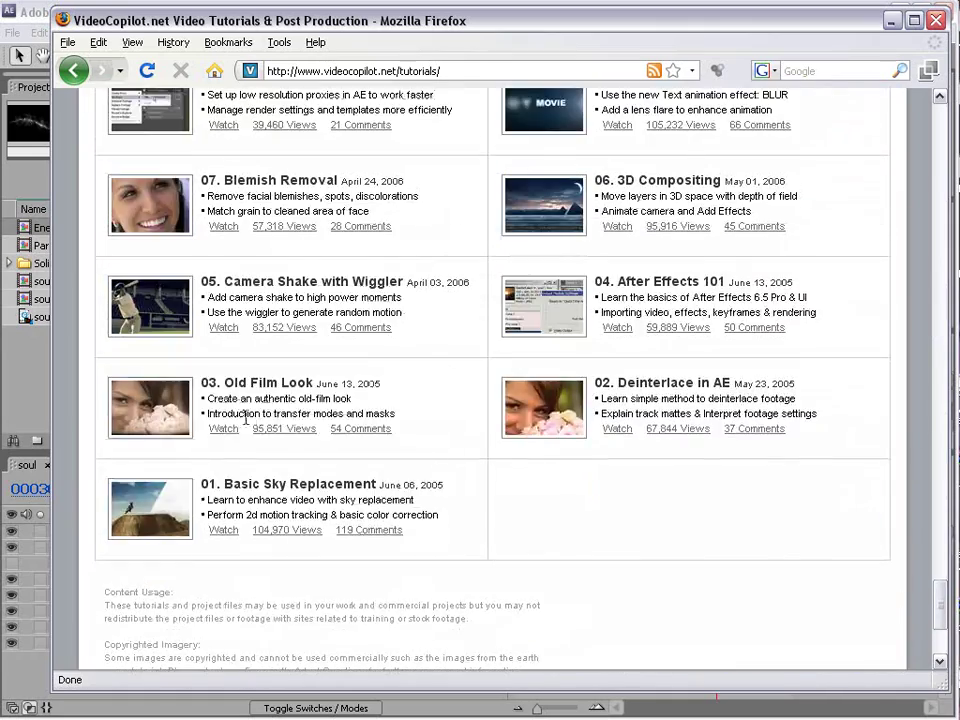
scroll(174, 366, "up", 6)
scroll(821, 476, "up", 12)
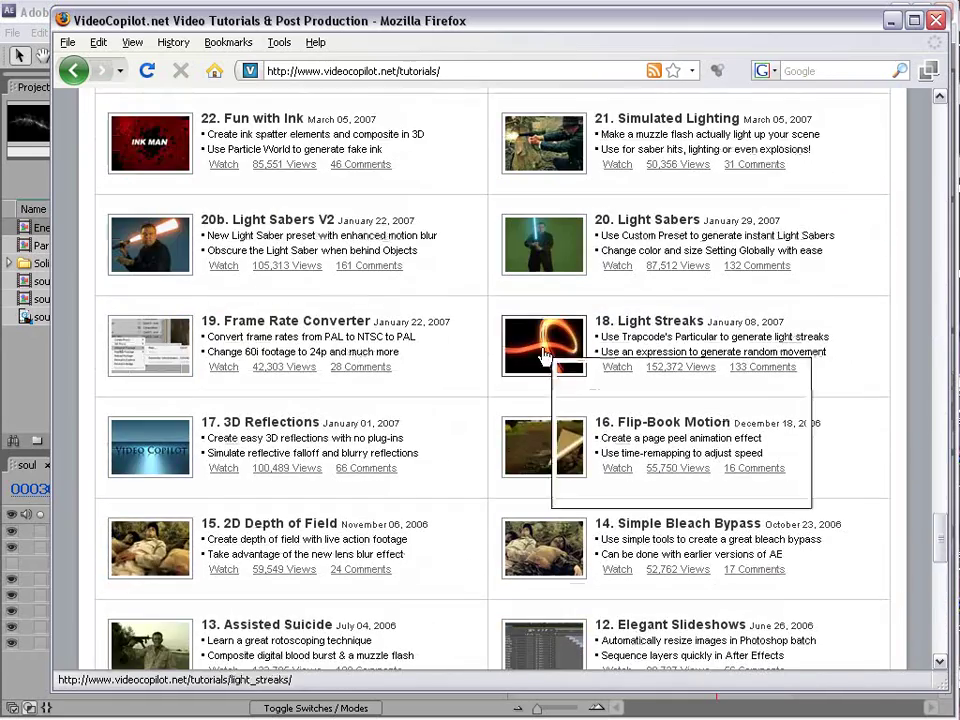
left_click(543, 355)
left_click_drag(944, 556, 948, 135)
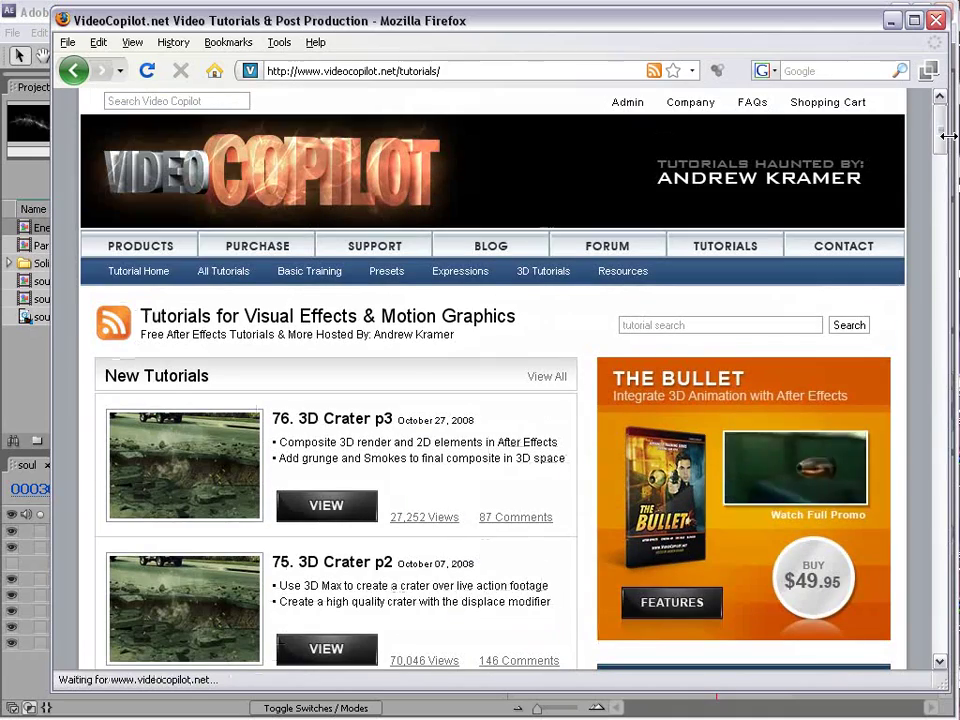